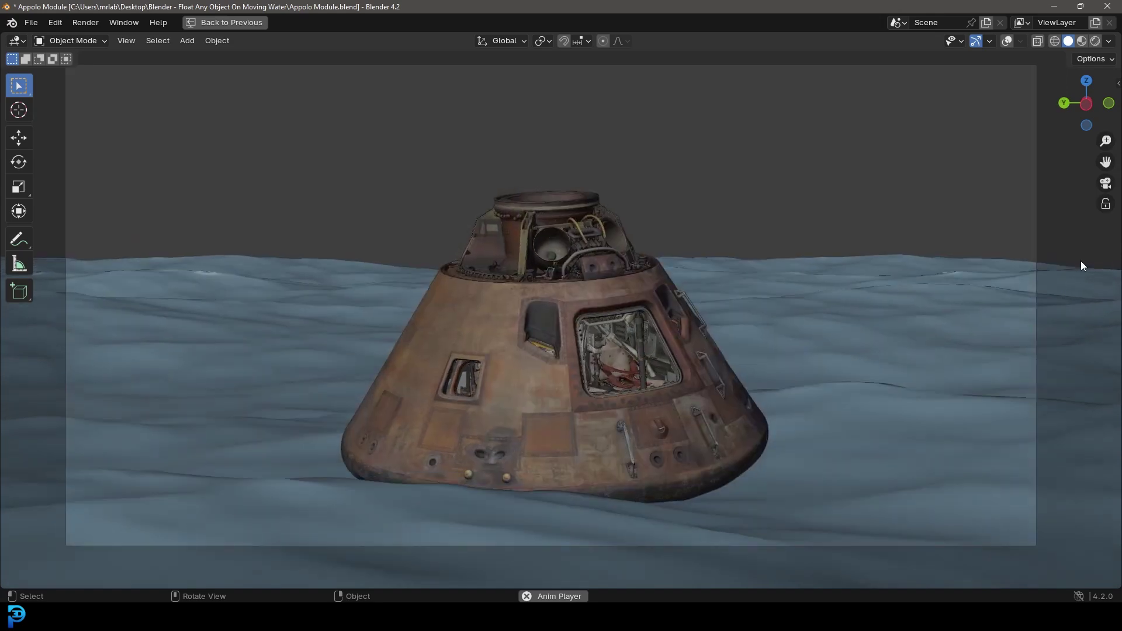
Step: Orbit over the capsule on waves, return to camera view, and switch to Rendered shading
{"action": "middle_click_drag", "start_coordinate": [997, 293], "coordinate": [628, 332]}
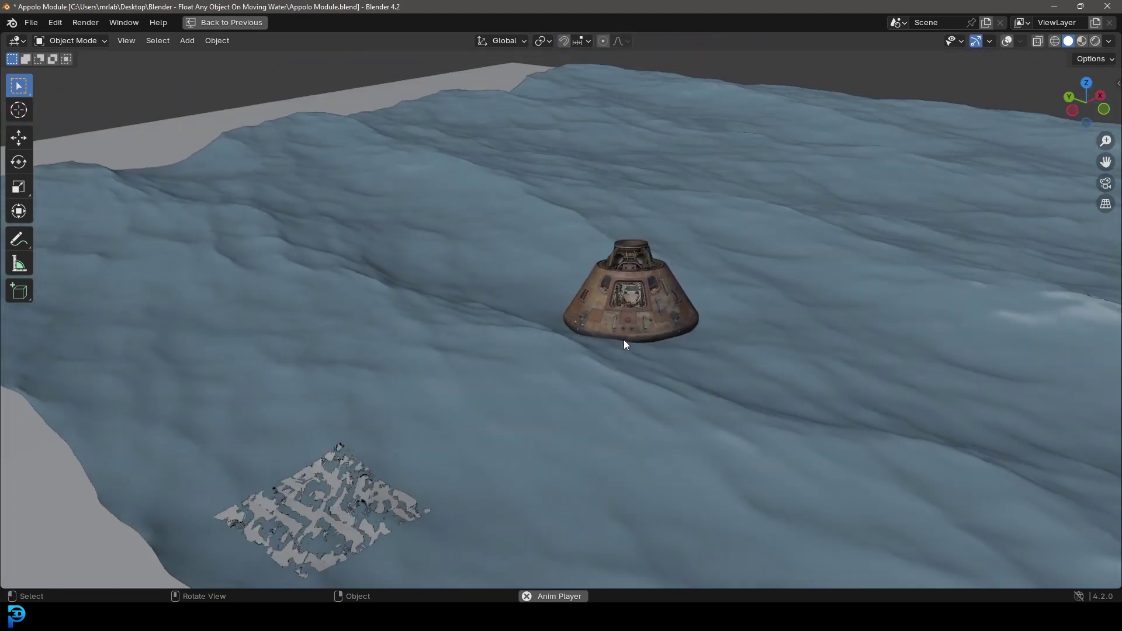
{"action": "key", "text": "KP_0"}
{"action": "key", "text": "space"}
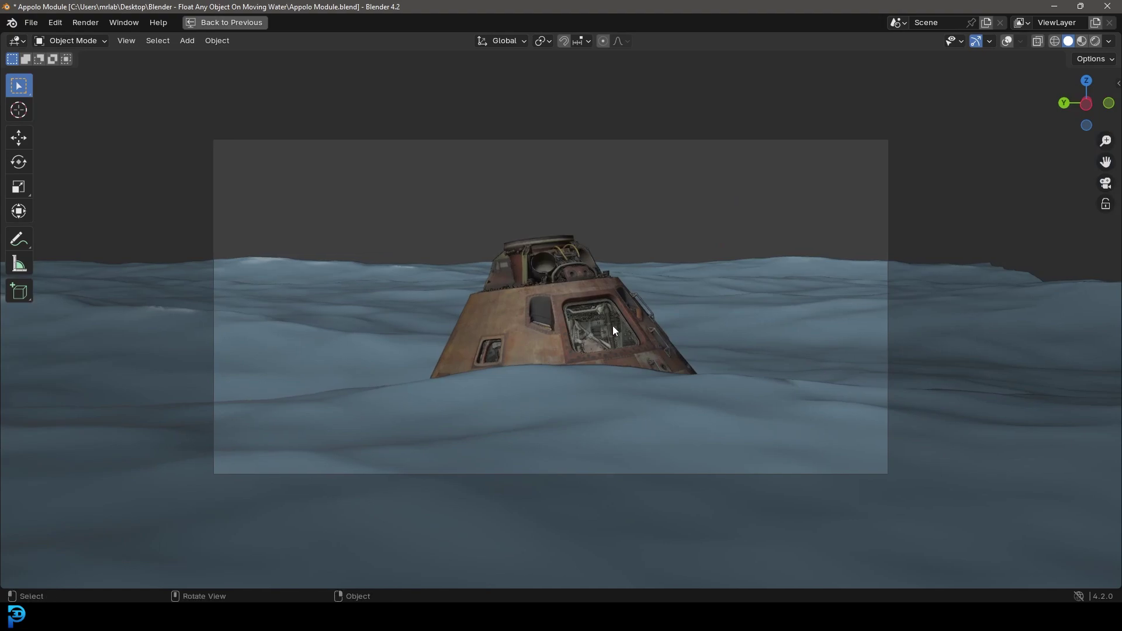
{"action": "scroll", "coordinate": [602, 324], "scroll_direction": "up", "scroll_amount": 1}
{"action": "key", "text": "z"}
{"action": "left_click", "coordinate": [608, 244]}
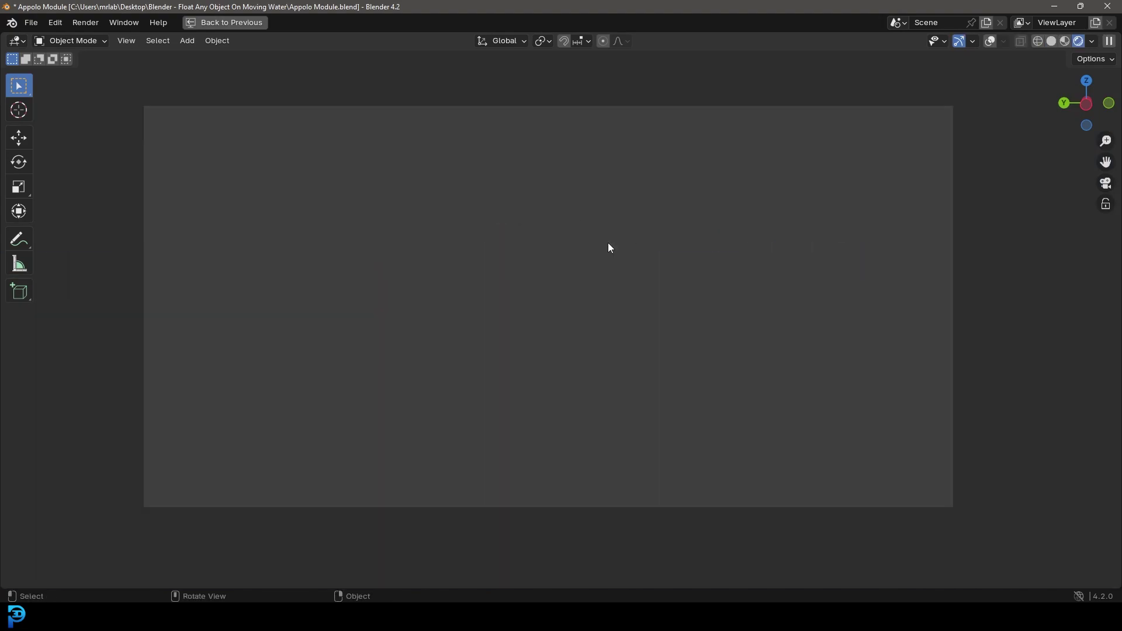
Step: Switch the viewport back to Solid shading and un-maximize the layout
{"action": "key", "text": "z"}
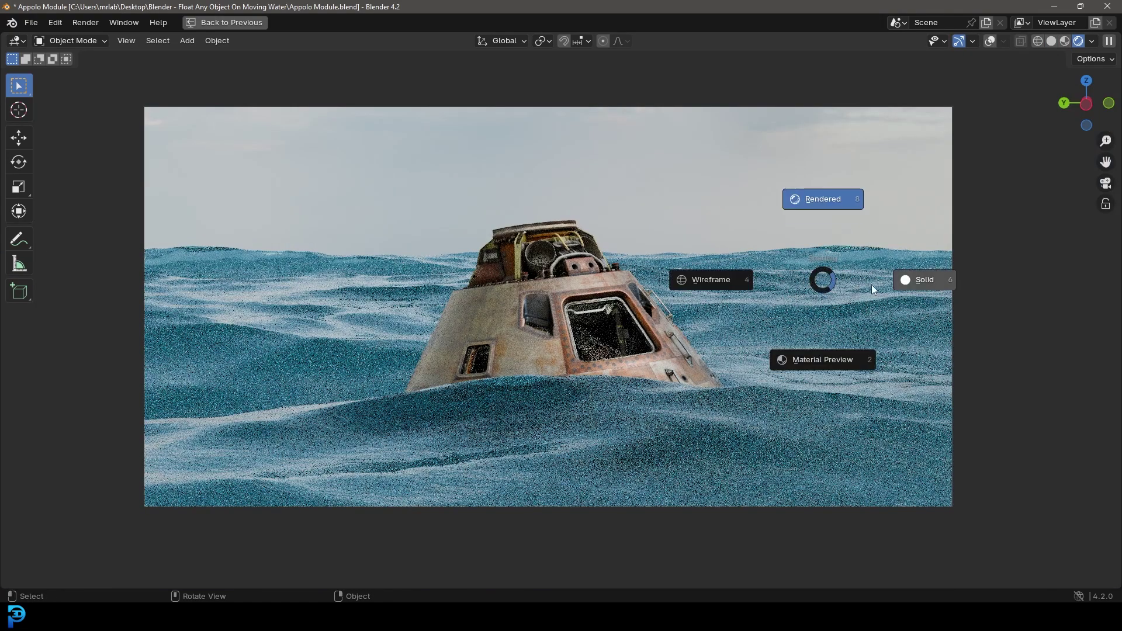
{"action": "left_click", "coordinate": [957, 272]}
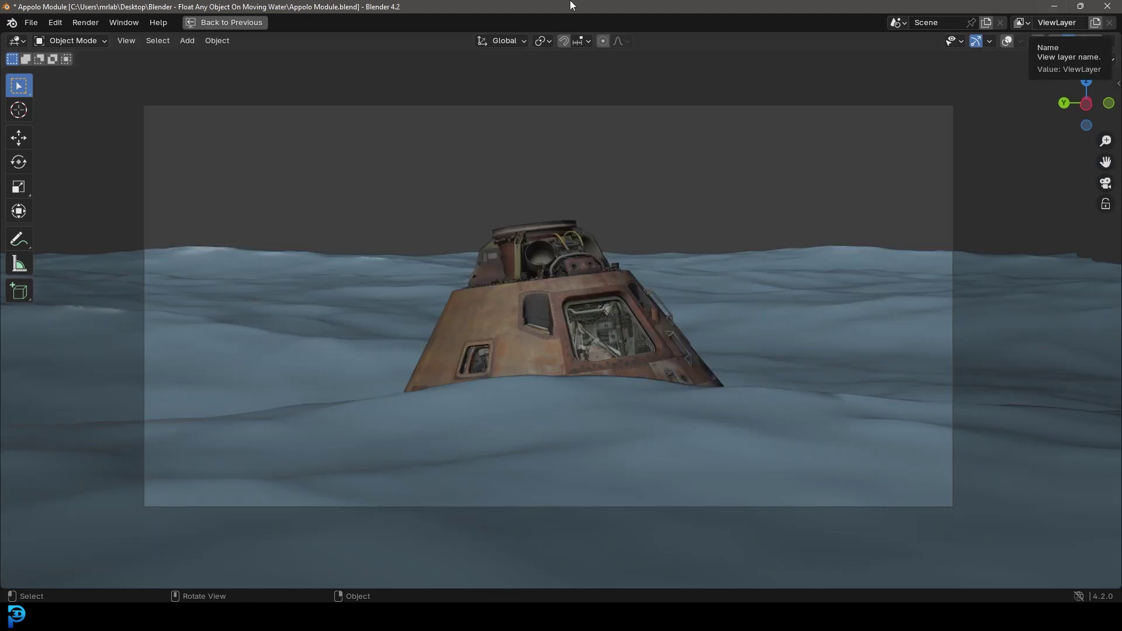
{"action": "left_click", "coordinate": [231, 23]}
Step: Browse the Geometry Nodes and Compositing workspaces, then return to Layout
{"action": "left_click", "coordinate": [675, 24]}
{"action": "left_click", "coordinate": [610, 25]}
{"action": "scroll", "coordinate": [475, 268], "scroll_direction": "down", "scroll_amount": 3}
{"action": "scroll", "coordinate": [475, 268], "scroll_direction": "up", "scroll_amount": 1}
{"action": "scroll", "coordinate": [398, 232], "scroll_direction": "up", "scroll_amount": 1}
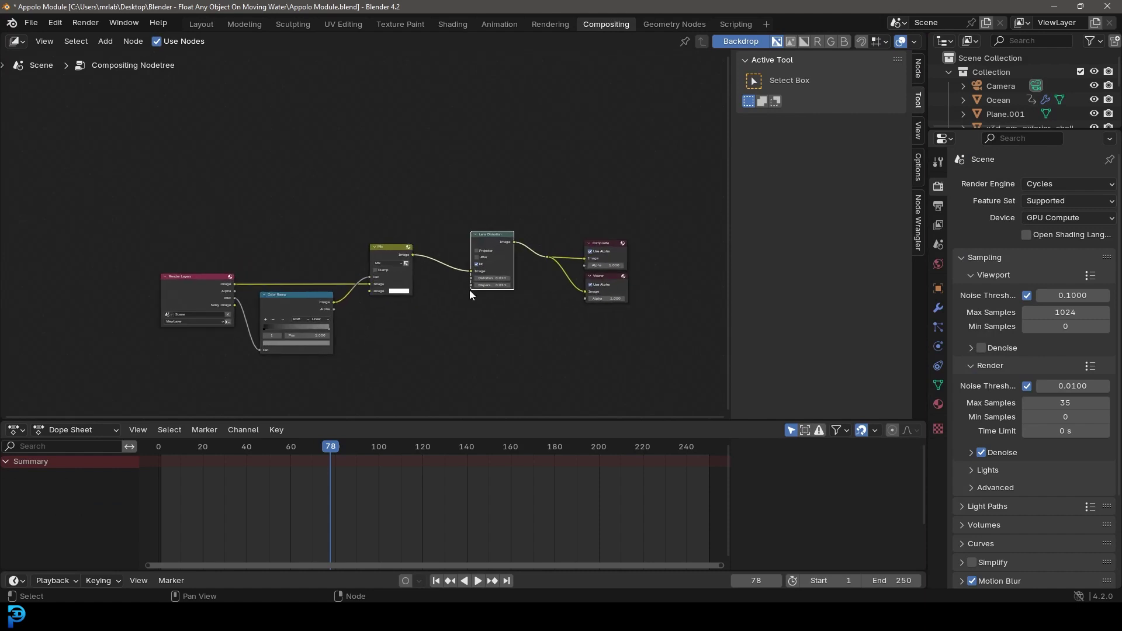
{"action": "left_click", "coordinate": [214, 23]}
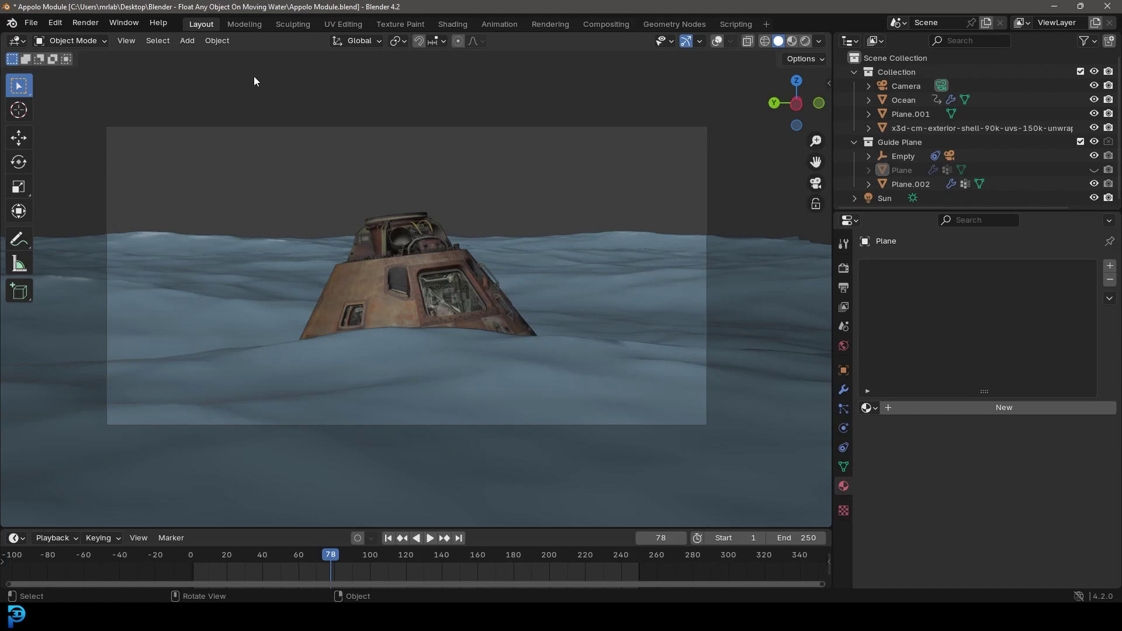
Step: Zoom in on the scene and select the Apollo capsule
{"action": "scroll", "coordinate": [328, 184], "scroll_direction": "up", "scroll_amount": 2}
{"action": "scroll", "coordinate": [351, 216], "scroll_direction": "down", "scroll_amount": 2}
{"action": "middle_click_drag", "start_coordinate": [346, 225], "coordinate": [346, 231], "text": "shift"}
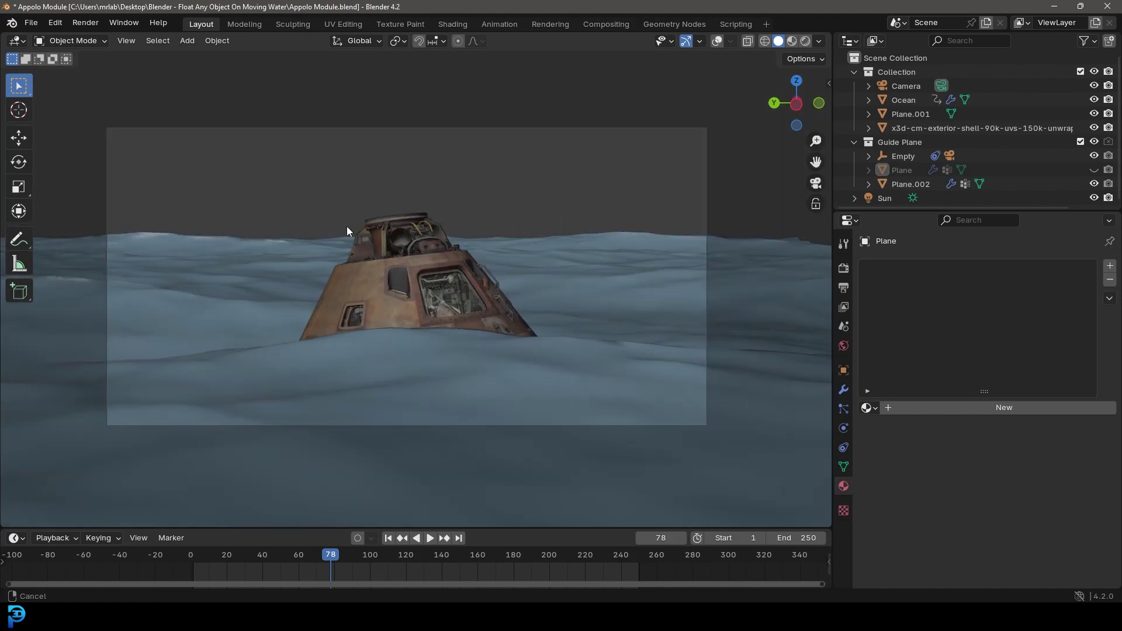
{"action": "scroll", "coordinate": [346, 231], "scroll_direction": "up", "scroll_amount": 1}
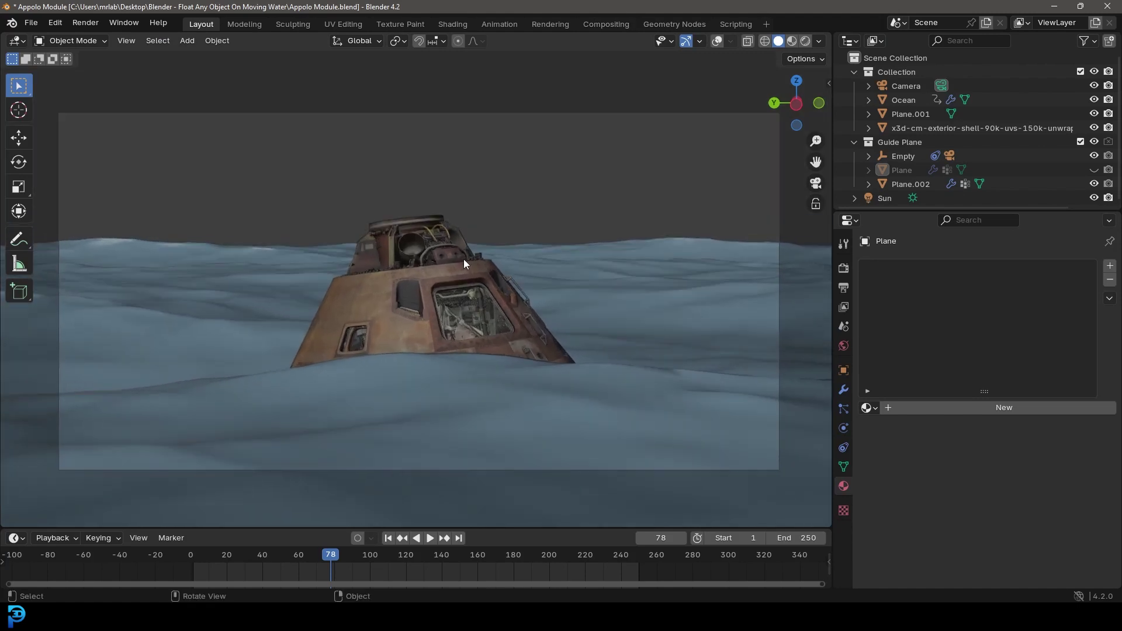
{"action": "scroll", "coordinate": [463, 259], "scroll_direction": "up", "scroll_amount": 3}
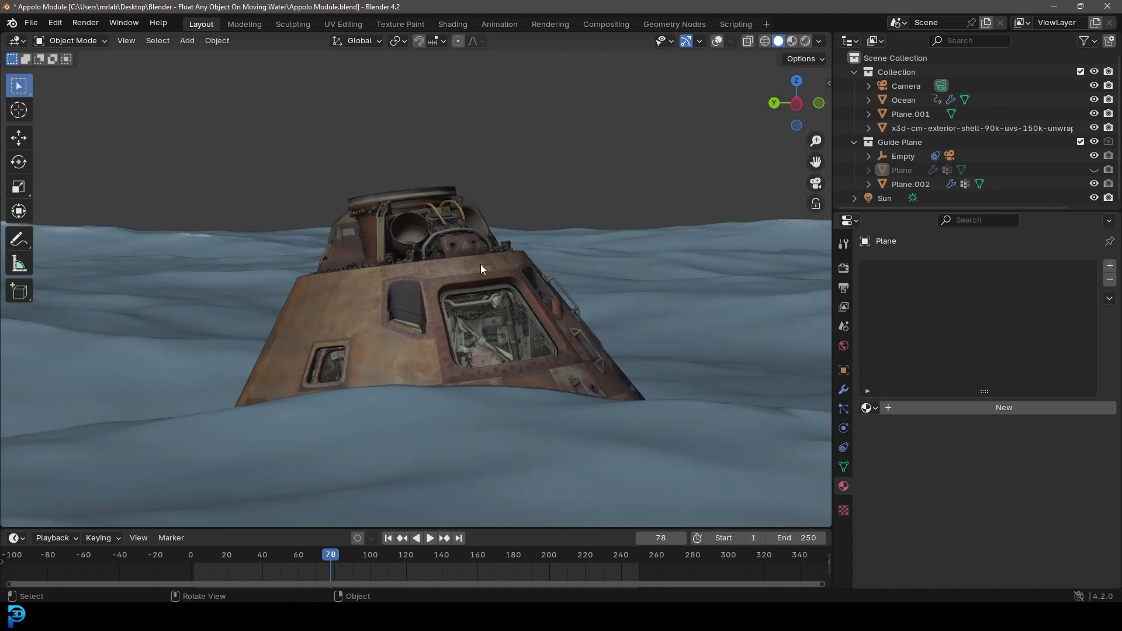
{"action": "left_click", "coordinate": [481, 264]}
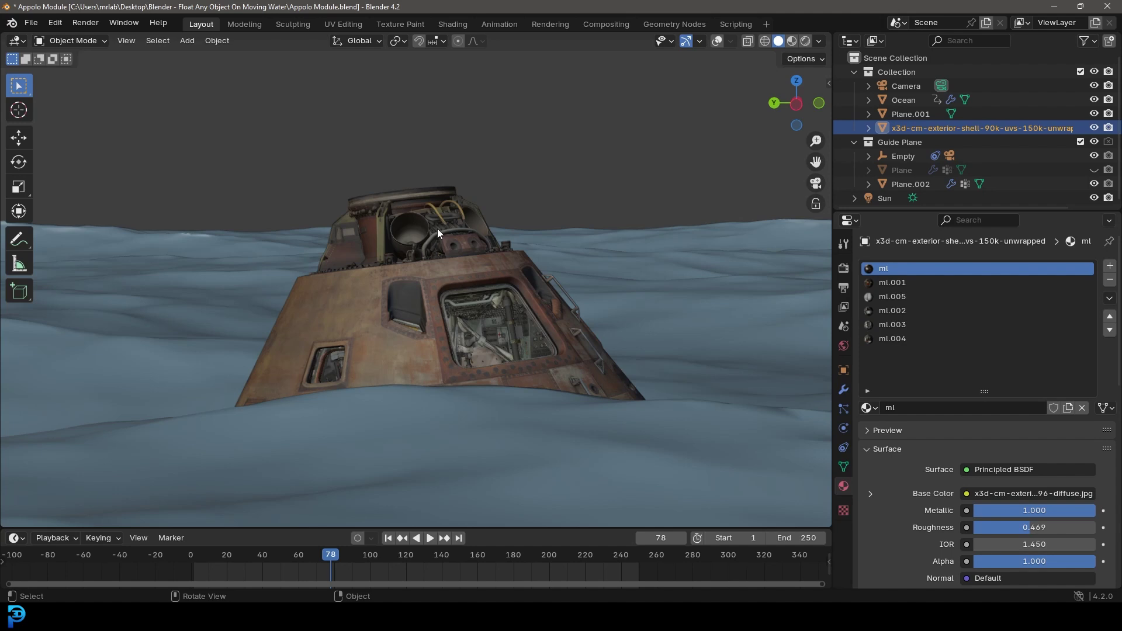
{"action": "scroll", "coordinate": [492, 296], "scroll_direction": "down", "scroll_amount": 3}
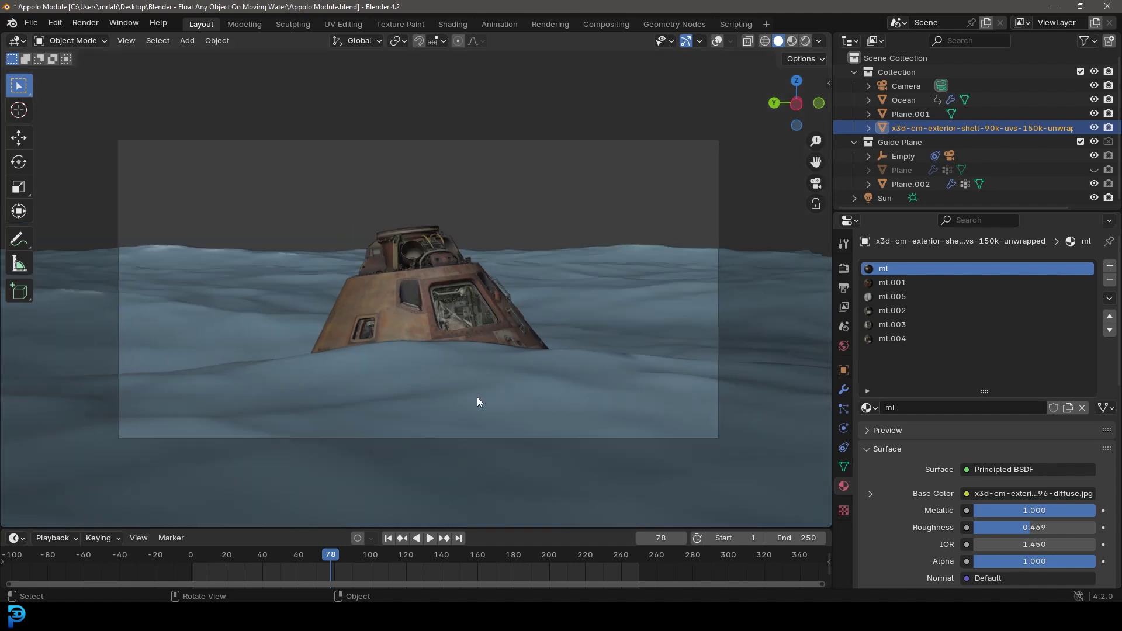
{"action": "scroll", "coordinate": [450, 300], "scroll_direction": "up", "scroll_amount": 3}
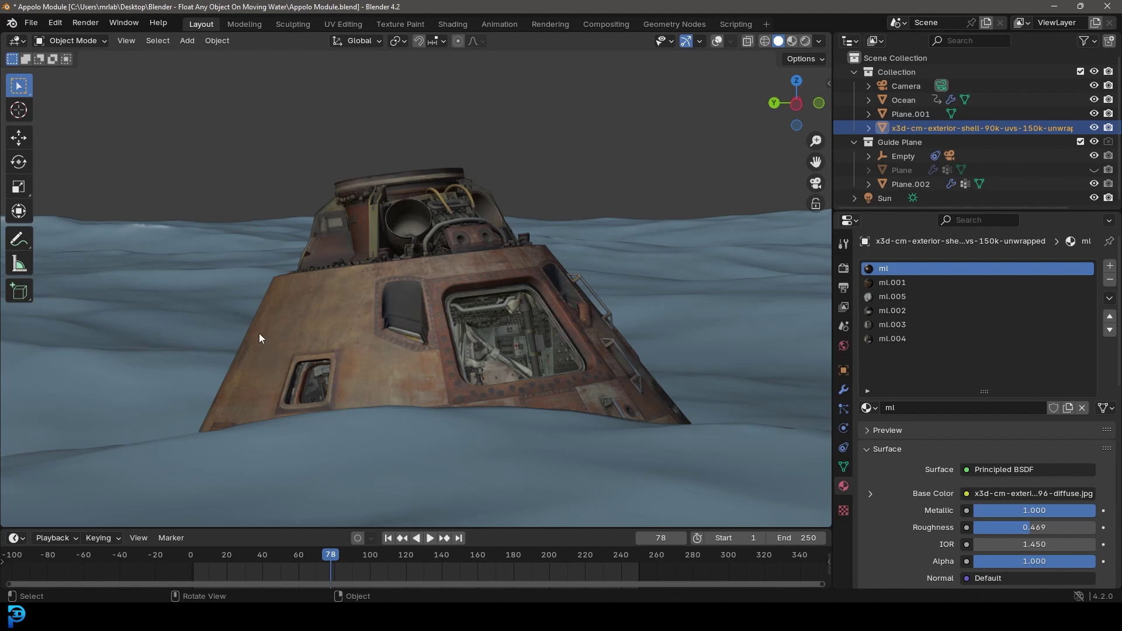
{"action": "scroll", "coordinate": [455, 317], "scroll_direction": "down", "scroll_amount": 3}
Step: Orbit and pan around the capsule down to a low side angle
{"action": "middle_click_drag", "start_coordinate": [454, 164], "coordinate": [456, 205]}
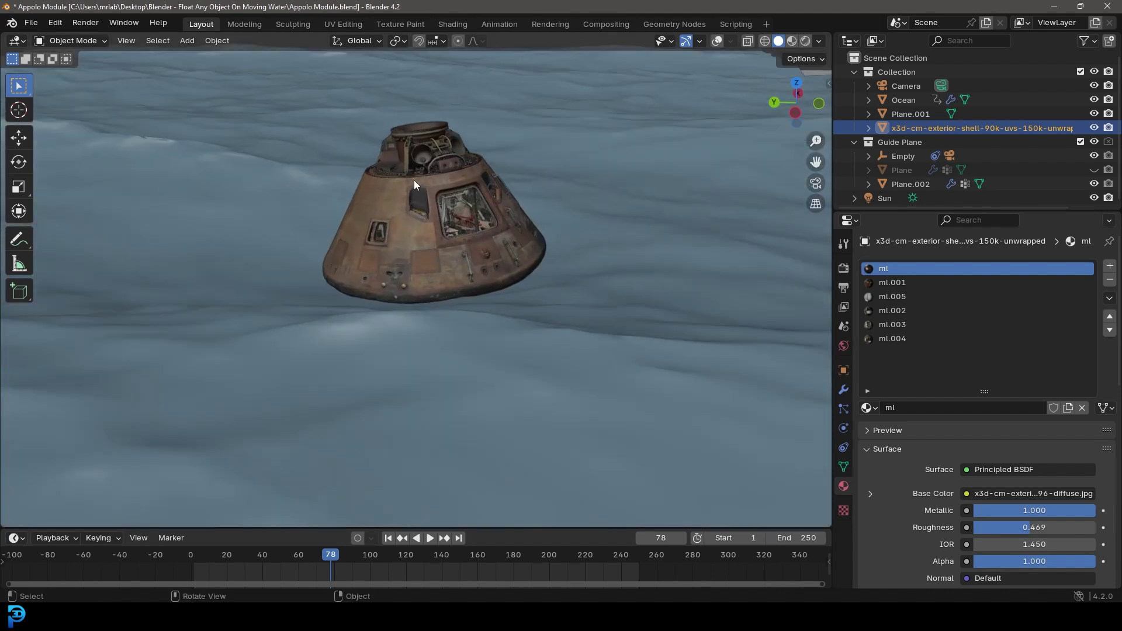
{"action": "scroll", "coordinate": [415, 178], "scroll_direction": "up", "scroll_amount": 2}
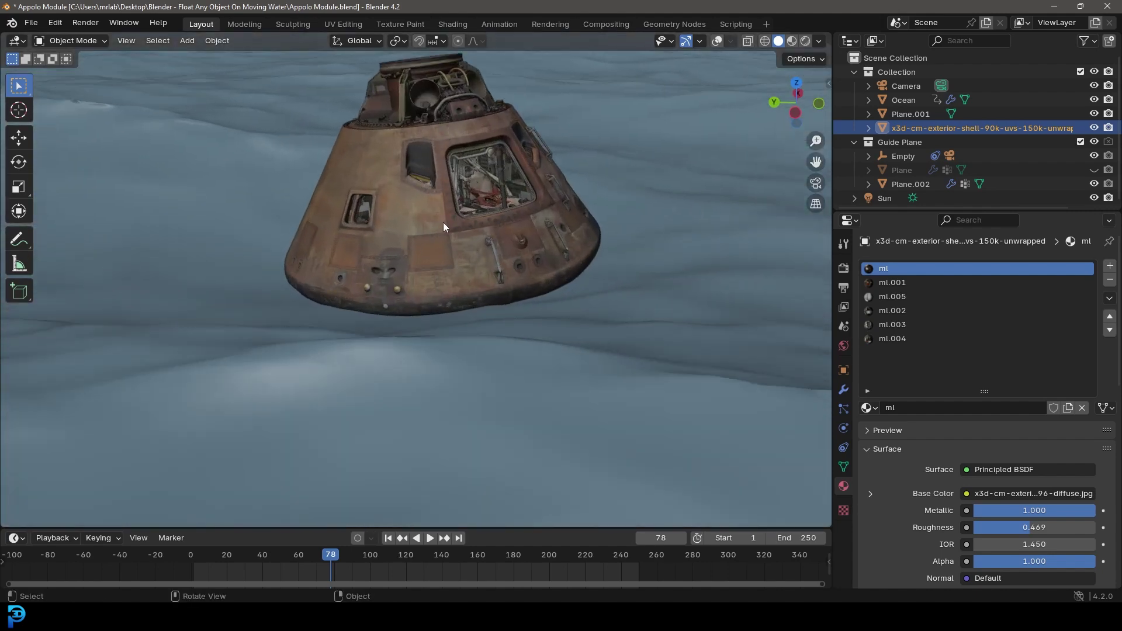
{"action": "middle_click_drag", "start_coordinate": [443, 222], "coordinate": [458, 360], "text": "shift"}
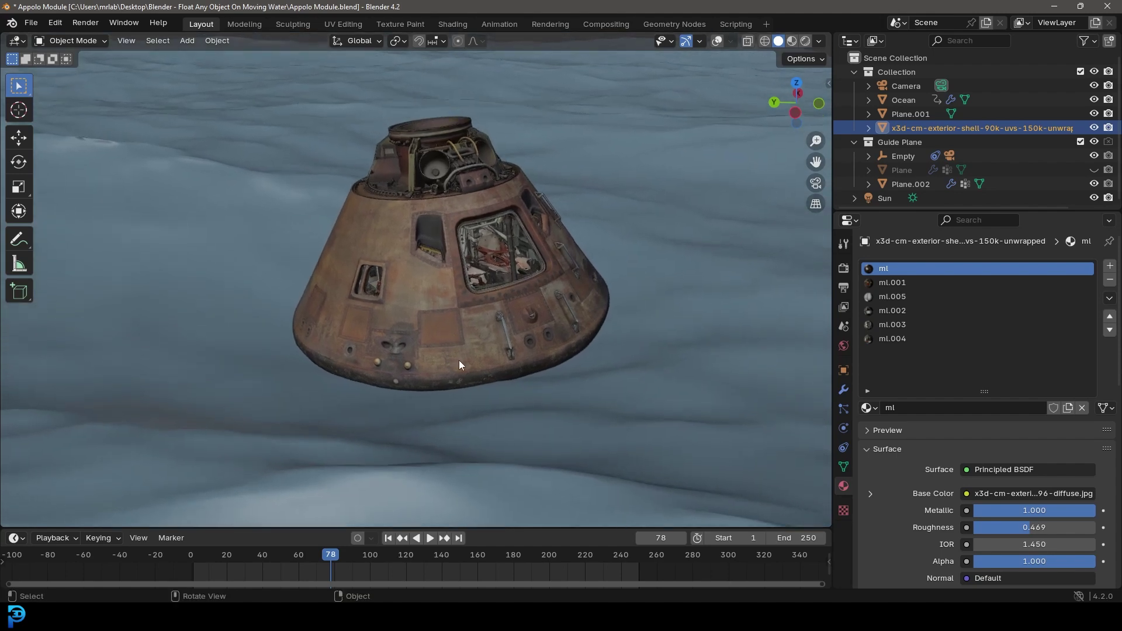
{"action": "middle_click_drag", "start_coordinate": [475, 310], "coordinate": [452, 290]}
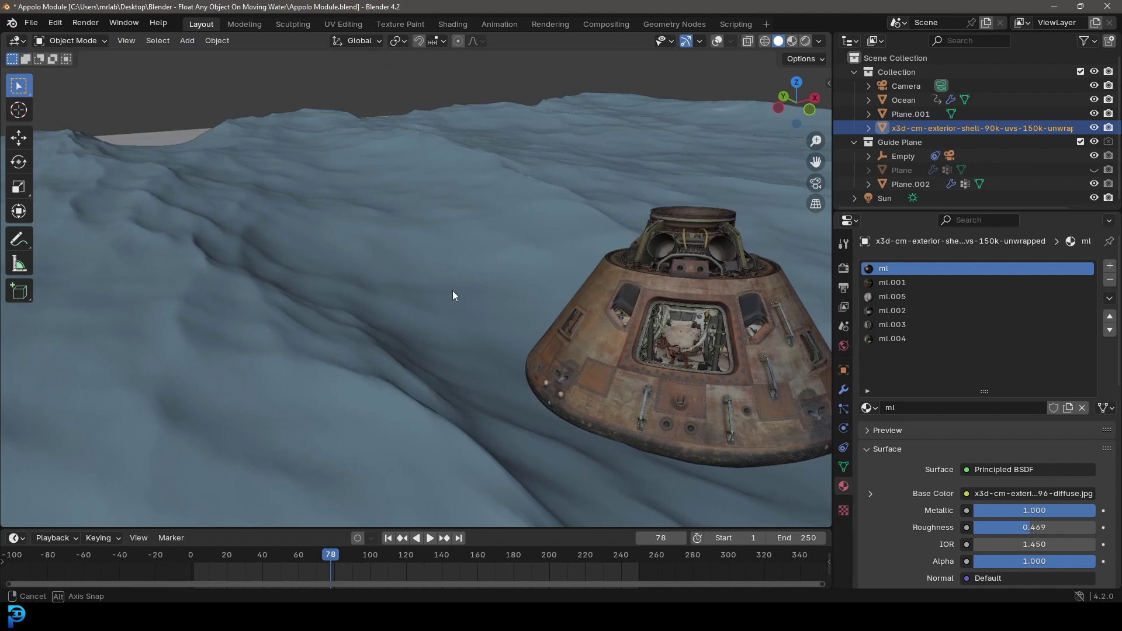
Step: Return to camera view and play the animation to watch the capsule bob
{"action": "key", "text": "KP_0"}
{"action": "scroll", "coordinate": [453, 290], "scroll_direction": "up", "scroll_amount": 3}
{"action": "key", "text": "space"}
{"action": "scroll", "coordinate": [632, 313], "scroll_direction": "down", "scroll_amount": 5}
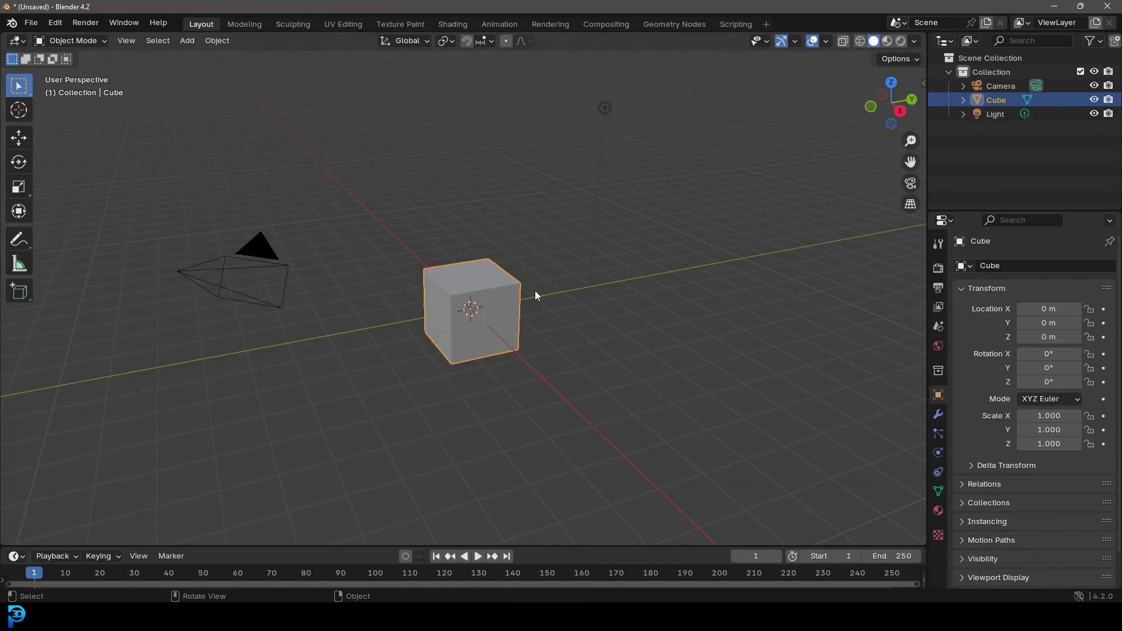
Step: Search 'ocean' in the cube's Add Modifier menu and add the Ocean modifier
{"action": "scroll", "coordinate": [514, 326], "scroll_direction": "up", "scroll_amount": 2}
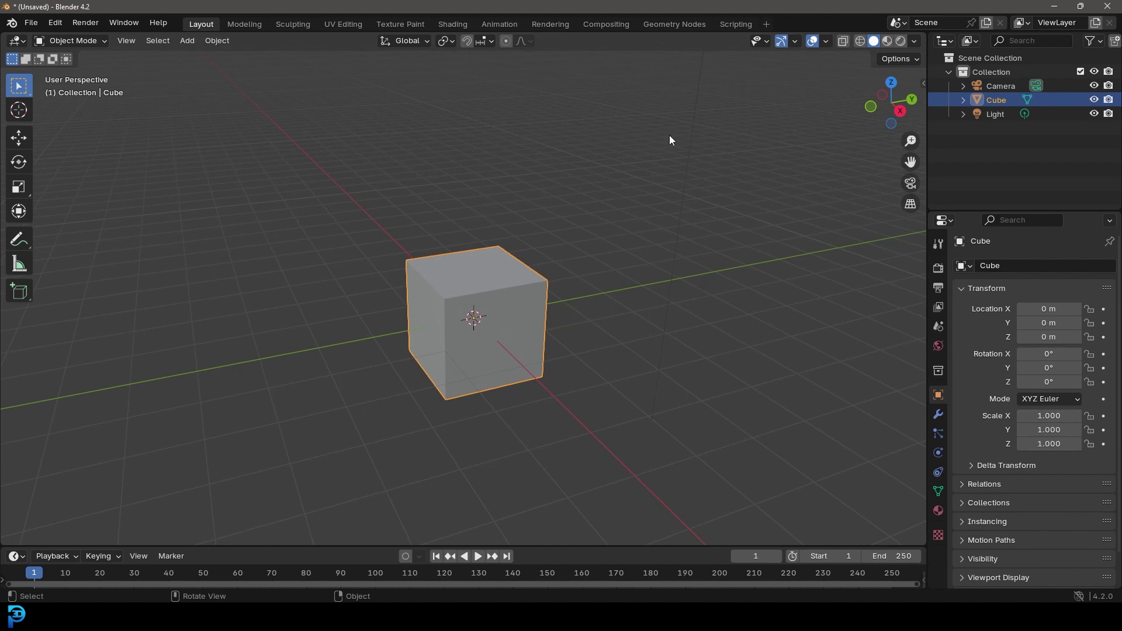
{"action": "left_click", "coordinate": [939, 415]}
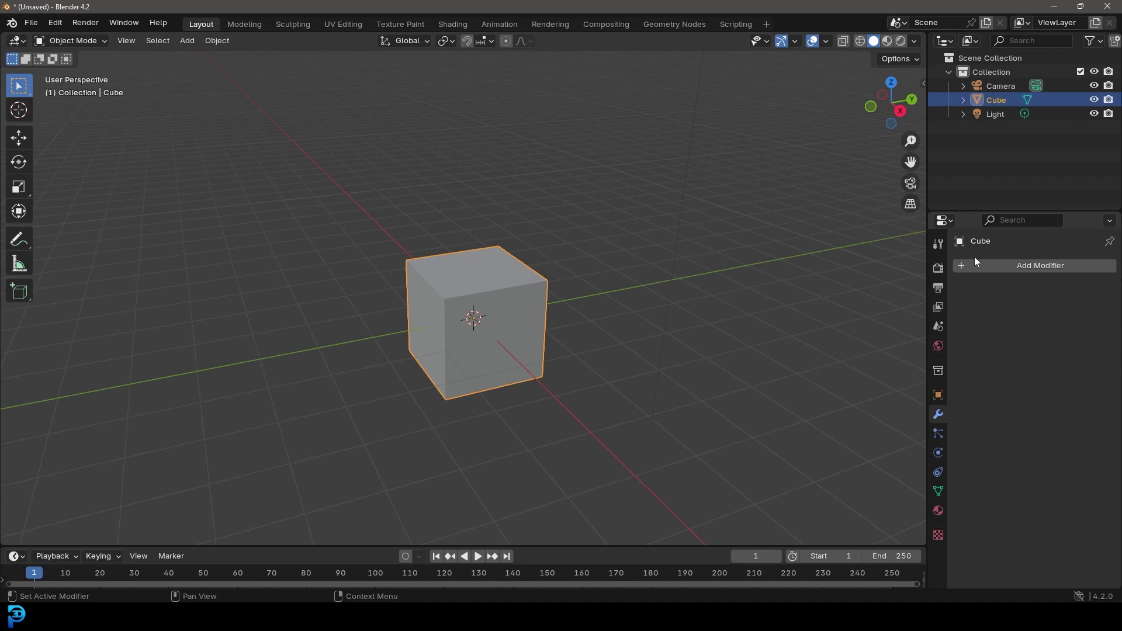
{"action": "left_click", "coordinate": [1052, 266]}
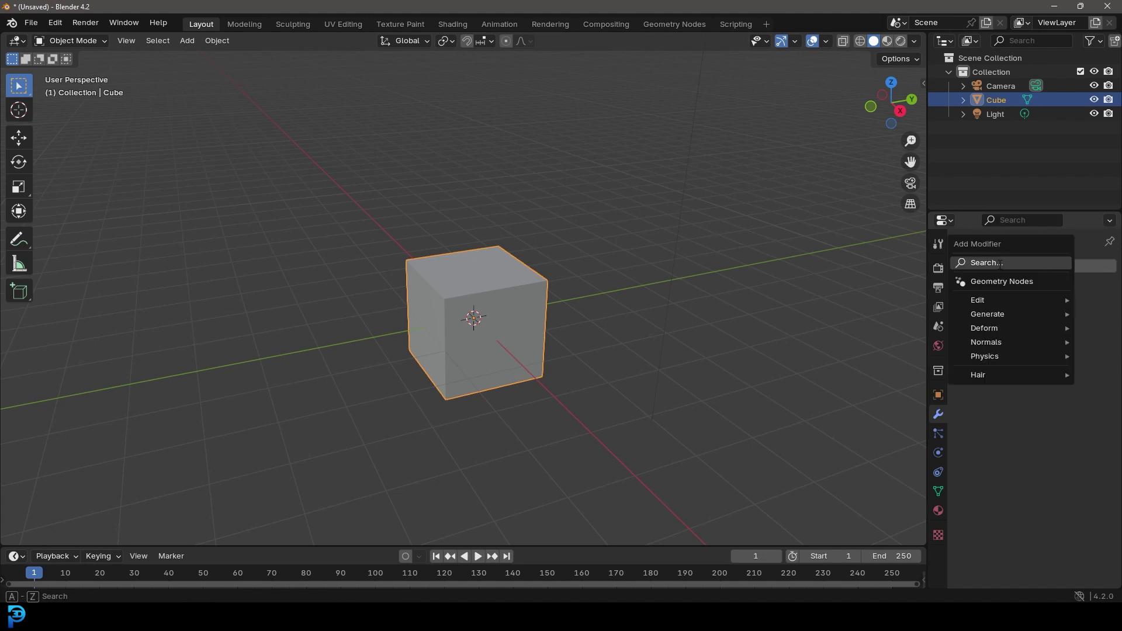
{"action": "left_click", "coordinate": [1000, 264]}
{"action": "type", "text": "ocean"}
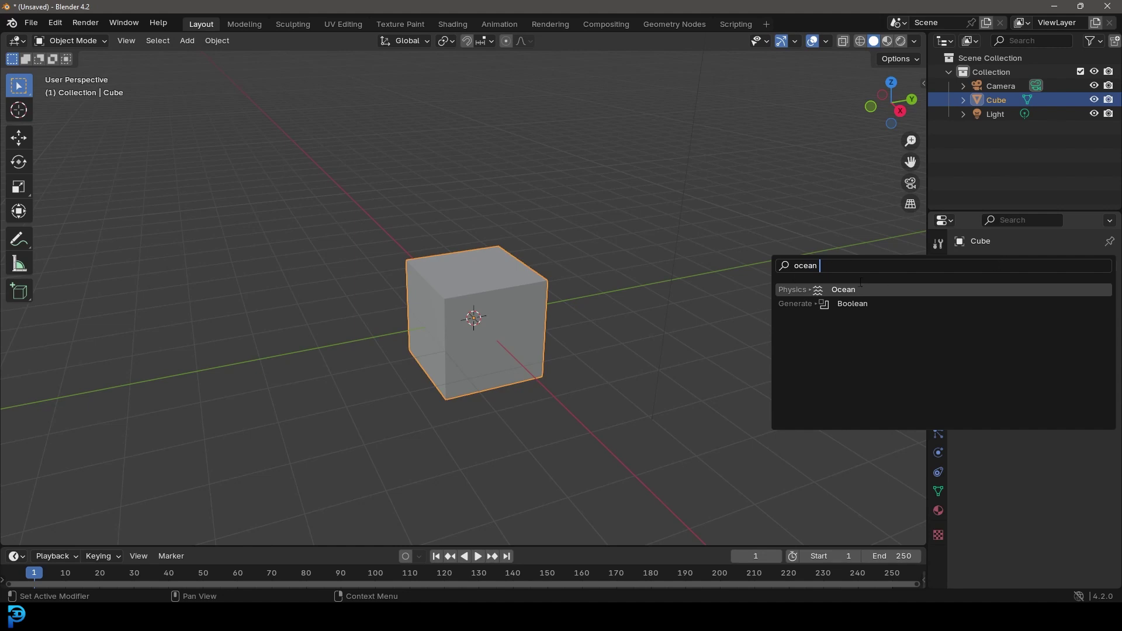
{"action": "left_click", "coordinate": [850, 289]}
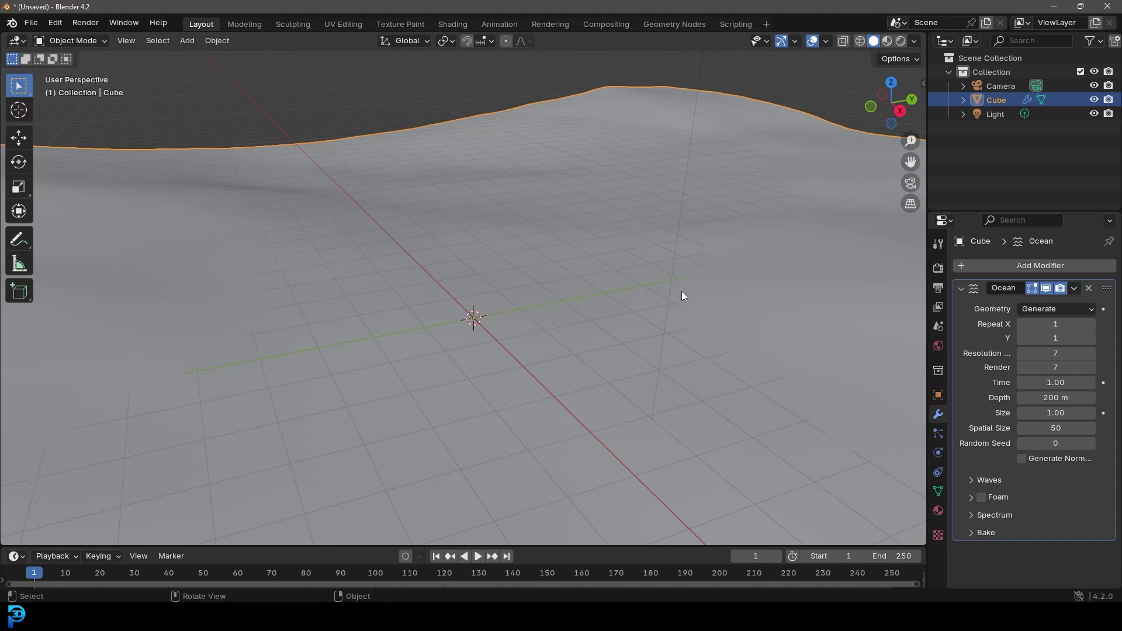
Step: Set the Ocean modifier's Repeat X to 2
{"action": "scroll", "coordinate": [432, 311], "scroll_direction": "down", "scroll_amount": 6}
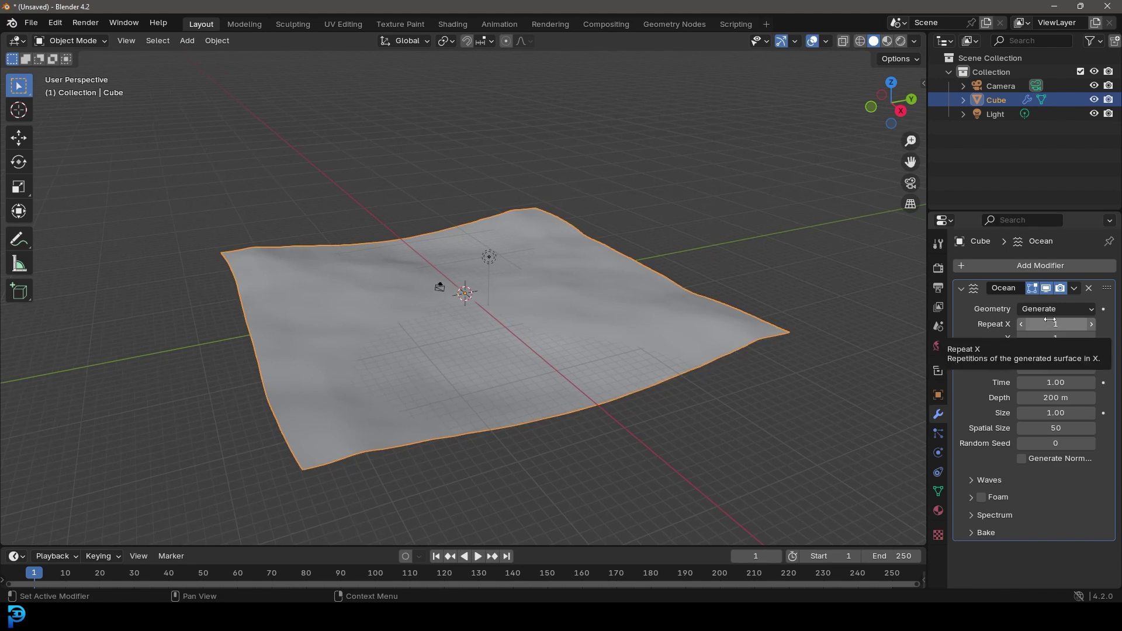
{"action": "left_click", "coordinate": [1054, 323]}
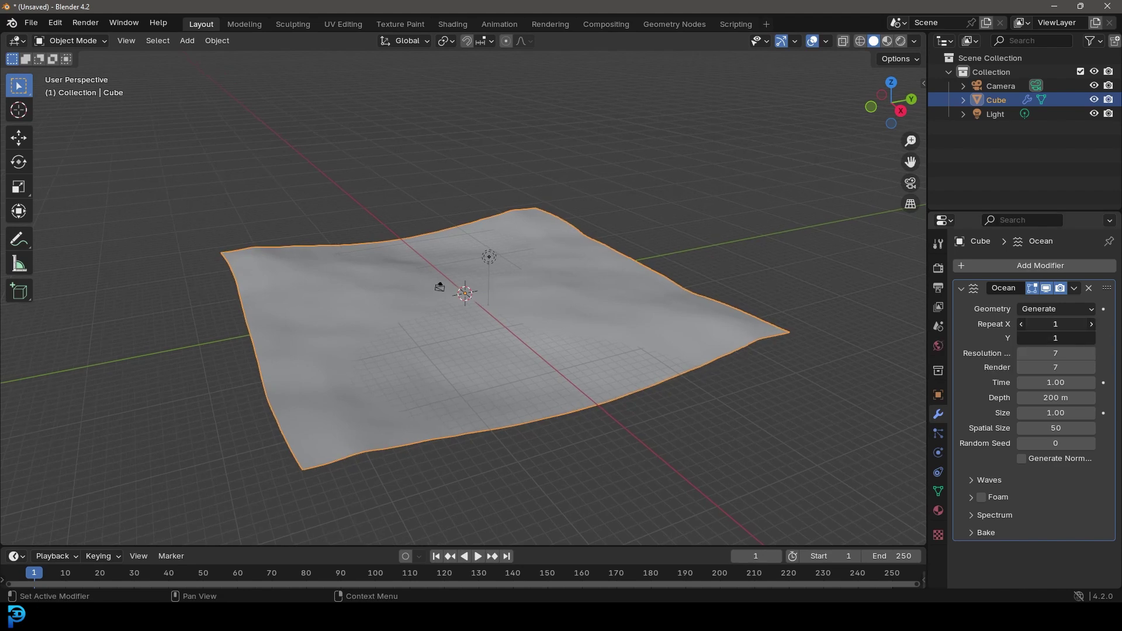
{"action": "type", "text": "2"}
{"action": "key", "text": "Return"}
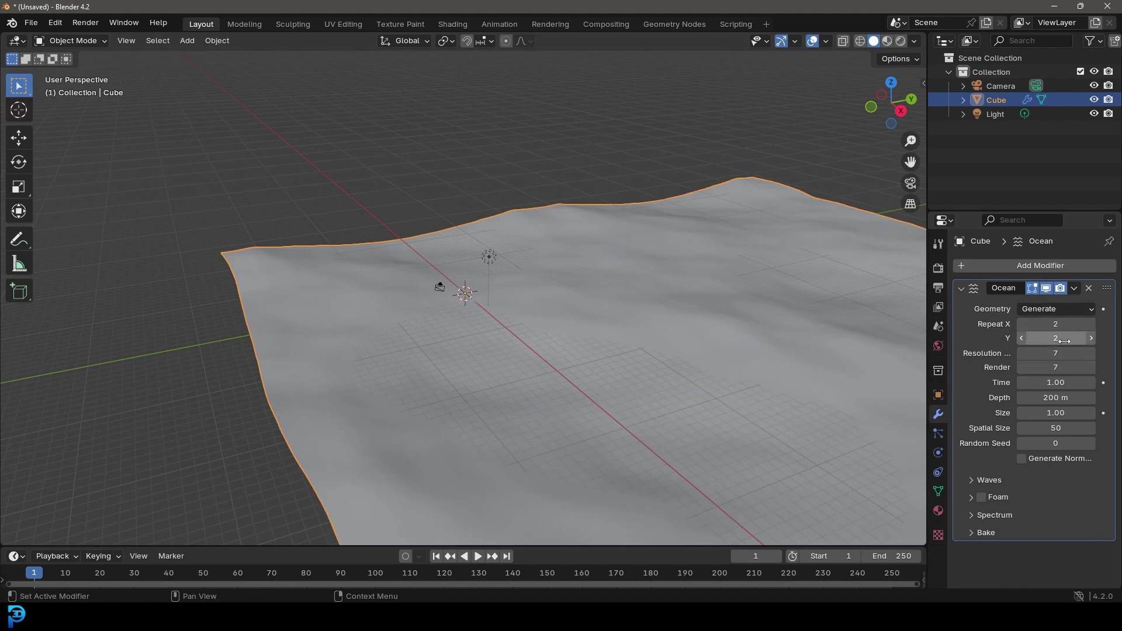
Step: Raise the ocean resolution to 12 and widen the Properties editor
{"action": "left_click_drag", "start_coordinate": [1056, 353], "coordinate": [1054, 353]}
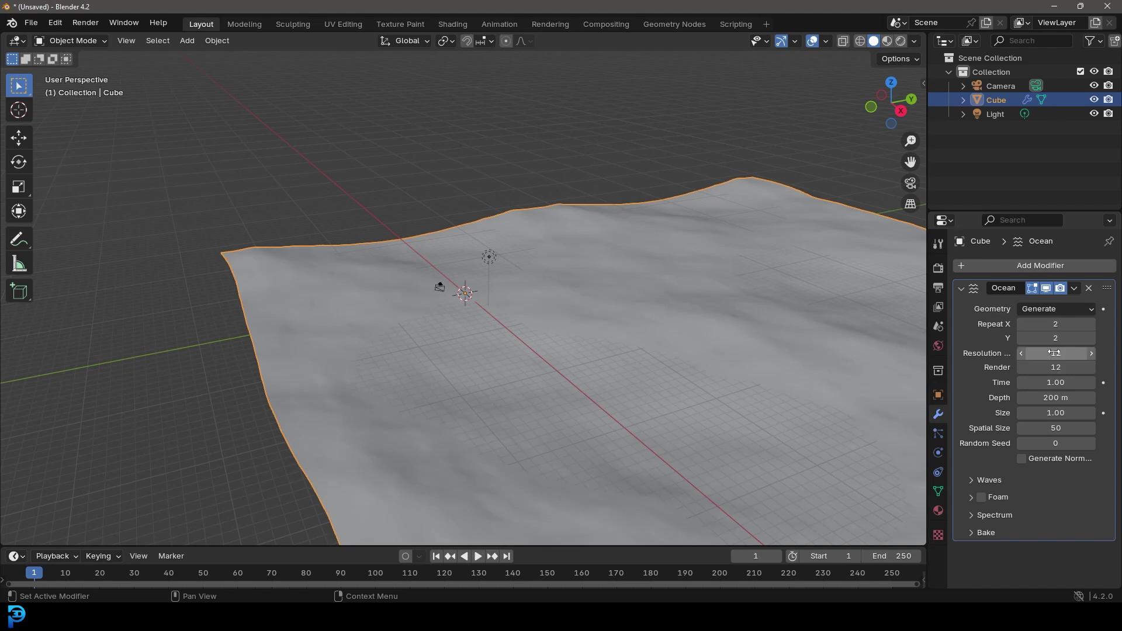
{"action": "middle_click_drag", "start_coordinate": [732, 406], "coordinate": [677, 360], "text": "shift"}
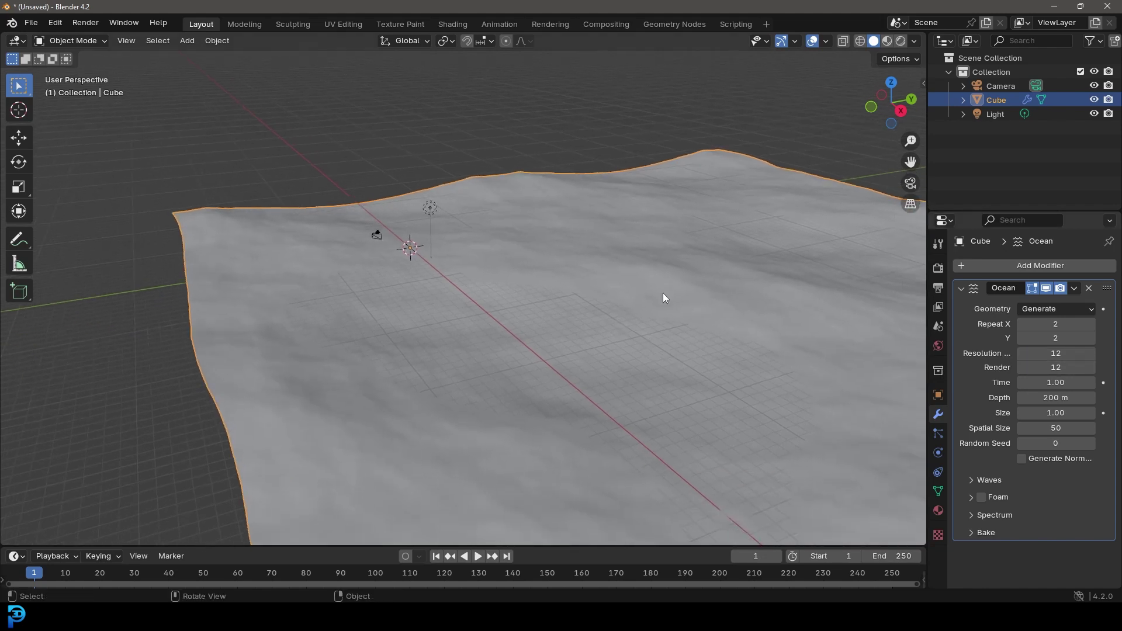
{"action": "scroll", "coordinate": [662, 293], "scroll_direction": "down", "scroll_amount": 1}
{"action": "left_click_drag", "start_coordinate": [925, 349], "coordinate": [862, 350]}
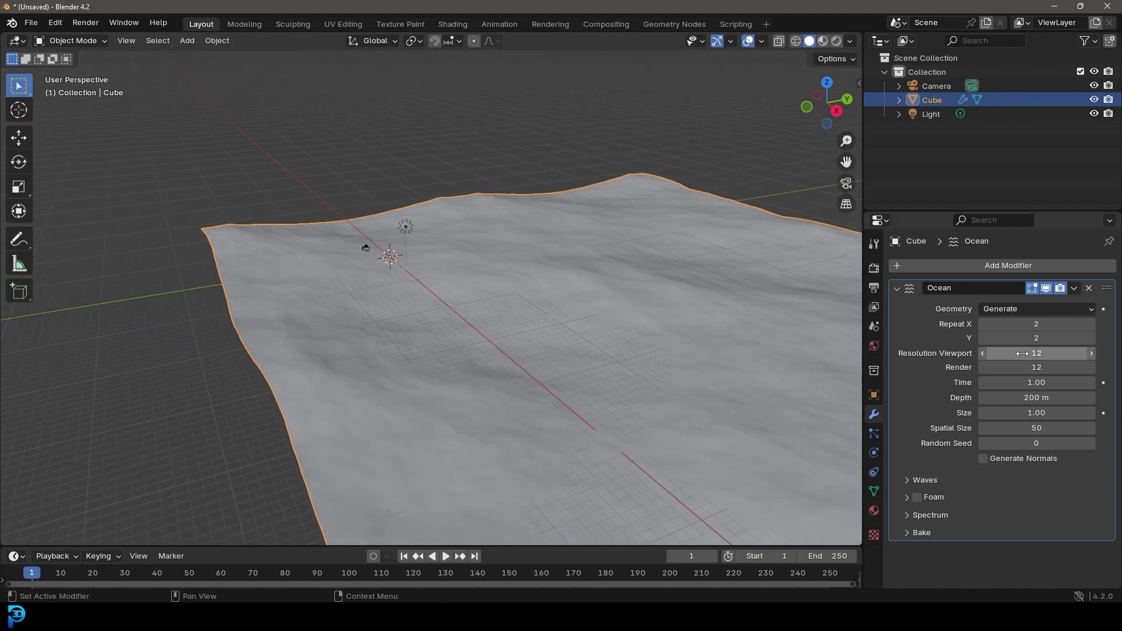
{"action": "mouse_move", "coordinate": [571, 304]}
{"action": "middle_mouse_down"}
{"action": "mouse_move", "coordinate": [602, 329]}
{"action": "mouse_move", "coordinate": [584, 320]}
{"action": "middle_mouse_up"}
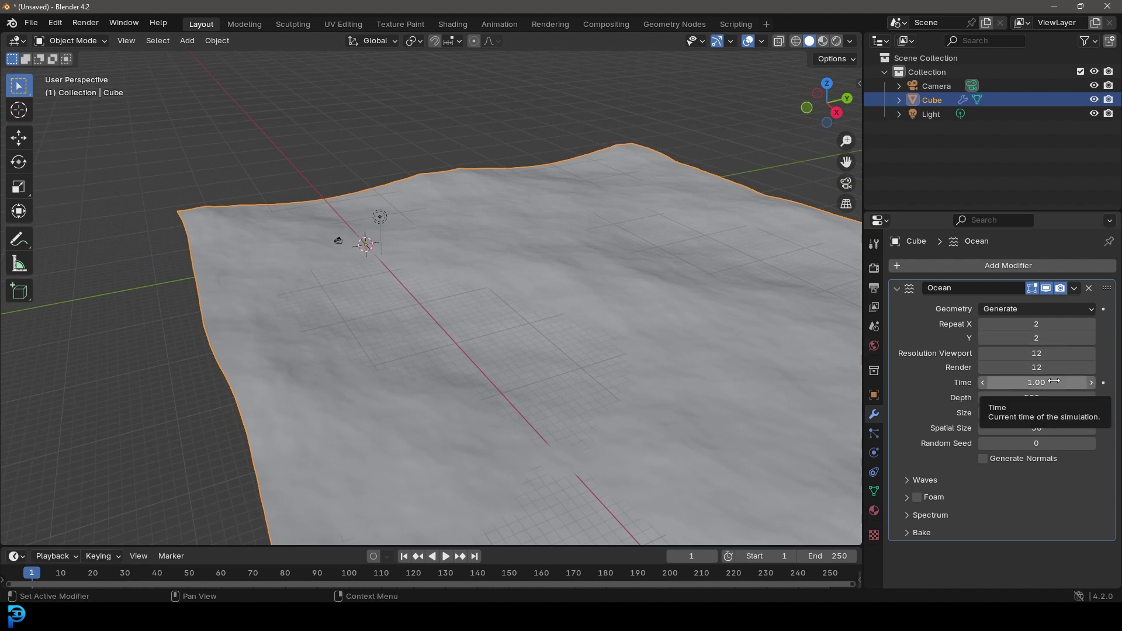
Step: Set the ocean waves to scale 2, choppiness 1.45 and alignment 0.5
{"action": "left_click", "coordinate": [925, 479]}
{"action": "left_click", "coordinate": [1034, 500]}
{"action": "type", "text": "2"}
{"action": "key", "text": "Return"}
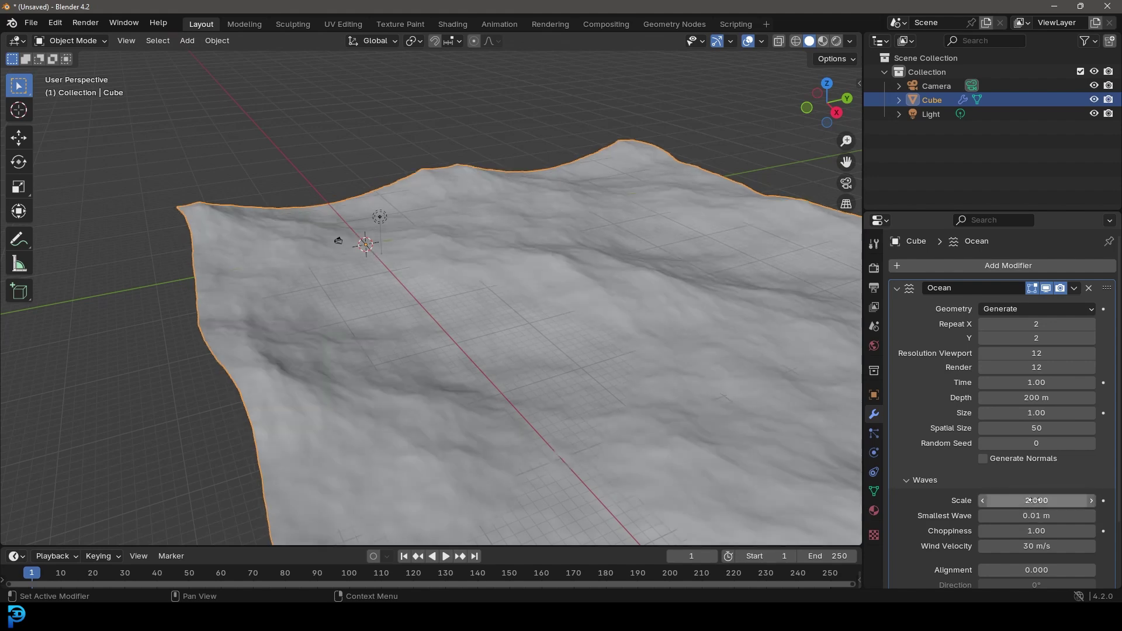
{"action": "scroll", "coordinate": [1034, 500], "scroll_direction": "down", "scroll_amount": 1}
{"action": "left_click", "coordinate": [1045, 503]}
{"action": "type", "text": "1."}
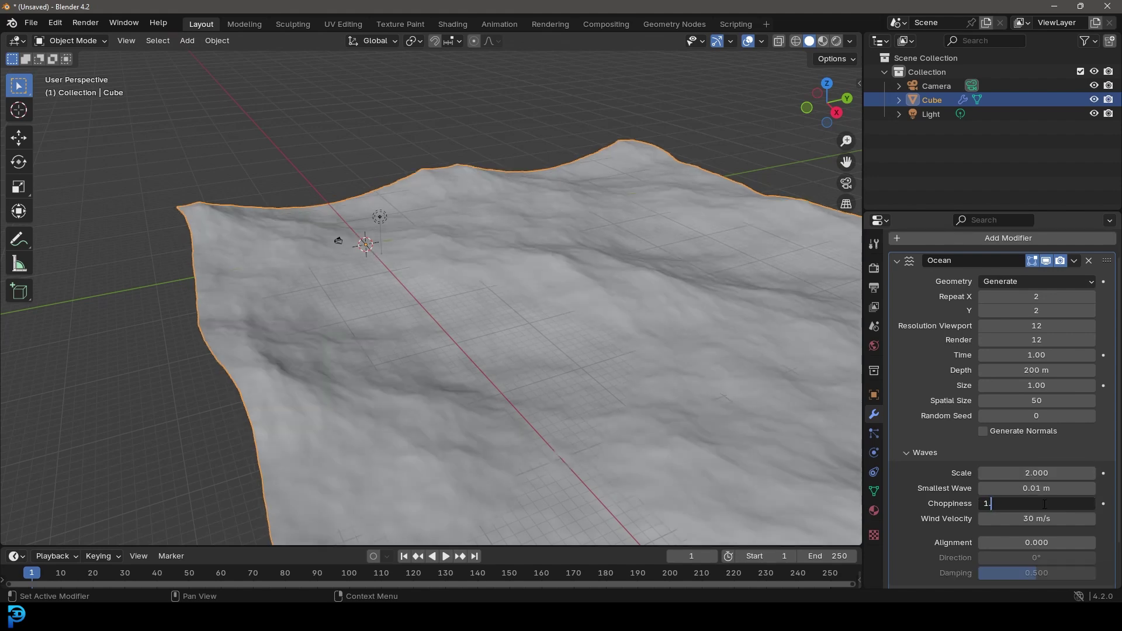
{"action": "type", "text": "45"}
{"action": "key", "text": "Return"}
{"action": "scroll", "coordinate": [1040, 496], "scroll_direction": "down", "scroll_amount": 2}
{"action": "left_click", "coordinate": [1038, 491]}
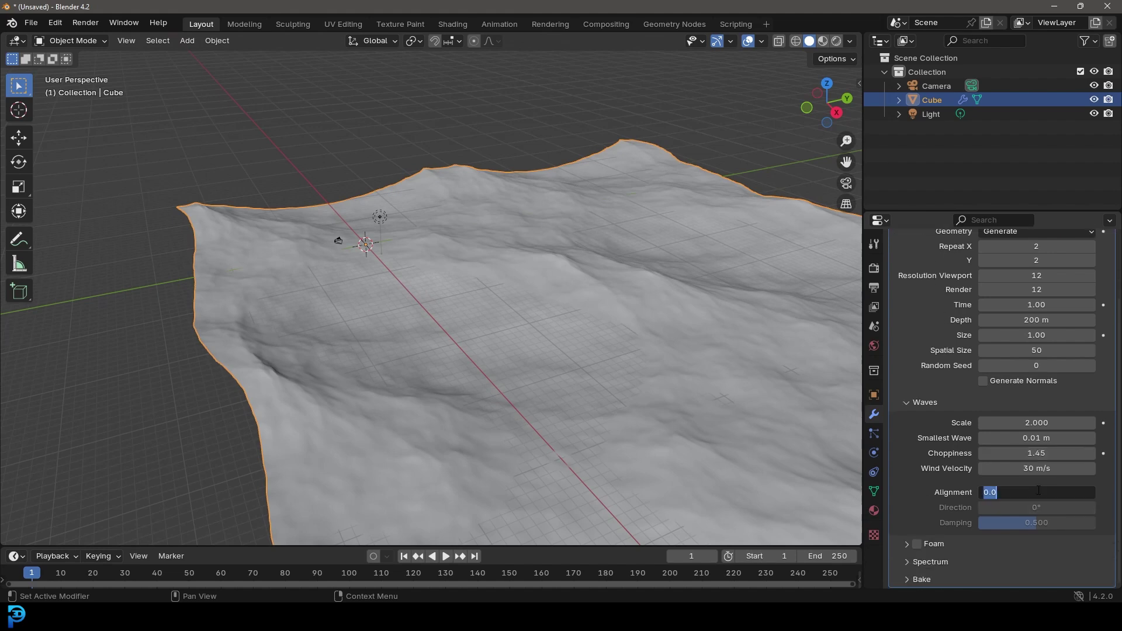
{"action": "type", "text": "0.5"}
{"action": "key", "text": "Return"}
Step: Orbit around the ocean mesh and drag the timeline taller
{"action": "scroll", "coordinate": [490, 350], "scroll_direction": "down", "scroll_amount": 4}
{"action": "mouse_move", "coordinate": [490, 351]}
{"action": "middle_mouse_down"}
{"action": "mouse_move", "coordinate": [465, 350]}
{"action": "mouse_move", "coordinate": [491, 350]}
{"action": "middle_mouse_up"}
{"action": "scroll", "coordinate": [382, 242], "scroll_direction": "up", "scroll_amount": 5}
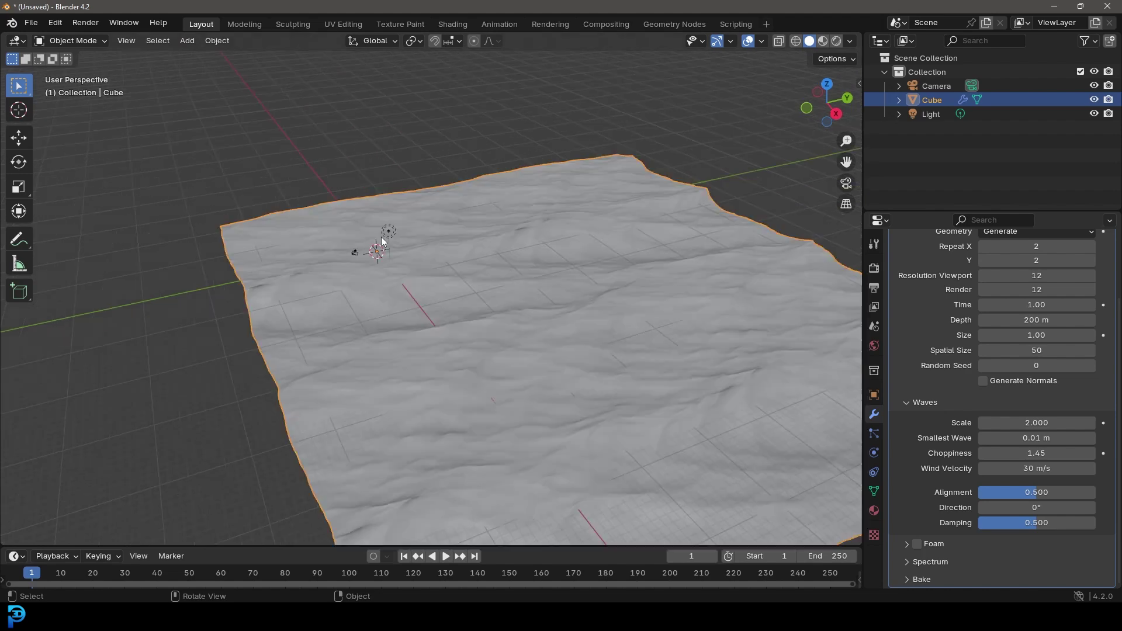
{"action": "scroll", "coordinate": [405, 250], "scroll_direction": "down", "scroll_amount": 2}
{"action": "middle_click_drag", "start_coordinate": [410, 245], "coordinate": [504, 285]}
{"action": "left_click_drag", "start_coordinate": [610, 547], "coordinate": [608, 461]}
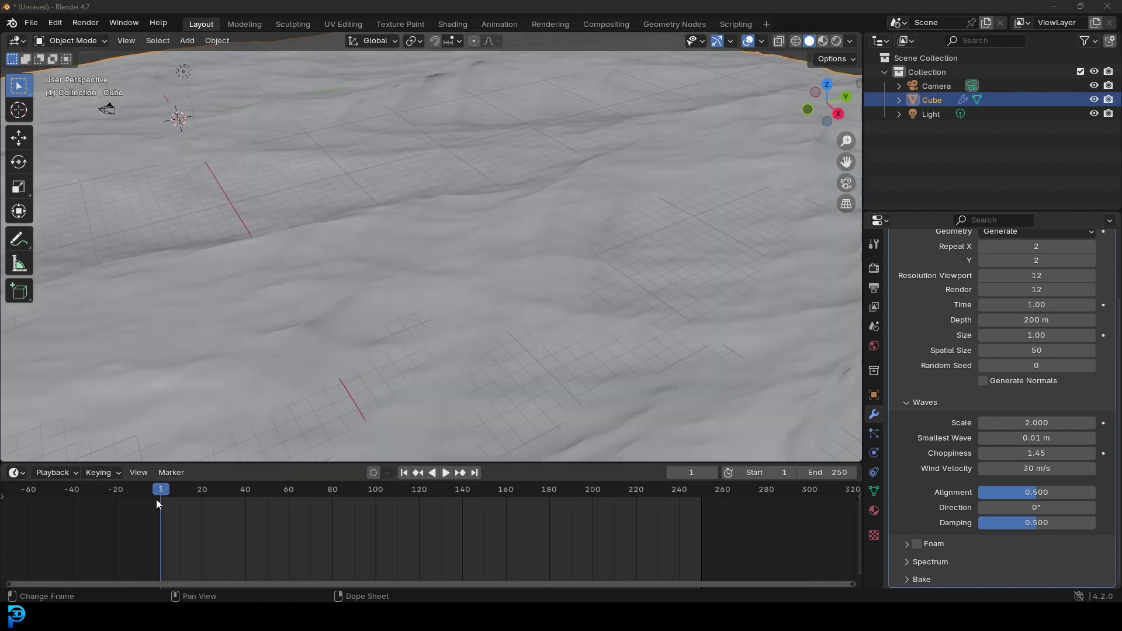
{"action": "mouse_move", "coordinate": [159, 502]}
{"action": "left_mouse_down"}
{"action": "mouse_move", "coordinate": [226, 502]}
{"action": "mouse_move", "coordinate": [161, 514]}
{"action": "left_mouse_up"}
{"action": "scroll", "coordinate": [221, 206], "scroll_direction": "down", "scroll_amount": 5}
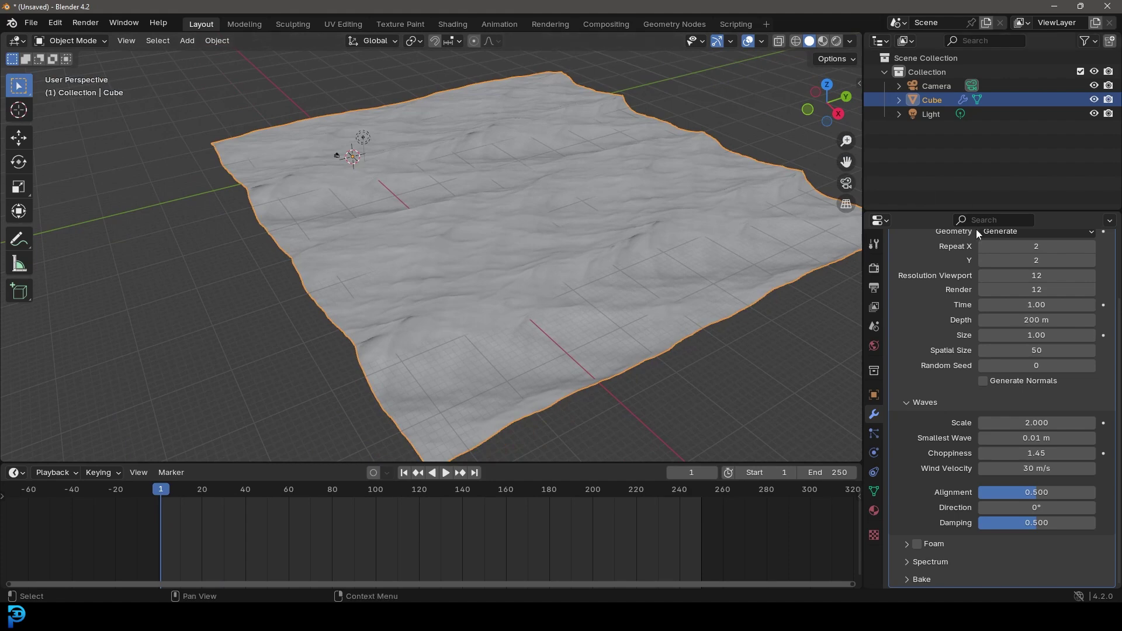
Step: Keyframe ocean Time 1 at frame 1 and Time 11 at frame 250
{"action": "scroll", "coordinate": [924, 408], "scroll_direction": "up", "scroll_amount": 4}
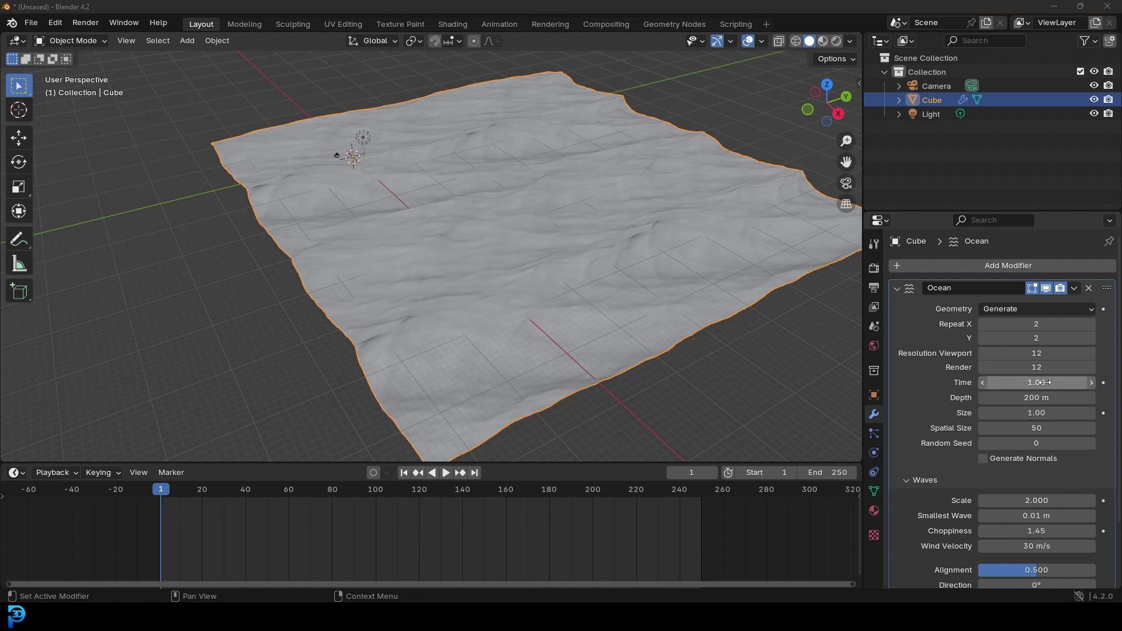
{"action": "left_click", "coordinate": [1103, 384]}
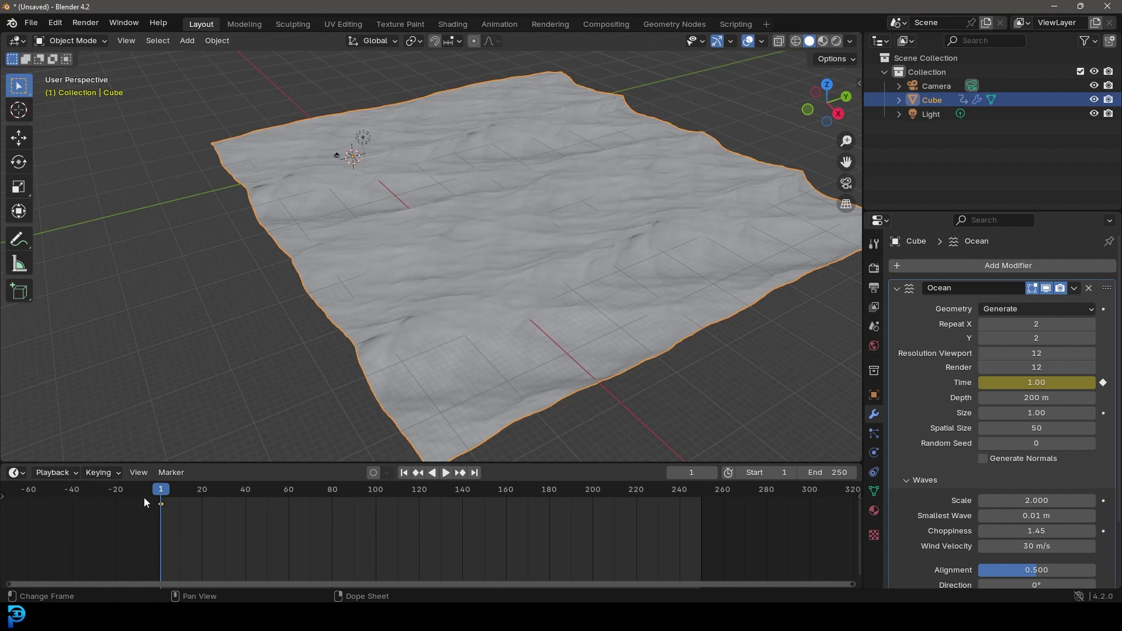
{"action": "left_click_drag", "start_coordinate": [161, 498], "coordinate": [700, 515]}
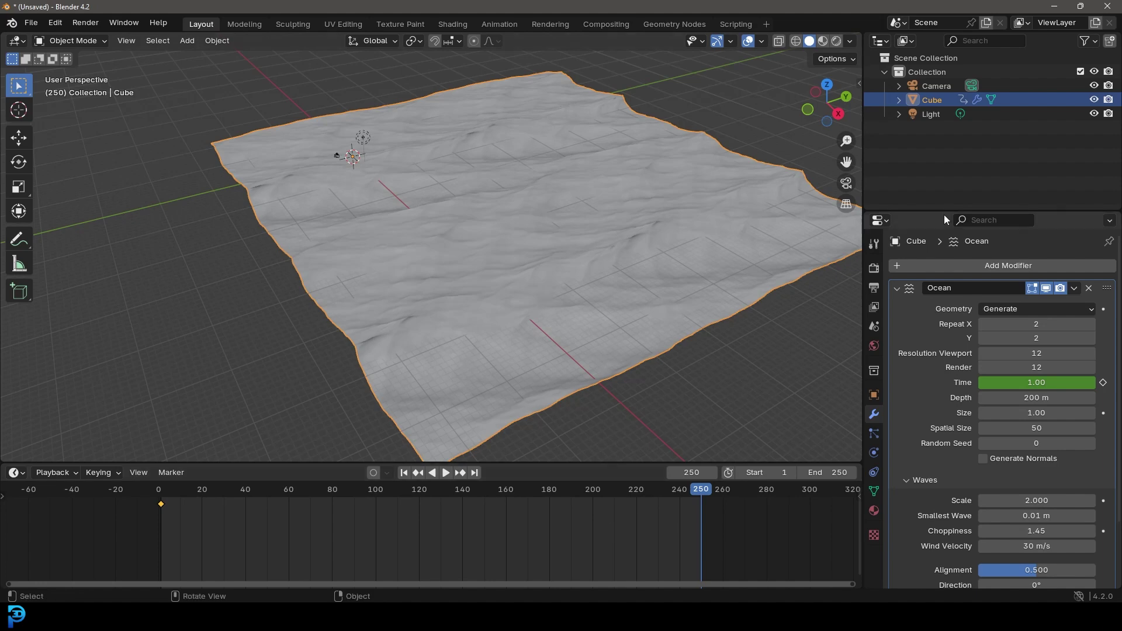
{"action": "double_click", "coordinate": [1047, 383]}
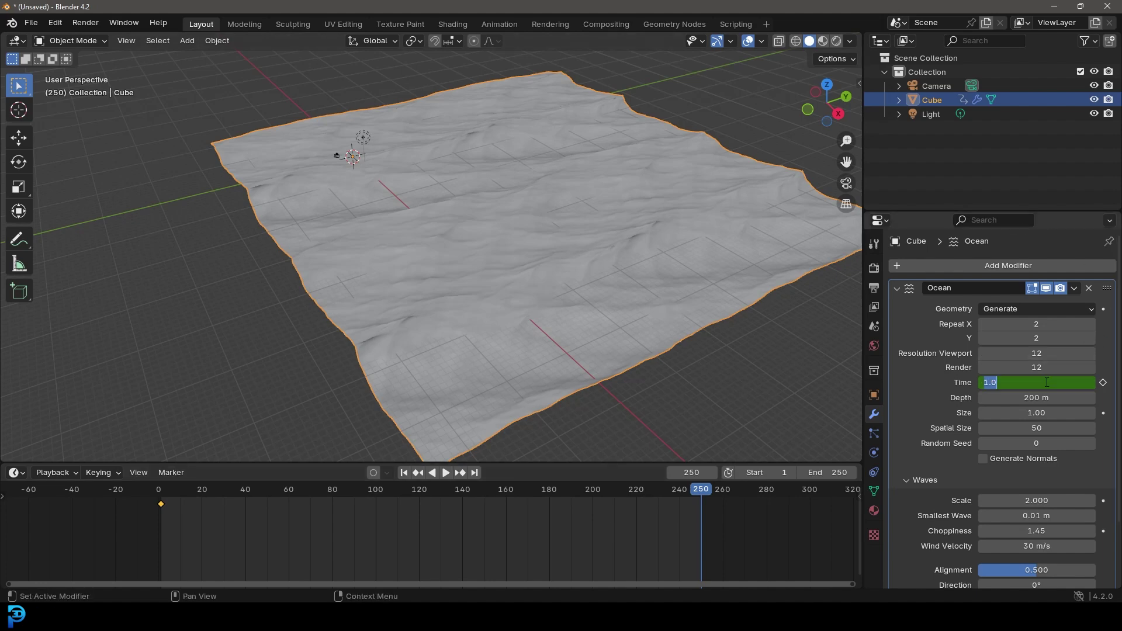
{"action": "type", "text": "11"}
{"action": "key", "text": "Return"}
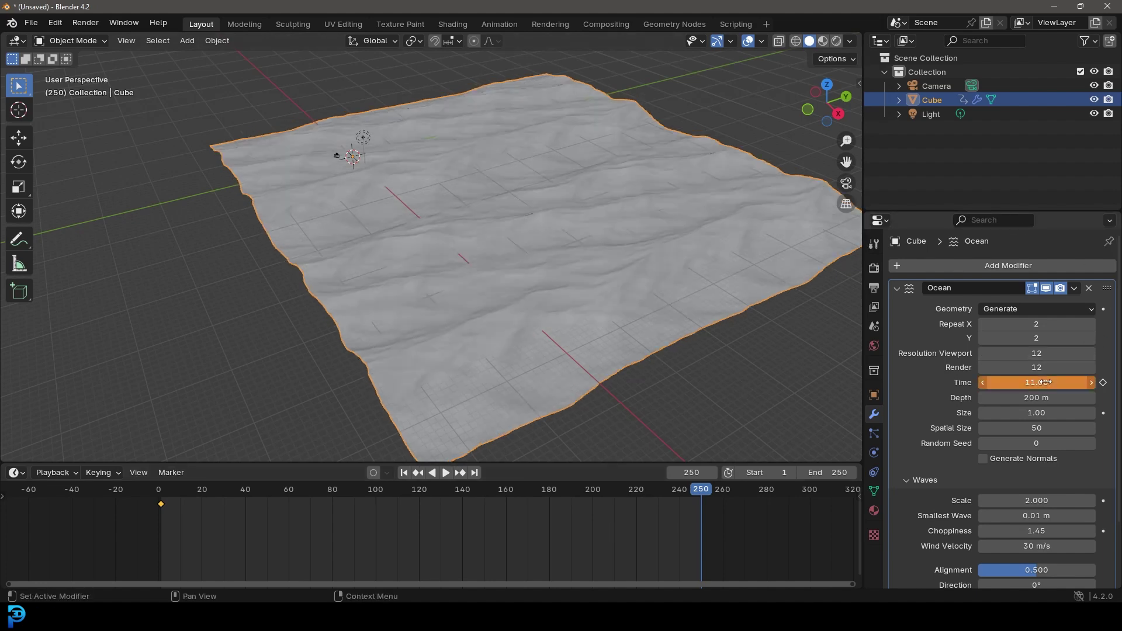
{"action": "left_click", "coordinate": [1103, 383]}
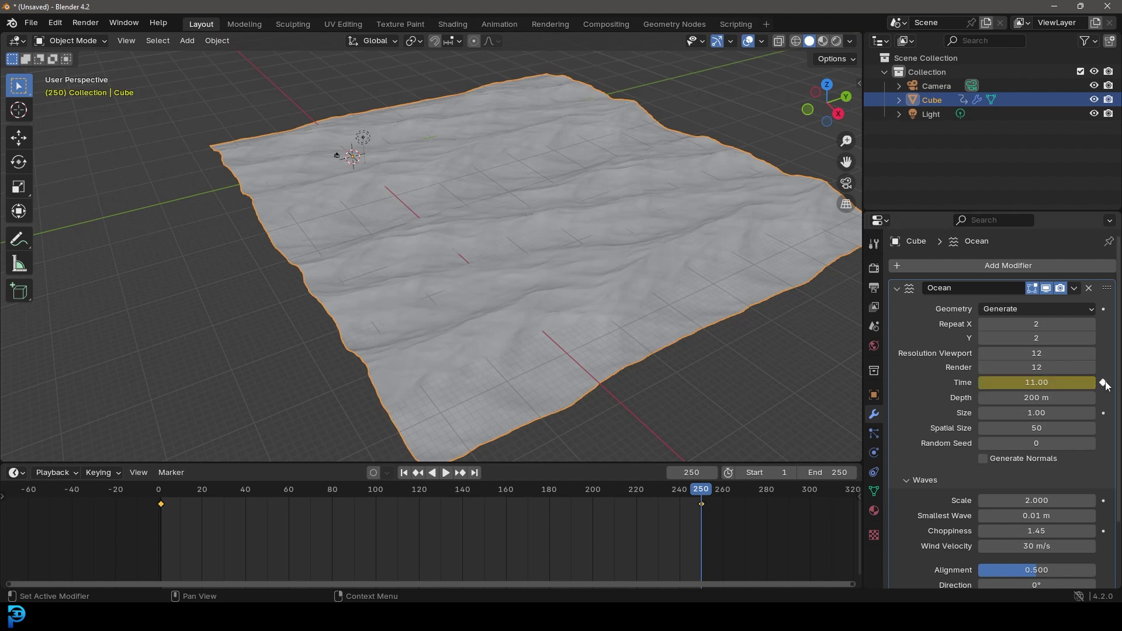
Step: Scrub and play through the animation to check the waves
{"action": "left_click_drag", "start_coordinate": [696, 511], "coordinate": [163, 521]}
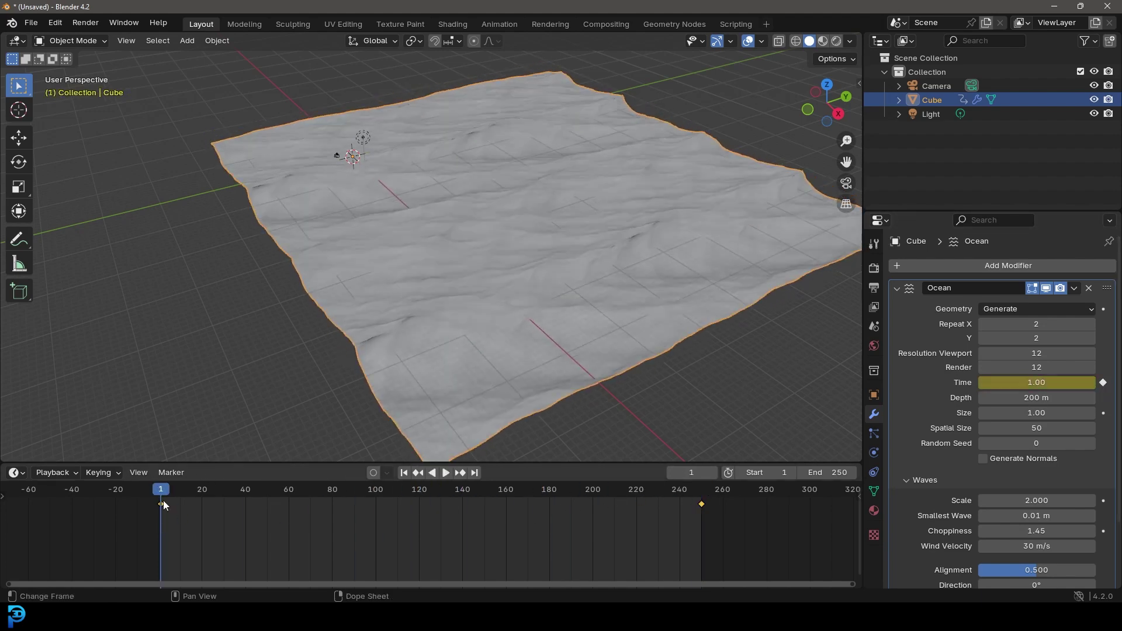
{"action": "key", "text": "space"}
{"action": "left_click_drag", "start_coordinate": [795, 497], "coordinate": [133, 501]}
{"action": "key", "text": "space"}
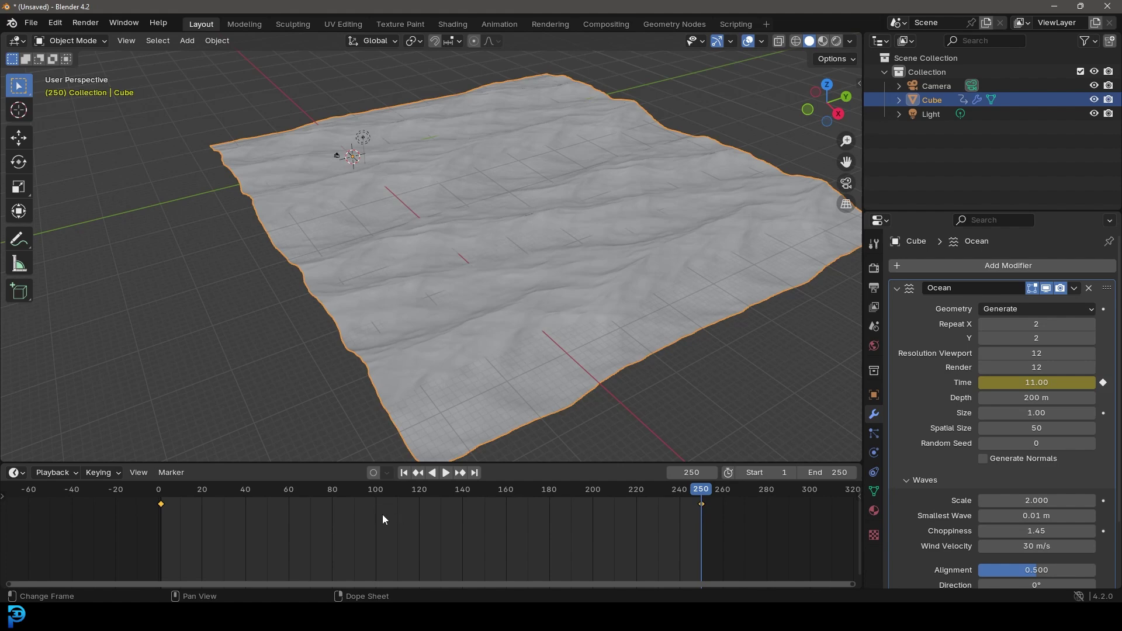
Step: Make the Time keyframes Linear and replay the animation from the start
{"action": "key", "text": "t"}
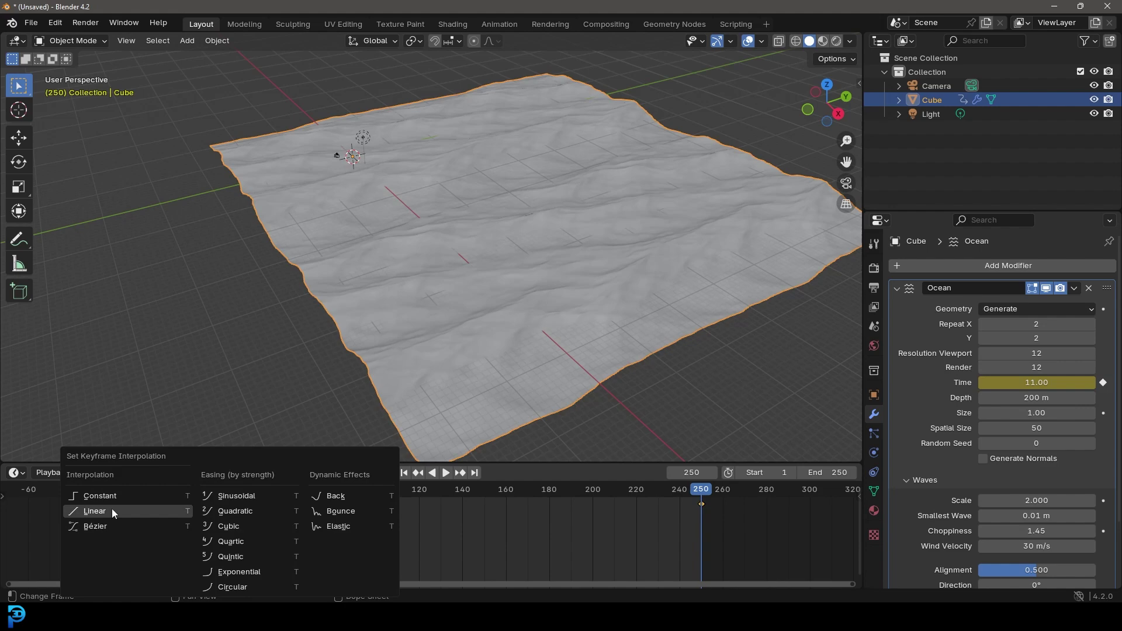
{"action": "left_click", "coordinate": [148, 510]}
{"action": "left_click_drag", "start_coordinate": [700, 495], "coordinate": [122, 529]}
{"action": "key", "text": "space"}
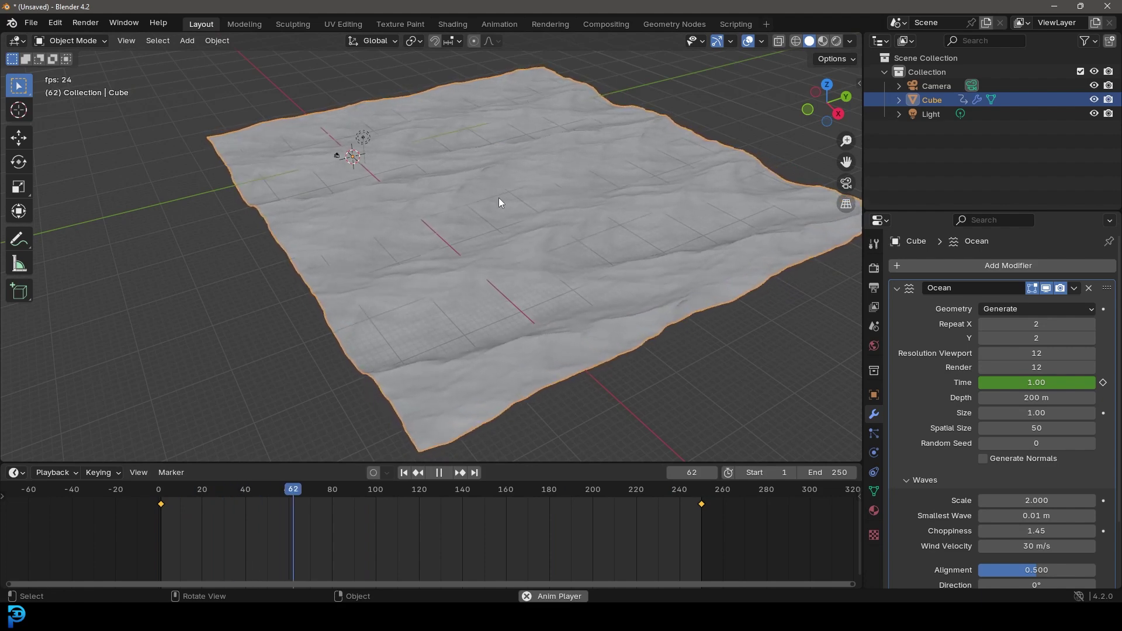
Step: Orbit and zoom around the animating ocean from low and high angles
{"action": "middle_click_drag", "start_coordinate": [499, 194], "coordinate": [570, 202]}
{"action": "scroll", "coordinate": [596, 181], "scroll_direction": "up", "scroll_amount": 3}
{"action": "scroll", "coordinate": [620, 165], "scroll_direction": "down", "scroll_amount": 4}
{"action": "middle_click_drag", "start_coordinate": [619, 164], "coordinate": [583, 209]}
{"action": "scroll", "coordinate": [555, 208], "scroll_direction": "up", "scroll_amount": 4}
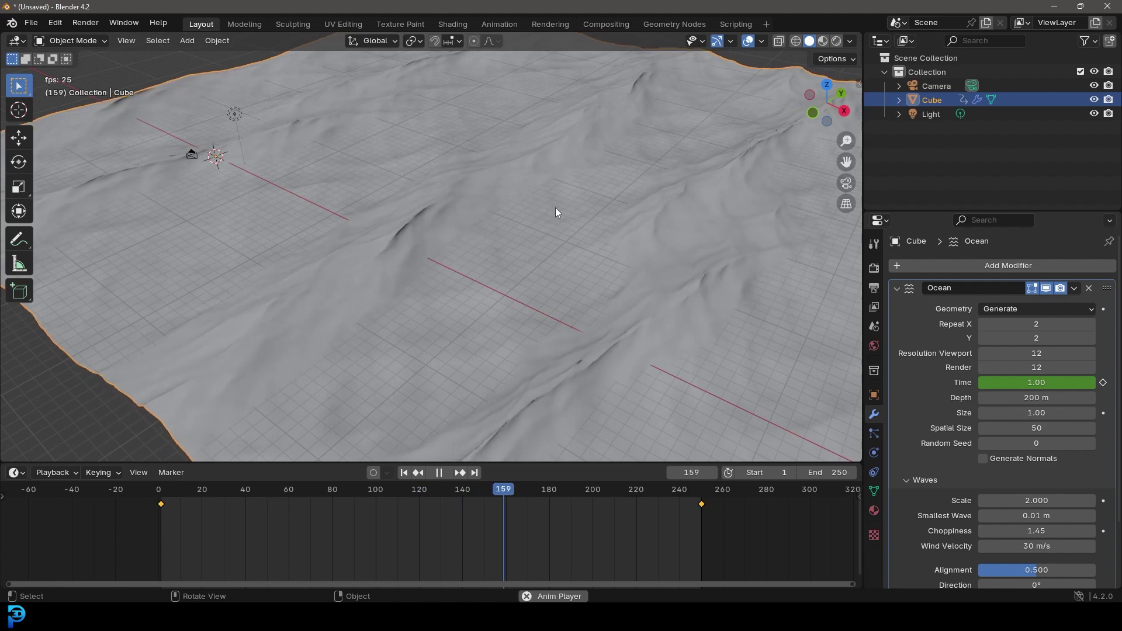
{"action": "scroll", "coordinate": [554, 200], "scroll_direction": "up", "scroll_amount": 5}
{"action": "scroll", "coordinate": [556, 193], "scroll_direction": "down", "scroll_amount": 2}
{"action": "middle_click_drag", "start_coordinate": [557, 191], "coordinate": [639, 190]}
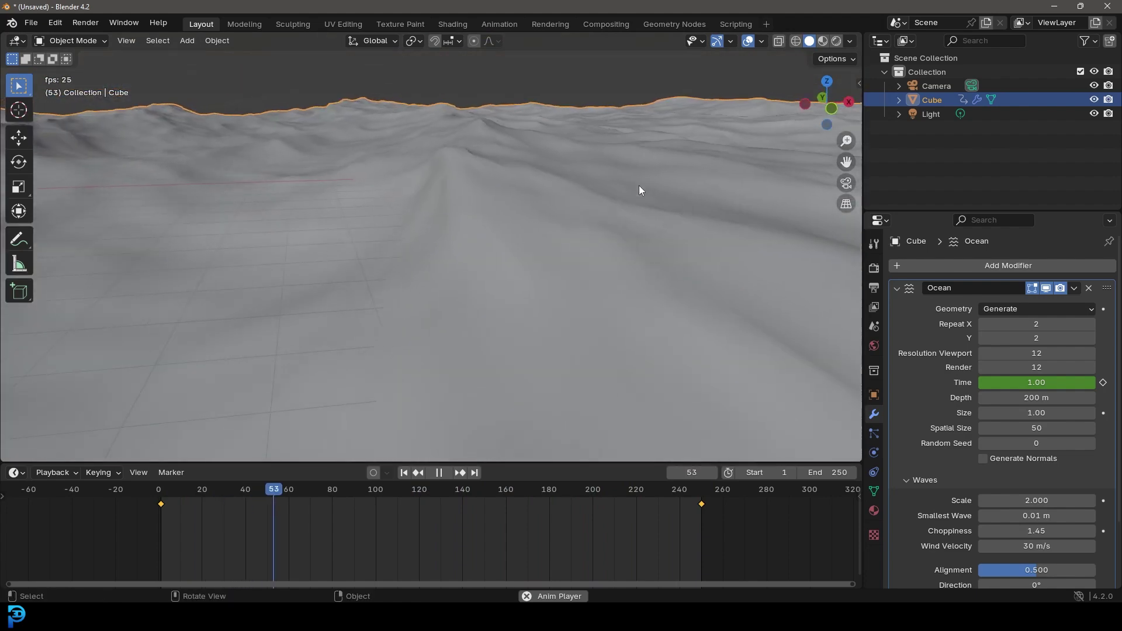
{"action": "scroll", "coordinate": [432, 151], "scroll_direction": "down", "scroll_amount": 7}
{"action": "middle_click_drag", "start_coordinate": [486, 155], "coordinate": [447, 186]}
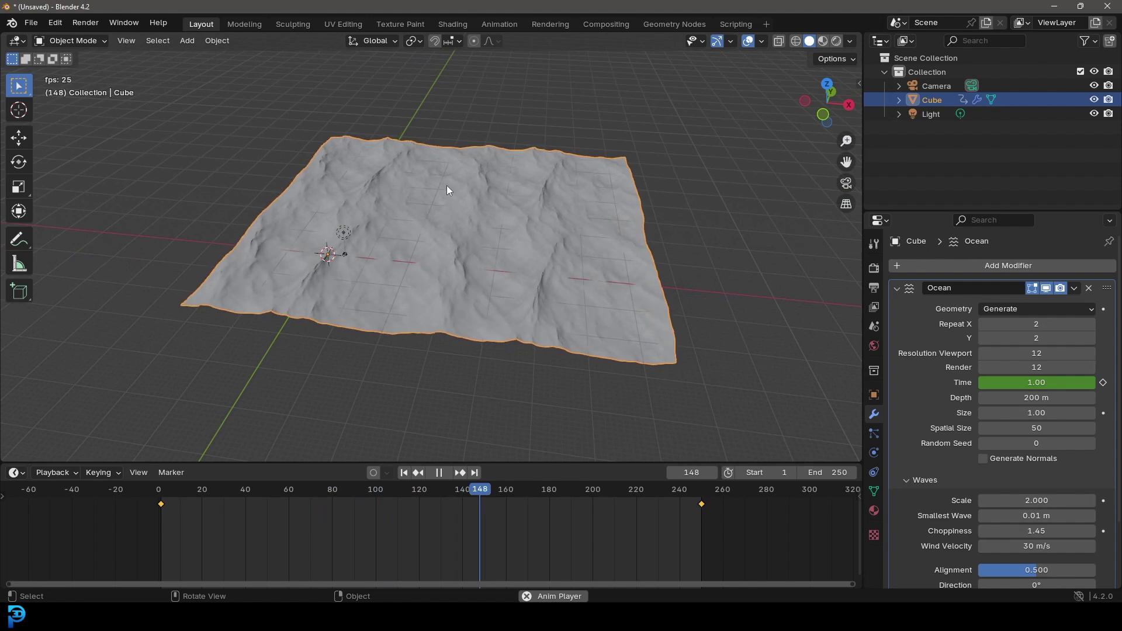
{"action": "middle_click_drag", "start_coordinate": [538, 199], "coordinate": [419, 307]}
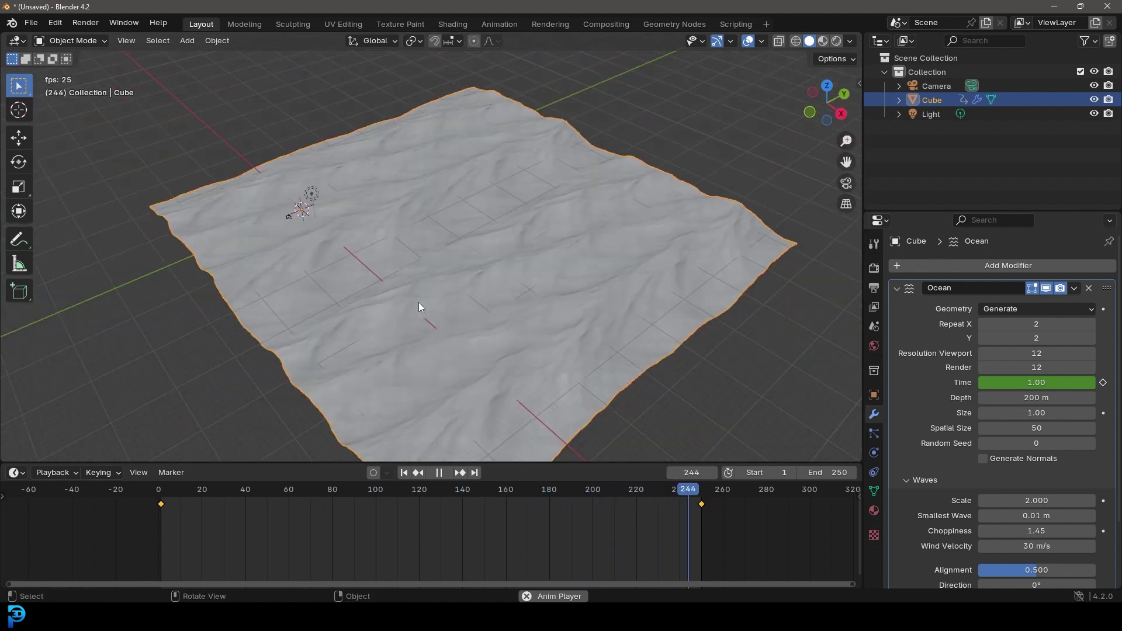
{"action": "scroll", "coordinate": [408, 302], "scroll_direction": "down", "scroll_amount": 2}
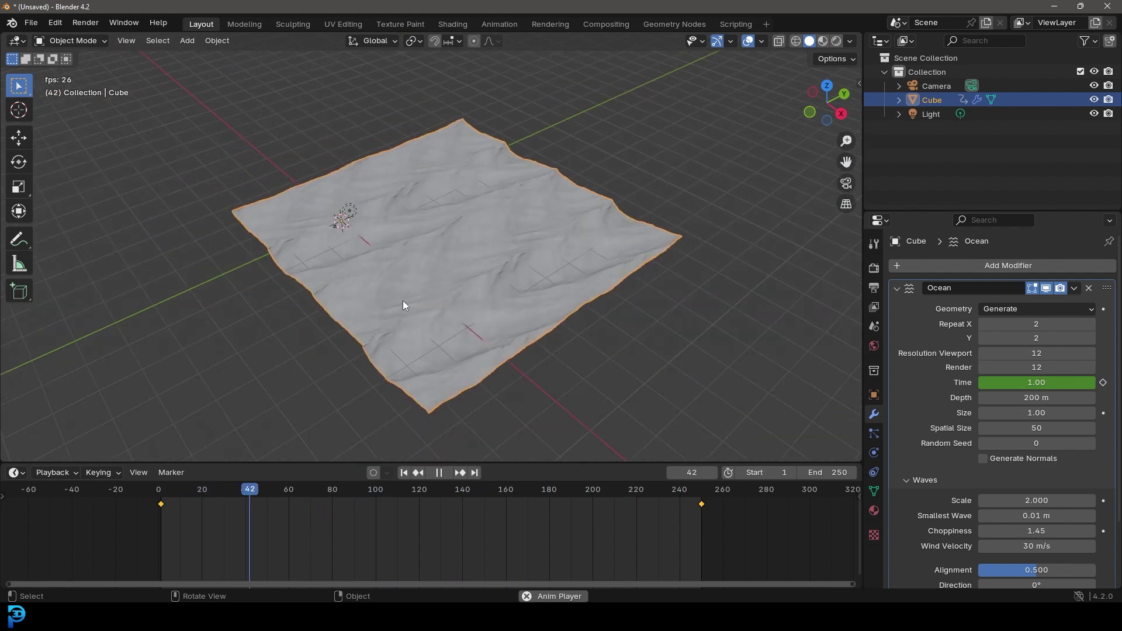
{"action": "middle_click_drag", "start_coordinate": [402, 300], "coordinate": [458, 279]}
Step: Stop playback at frame 88, adjust the view, and bring up the Add menu
{"action": "key", "text": "space"}
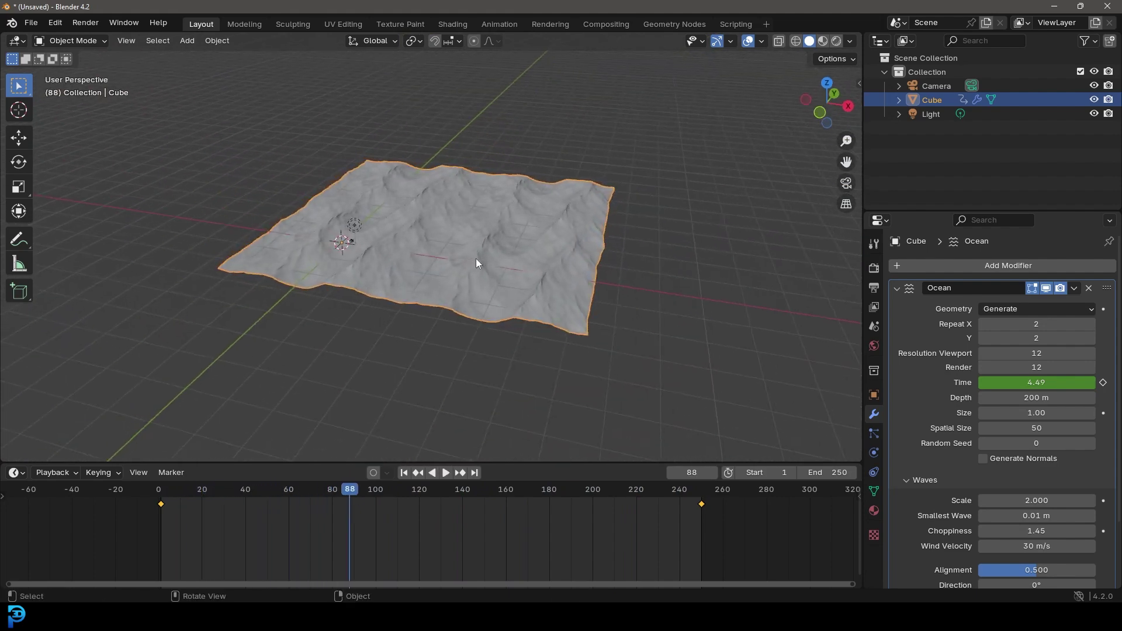
{"action": "middle_click_drag", "start_coordinate": [469, 249], "coordinate": [442, 249]}
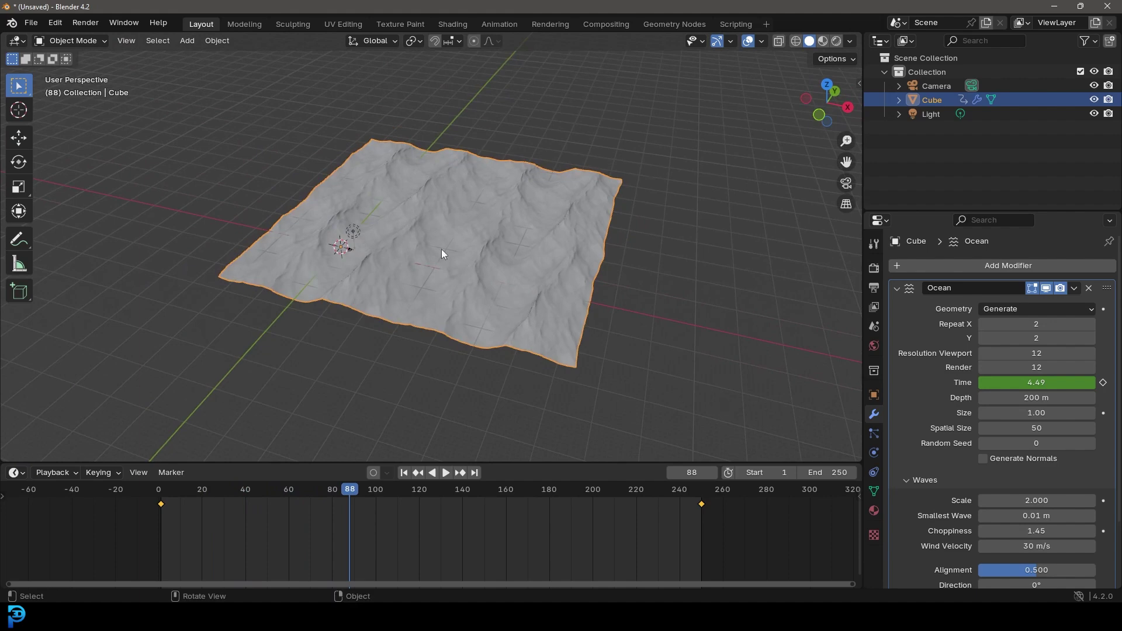
{"action": "scroll", "coordinate": [447, 226], "scroll_direction": "up", "scroll_amount": 4}
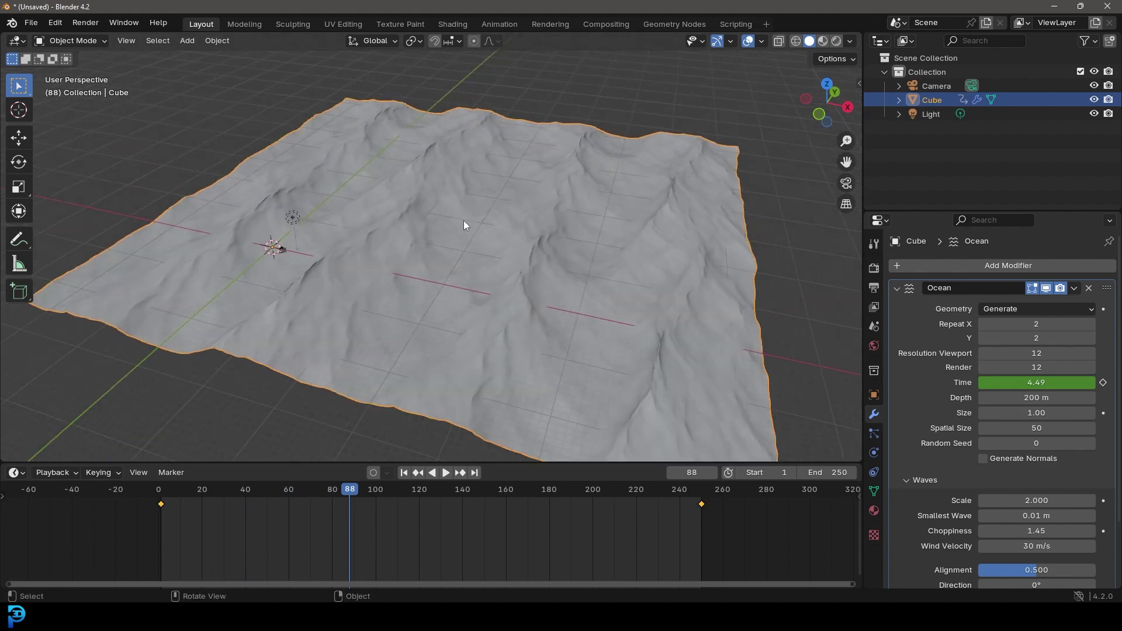
{"action": "scroll", "coordinate": [468, 216], "scroll_direction": "up", "scroll_amount": 3}
{"action": "key", "text": "shift+a"}
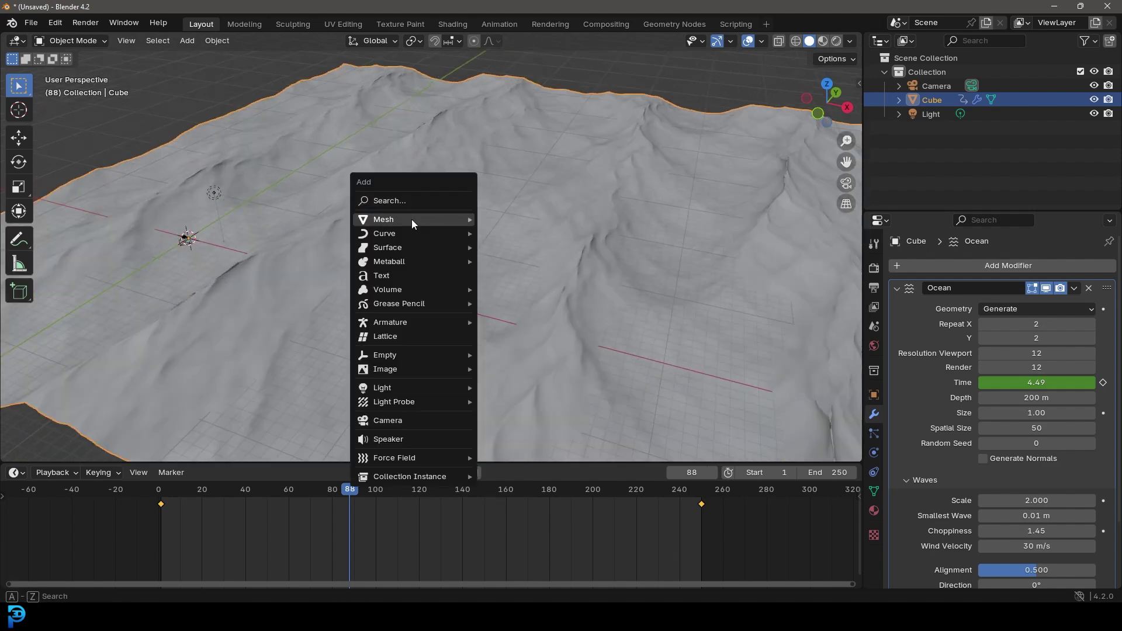
Step: Add a mesh Plane and frame it in the viewport
{"action": "mouse_move", "coordinate": [465, 218]}
{"action": "left_click", "coordinate": [528, 218]}
{"action": "scroll", "coordinate": [497, 254], "scroll_direction": "down", "scroll_amount": 3}
{"action": "middle_click_drag", "start_coordinate": [269, 264], "coordinate": [304, 293]}
{"action": "middle_click_drag", "start_coordinate": [398, 342], "coordinate": [391, 265], "text": "shift"}
{"action": "scroll", "coordinate": [280, 216], "scroll_direction": "up", "scroll_amount": 7}
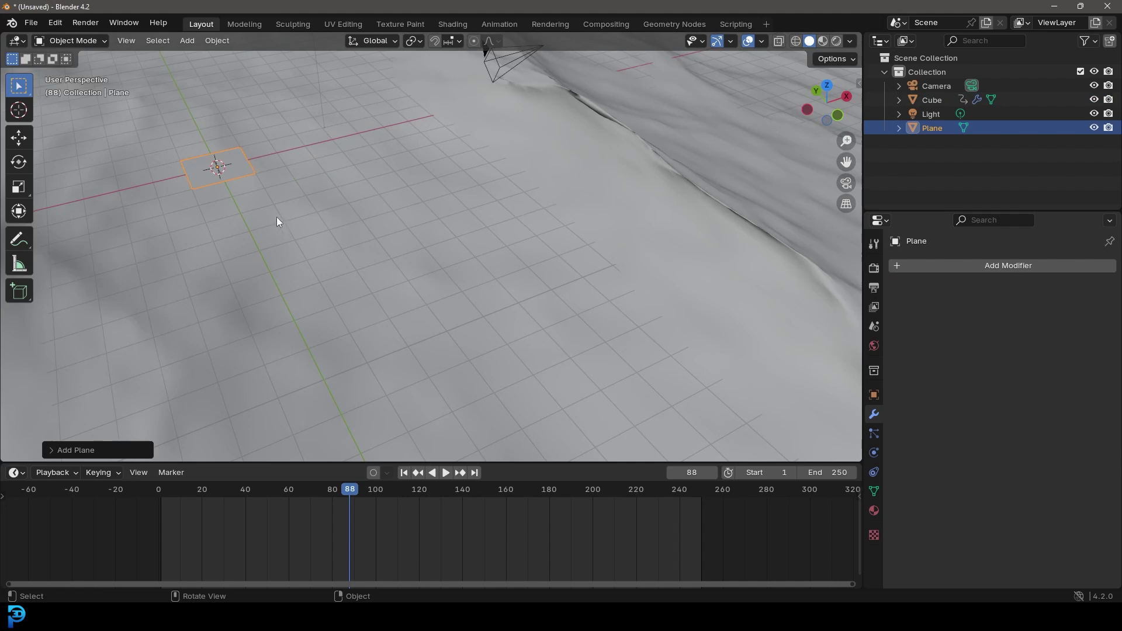
{"action": "middle_click_drag", "start_coordinate": [281, 221], "coordinate": [378, 287], "text": "shift"}
{"action": "scroll", "coordinate": [491, 322], "scroll_direction": "down", "scroll_amount": 3}
{"action": "middle_click_drag", "start_coordinate": [483, 324], "coordinate": [485, 315]}
{"action": "scroll", "coordinate": [473, 310], "scroll_direction": "up", "scroll_amount": 5}
{"action": "middle_click_drag", "start_coordinate": [567, 297], "coordinate": [524, 273], "text": "shift"}
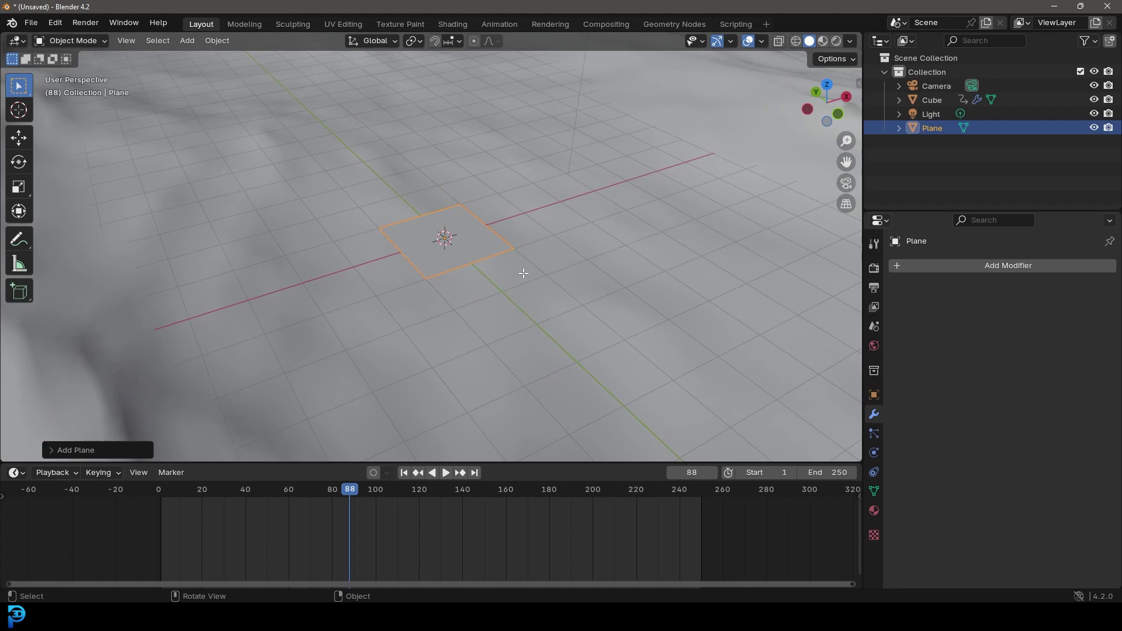
Step: In Edit Mode, subdivide the plane with 9 cuts
{"action": "key", "text": "Tab"}
{"action": "scroll", "coordinate": [496, 218], "scroll_direction": "down", "scroll_amount": 3}
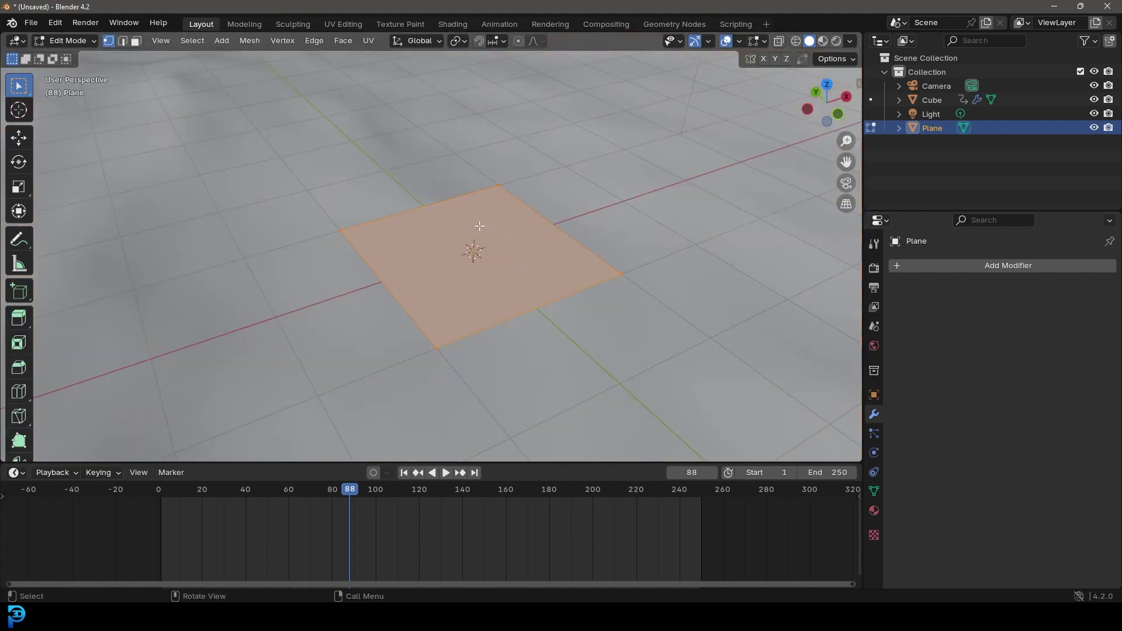
{"action": "right_click", "coordinate": [465, 223]}
{"action": "left_click", "coordinate": [384, 222]}
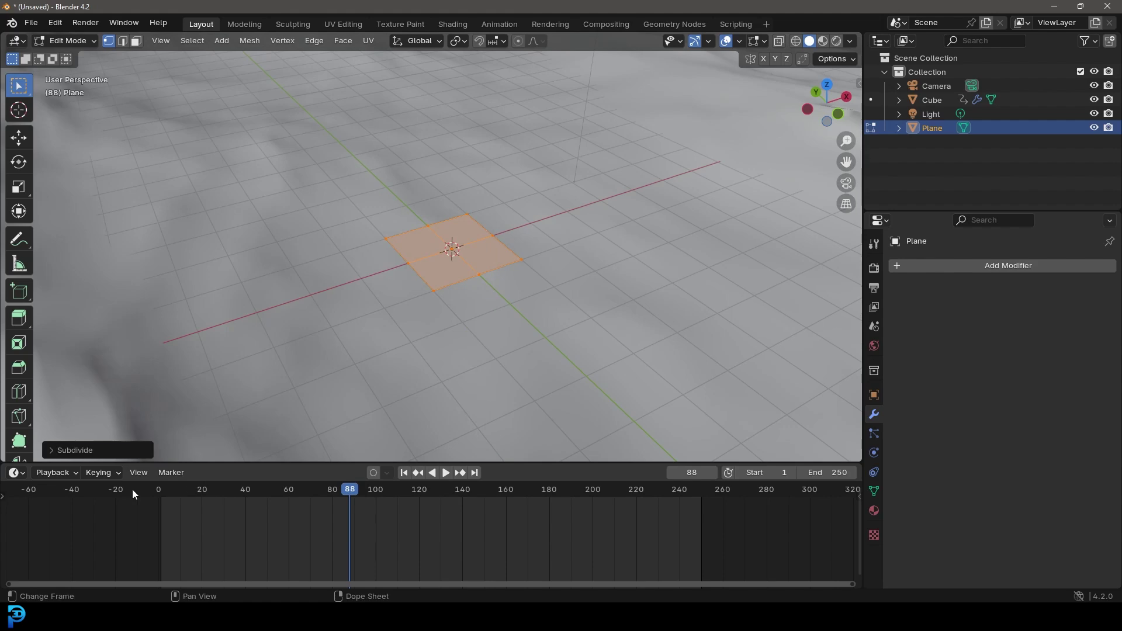
{"action": "left_click", "coordinate": [56, 450]}
{"action": "left_click", "coordinate": [189, 356]}
{"action": "type", "text": "9"}
{"action": "key", "text": "Return"}
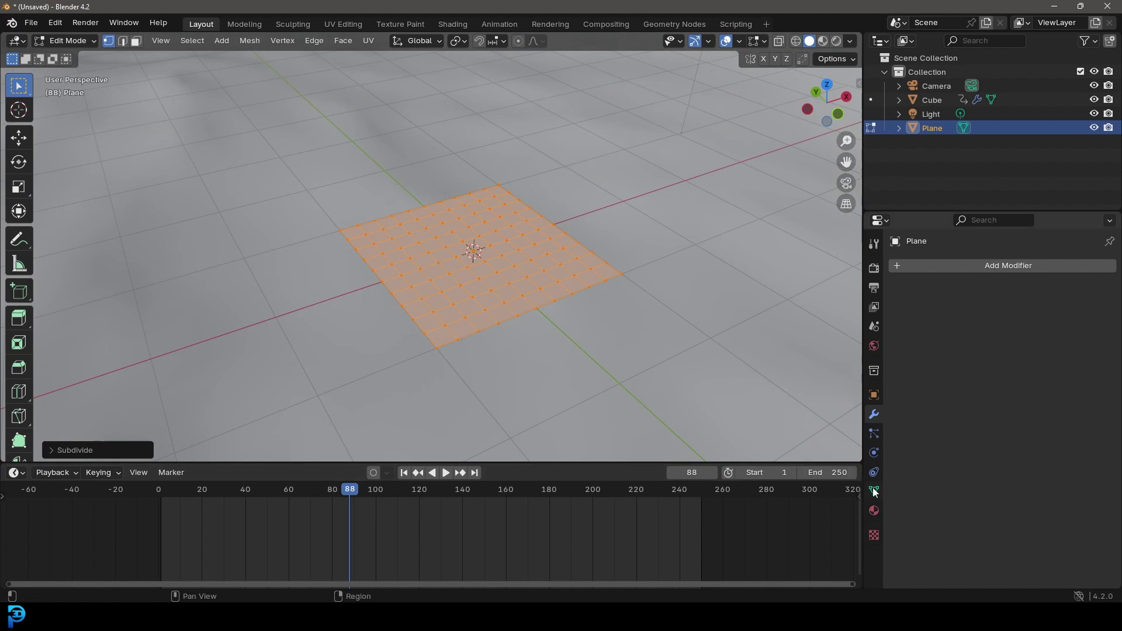
Step: Create vertex group 'Group', assign all vertices to it, and exit Edit Mode
{"action": "left_click", "coordinate": [873, 492]}
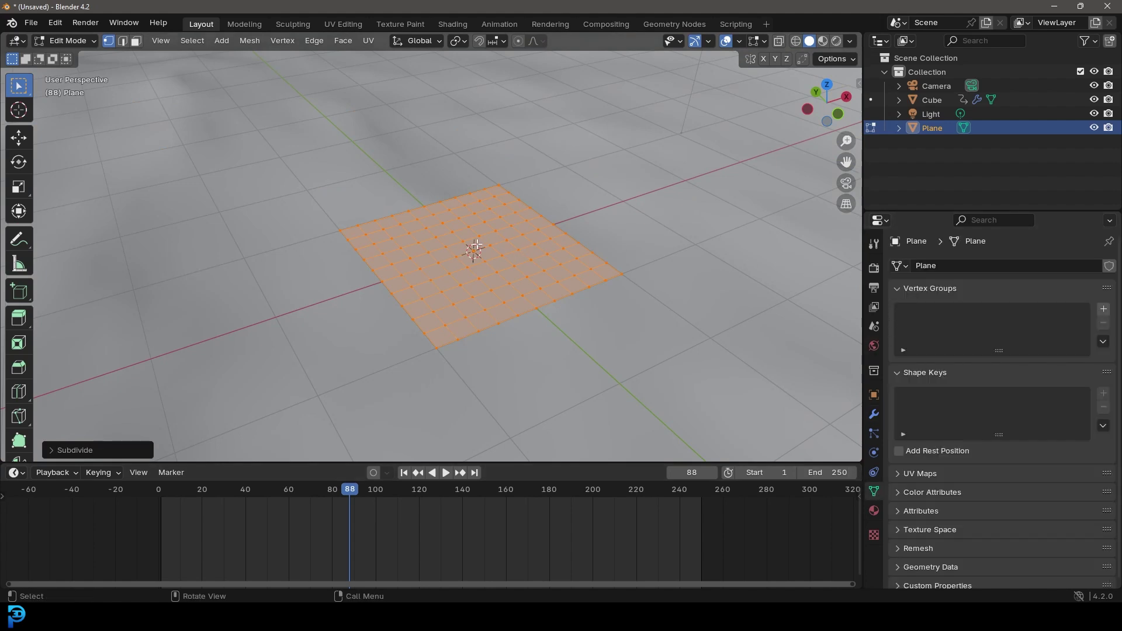
{"action": "left_click", "coordinate": [1103, 309]}
{"action": "left_click", "coordinate": [926, 396]}
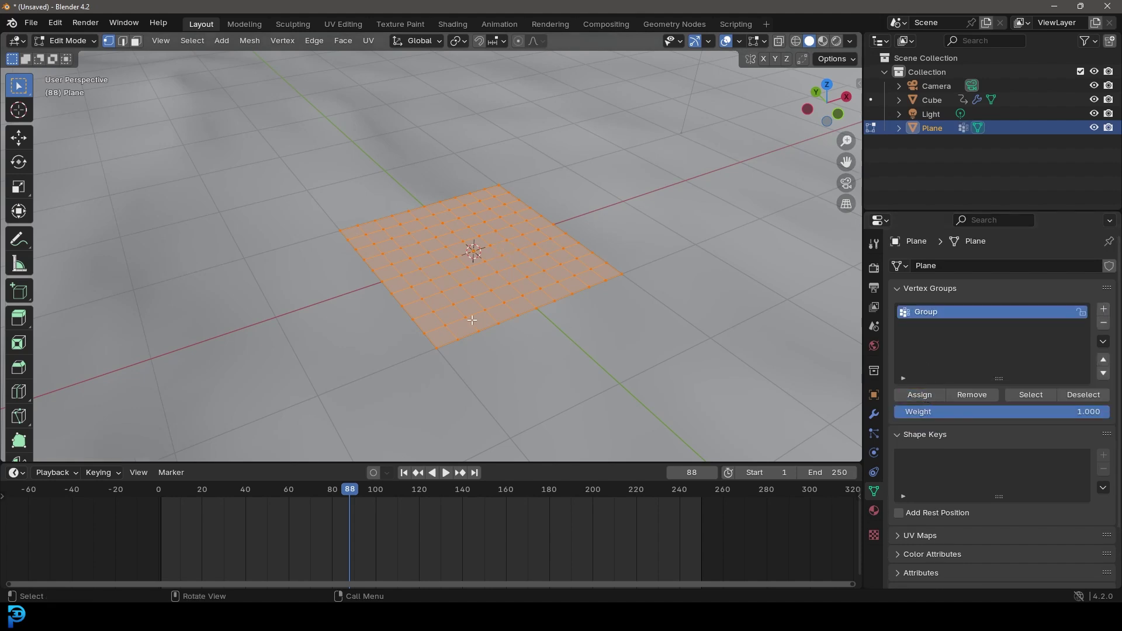
{"action": "key", "text": "Tab"}
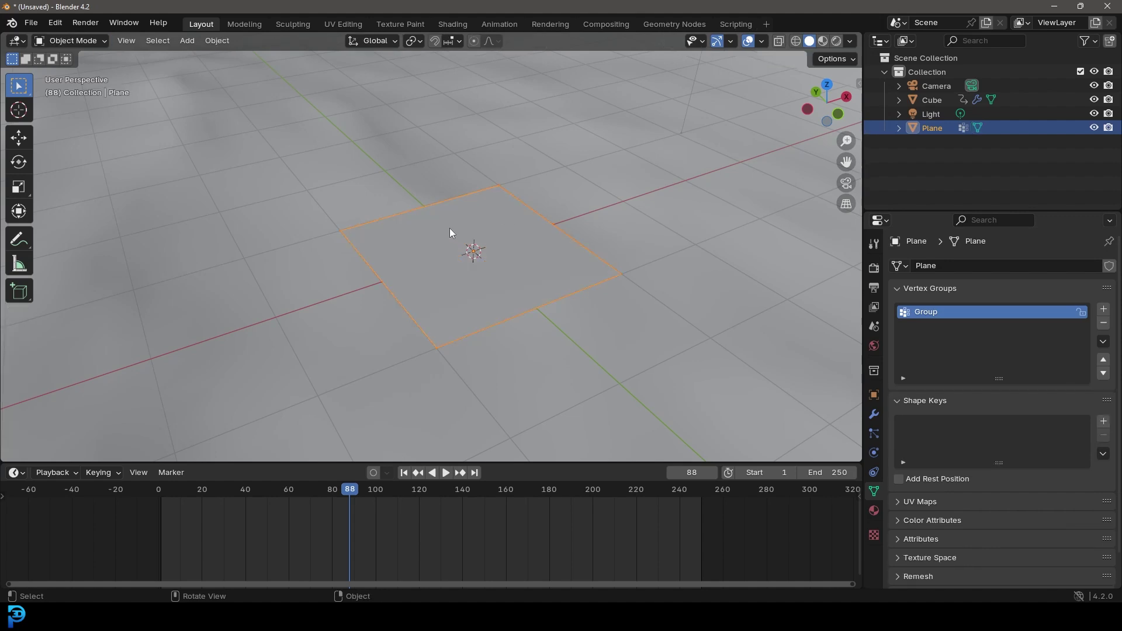
Step: Search 'shrink' to add a Shrinkwrap modifier to the plane and eyedrop Cube as target
{"action": "scroll", "coordinate": [453, 227], "scroll_direction": "down", "scroll_amount": 4}
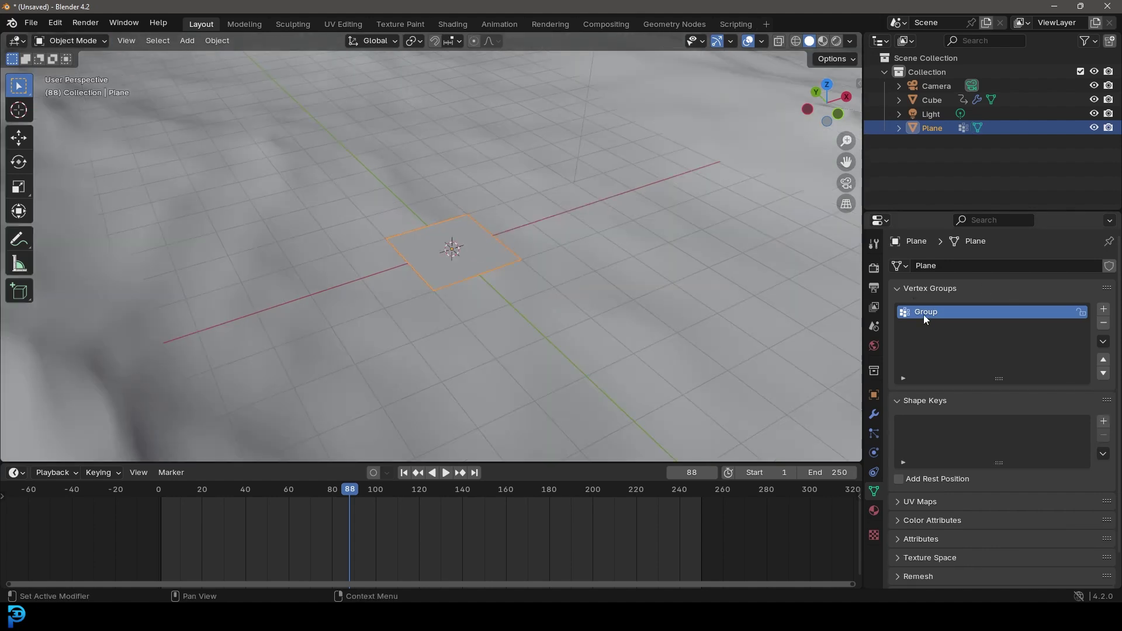
{"action": "left_click", "coordinate": [873, 269]}
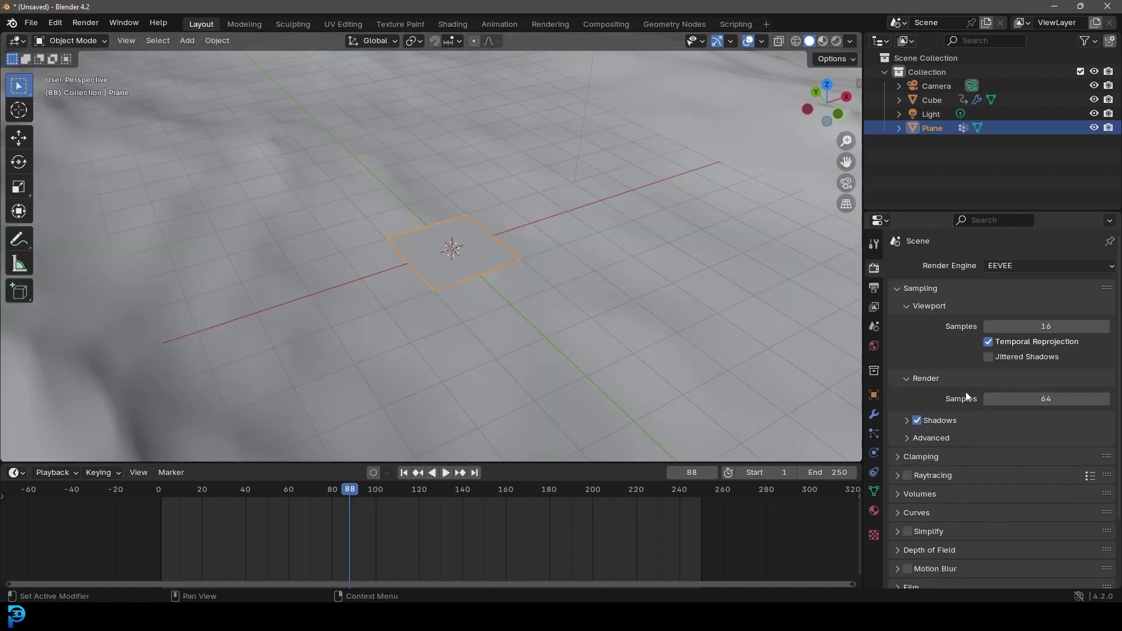
{"action": "left_click", "coordinate": [874, 414]}
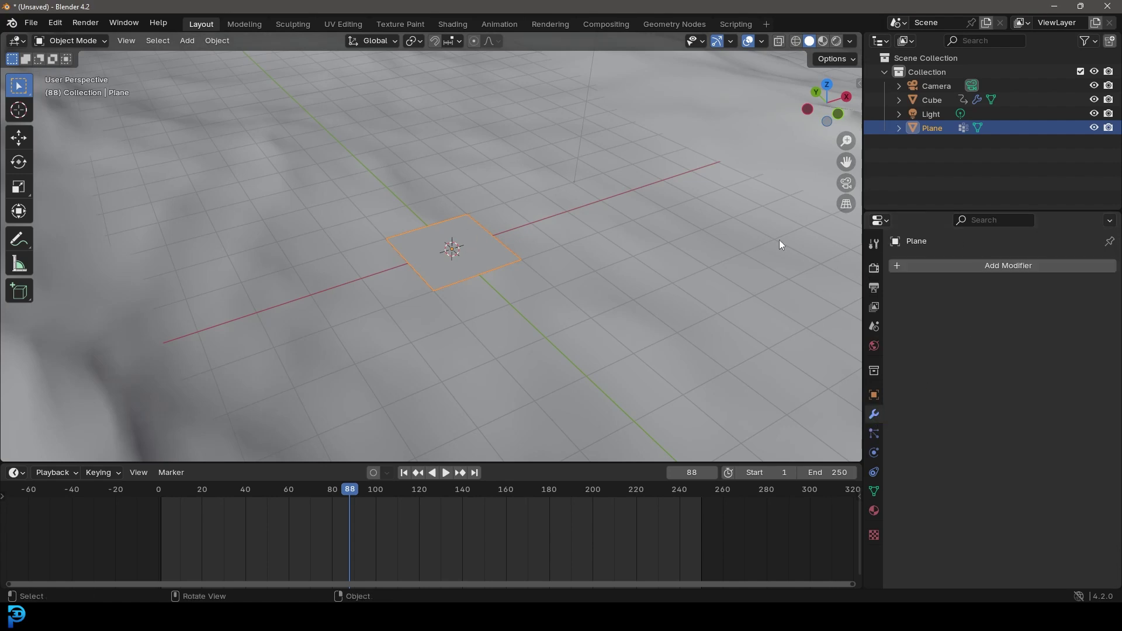
{"action": "left_click", "coordinate": [977, 266]}
{"action": "left_click", "coordinate": [946, 265]}
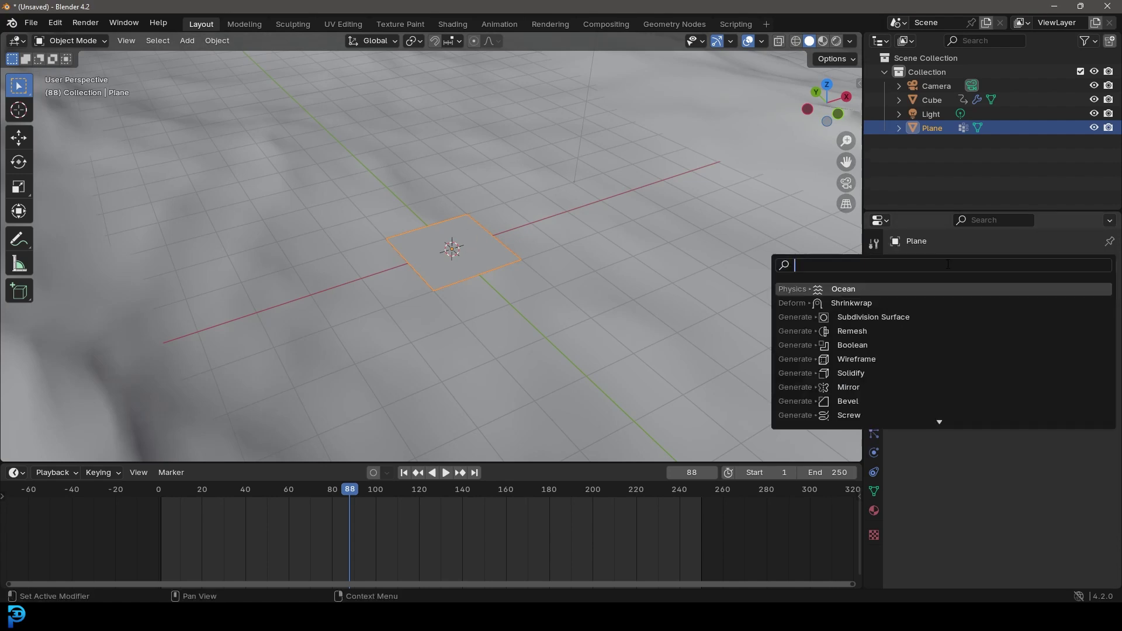
{"action": "type", "text": "shrink"}
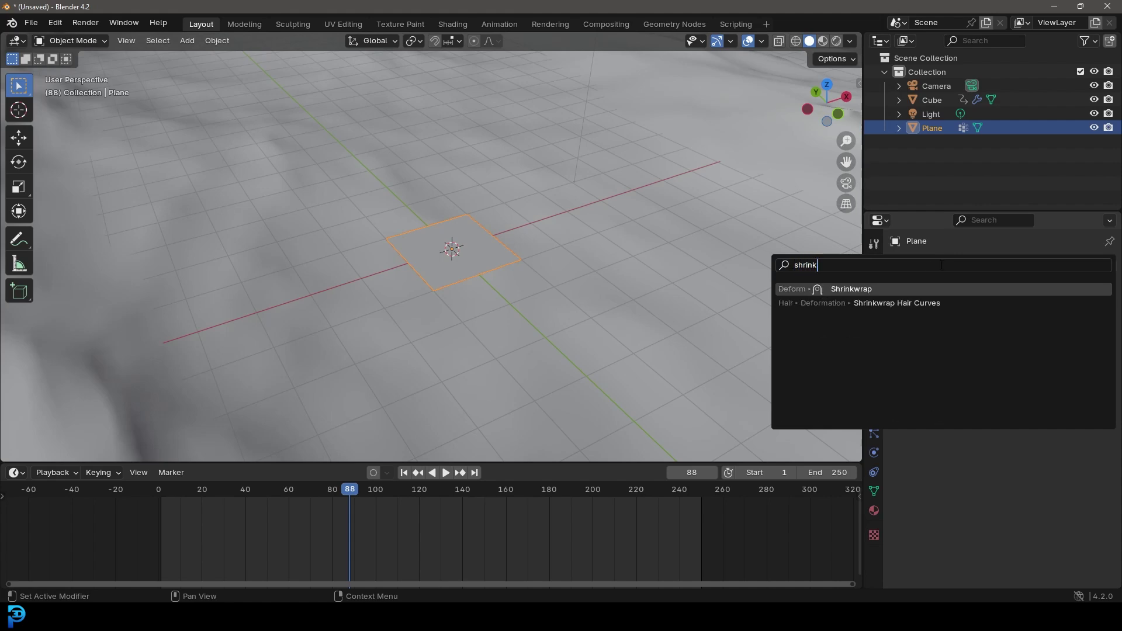
{"action": "left_click", "coordinate": [871, 288]}
{"action": "left_click", "coordinate": [1088, 344]}
{"action": "left_click", "coordinate": [639, 240]}
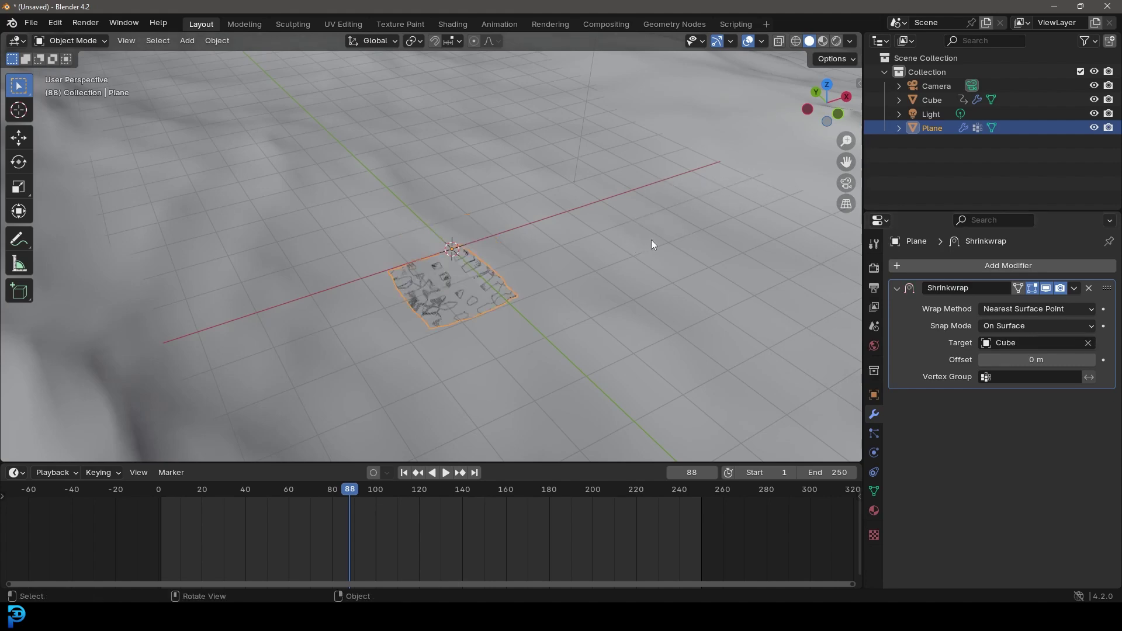
Step: In the Outliner, rename the Cube object to 'Ocean' and the Plane object to 'Guide'
{"action": "double_click", "coordinate": [930, 100]}
{"action": "type", "text": "Ocean"}
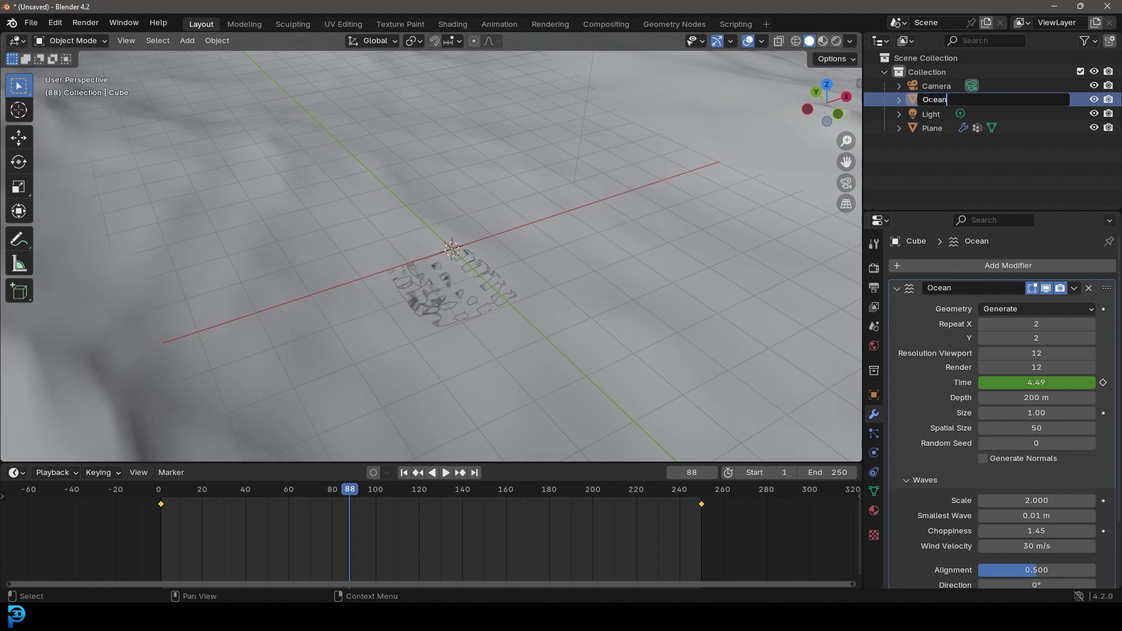
{"action": "key", "text": "Return"}
{"action": "double_click", "coordinate": [934, 126]}
{"action": "type", "text": "Guide"}
{"action": "key", "text": "Return"}
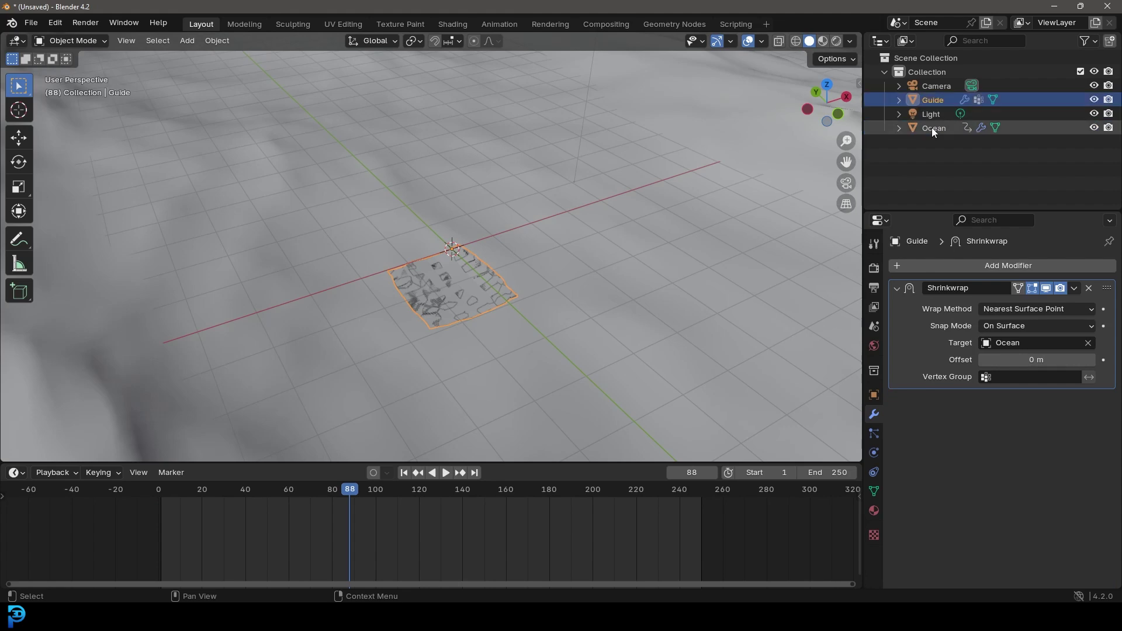
{"action": "middle_click_drag", "start_coordinate": [491, 187], "coordinate": [394, 287]}
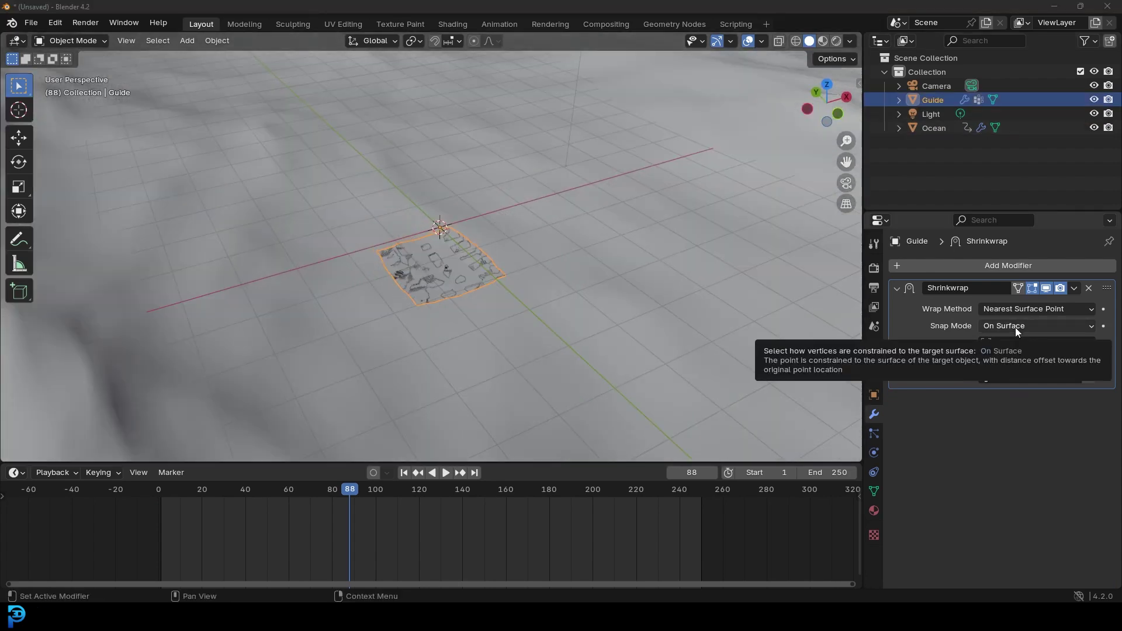
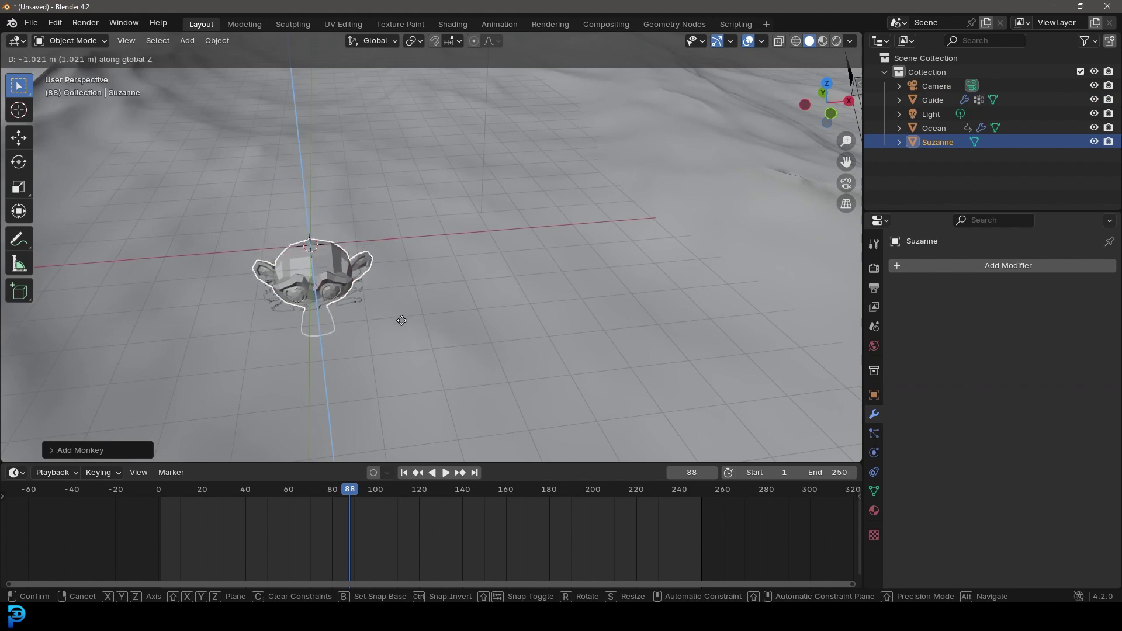
Step: Drop Suzanne into place on the ocean surface and centre her in the view
{"action": "left_click", "coordinate": [390, 305]}
{"action": "middle_click_drag", "start_coordinate": [390, 306], "coordinate": [448, 289]}
{"action": "middle_click_drag", "start_coordinate": [742, 217], "coordinate": [556, 264], "text": "shift"}
{"action": "scroll", "coordinate": [556, 264], "scroll_direction": "up", "scroll_amount": 2}
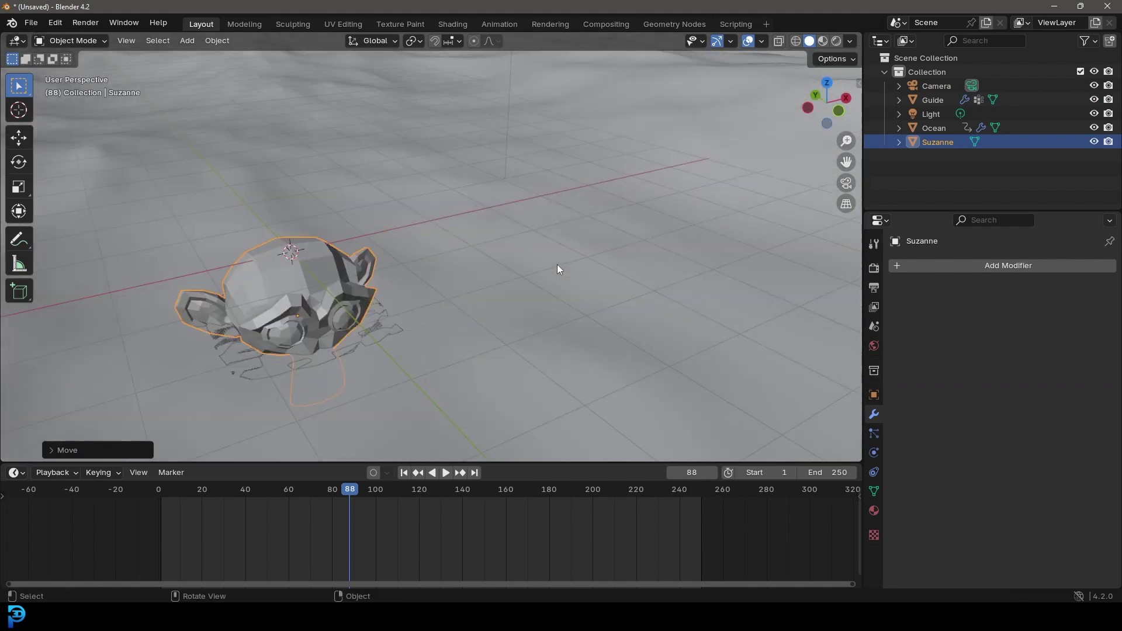
{"action": "middle_click_drag", "start_coordinate": [432, 289], "coordinate": [440, 286]}
Step: Give Suzanne a Subdivision modifier (viewport 1, render 2) with Ctrl+1 and smooth shading
{"action": "key", "text": "ctrl+1"}
{"action": "right_click", "coordinate": [363, 189]}
{"action": "left_click", "coordinate": [362, 189]}
{"action": "middle_click_drag", "start_coordinate": [417, 212], "coordinate": [417, 220]}
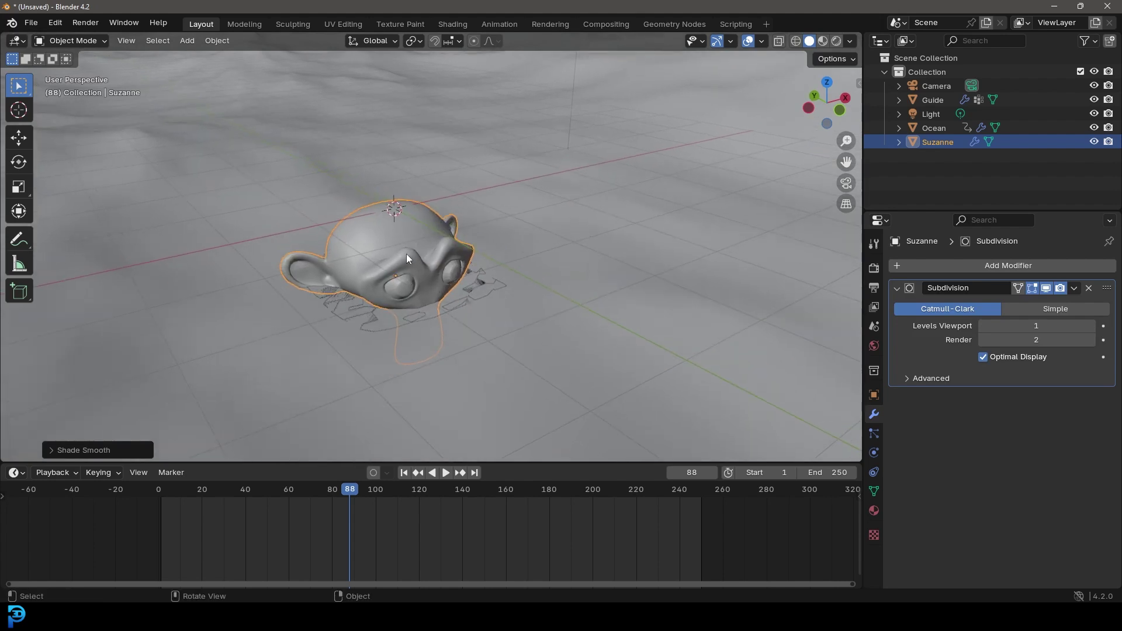
Step: Scale Suzanne up to a larger size
{"action": "key", "text": "s"}
{"action": "left_click", "coordinate": [499, 286]}
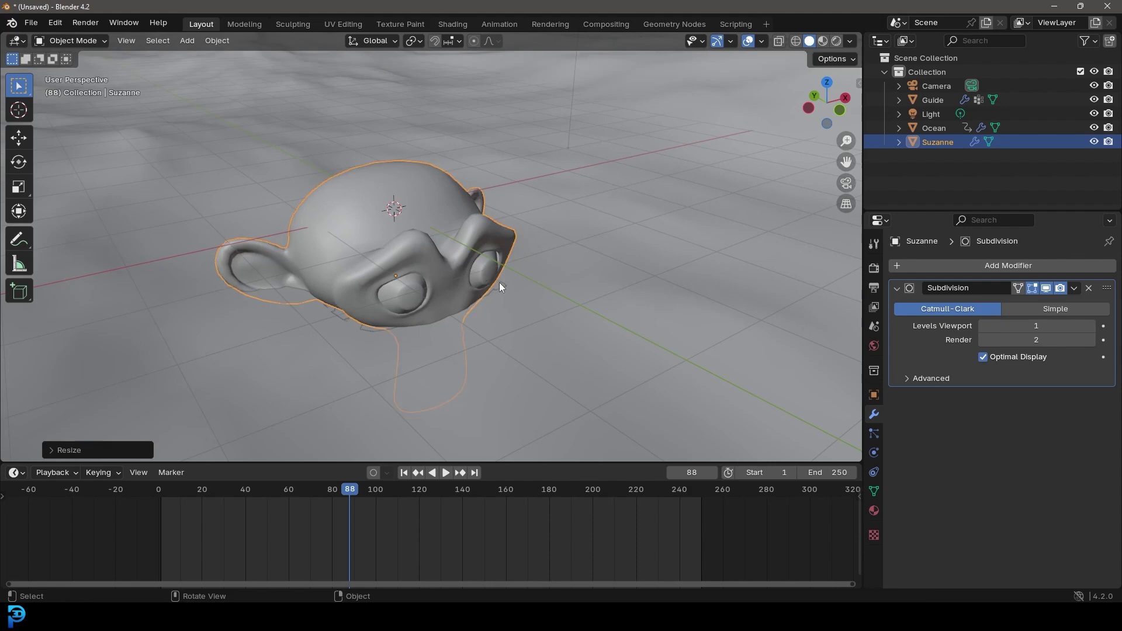
{"action": "scroll", "coordinate": [485, 286], "scroll_direction": "down", "scroll_amount": 6}
{"action": "scroll", "coordinate": [446, 286], "scroll_direction": "up", "scroll_amount": 4}
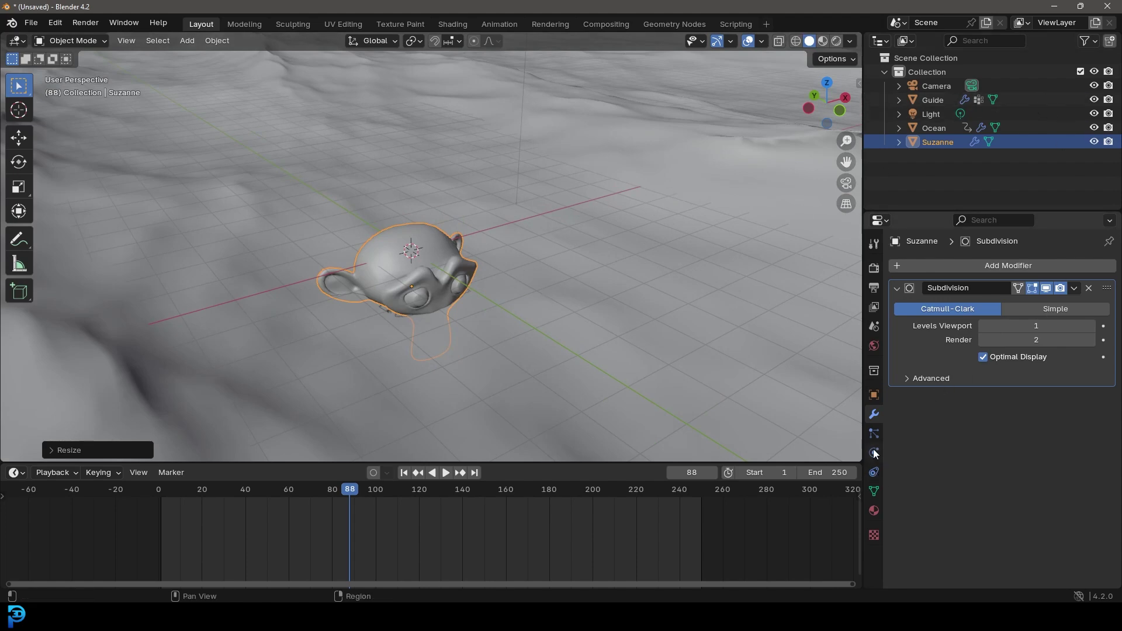
Step: Add a Copy Location constraint to Suzanne targeting Guide's vertex group 'Group'
{"action": "left_click", "coordinate": [874, 472]}
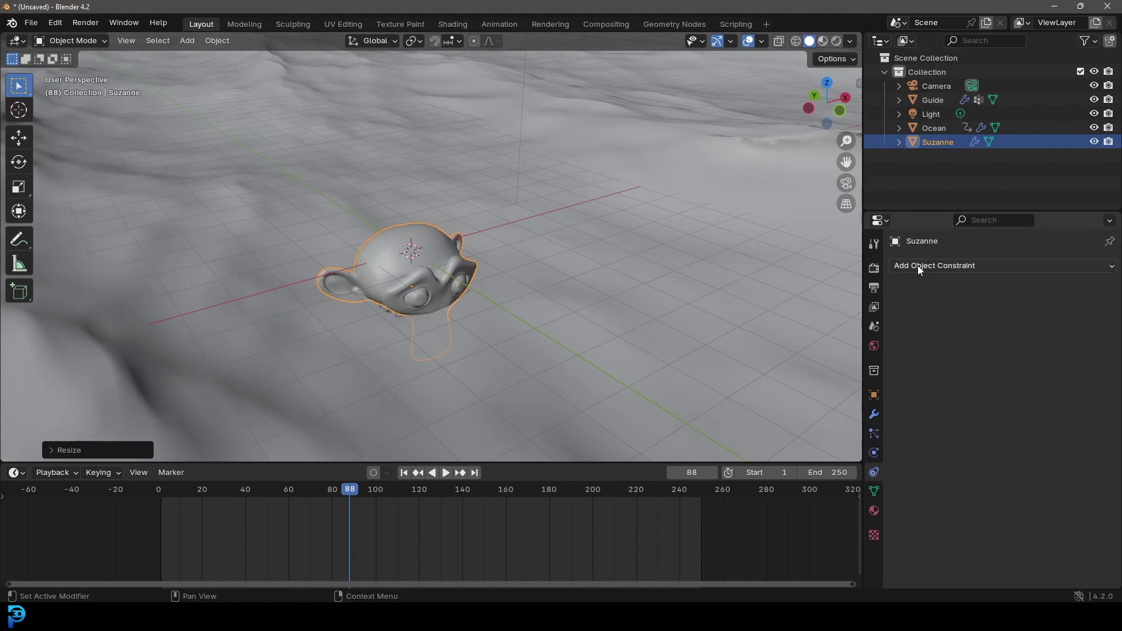
{"action": "left_click", "coordinate": [918, 269]}
{"action": "left_click", "coordinate": [891, 304]}
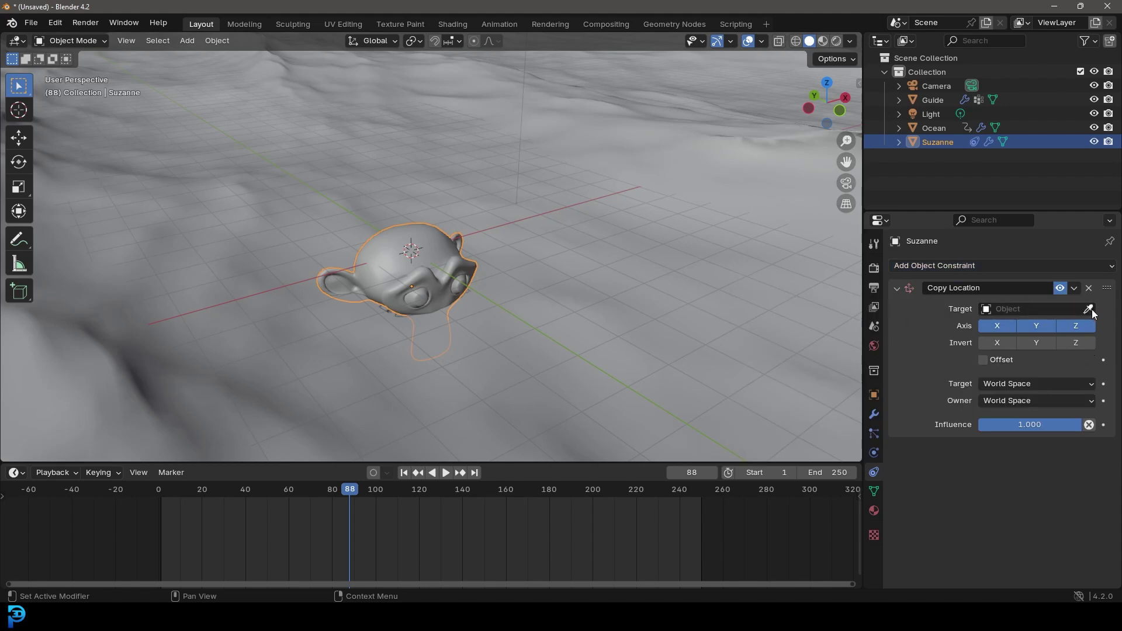
{"action": "left_click", "coordinate": [1021, 309]}
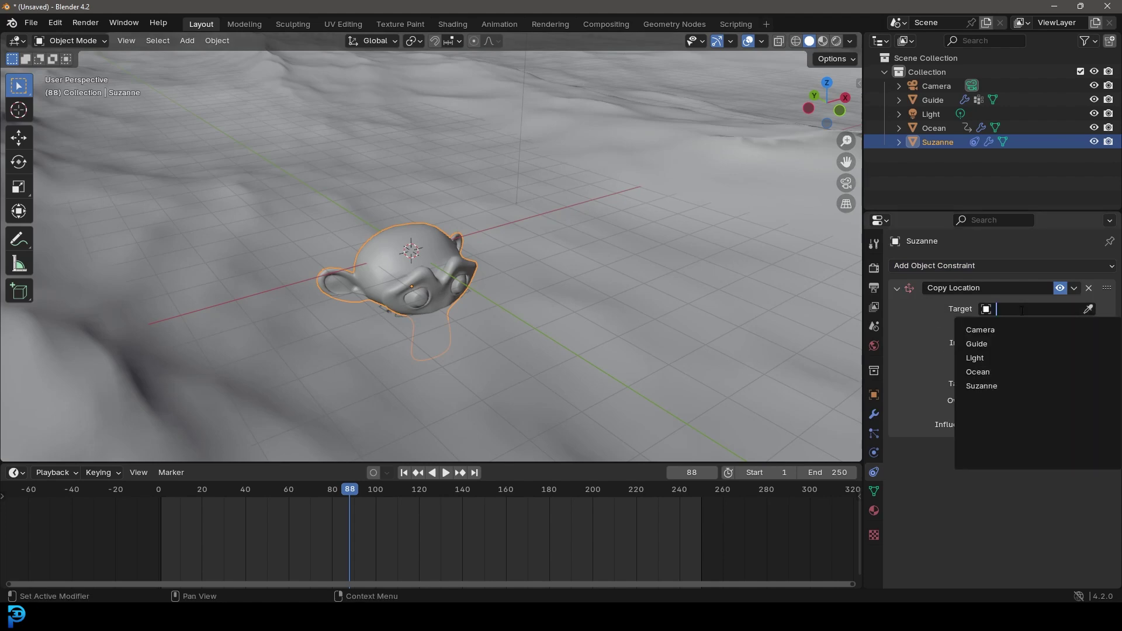
{"action": "left_click", "coordinate": [1005, 344]}
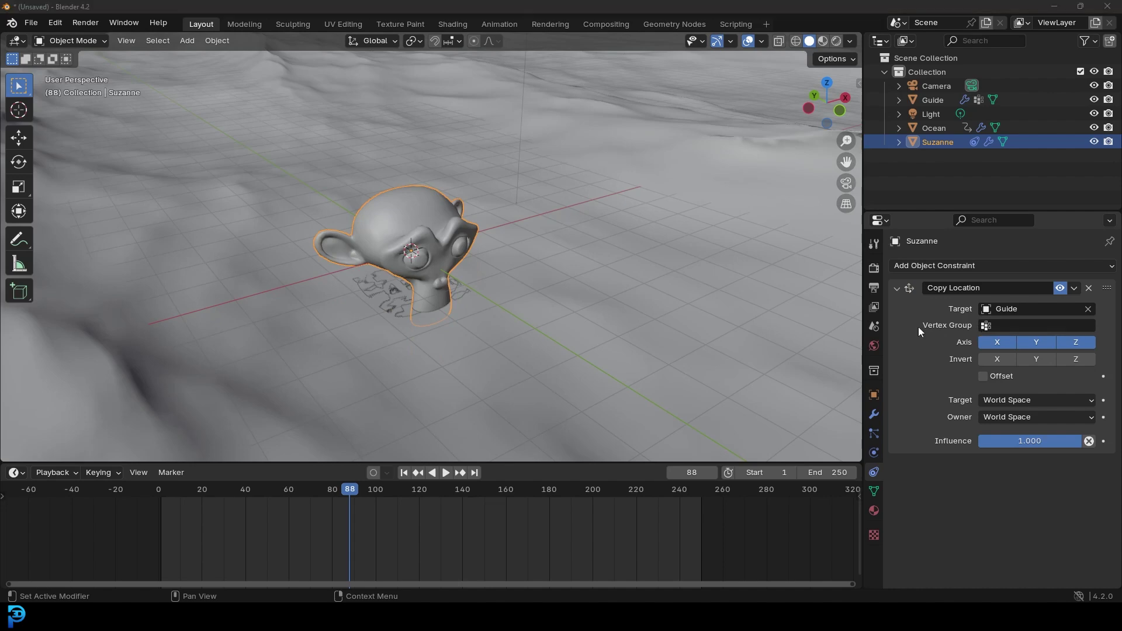
{"action": "left_click", "coordinate": [994, 326]}
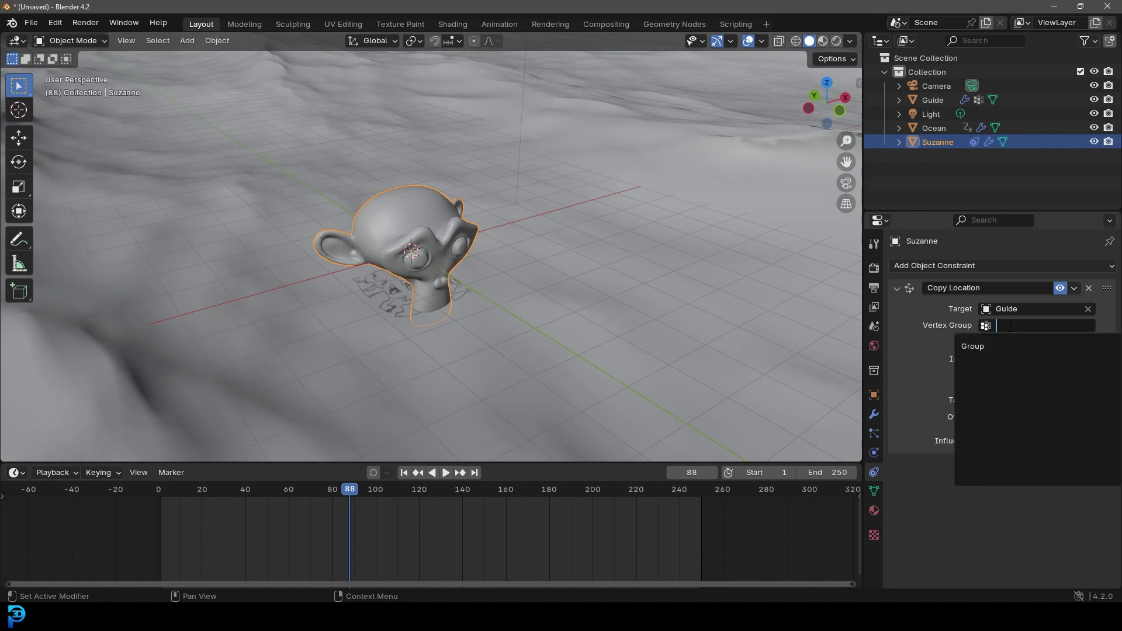
{"action": "left_click", "coordinate": [986, 345]}
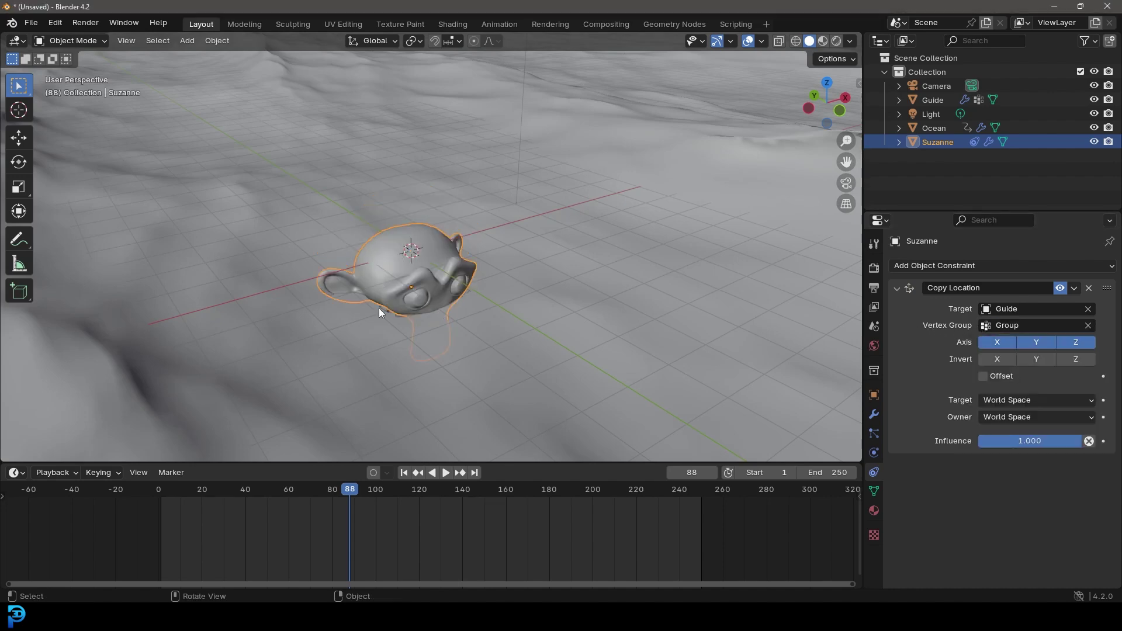
Step: Rewind to frame 4 and play the animation to check Suzanne rides the waves
{"action": "left_click_drag", "start_coordinate": [355, 492], "coordinate": [167, 510]}
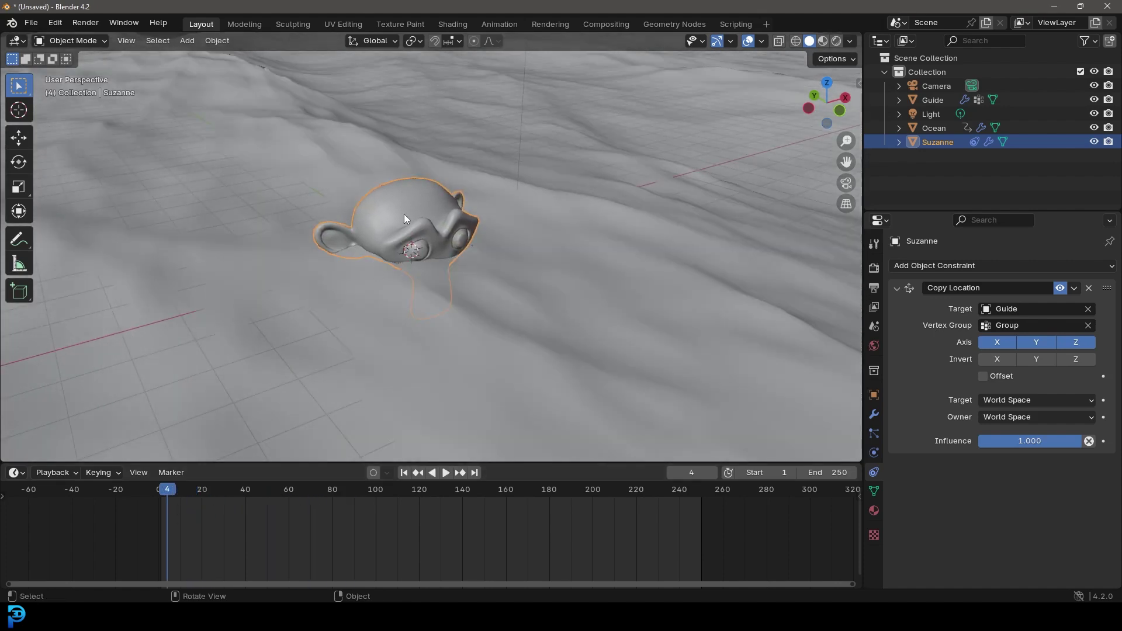
{"action": "key", "text": "space"}
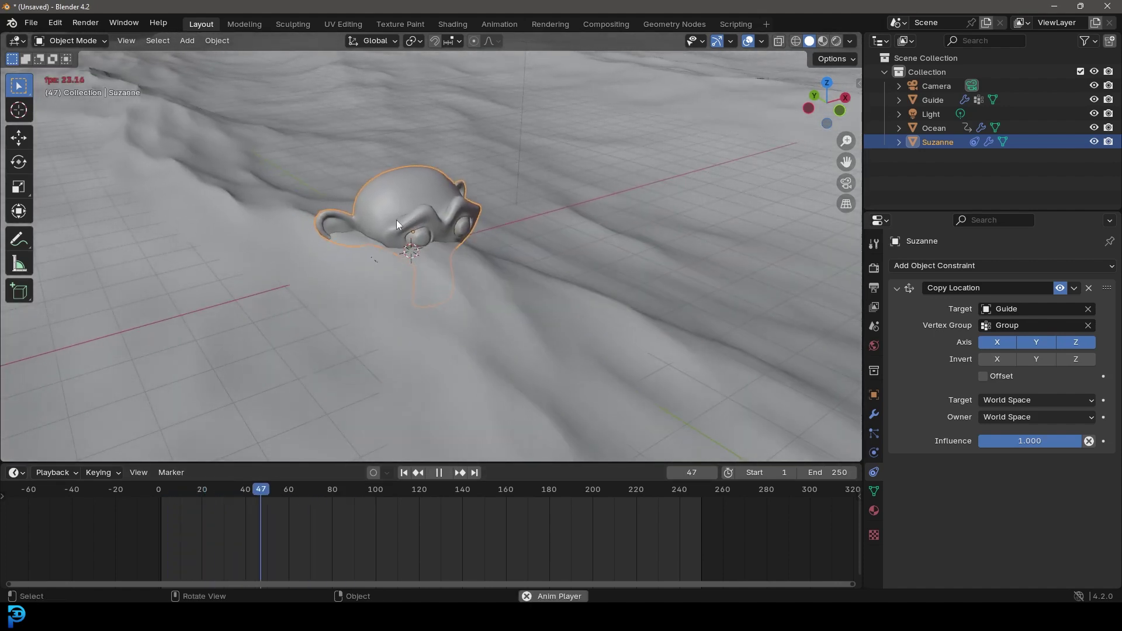
{"action": "key", "text": "space"}
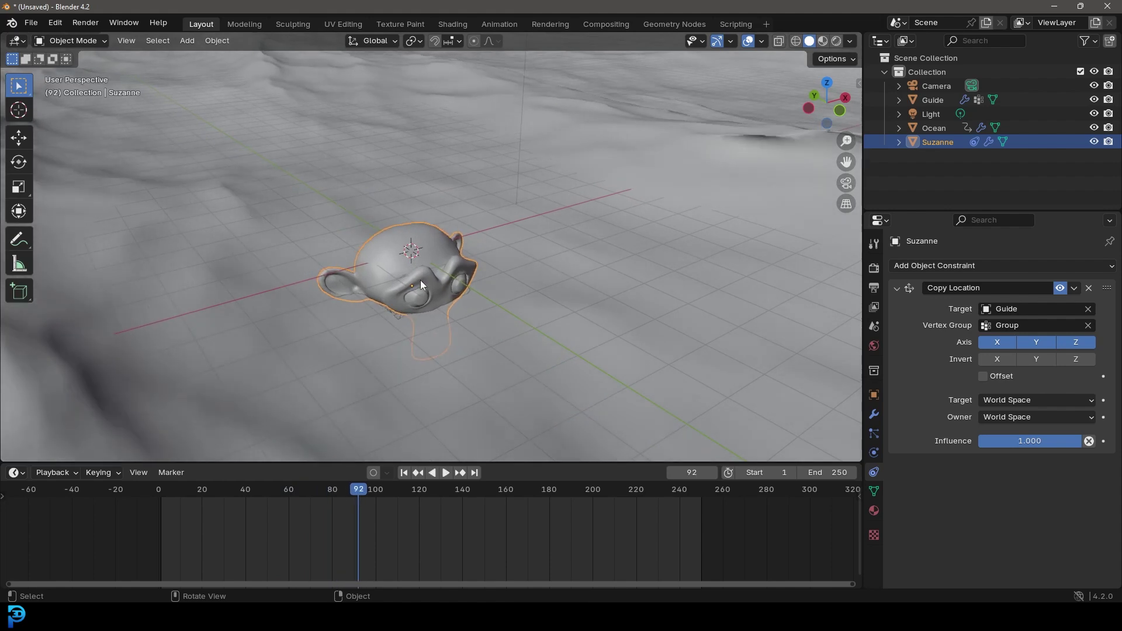
{"action": "left_click", "coordinate": [941, 268]}
{"action": "left_click", "coordinate": [910, 262]}
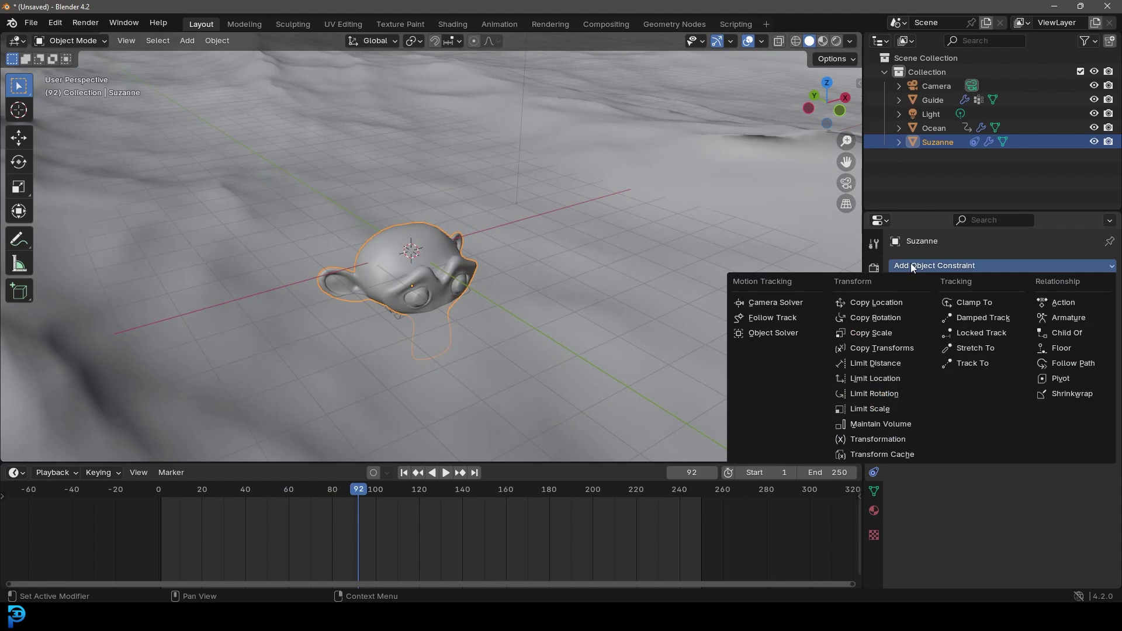
Step: Add a Copy Rotation constraint targeting Guide's vertex group 'Group'
{"action": "left_click", "coordinate": [898, 319]}
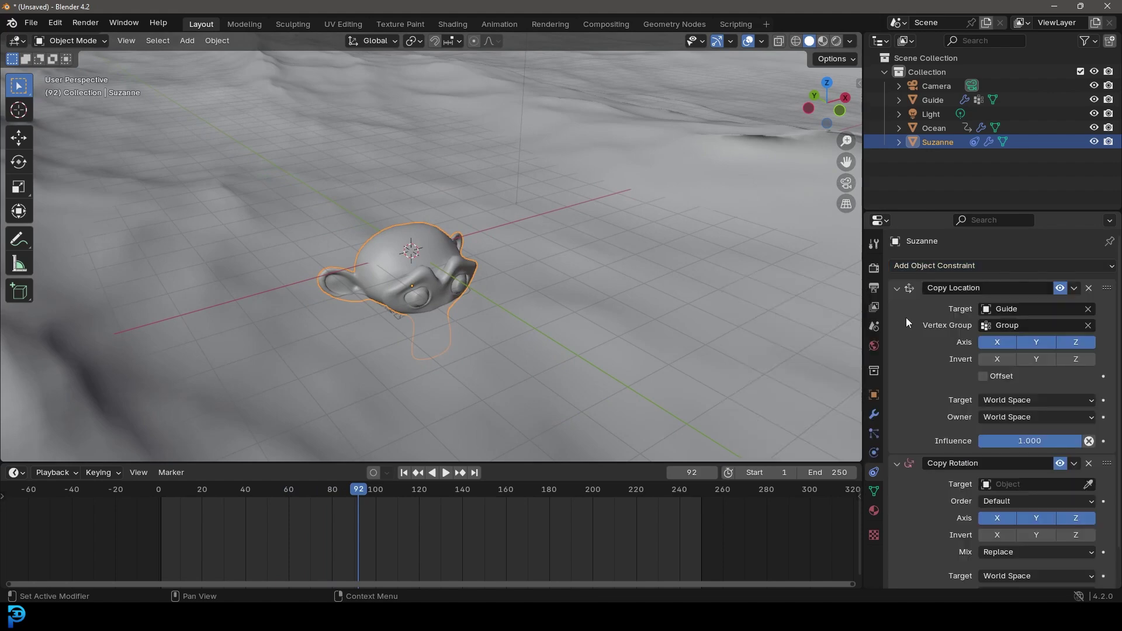
{"action": "scroll", "coordinate": [945, 432], "scroll_direction": "down", "scroll_amount": 2}
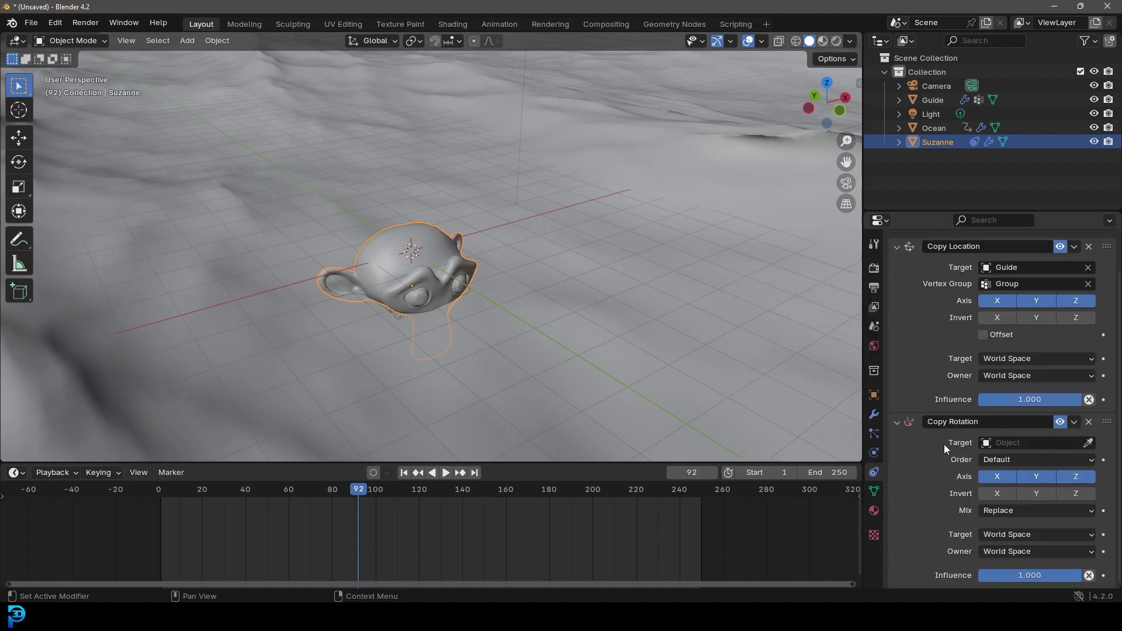
{"action": "left_click", "coordinate": [1077, 444]}
{"action": "left_click", "coordinate": [1001, 473]}
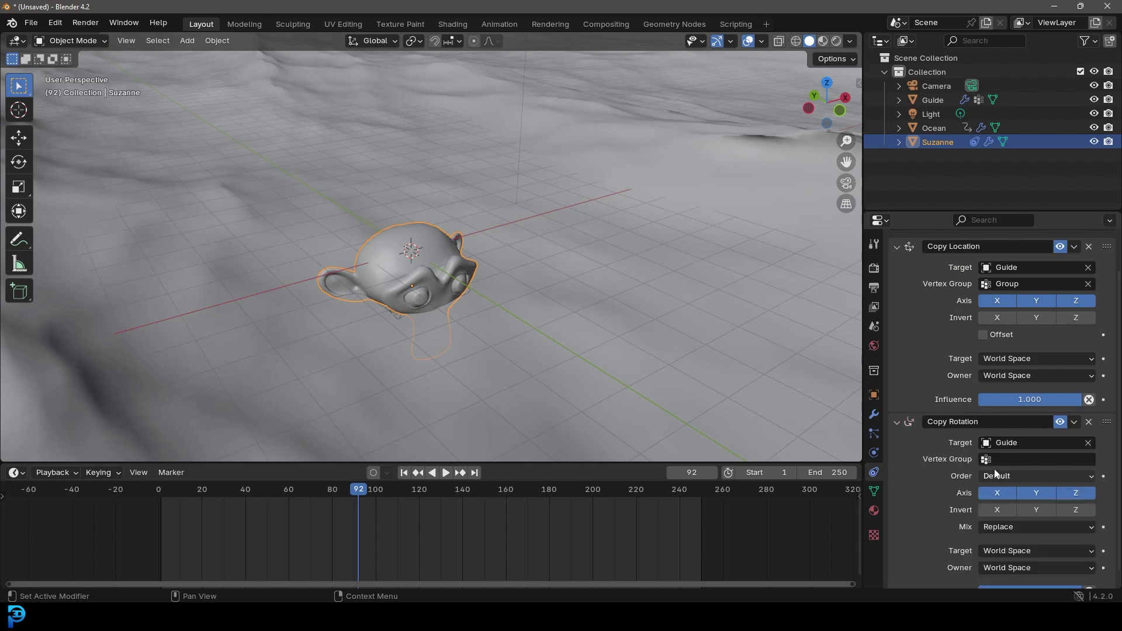
{"action": "left_click", "coordinate": [997, 460]}
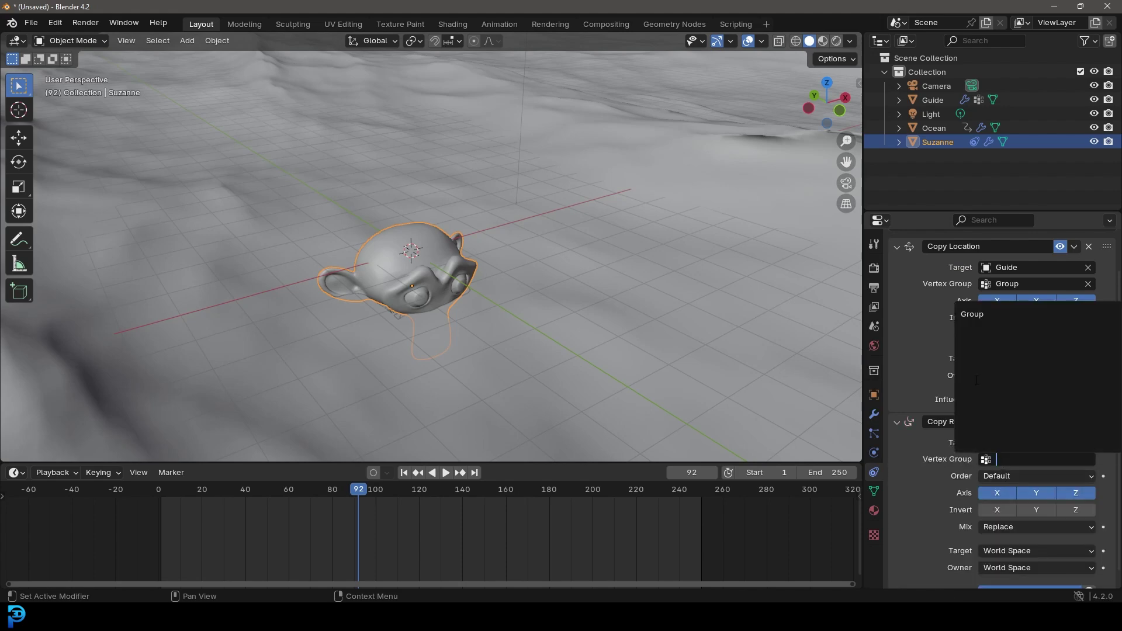
{"action": "left_click", "coordinate": [977, 316]}
Step: Rewind to frame 0 and start playback, orbiting closer to Suzanne
{"action": "scroll", "coordinate": [434, 254], "scroll_direction": "down", "scroll_amount": 6}
{"action": "middle_click_drag", "start_coordinate": [434, 254], "coordinate": [482, 341]}
{"action": "scroll", "coordinate": [483, 341], "scroll_direction": "up", "scroll_amount": 4}
{"action": "left_click_drag", "start_coordinate": [360, 491], "coordinate": [155, 515]}
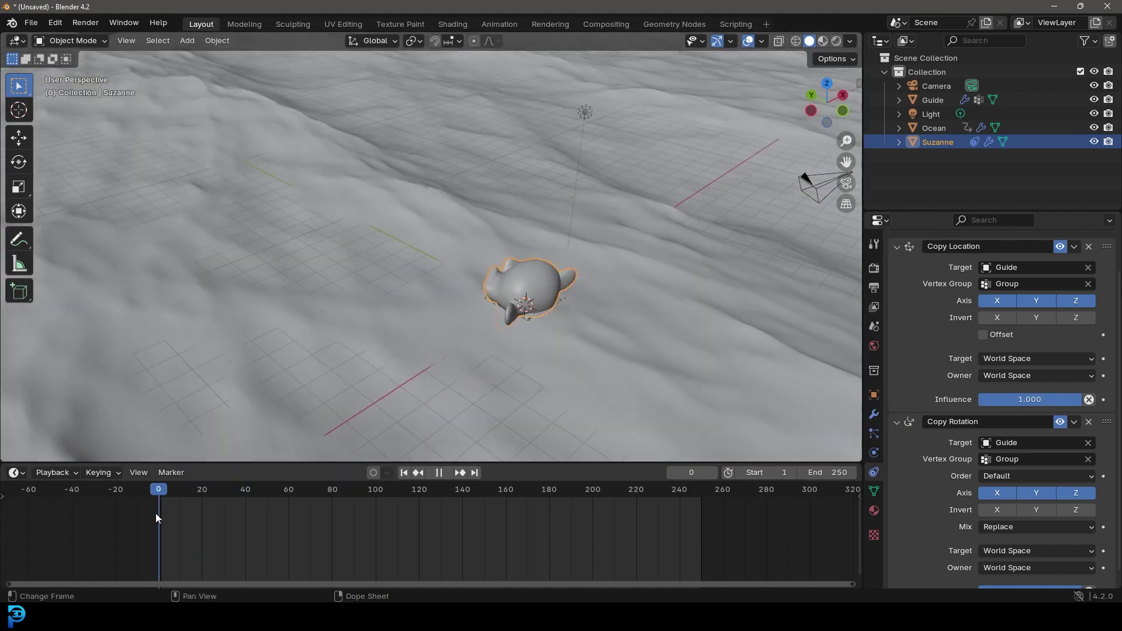
{"action": "key", "text": "space"}
{"action": "scroll", "coordinate": [493, 279], "scroll_direction": "up", "scroll_amount": 4}
{"action": "middle_click_drag", "start_coordinate": [566, 297], "coordinate": [491, 251], "text": "shift"}
Step: Deselect all and watch Suzanne tilt with the waves, then stop playback and select the camera
{"action": "key", "text": "alt+a"}
{"action": "scroll", "coordinate": [652, 263], "scroll_direction": "up", "scroll_amount": 4}
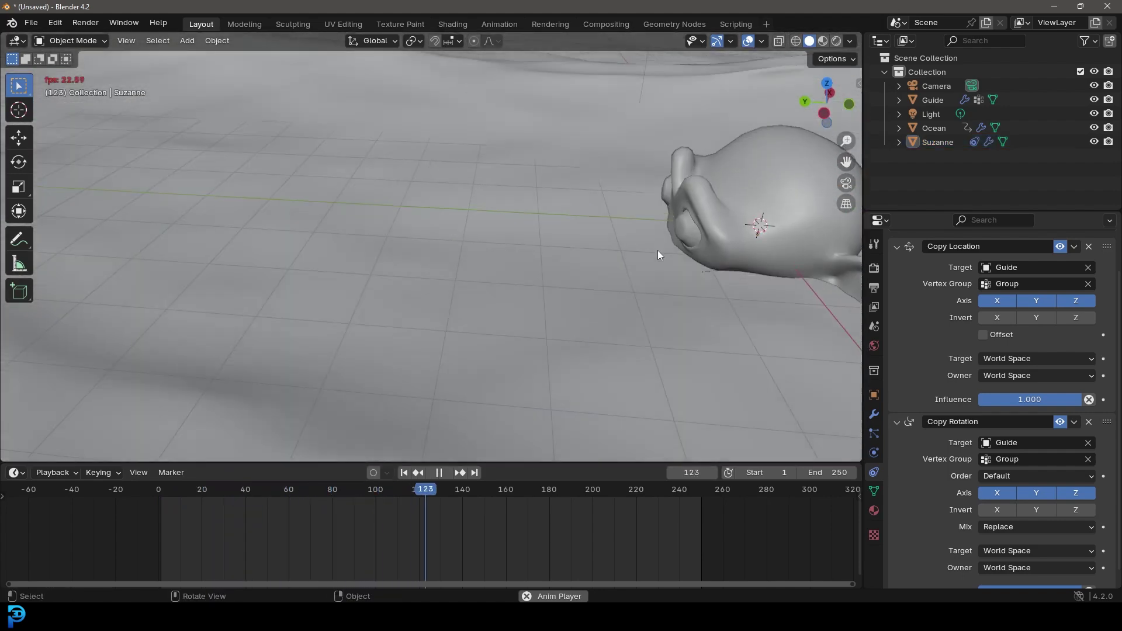
{"action": "scroll", "coordinate": [656, 252], "scroll_direction": "down", "scroll_amount": 5}
{"action": "middle_click_drag", "start_coordinate": [654, 254], "coordinate": [476, 269]}
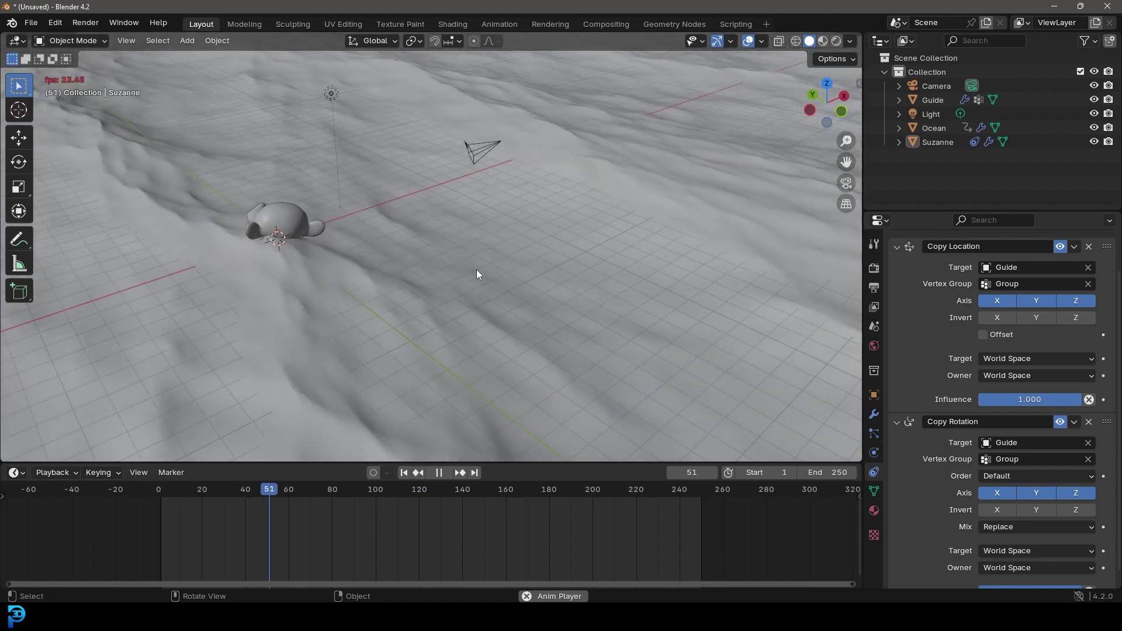
{"action": "scroll", "coordinate": [482, 262], "scroll_direction": "down", "scroll_amount": 5}
{"action": "key", "text": "space"}
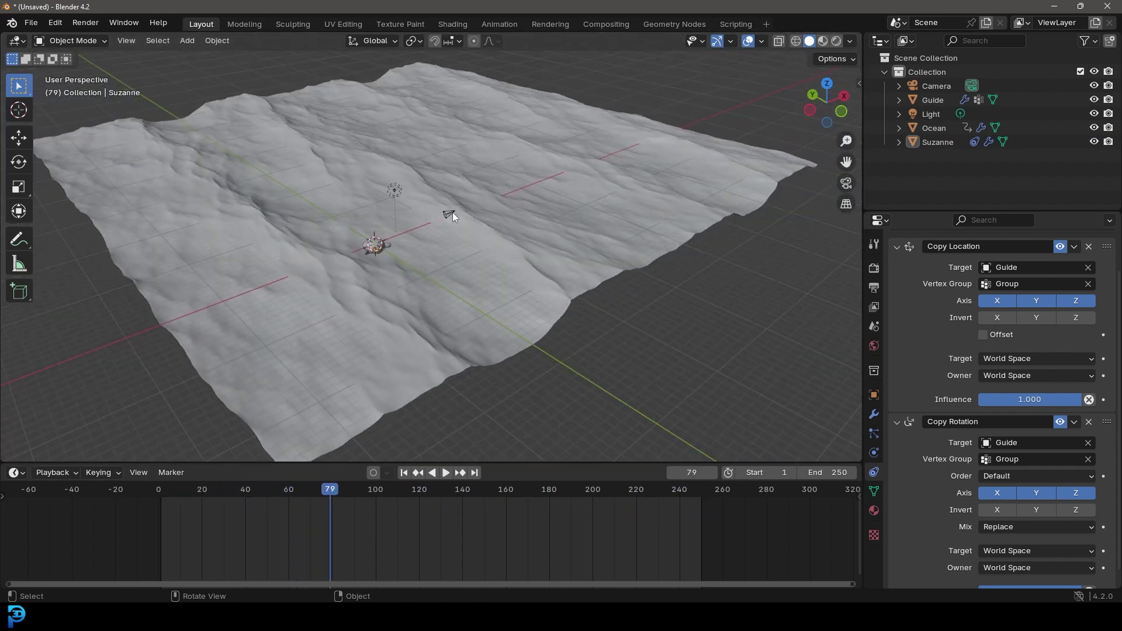
{"action": "left_click", "coordinate": [451, 214]}
{"action": "scroll", "coordinate": [453, 211], "scroll_direction": "up", "scroll_amount": 2}
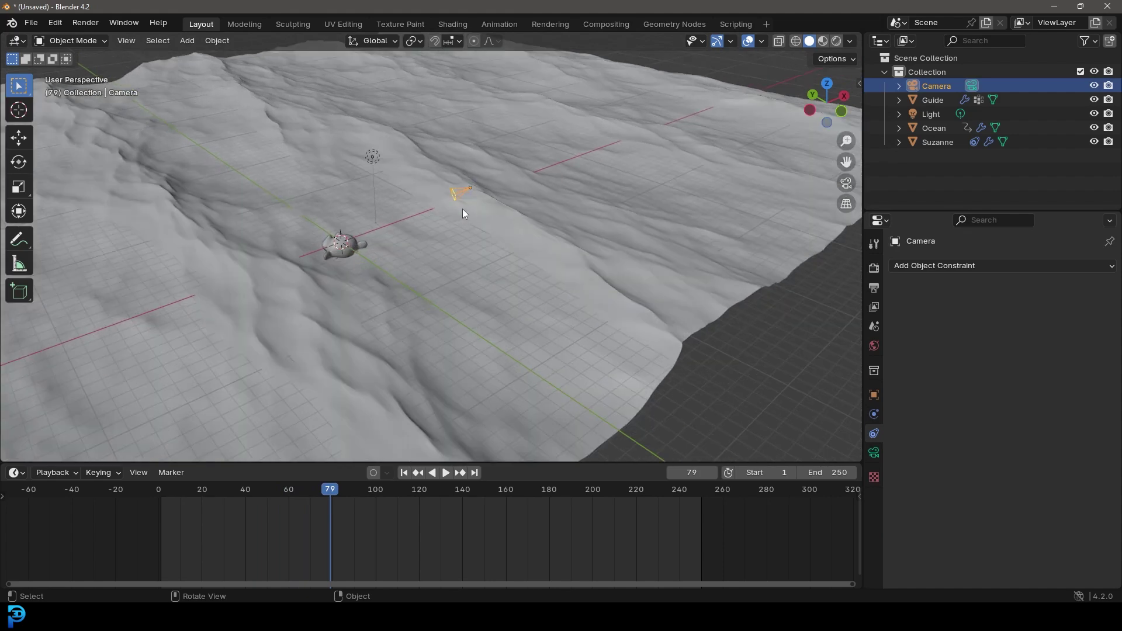
Step: Delete the camera and light, then switch to a side view of the ocean
{"action": "left_click", "coordinate": [372, 158]}
{"action": "key", "text": "Delete"}
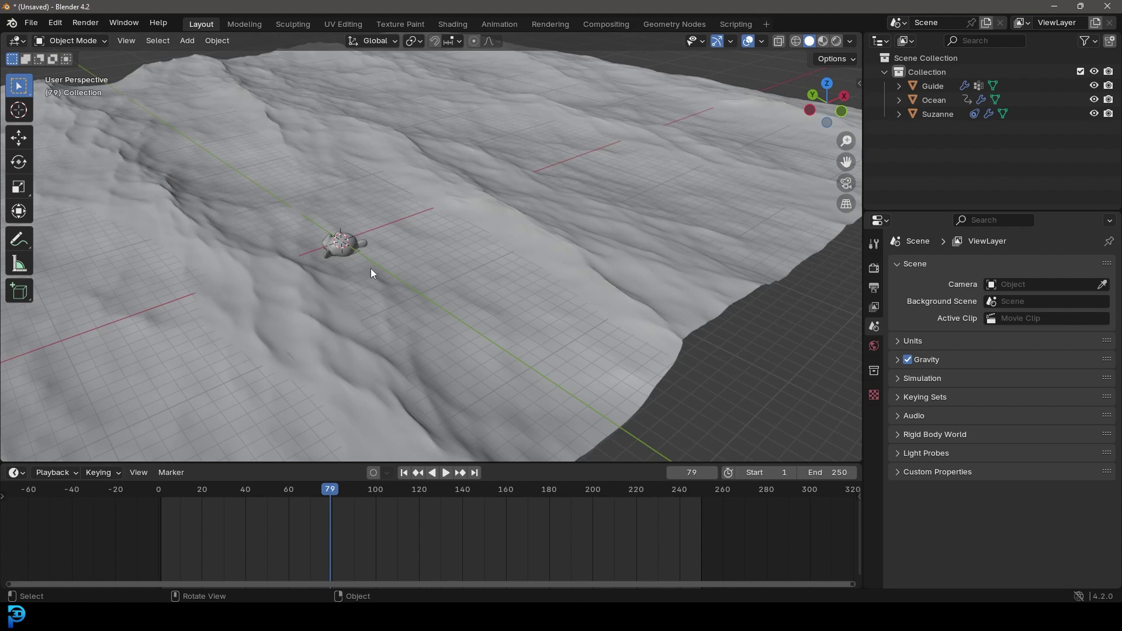
{"action": "key", "text": "KP_3"}
{"action": "middle_click_drag", "start_coordinate": [410, 199], "coordinate": [461, 313], "text": "shift"}
{"action": "scroll", "coordinate": [464, 313], "scroll_direction": "up", "scroll_amount": 2}
Step: Move the Ocean about 11.2 m along the Y axis
{"action": "left_click", "coordinate": [619, 296]}
{"action": "middle_click_drag", "start_coordinate": [590, 301], "coordinate": [599, 318], "text": "shift"}
{"action": "key", "text": "g"}
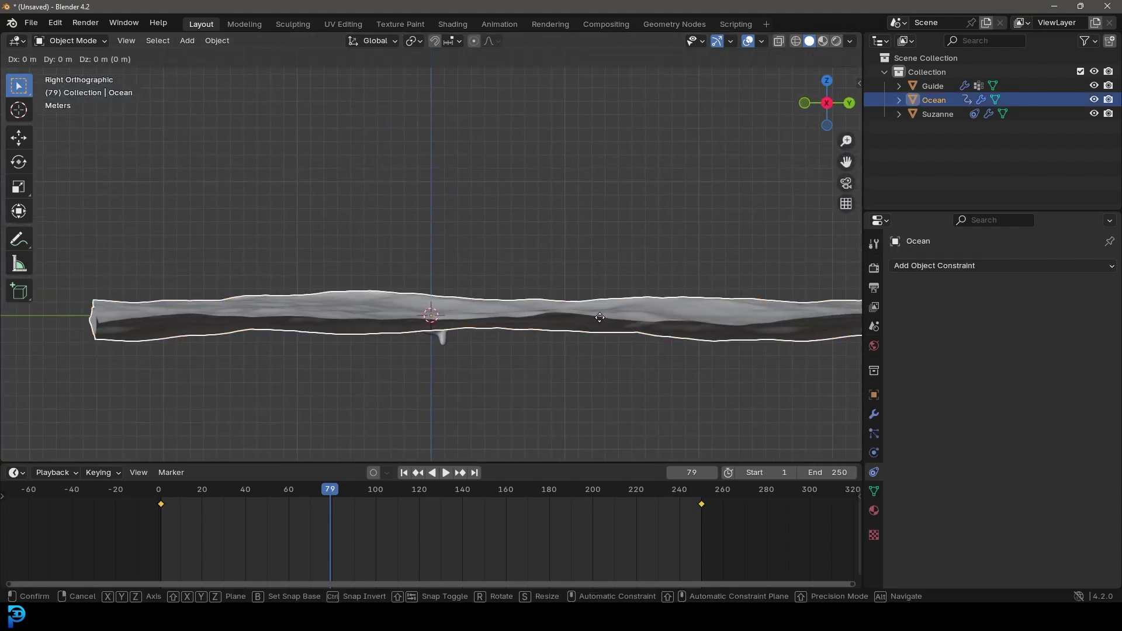
{"action": "key", "text": "y"}
{"action": "left_click", "coordinate": [402, 304]}
{"action": "scroll", "coordinate": [492, 304], "scroll_direction": "down", "scroll_amount": 4}
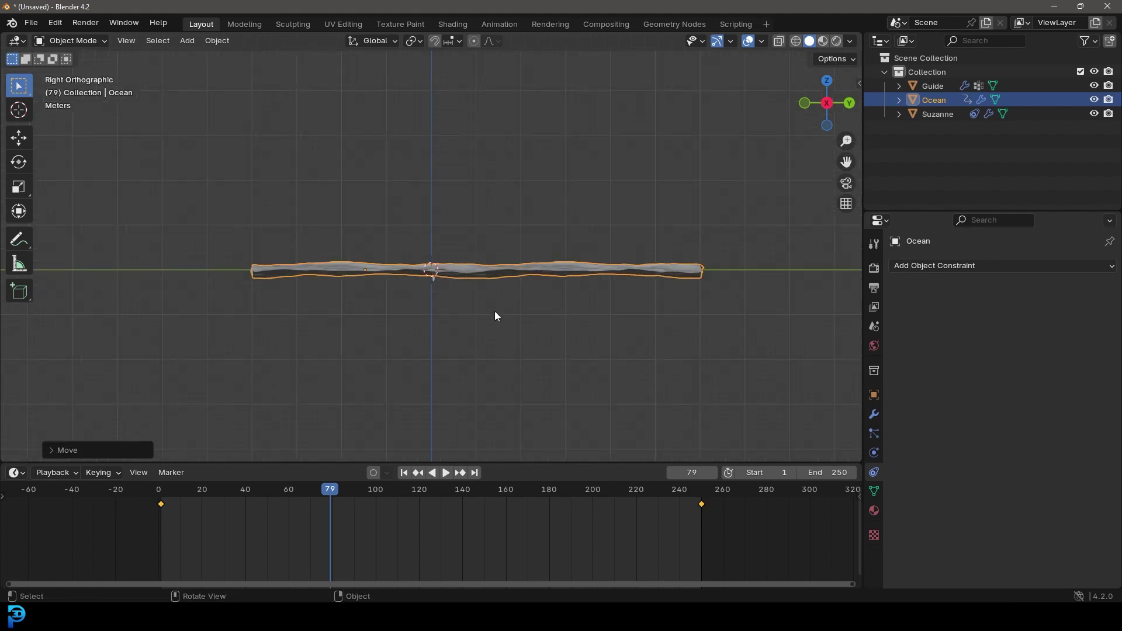
{"action": "key", "text": "g"}
{"action": "key", "text": "y"}
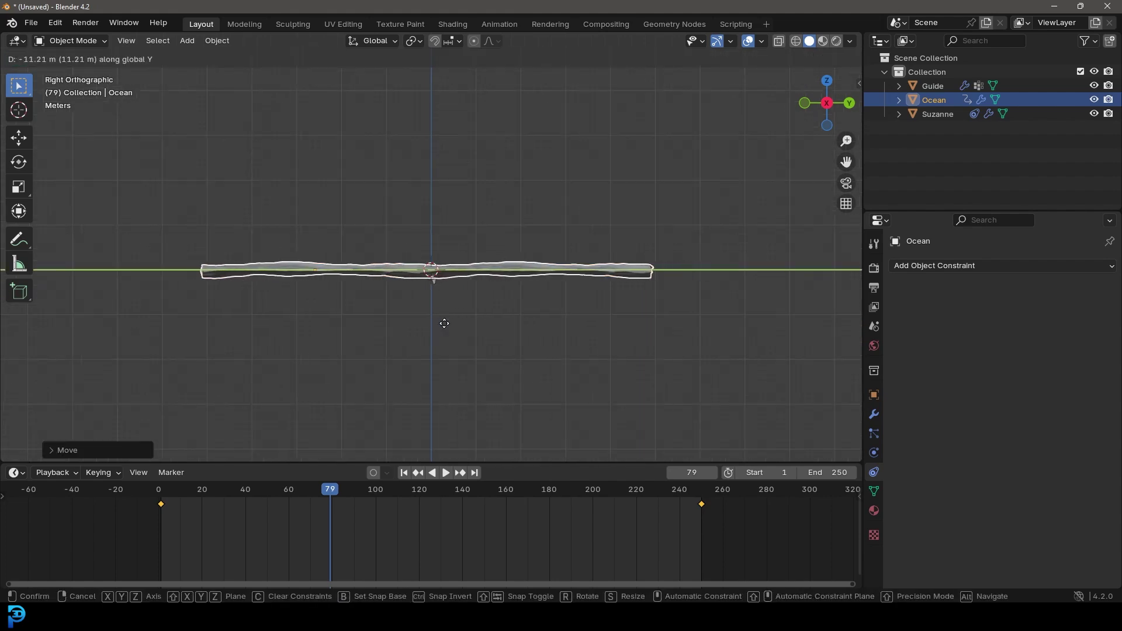
{"action": "left_click", "coordinate": [479, 287]}
Step: In top view, move the Ocean about 5.3 m along the X axis
{"action": "key", "text": "KP_7"}
{"action": "scroll", "coordinate": [485, 285], "scroll_direction": "down", "scroll_amount": 6}
{"action": "scroll", "coordinate": [488, 281], "scroll_direction": "up", "scroll_amount": 7}
{"action": "key", "text": "g"}
{"action": "key", "text": "x"}
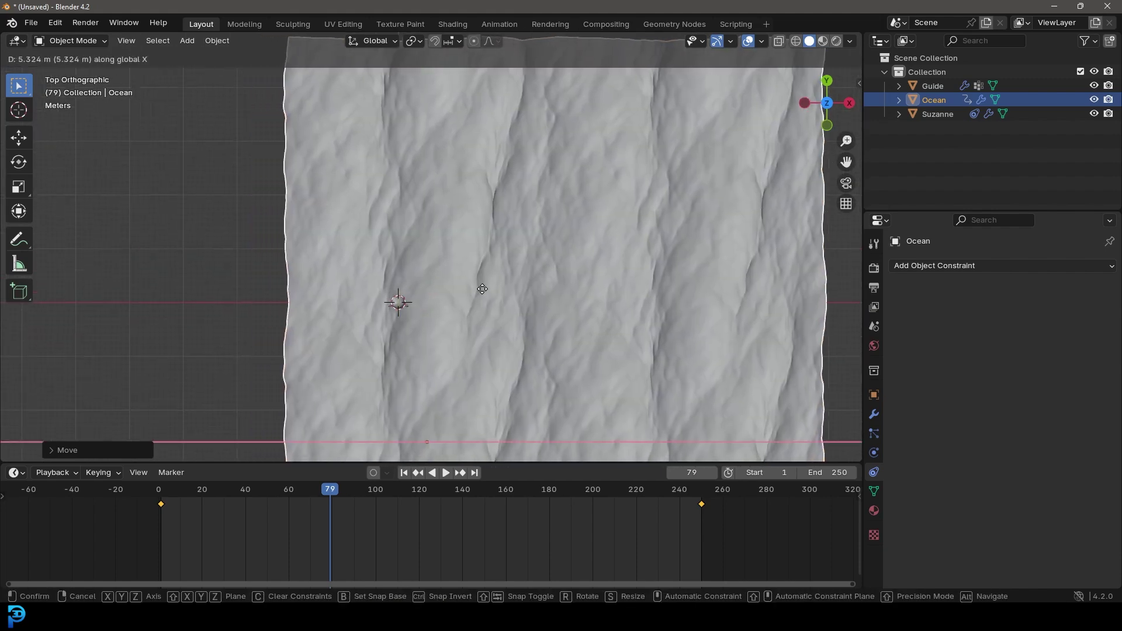
{"action": "left_click", "coordinate": [481, 301]}
Step: Check the ocean's new position from a left side view
{"action": "scroll", "coordinate": [480, 298], "scroll_direction": "down", "scroll_amount": 5}
{"action": "middle_click_drag", "start_coordinate": [480, 298], "coordinate": [479, 268]}
{"action": "scroll", "coordinate": [480, 268], "scroll_direction": "up", "scroll_amount": 5}
{"action": "key", "text": "ctrl+KP_3"}
{"action": "scroll", "coordinate": [479, 268], "scroll_direction": "up", "scroll_amount": 6}
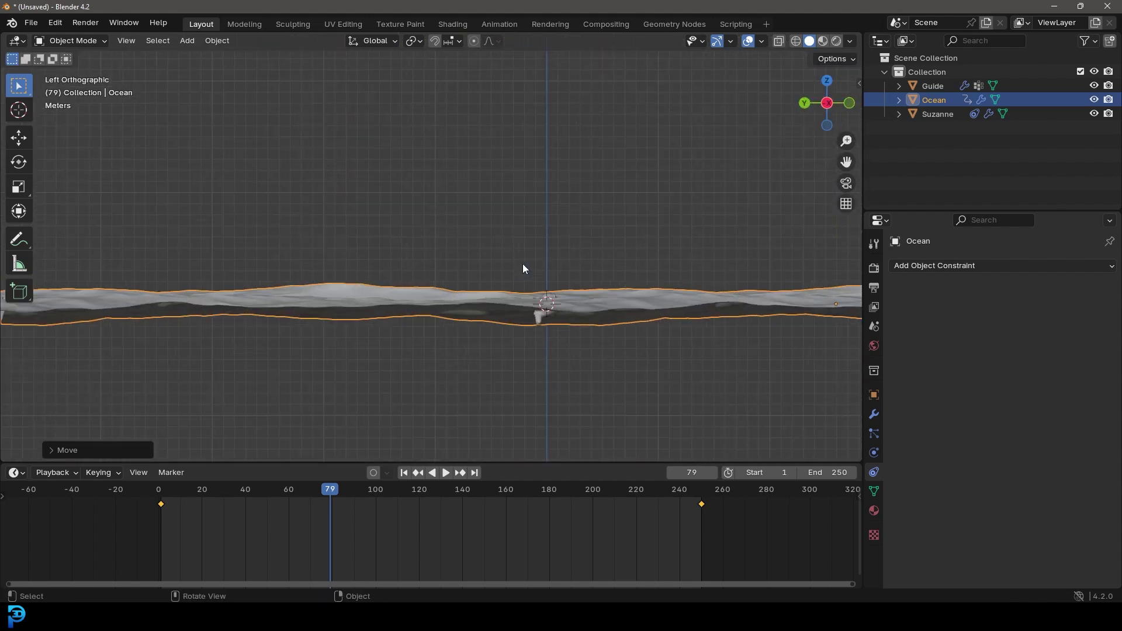
{"action": "middle_click_drag", "start_coordinate": [561, 296], "coordinate": [493, 261], "text": "shift"}
{"action": "key", "text": "shift+a"}
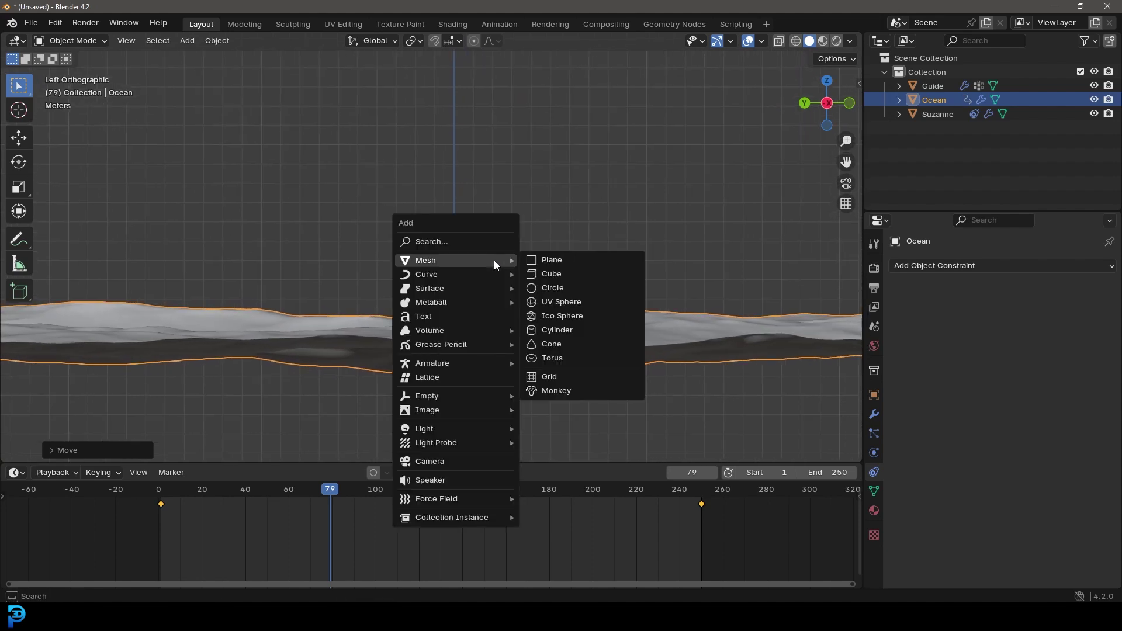
Step: Add a camera and raise it along Z above the ocean
{"action": "left_click", "coordinate": [446, 461]}
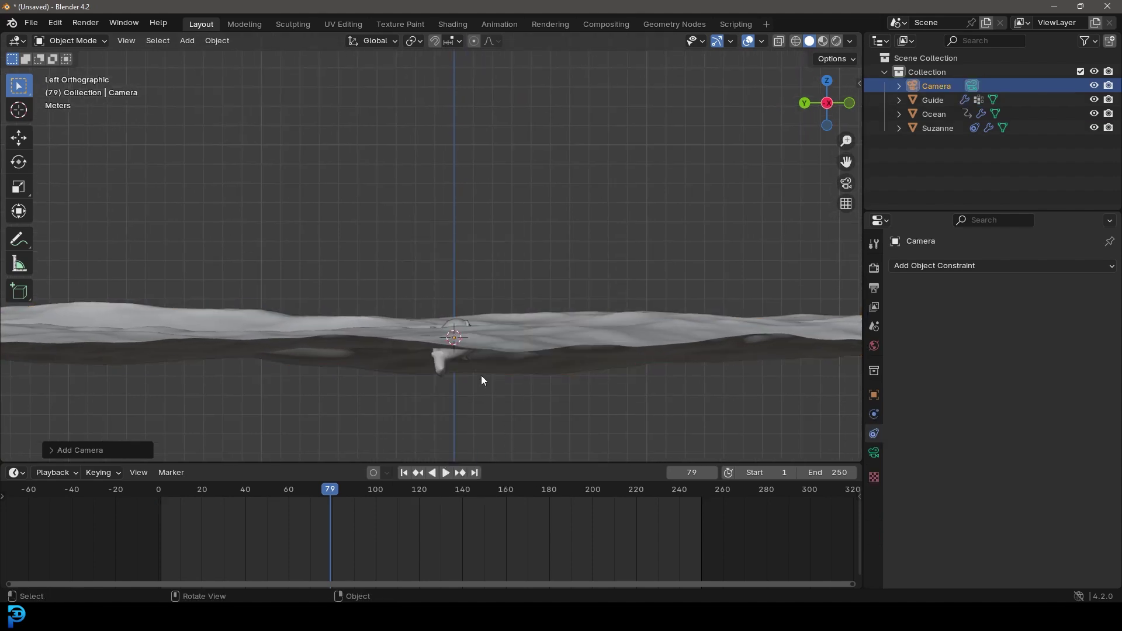
{"action": "key", "text": "g"}
{"action": "key", "text": "z"}
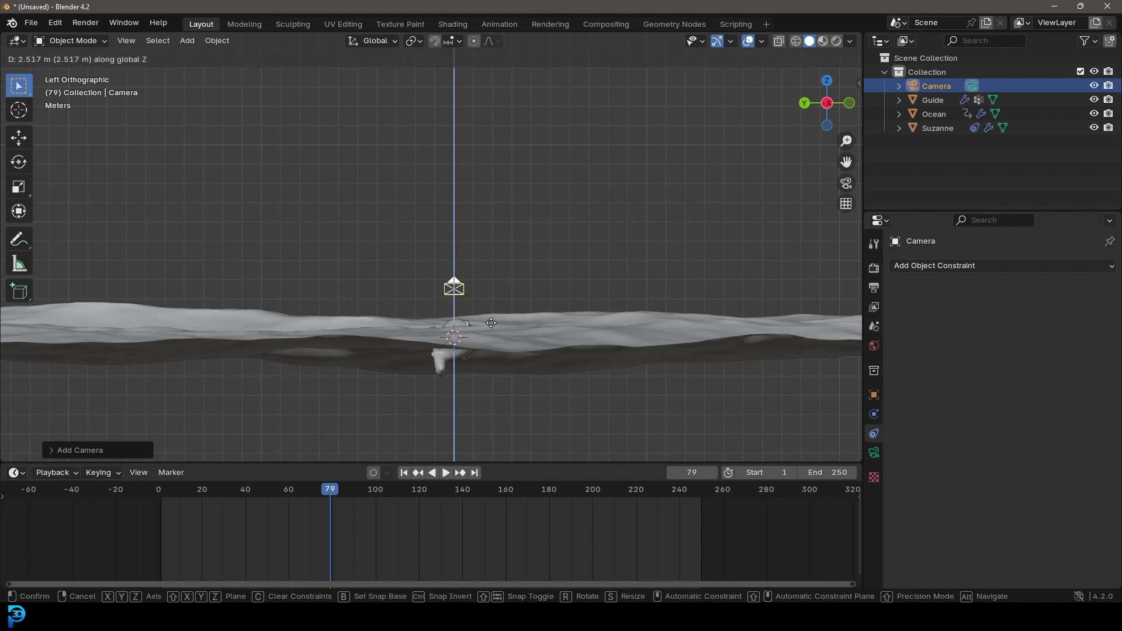
{"action": "left_click", "coordinate": [490, 323]}
Step: In front view, move the camera off to the left of Suzanne
{"action": "key", "text": "KP_1"}
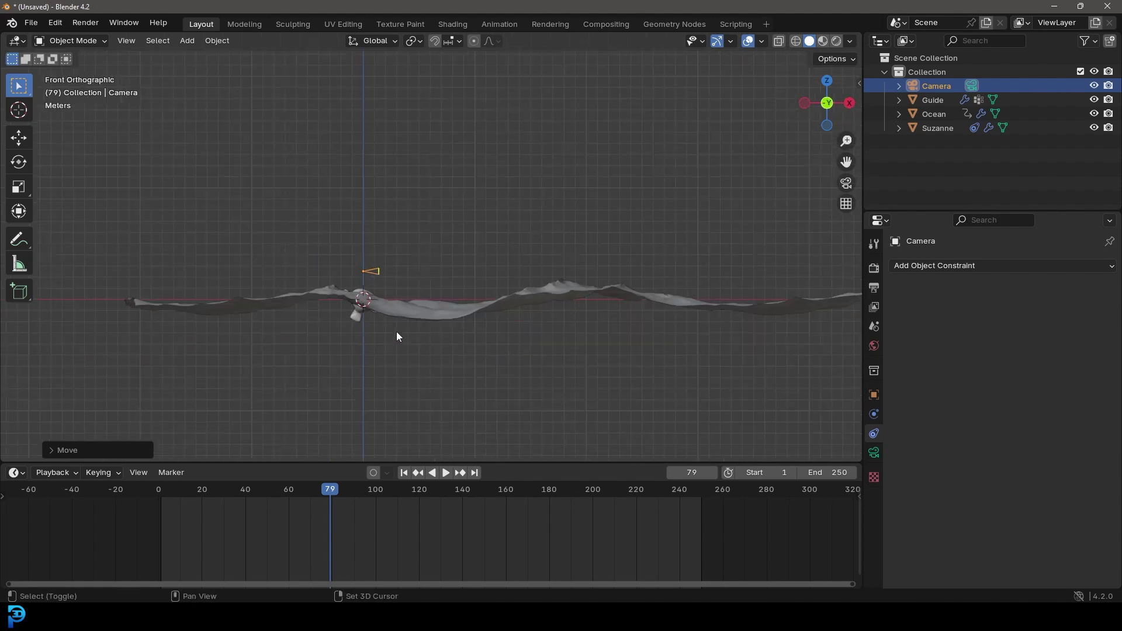
{"action": "scroll", "coordinate": [491, 358], "scroll_direction": "up", "scroll_amount": 1}
{"action": "middle_click_drag", "start_coordinate": [490, 366], "coordinate": [523, 376], "text": "shift"}
{"action": "scroll", "coordinate": [528, 352], "scroll_direction": "up", "scroll_amount": 1}
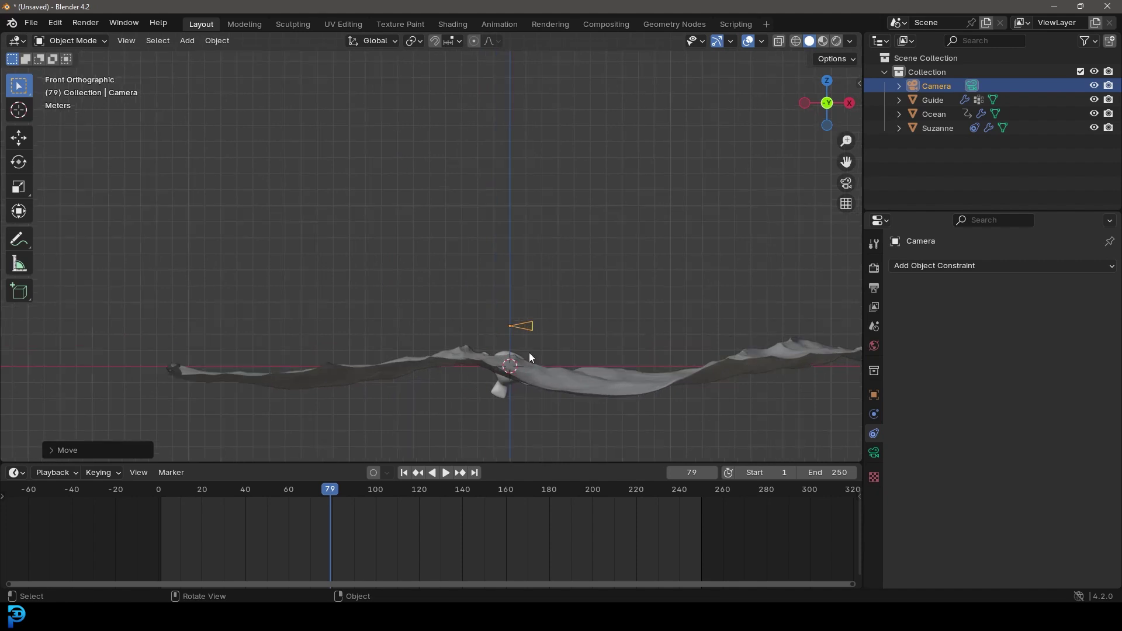
{"action": "key", "text": "g"}
{"action": "left_click", "coordinate": [221, 335]}
Step: Tilt the camera slightly down, nudge it right and down, and play through its view
{"action": "key", "text": "r"}
{"action": "left_click", "coordinate": [425, 346]}
{"action": "key", "text": "g"}
{"action": "left_click", "coordinate": [429, 356]}
{"action": "key", "text": "KP_0"}
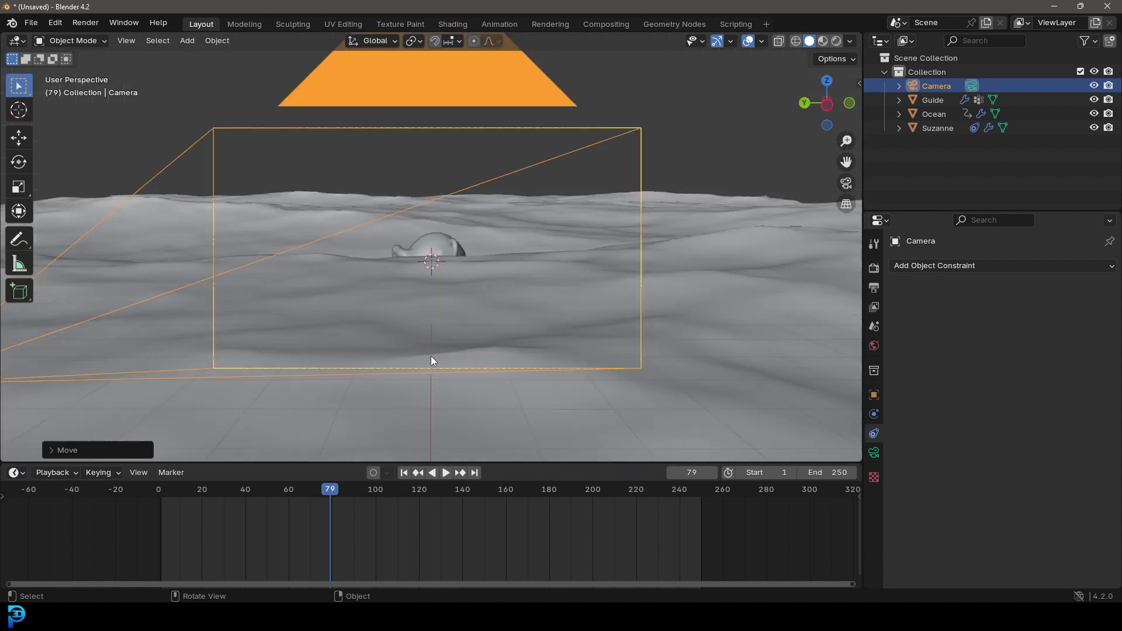
{"action": "key", "text": "space"}
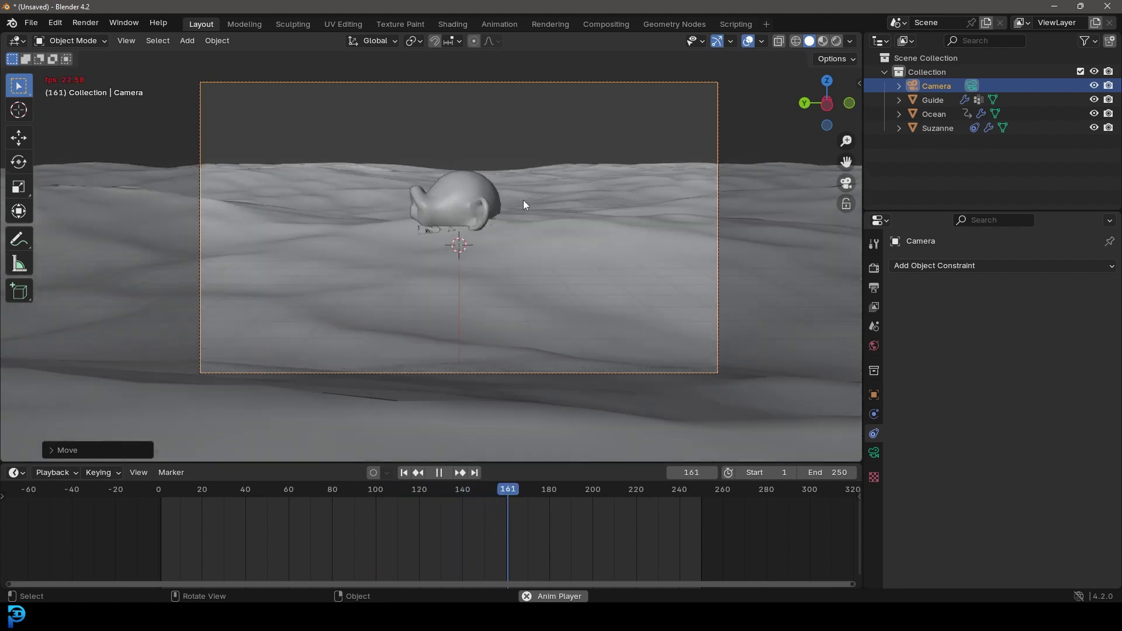
Step: Reselect the camera, look through it and replay the animation to review the framing
{"action": "key", "text": "space"}
{"action": "middle_click_drag", "start_coordinate": [523, 201], "coordinate": [188, 263]}
{"action": "left_click", "coordinate": [569, 217]}
{"action": "left_click", "coordinate": [194, 267]}
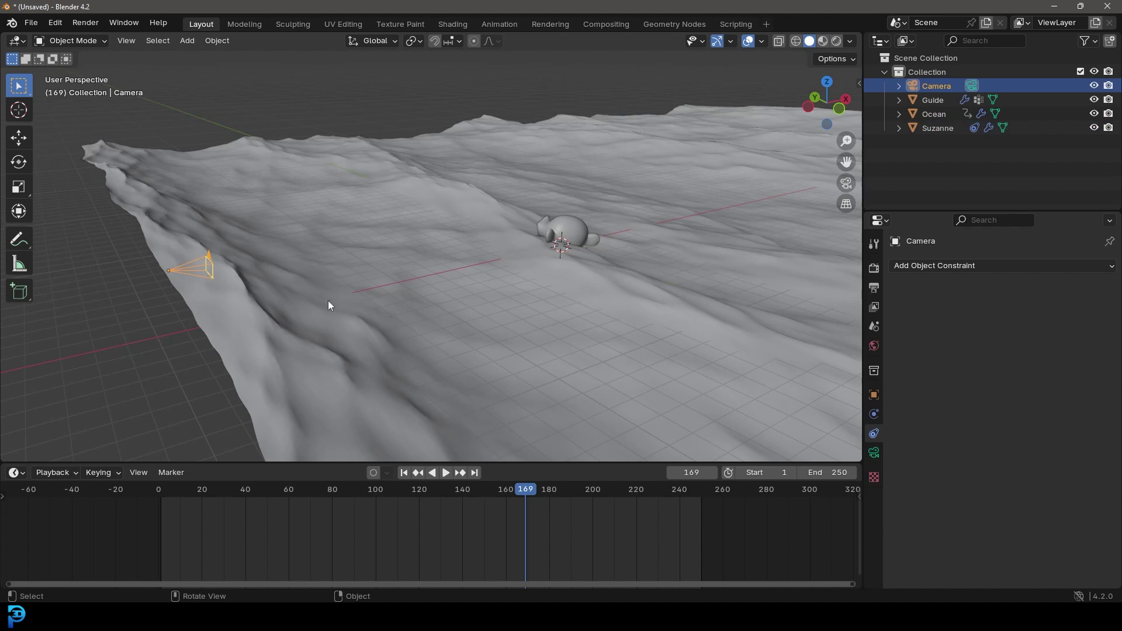
{"action": "key", "text": "KP_0"}
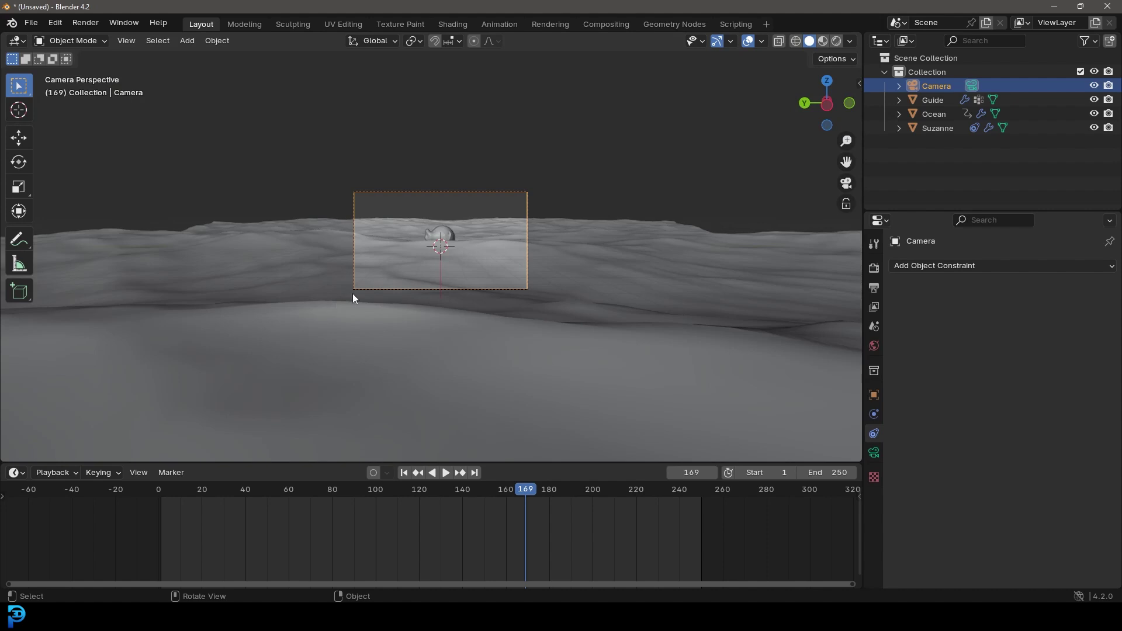
{"action": "key", "text": "space"}
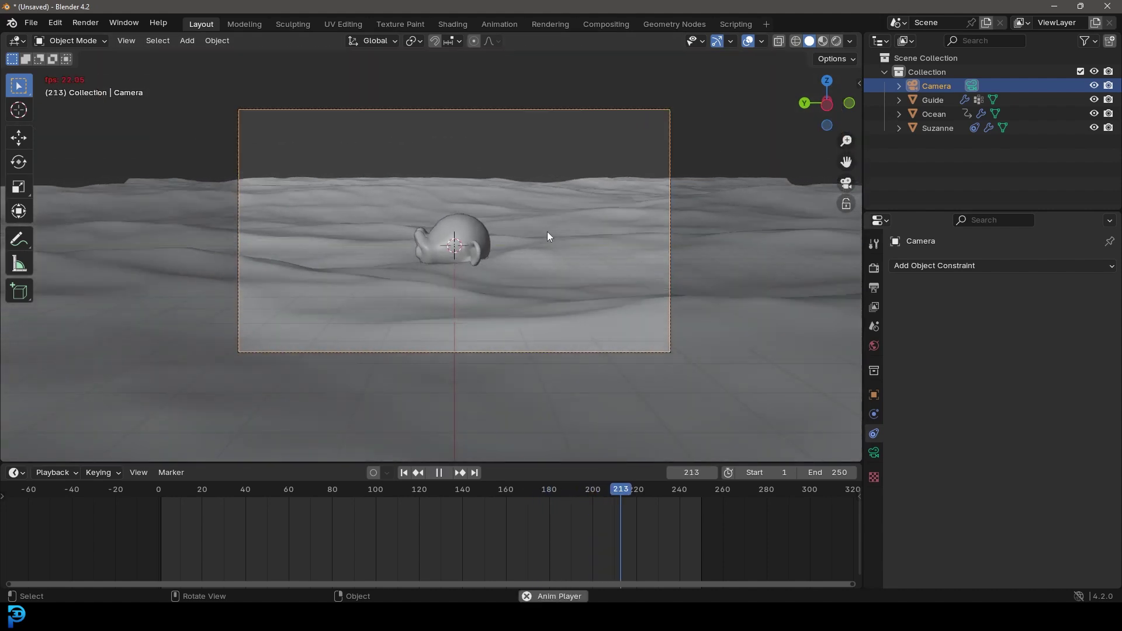
{"action": "scroll", "coordinate": [491, 213], "scroll_direction": "up", "scroll_amount": 1}
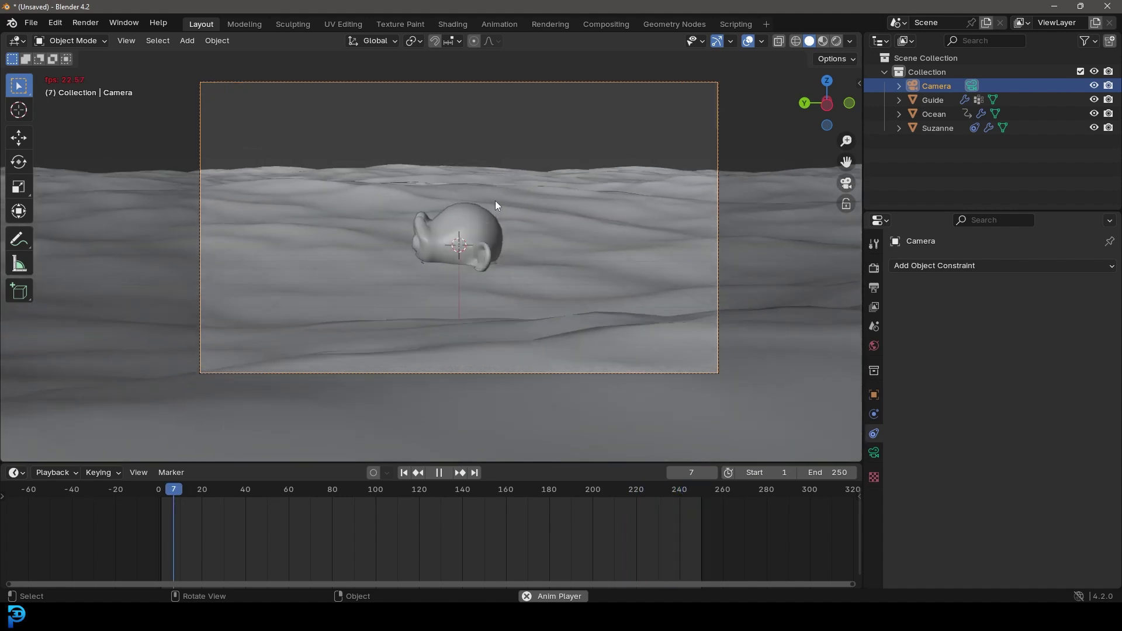
{"action": "key", "text": "space"}
Step: Rotate the camera to tilt the framing of Suzanne, then press Ctrl+S
{"action": "key", "text": "r"}
{"action": "key", "text": "r"}
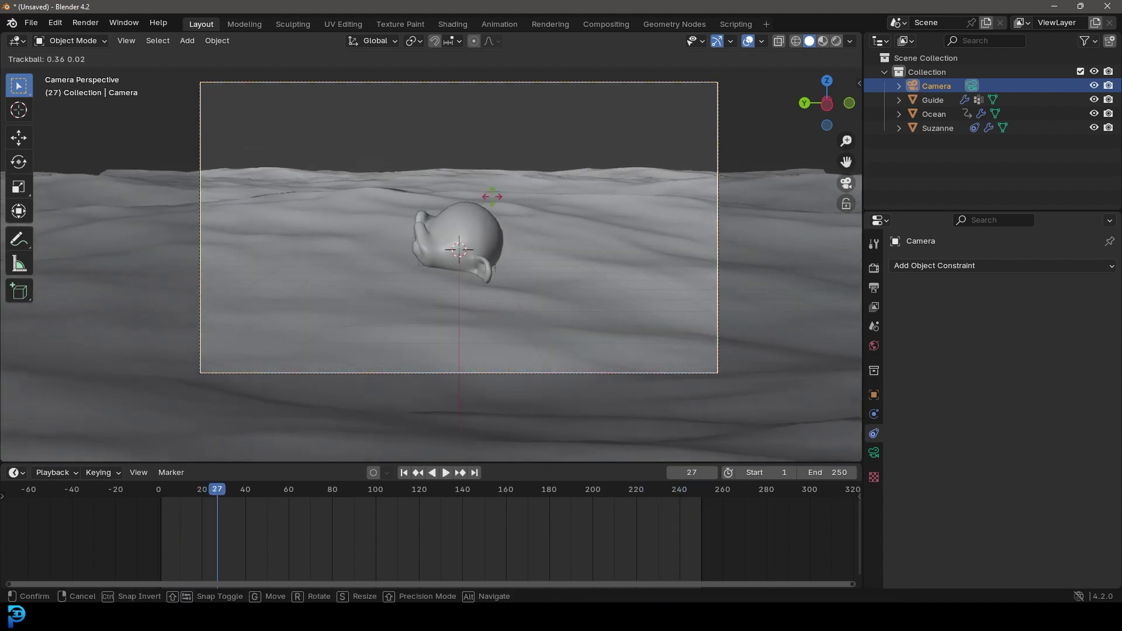
{"action": "left_click", "coordinate": [512, 211]}
{"action": "key", "text": "ctrl+s"}
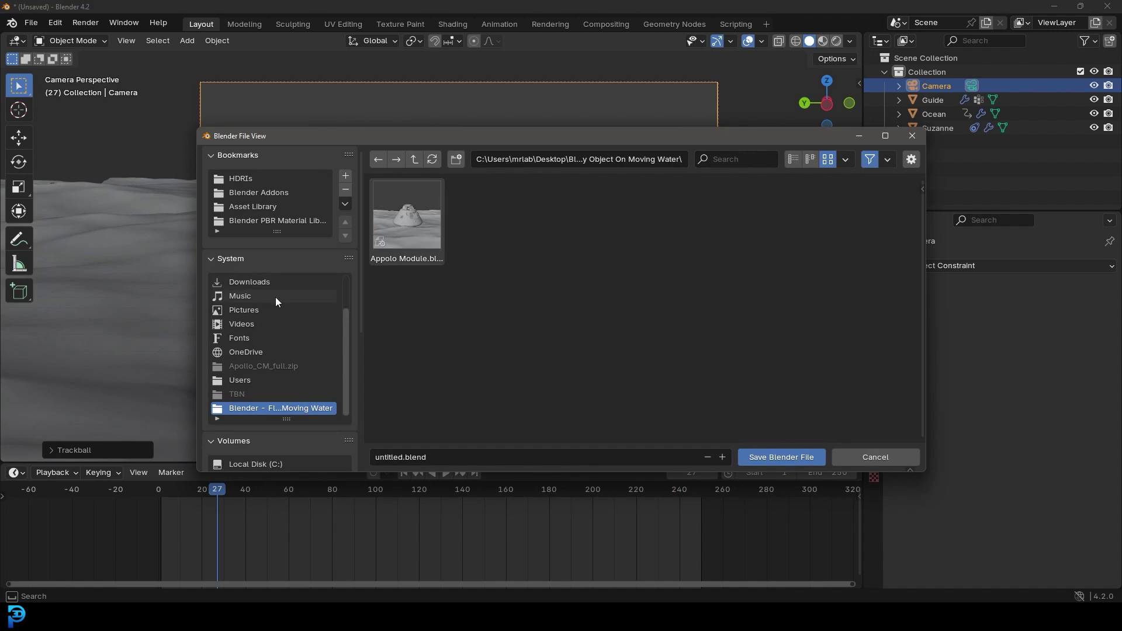
Step: Save the scene to the Desktop as 'ocean waves.blend'
{"action": "scroll", "coordinate": [263, 307], "scroll_direction": "up", "scroll_amount": 3}
{"action": "left_click", "coordinate": [254, 296]}
{"action": "left_click", "coordinate": [412, 456]}
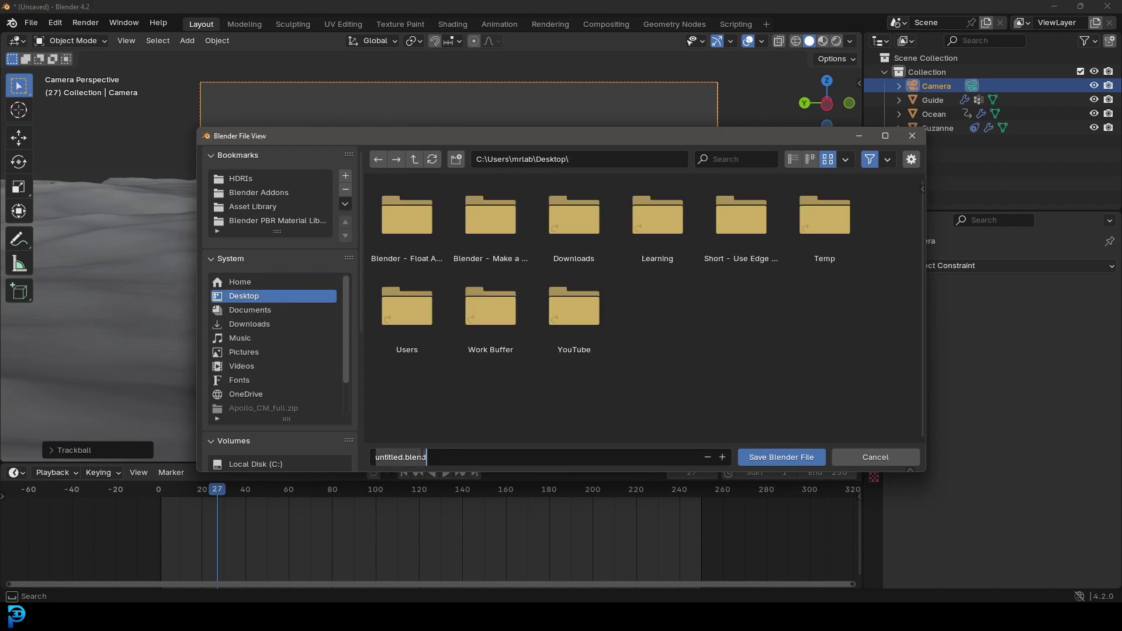
{"action": "type", "text": "ocean waves"}
{"action": "key", "text": "Return"}
Step: Set rendering to Cycles on GPU Compute with 55 max samples, and save
{"action": "left_click", "coordinate": [873, 268]}
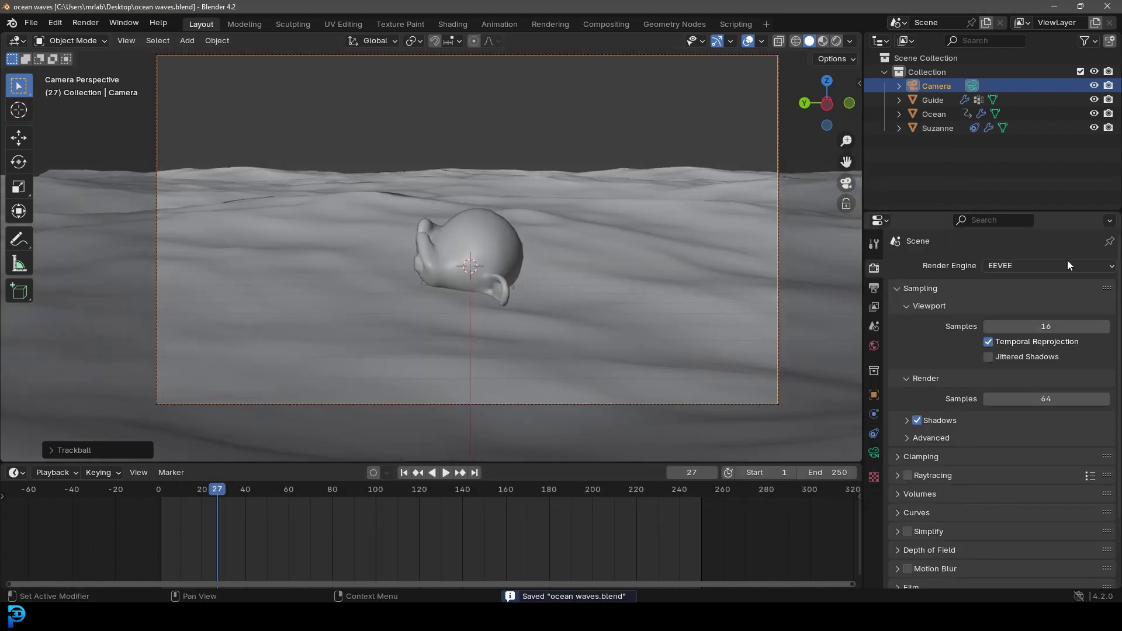
{"action": "left_click", "coordinate": [1026, 267]}
{"action": "left_click", "coordinate": [1016, 313]}
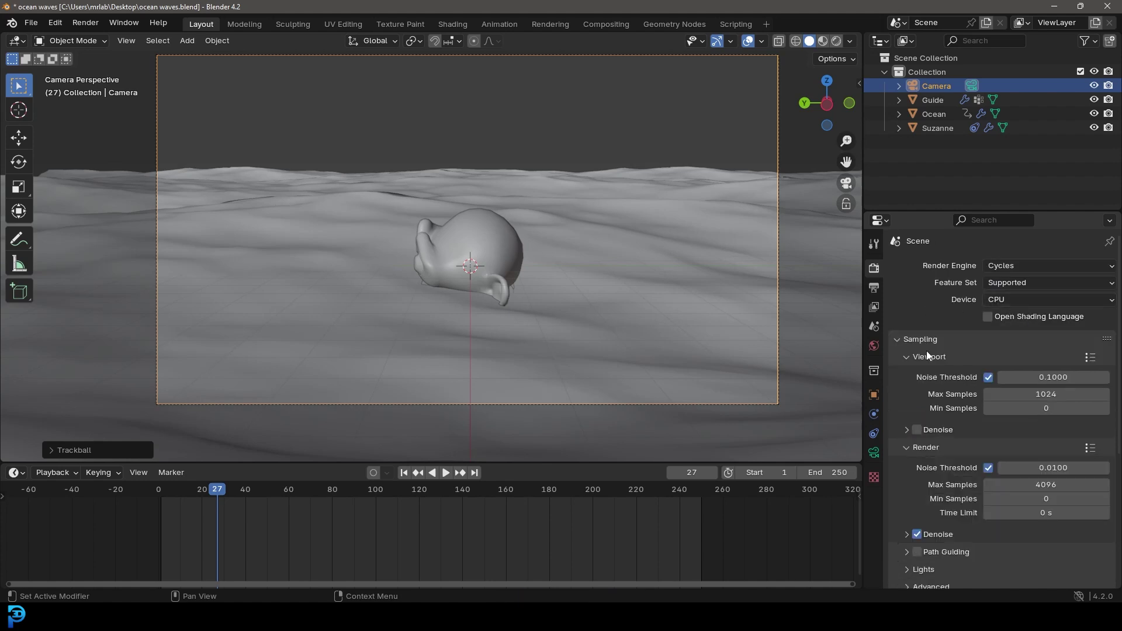
{"action": "left_click", "coordinate": [1029, 298]}
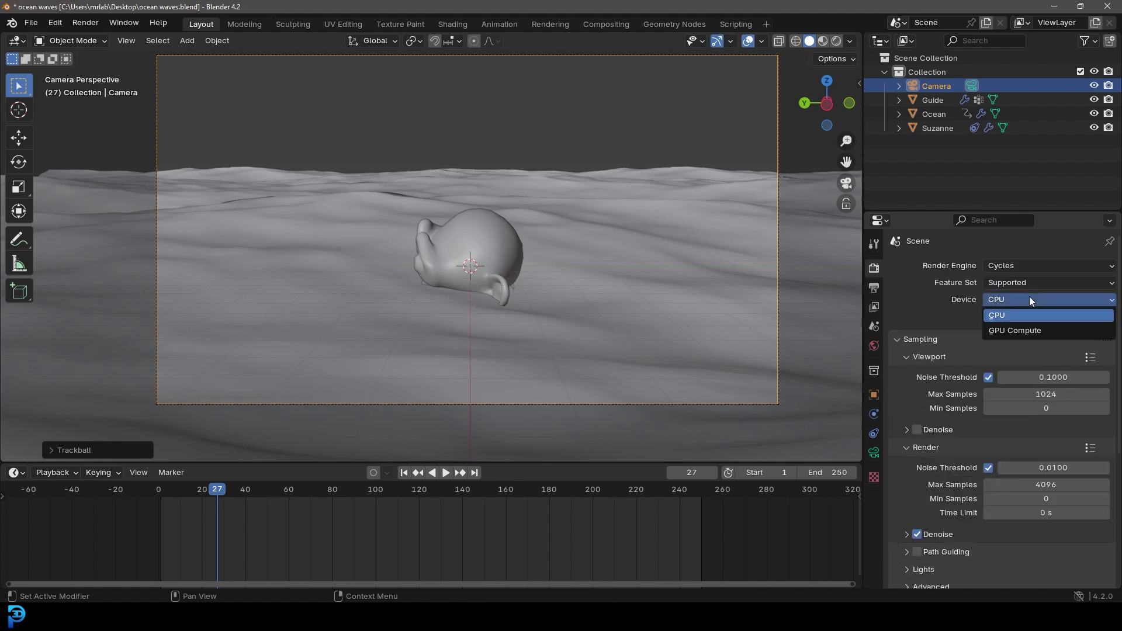
{"action": "left_click", "coordinate": [1011, 332]}
{"action": "left_click", "coordinate": [1006, 485]}
{"action": "type", "text": "55"}
{"action": "key", "text": "Return"}
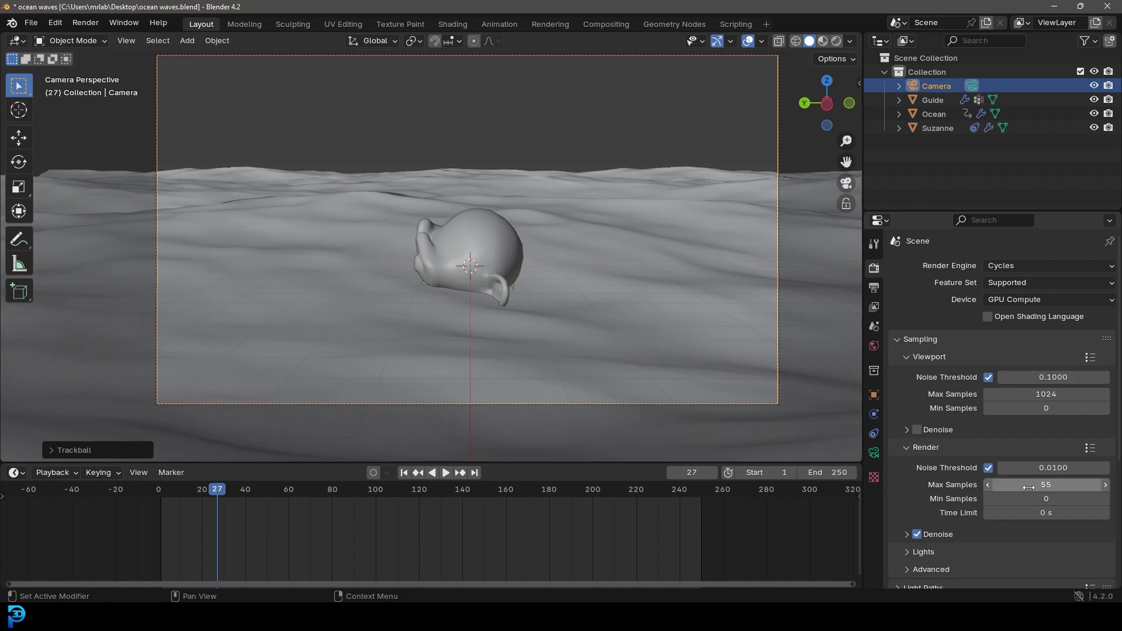
{"action": "key", "text": "ctrl+s"}
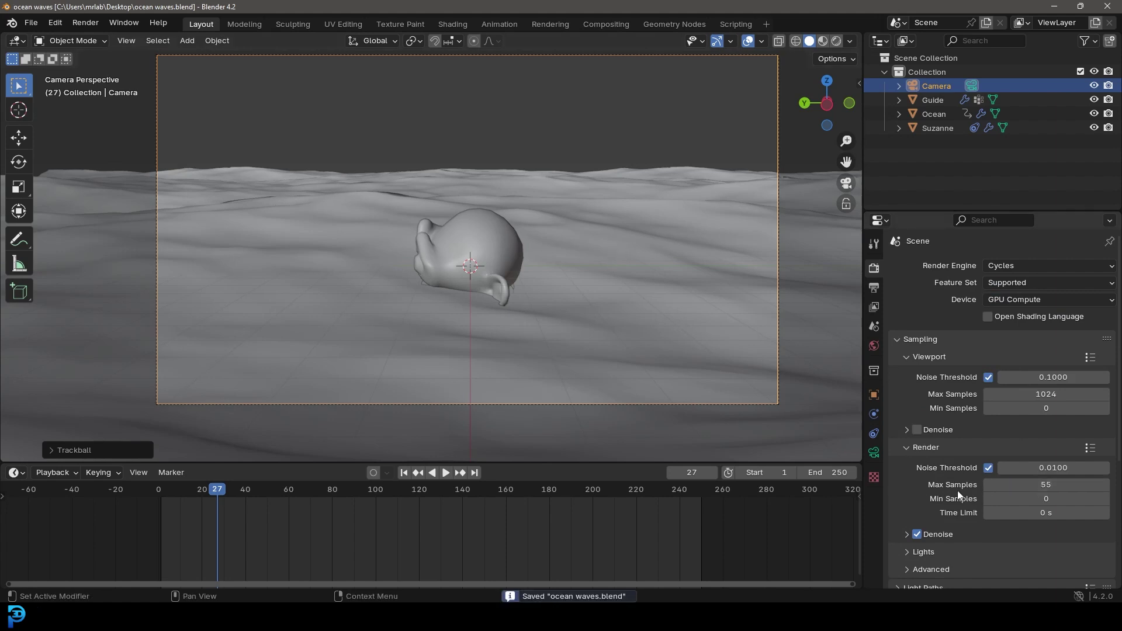
{"action": "scroll", "coordinate": [433, 268], "scroll_direction": "down", "scroll_amount": 4}
{"action": "scroll", "coordinate": [431, 291], "scroll_direction": "up", "scroll_amount": 2}
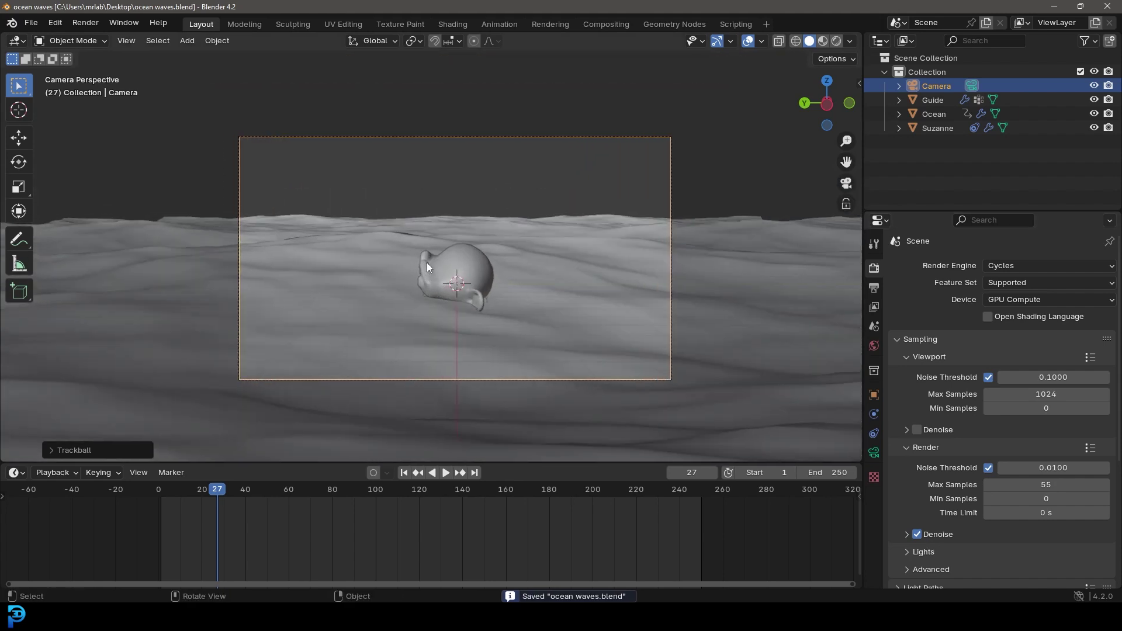
Step: Add a Sun light and raise it along Z above the ocean
{"action": "key", "text": "shift+a"}
{"action": "mouse_move", "coordinate": [374, 239]}
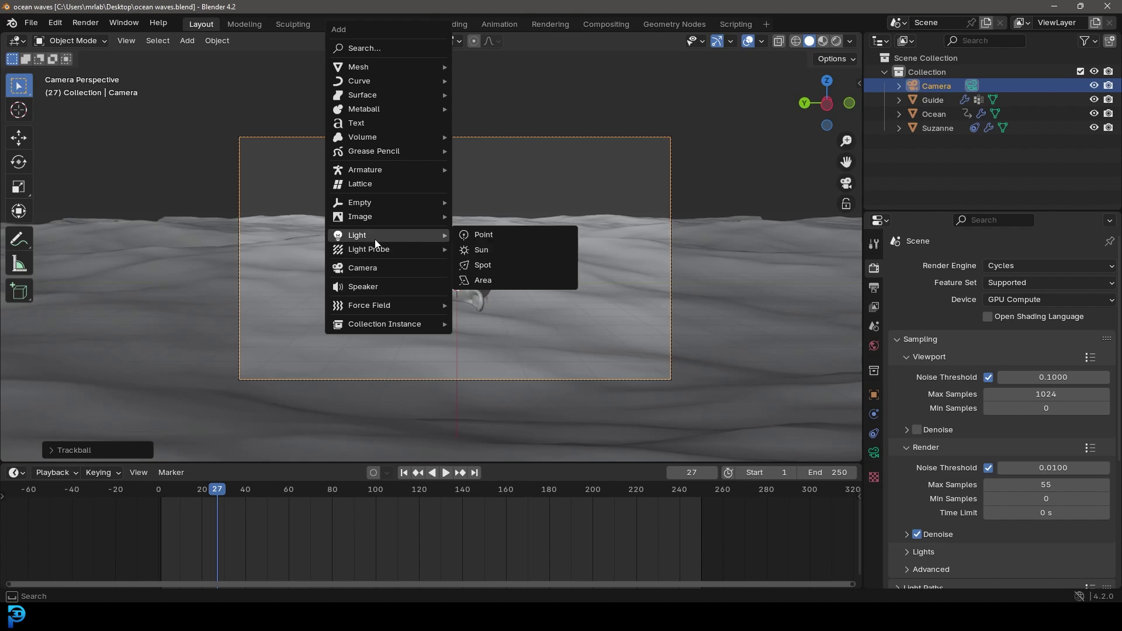
{"action": "left_click", "coordinate": [491, 250]}
{"action": "middle_click_drag", "start_coordinate": [491, 252], "coordinate": [427, 275]}
{"action": "key", "text": "g"}
{"action": "key", "text": "z"}
{"action": "left_click", "coordinate": [441, 111]}
Step: Rotate the Sun to angle it toward the scene and reposition it
{"action": "middle_click_drag", "start_coordinate": [441, 106], "coordinate": [341, 319]}
{"action": "key", "text": "r"}
{"action": "left_click", "coordinate": [353, 202]}
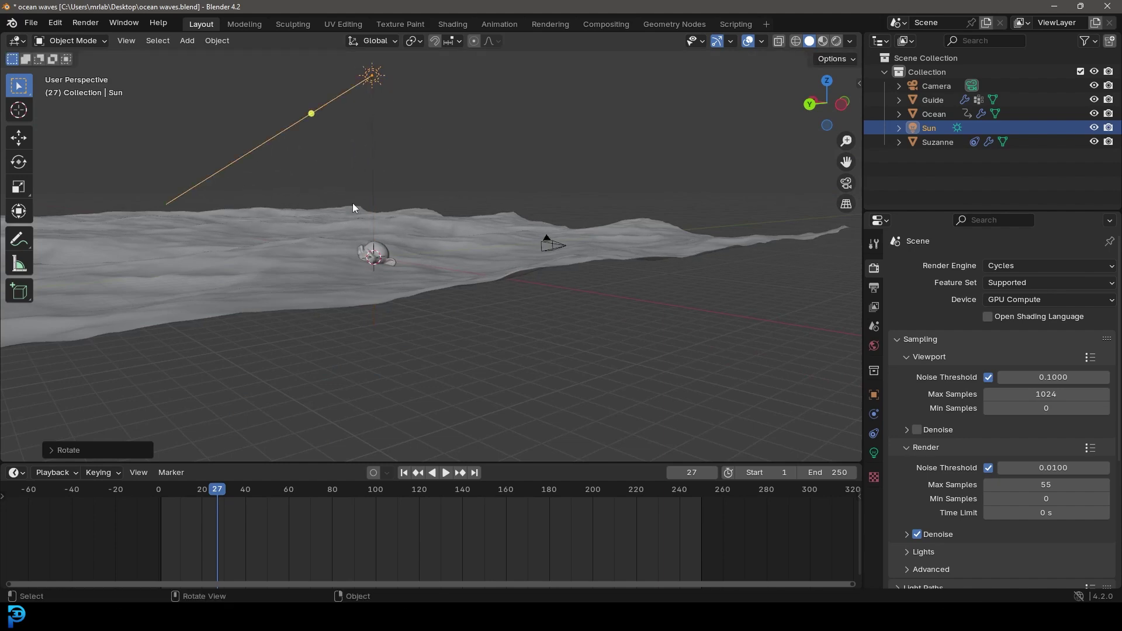
{"action": "middle_click_drag", "start_coordinate": [352, 202], "coordinate": [358, 259]}
{"action": "key", "text": "g"}
{"action": "left_click", "coordinate": [564, 229]}
{"action": "middle_click_drag", "start_coordinate": [564, 229], "coordinate": [548, 172]}
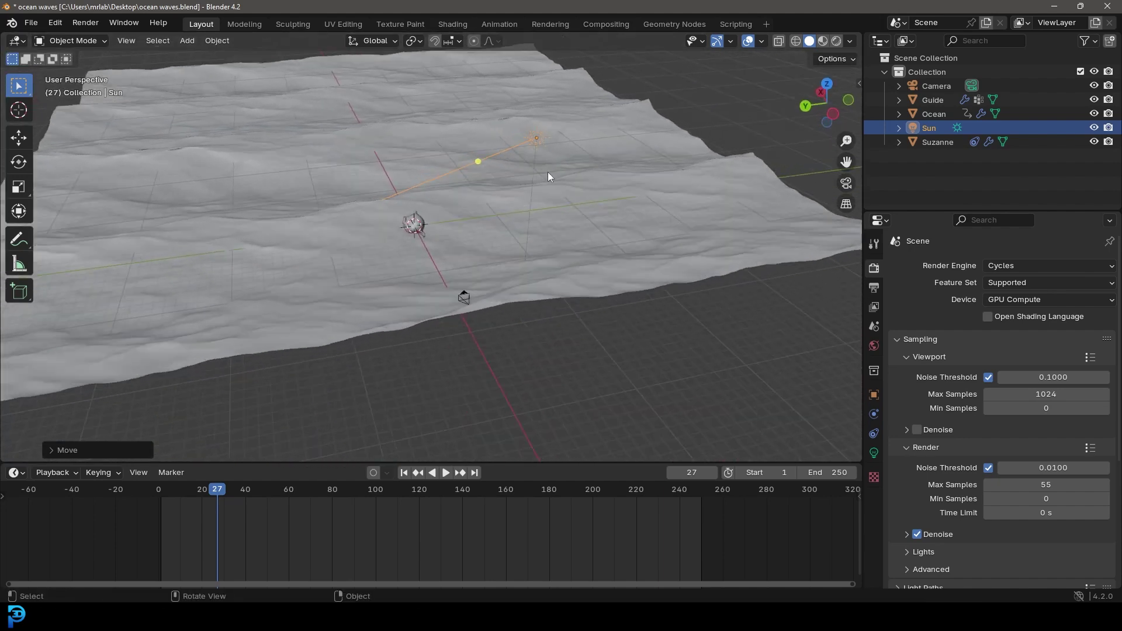
Step: Set the Sun's Strength to 8, return to camera view and save
{"action": "left_click", "coordinate": [874, 453]}
{"action": "left_click", "coordinate": [1047, 360]}
{"action": "type", "text": "8"}
{"action": "key", "text": "Return"}
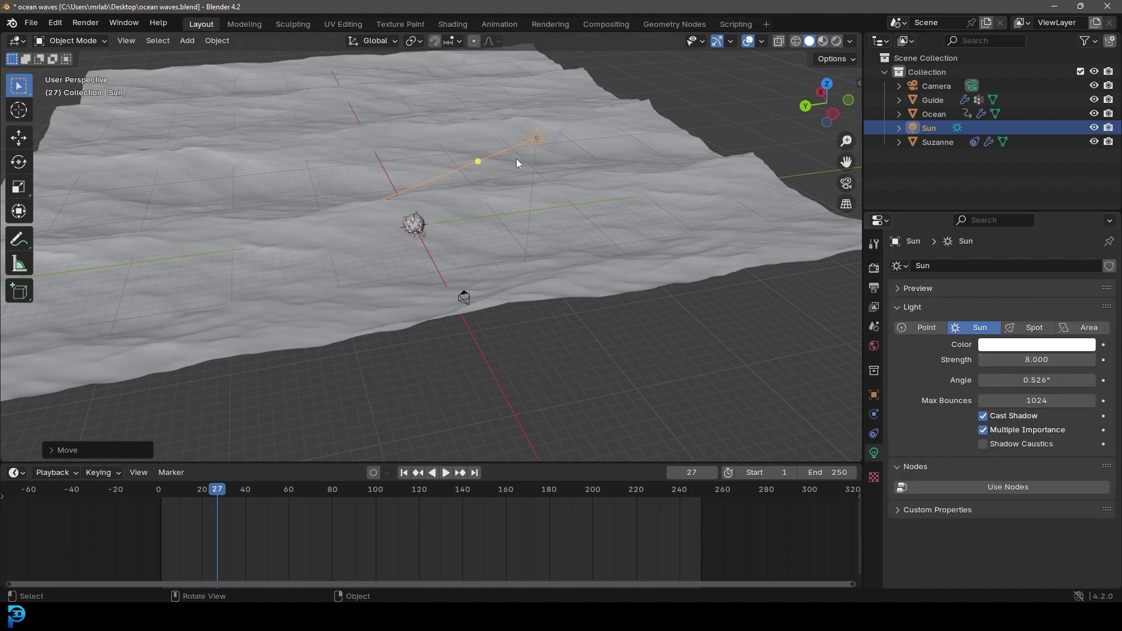
{"action": "key", "text": "KP_0"}
{"action": "key", "text": "ctrl+s"}
Step: Preview the scene in Rendered shading and give the Ocean material a light cyan base colour
{"action": "key", "text": "z"}
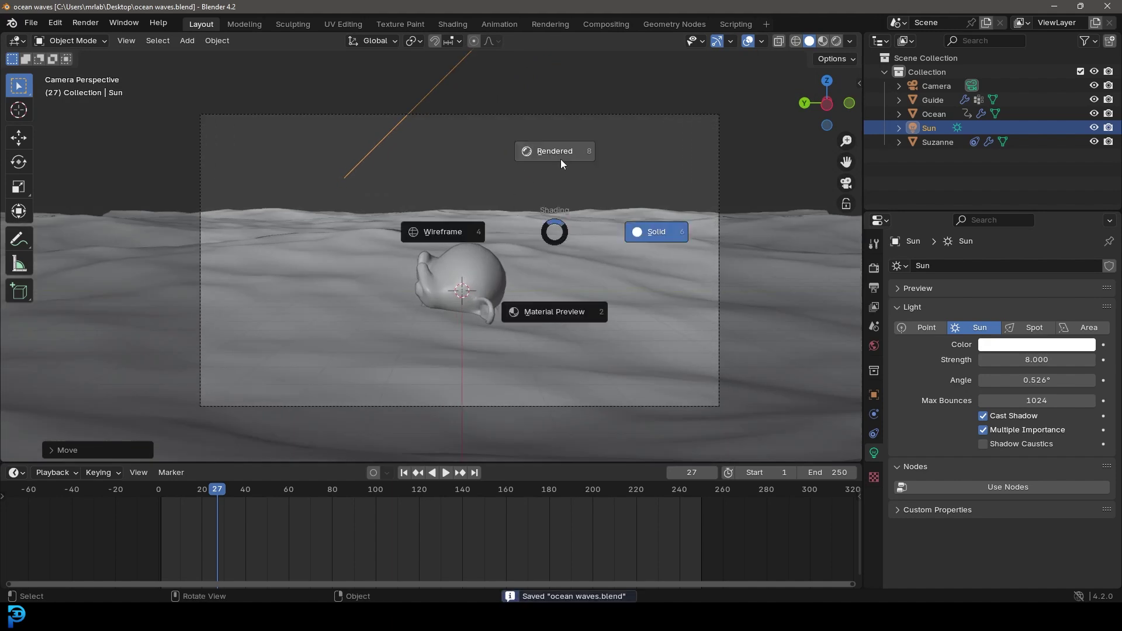
{"action": "left_click", "coordinate": [597, 155]}
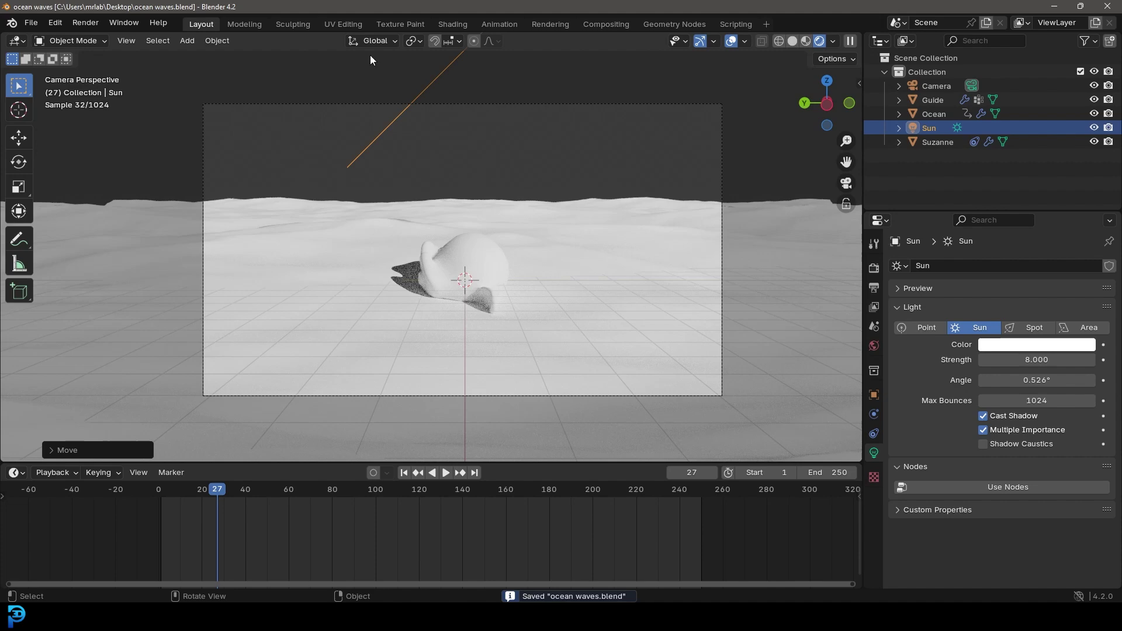
{"action": "left_click", "coordinate": [622, 210]}
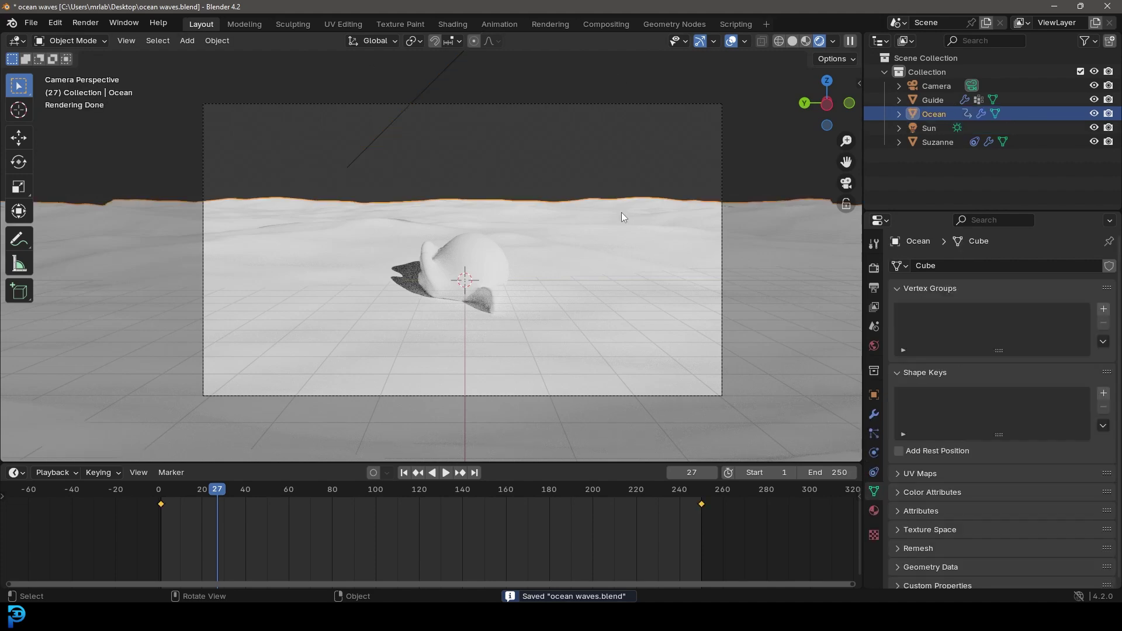
{"action": "left_click", "coordinate": [873, 510]}
{"action": "left_click", "coordinate": [994, 411]}
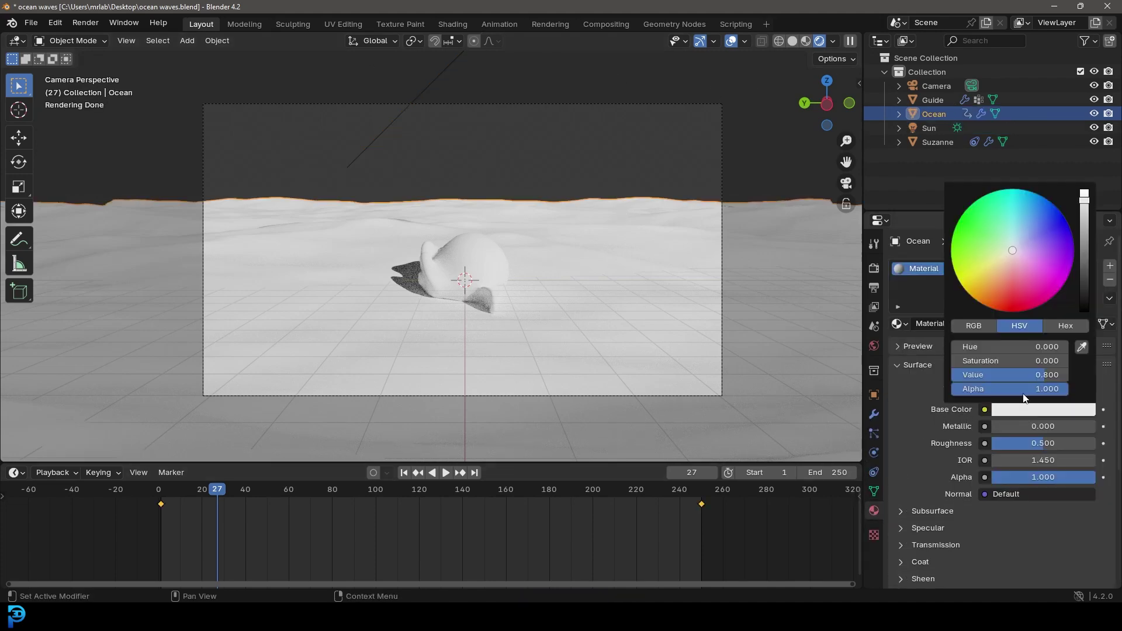
{"action": "left_click", "coordinate": [1016, 235]}
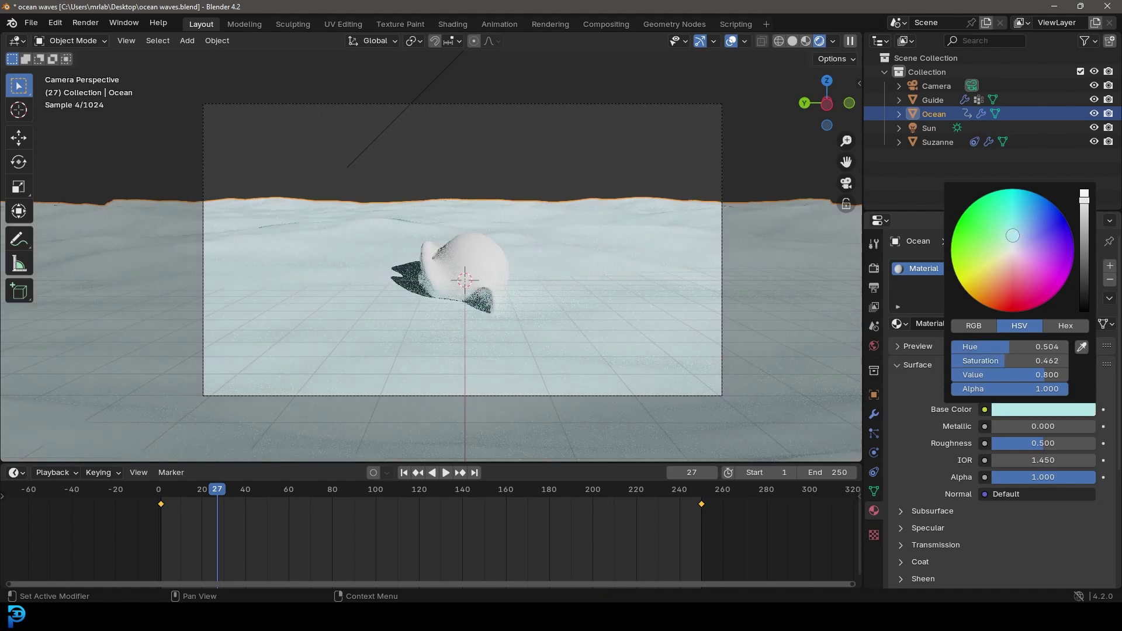
Step: Set the Ocean roughness to 0 and Transmission Weight to 1.0
{"action": "left_click_drag", "start_coordinate": [1041, 443], "coordinate": [991, 443]}
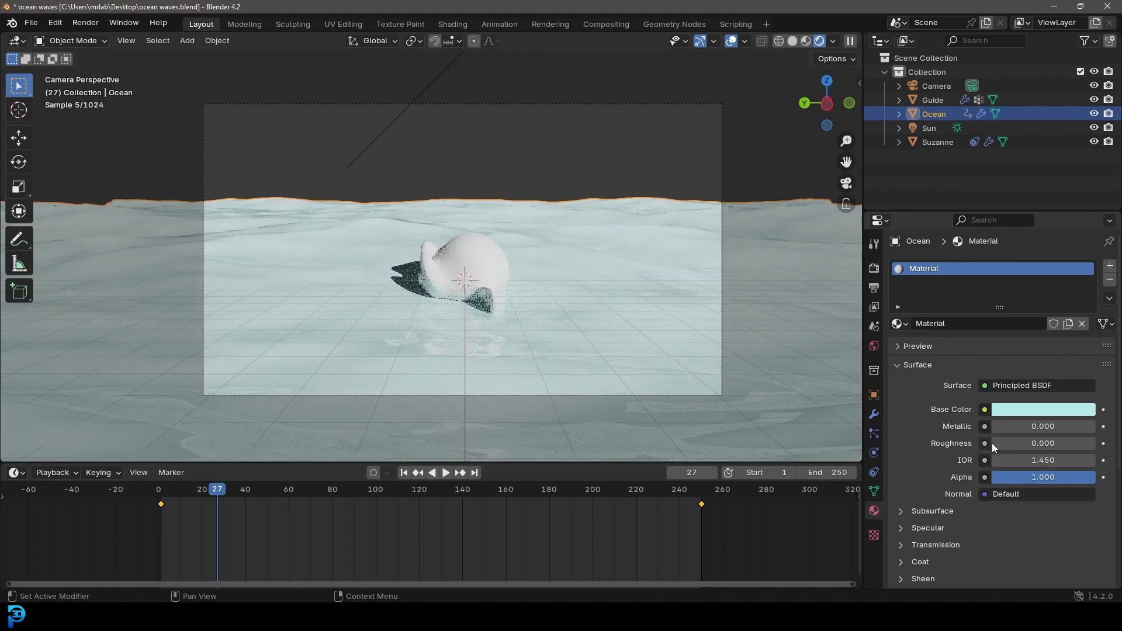
{"action": "left_click", "coordinate": [901, 545]}
{"action": "left_click_drag", "start_coordinate": [1010, 561], "coordinate": [1086, 561]}
Step: Deselect the ocean and return the viewport to Solid shading
{"action": "key", "text": "alt+a"}
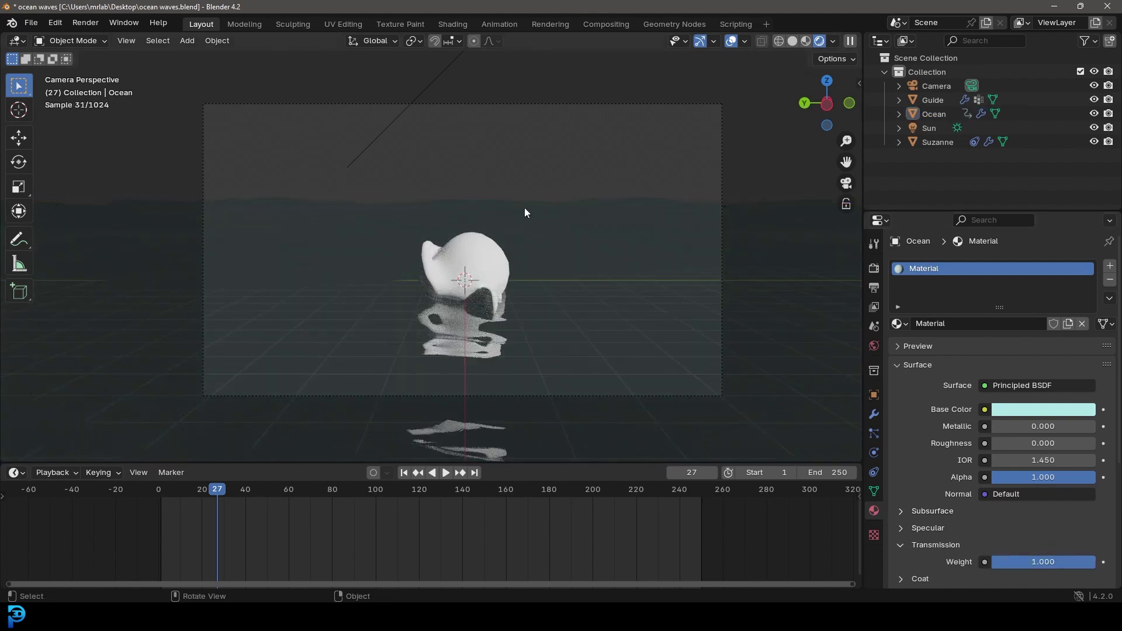
{"action": "key", "text": "z"}
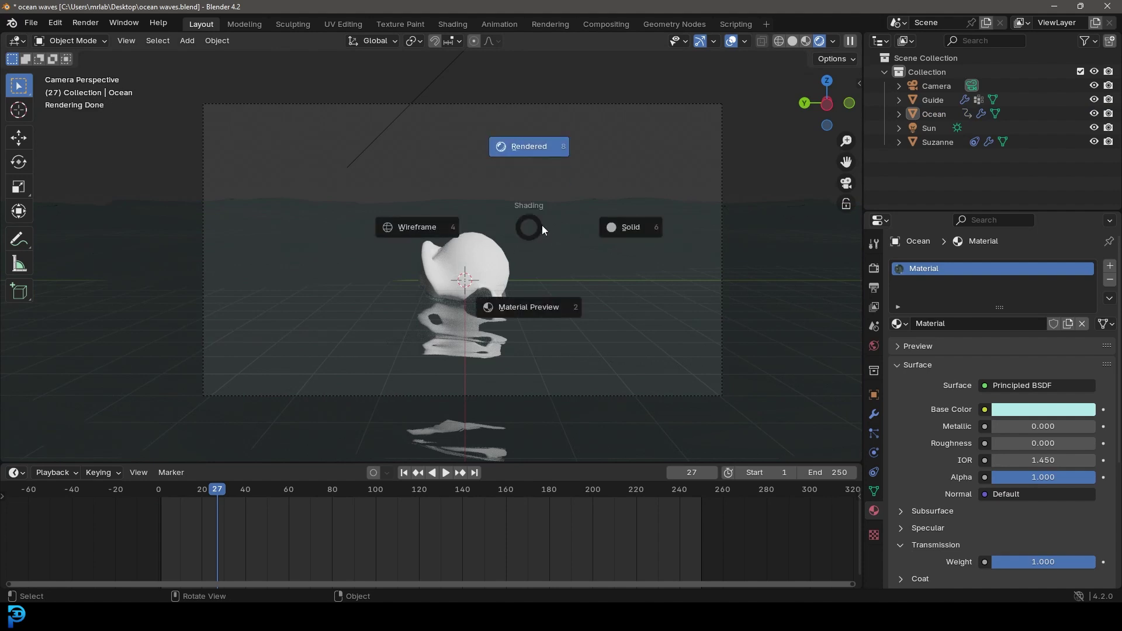
{"action": "left_click", "coordinate": [633, 223]}
Step: Add a plane mesh and scale it up greatly
{"action": "scroll", "coordinate": [476, 230], "scroll_direction": "down", "scroll_amount": 3}
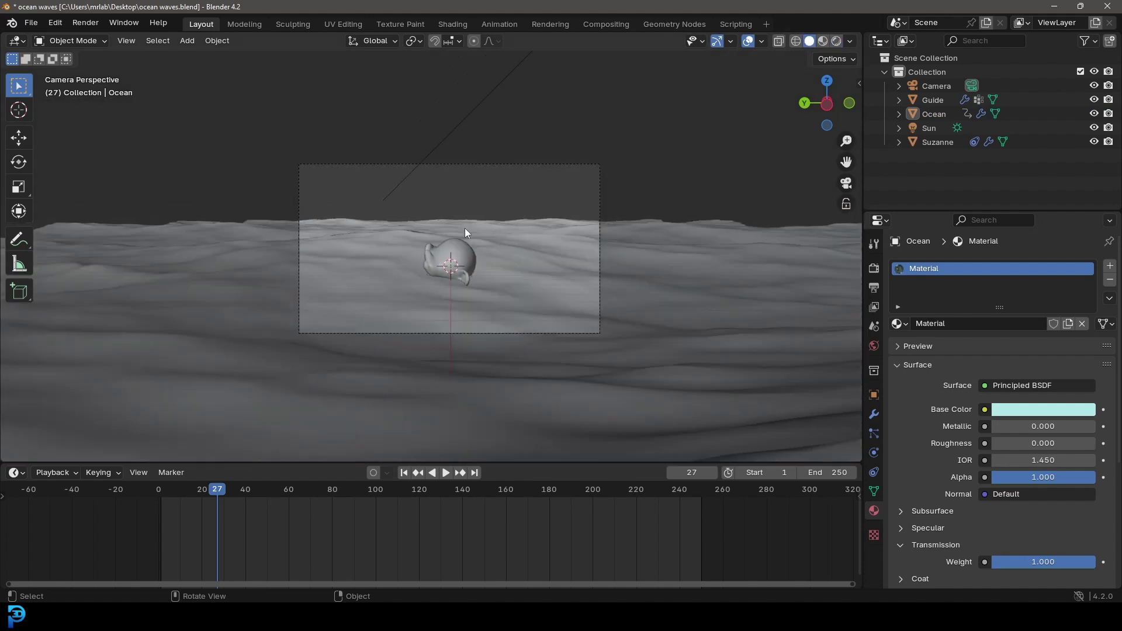
{"action": "key", "text": "shift+a"}
{"action": "mouse_move", "coordinate": [467, 67]}
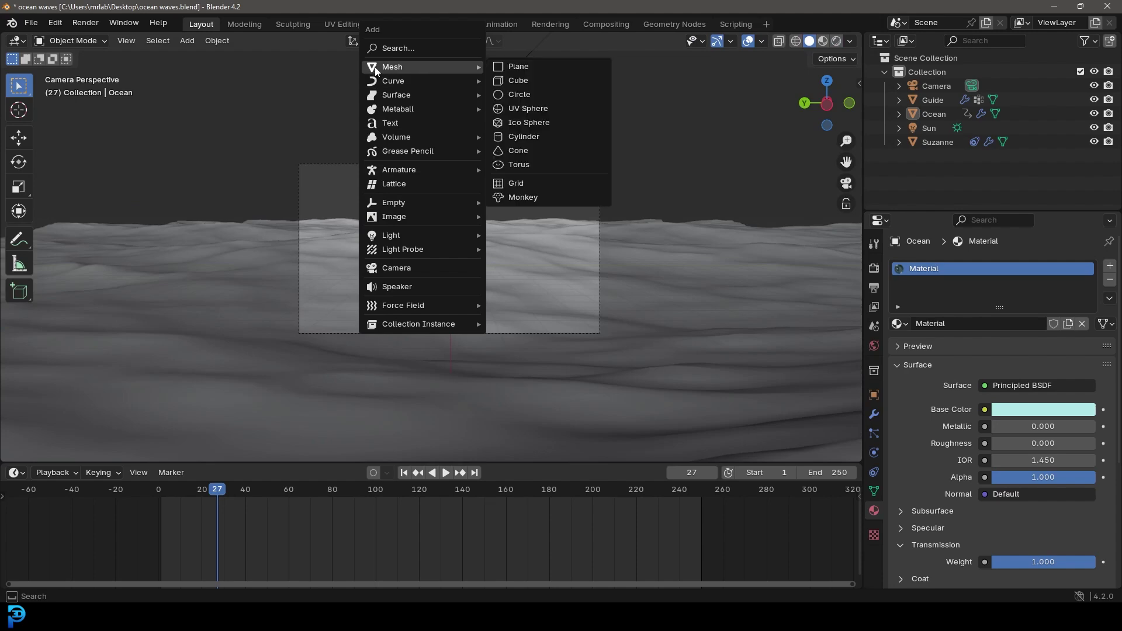
{"action": "left_click", "coordinate": [514, 66]}
{"action": "key", "text": "KP_0"}
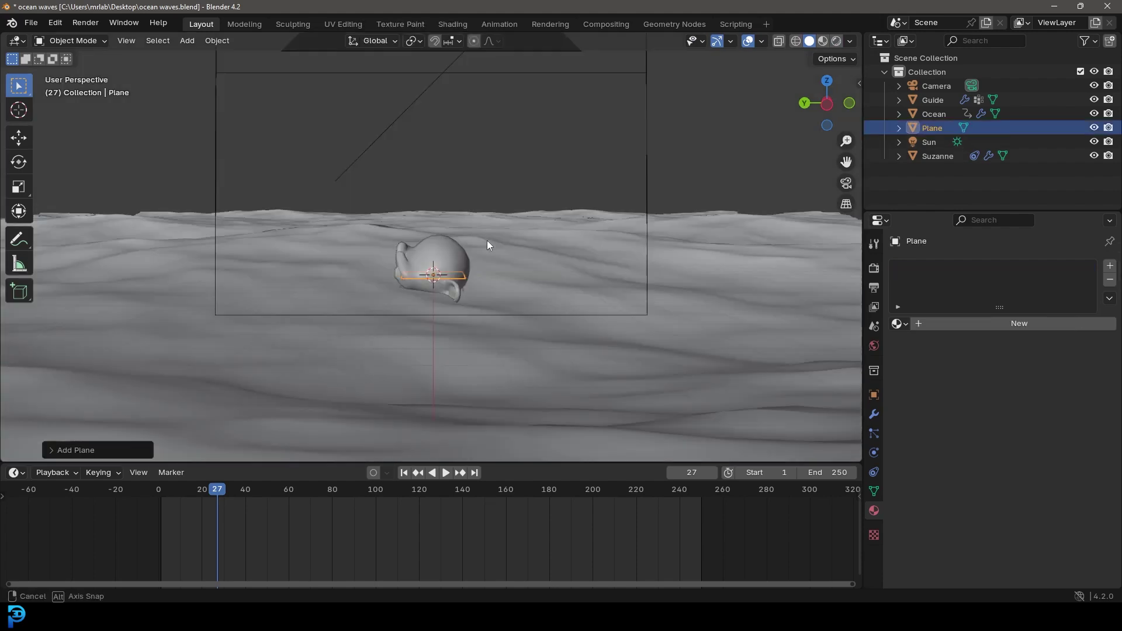
{"action": "scroll", "coordinate": [454, 242], "scroll_direction": "down", "scroll_amount": 10}
{"action": "key", "text": "s"}
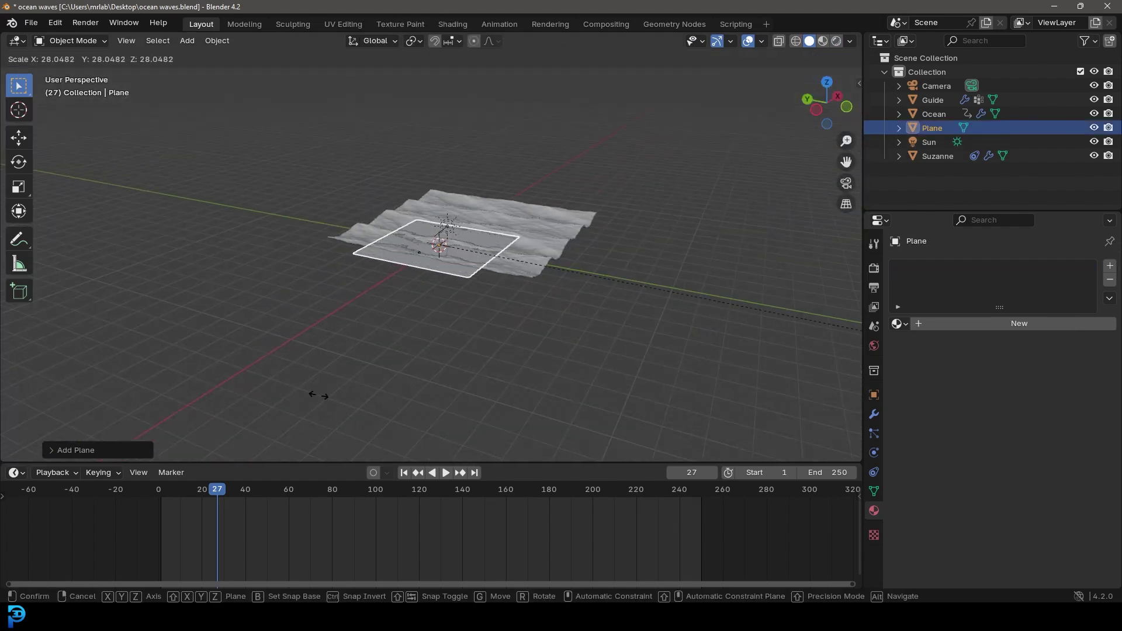
{"action": "left_click", "coordinate": [24, 46]}
Step: Position the plane over the ocean area and lower it beneath the waves
{"action": "middle_click_drag", "start_coordinate": [468, 208], "coordinate": [621, 279]}
{"action": "key", "text": "g"}
{"action": "key", "text": "y"}
{"action": "key", "text": "x"}
{"action": "left_click", "coordinate": [506, 266]}
{"action": "key", "text": "g"}
{"action": "key", "text": "z"}
{"action": "left_click", "coordinate": [502, 276]}
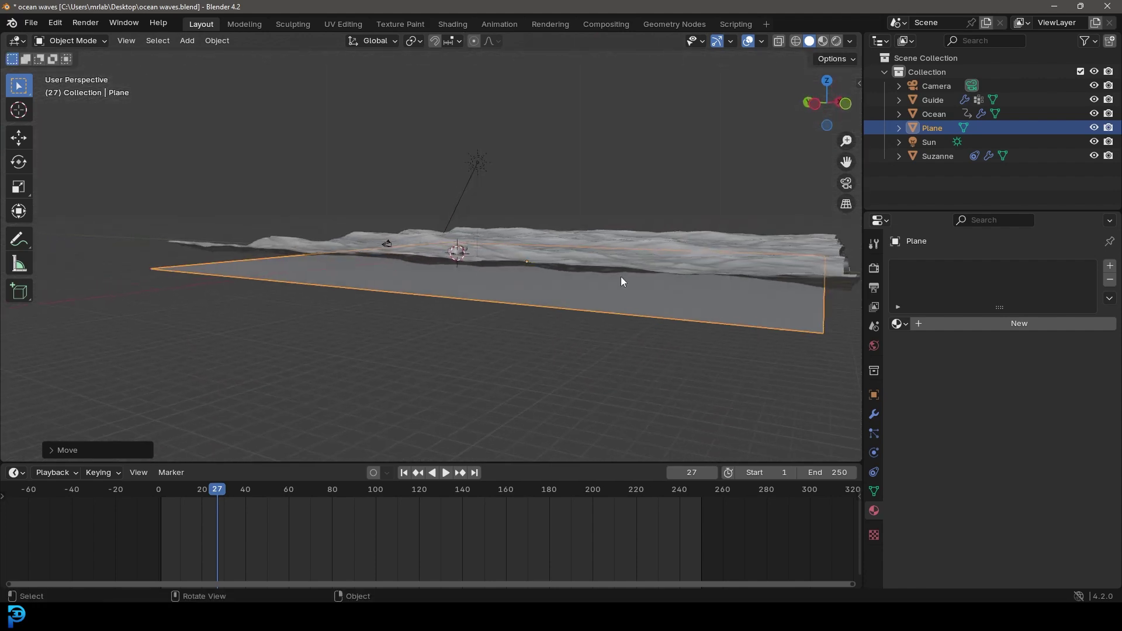
Step: Give the plane a new material named 'floor' with a dark blue base colour
{"action": "left_click", "coordinate": [1017, 324]}
{"action": "left_click", "coordinate": [1016, 324]}
{"action": "type", "text": "floor"}
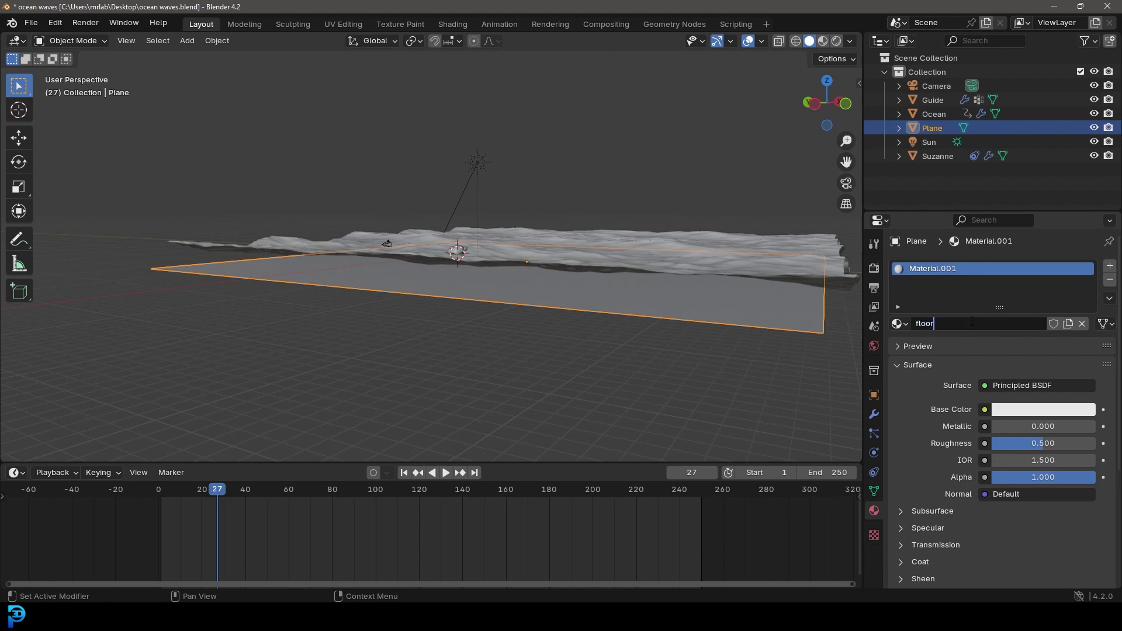
{"action": "key", "text": "Return"}
{"action": "left_click", "coordinate": [1022, 411]}
{"action": "left_click_drag", "start_coordinate": [1052, 230], "coordinate": [1029, 218]}
{"action": "left_click_drag", "start_coordinate": [1084, 234], "coordinate": [1084, 261]}
Step: Preview the camera view in Rendered shading with a render region around the camera frame
{"action": "key", "text": "KP_0"}
{"action": "scroll", "coordinate": [465, 266], "scroll_direction": "up", "scroll_amount": 2}
{"action": "key", "text": "z"}
{"action": "left_click", "coordinate": [461, 203]}
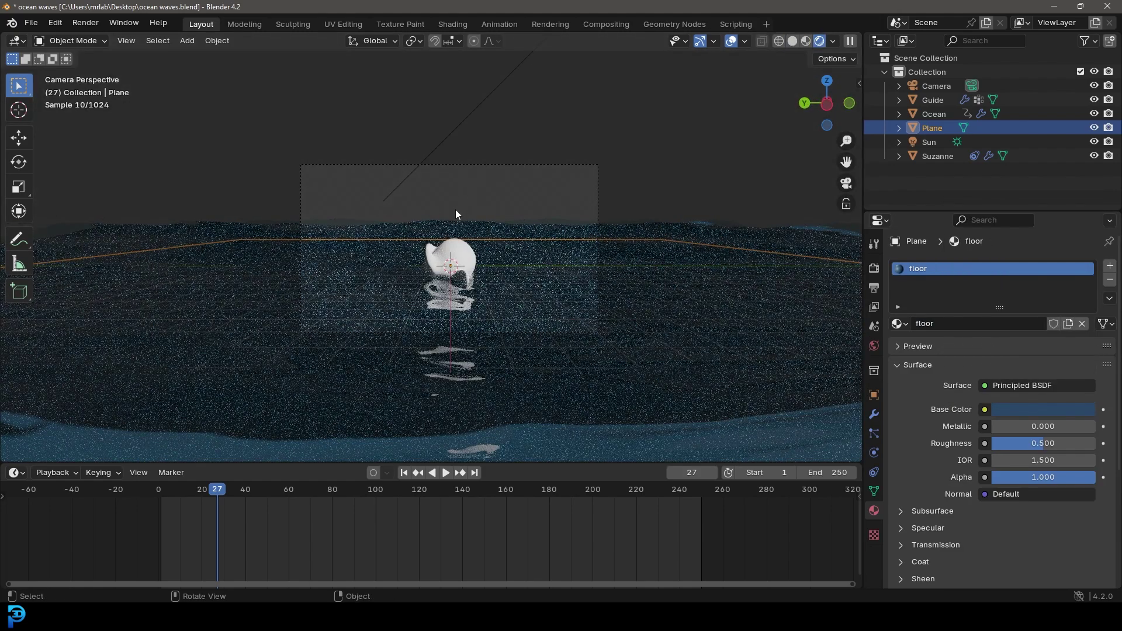
{"action": "key", "text": "ctrl+b"}
{"action": "left_click_drag", "start_coordinate": [255, 123], "coordinate": [663, 365]}
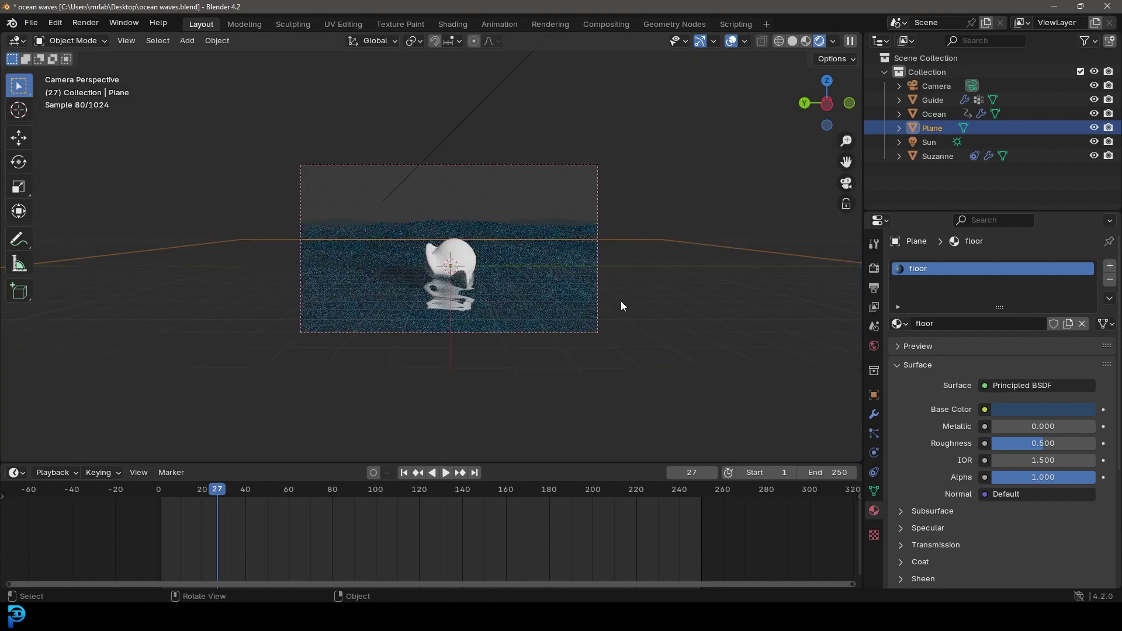
{"action": "scroll", "coordinate": [608, 299], "scroll_direction": "up", "scroll_amount": 3}
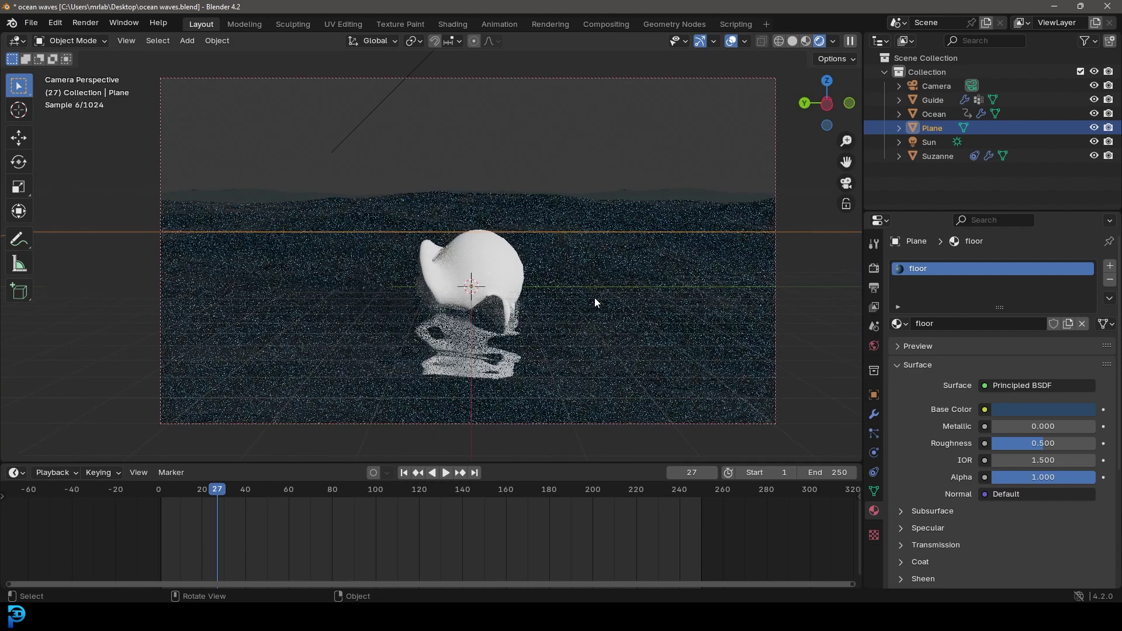
Step: Save the file, deselect the plane, and return to Solid shading
{"action": "key", "text": "ctrl+s"}
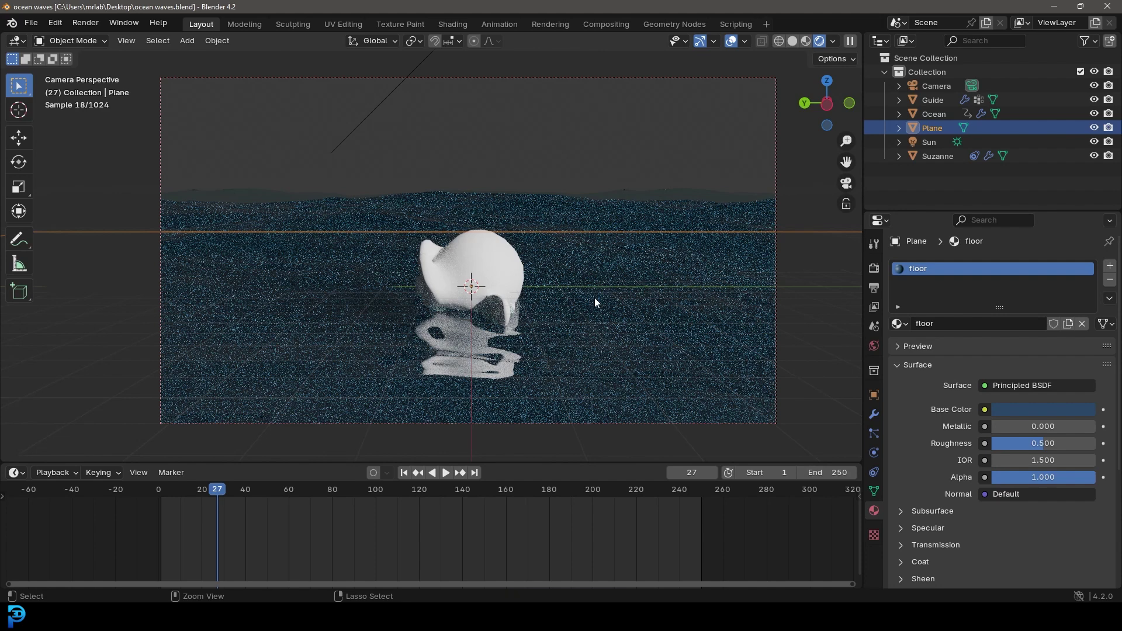
{"action": "key", "text": "alt+a"}
{"action": "key", "text": "z"}
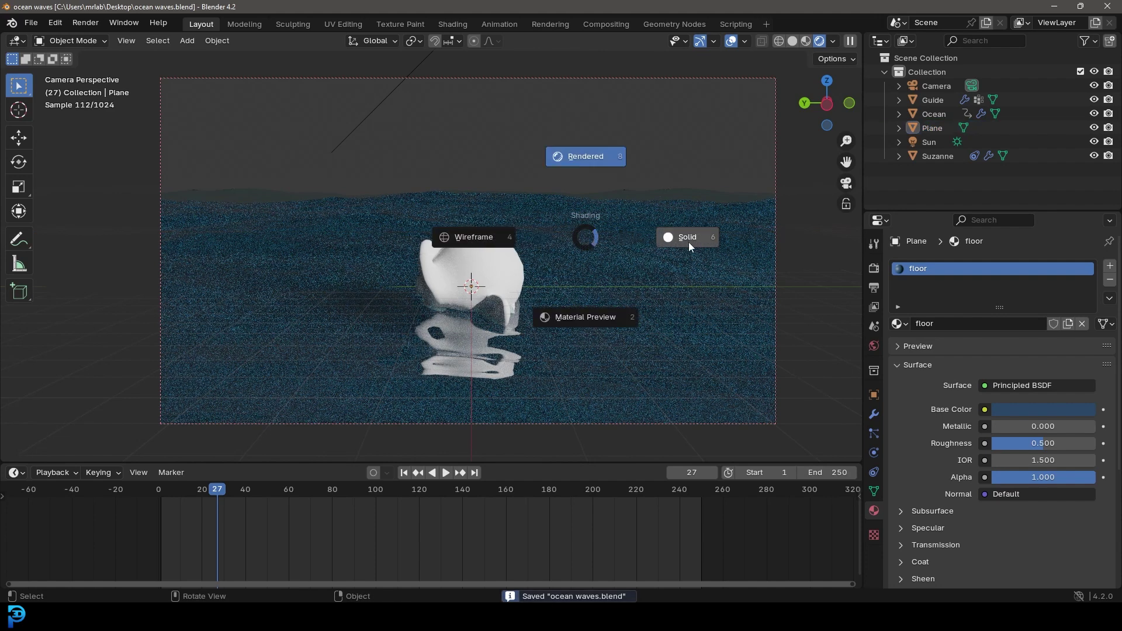
{"action": "left_click", "coordinate": [690, 241]}
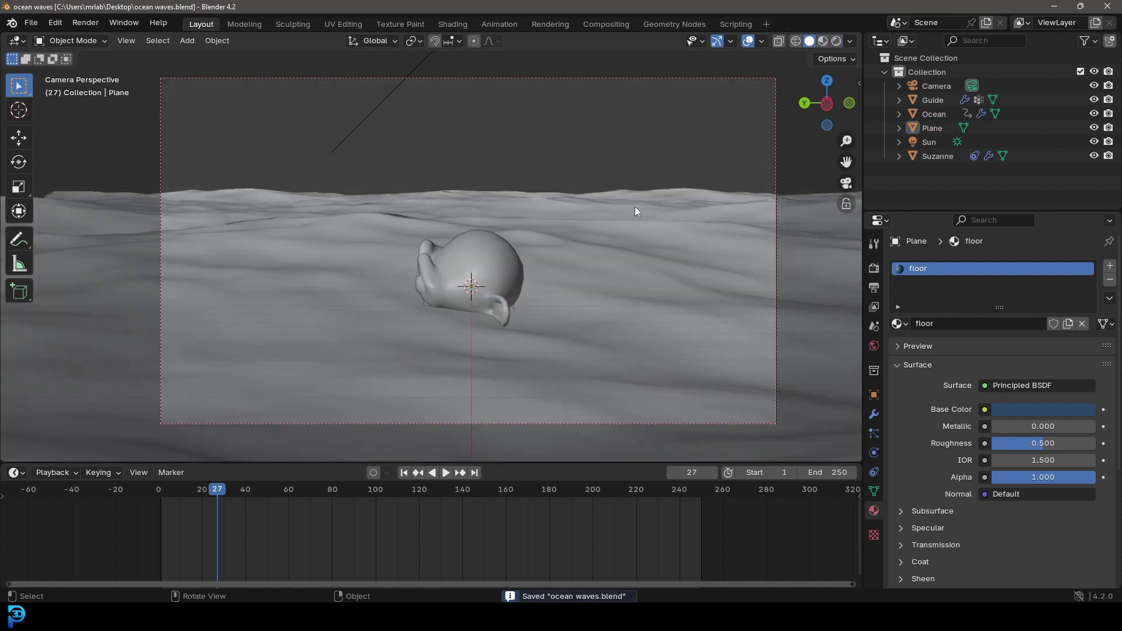
Step: Drive the world colour with a Sky Texture and preview it in Rendered shading
{"action": "left_click", "coordinate": [874, 346]}
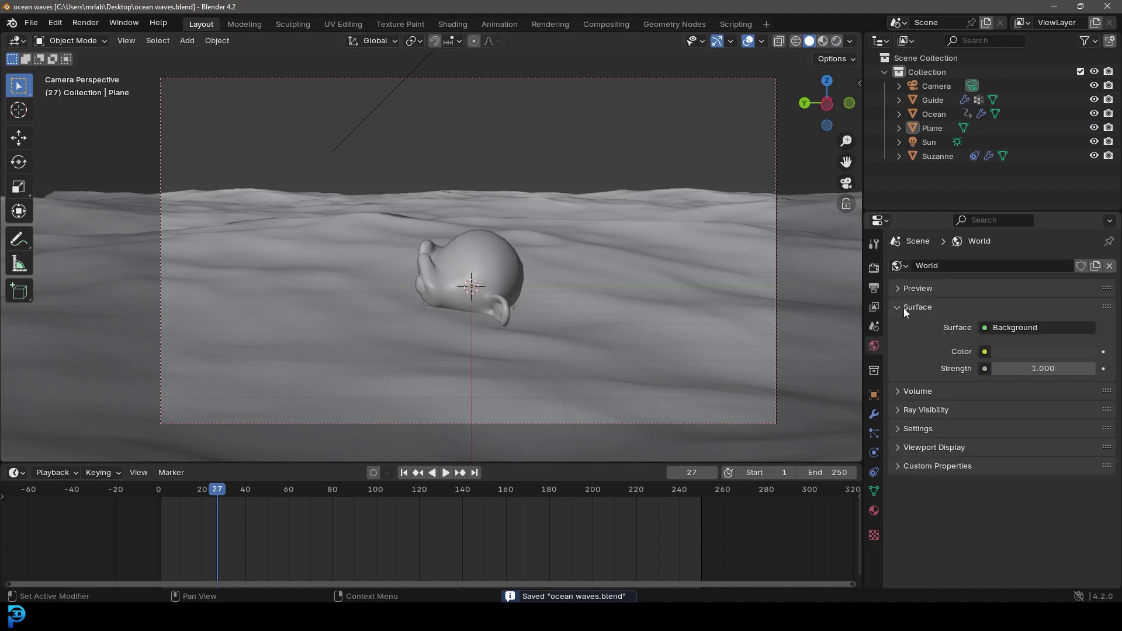
{"action": "left_click", "coordinate": [984, 351]}
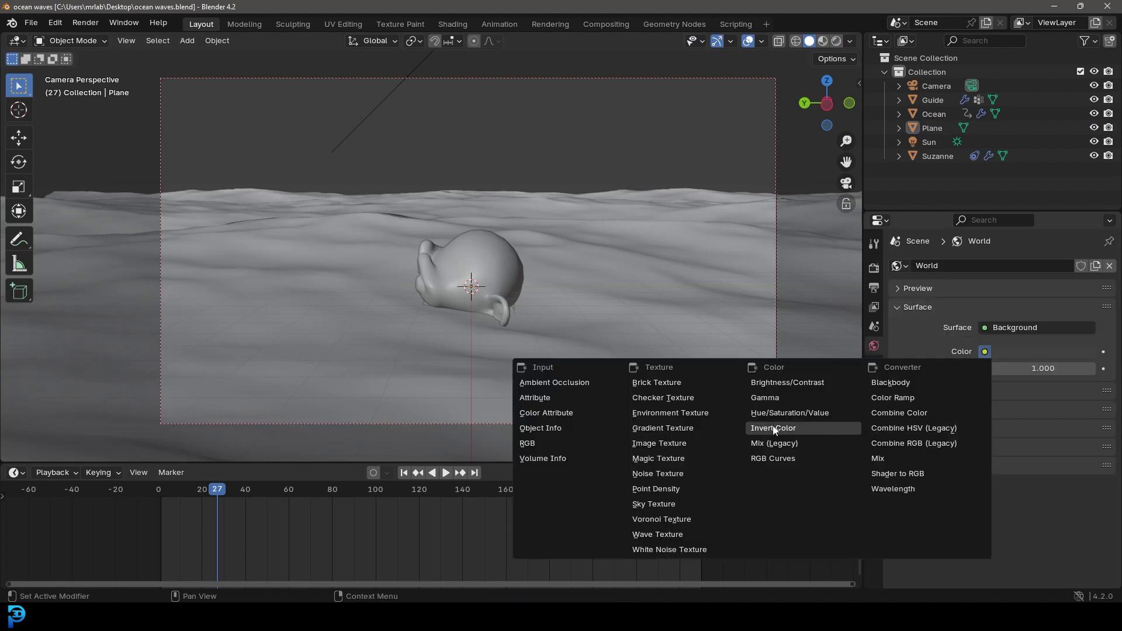
{"action": "left_click", "coordinate": [657, 506]}
{"action": "key", "text": "z"}
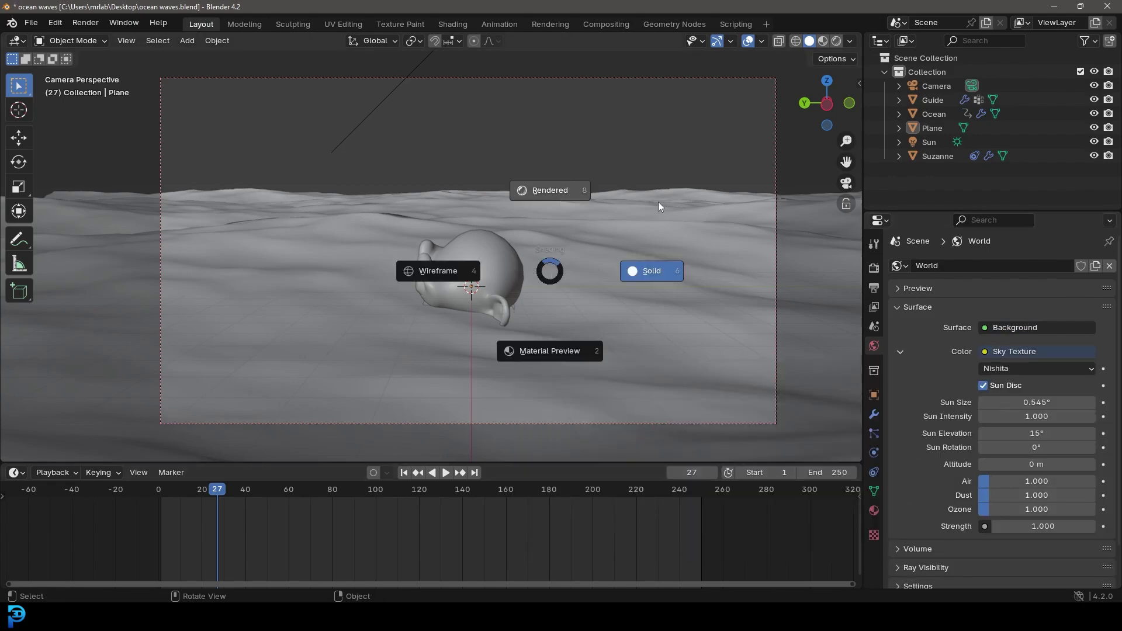
{"action": "left_click", "coordinate": [660, 212]}
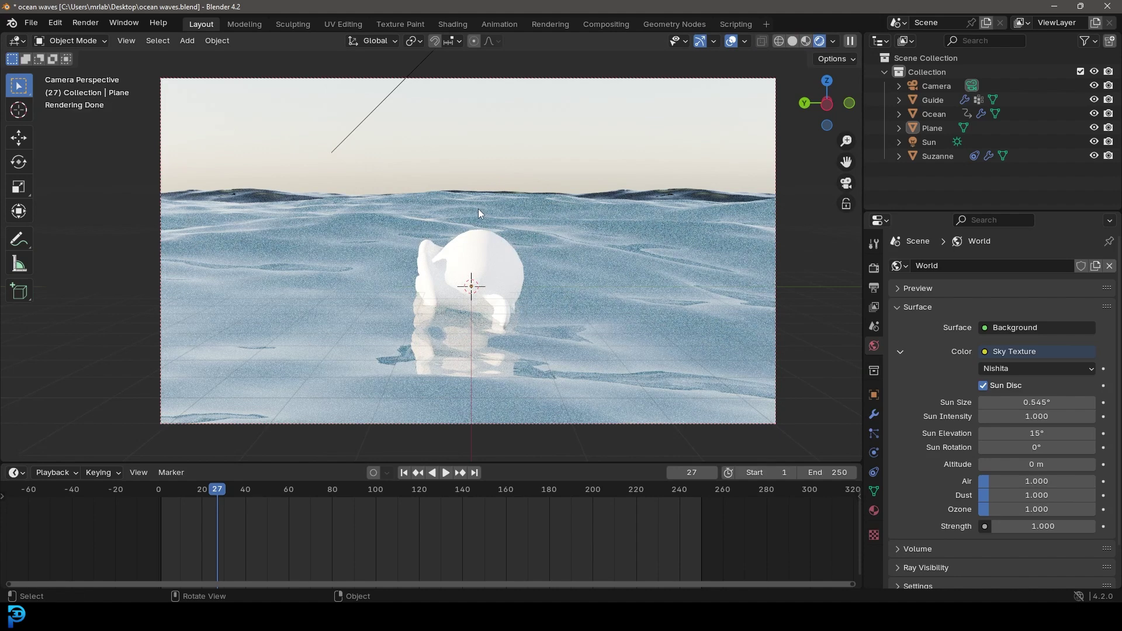
Step: Return to Solid shading and replace the sky with an Environment Texture
{"action": "key", "text": "z"}
{"action": "left_click", "coordinate": [581, 211]}
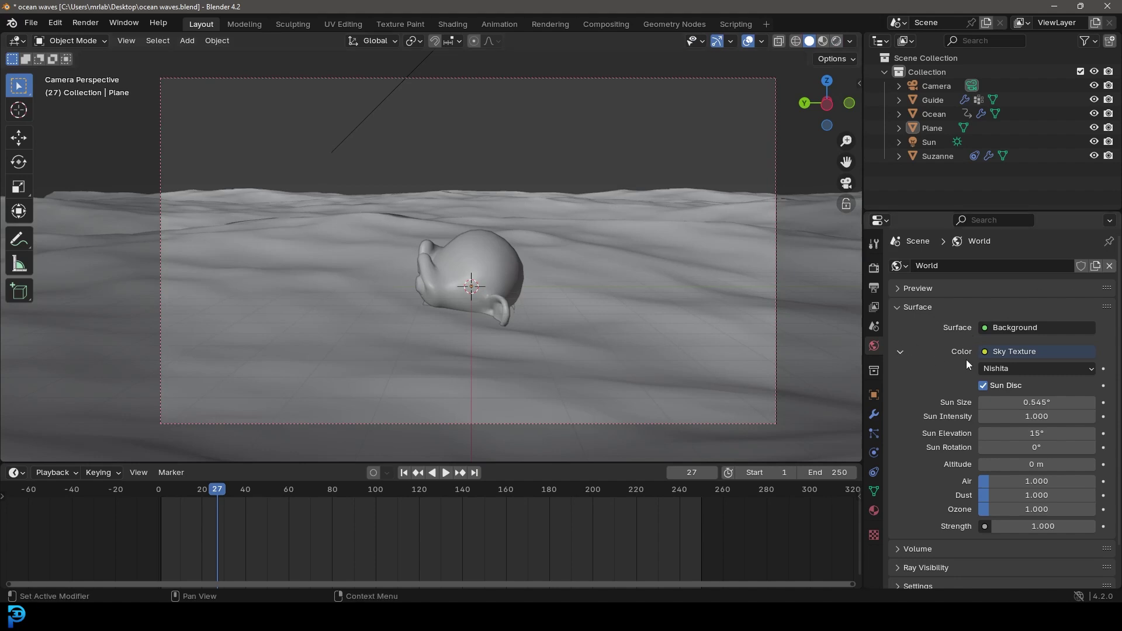
{"action": "left_click", "coordinate": [1002, 350]}
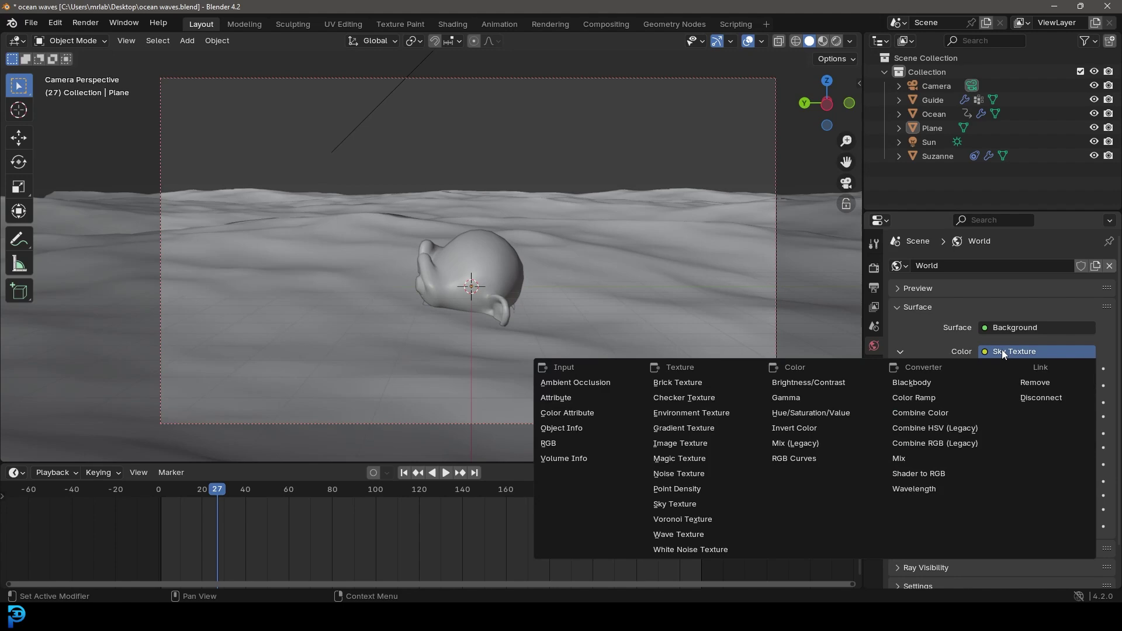
{"action": "left_click", "coordinate": [728, 413]}
Step: Load evening_road_01_puresky_4k.exr from the HDRIs folder as the environment image
{"action": "left_click", "coordinate": [1054, 370]}
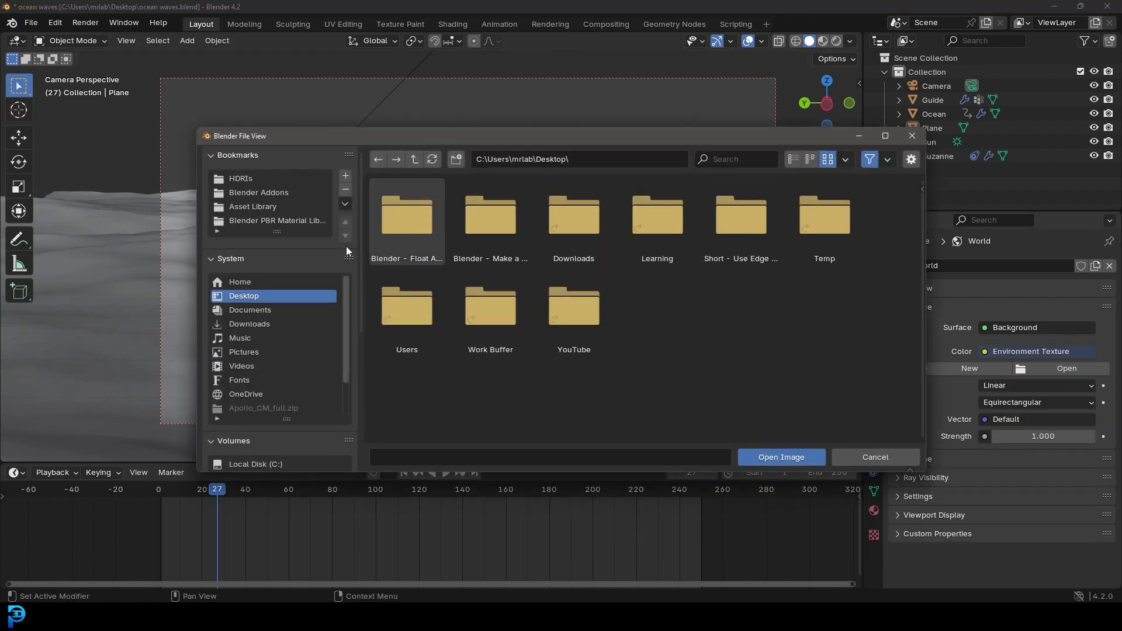
{"action": "left_click", "coordinate": [263, 178]}
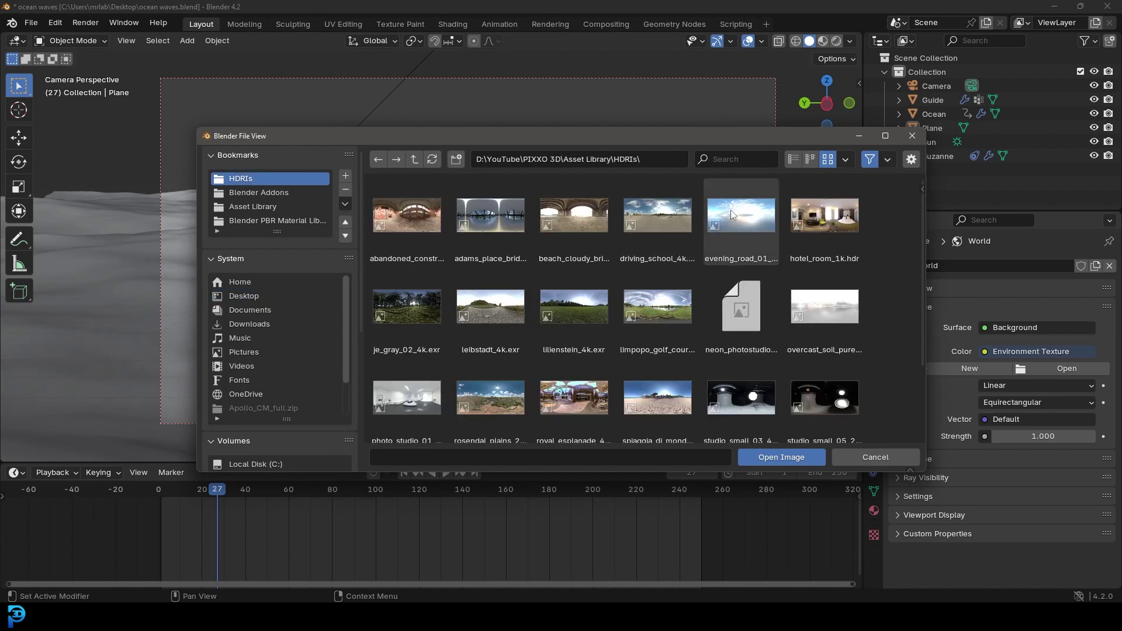
{"action": "left_click", "coordinate": [743, 234]}
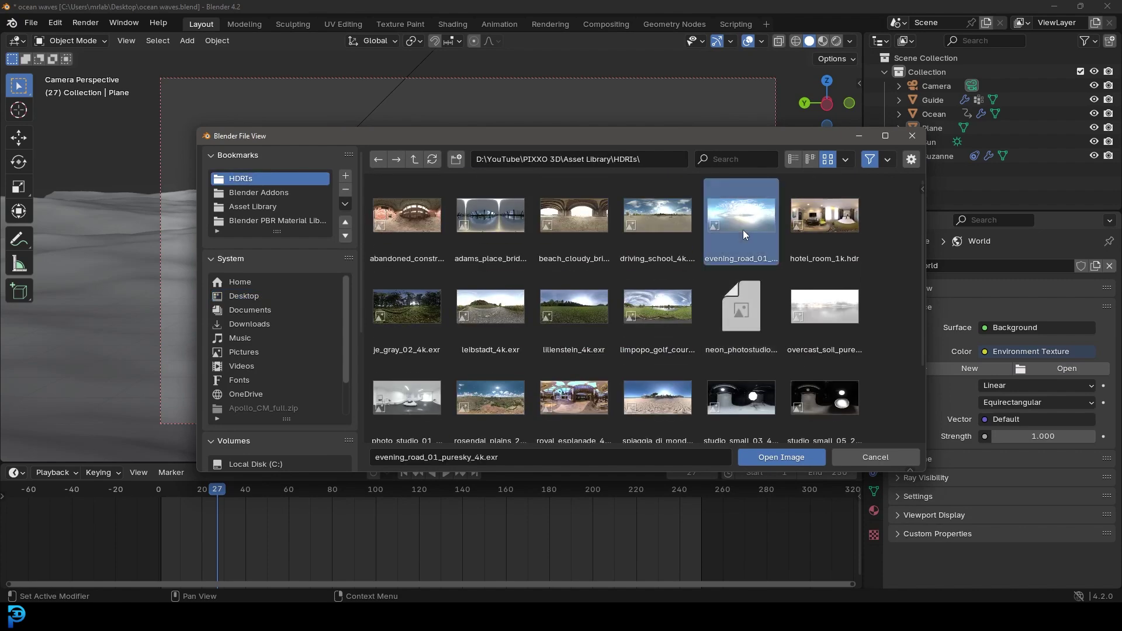
{"action": "left_click", "coordinate": [781, 456]}
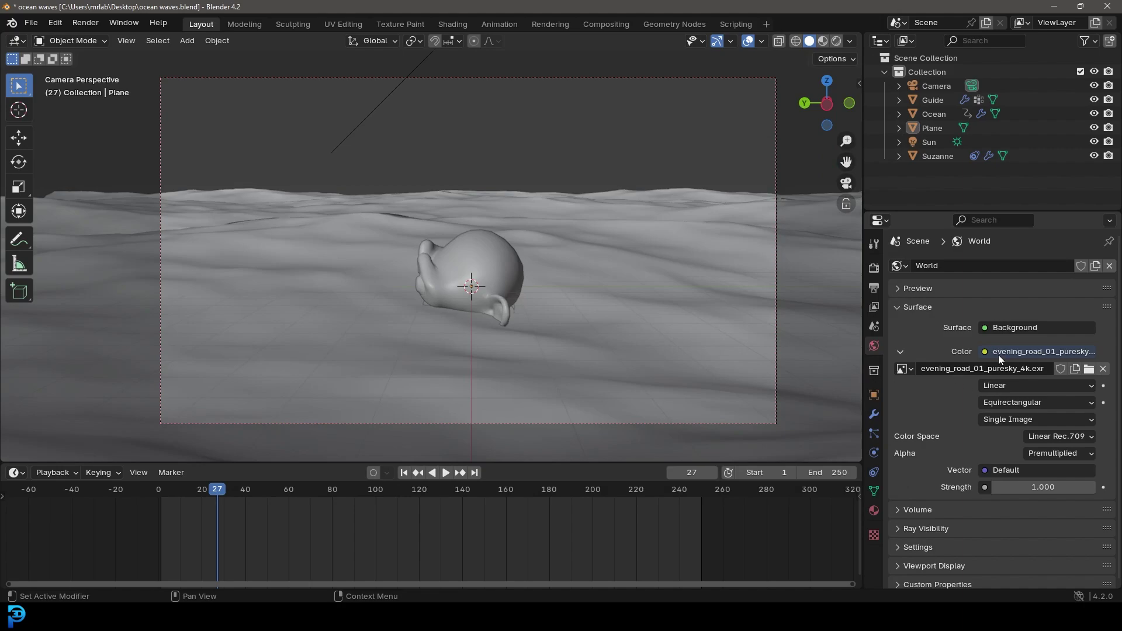
Step: Preview the HDRI lighting in Rendered shading and save the file
{"action": "middle_click_drag", "start_coordinate": [540, 258], "coordinate": [542, 265], "text": "shift"}
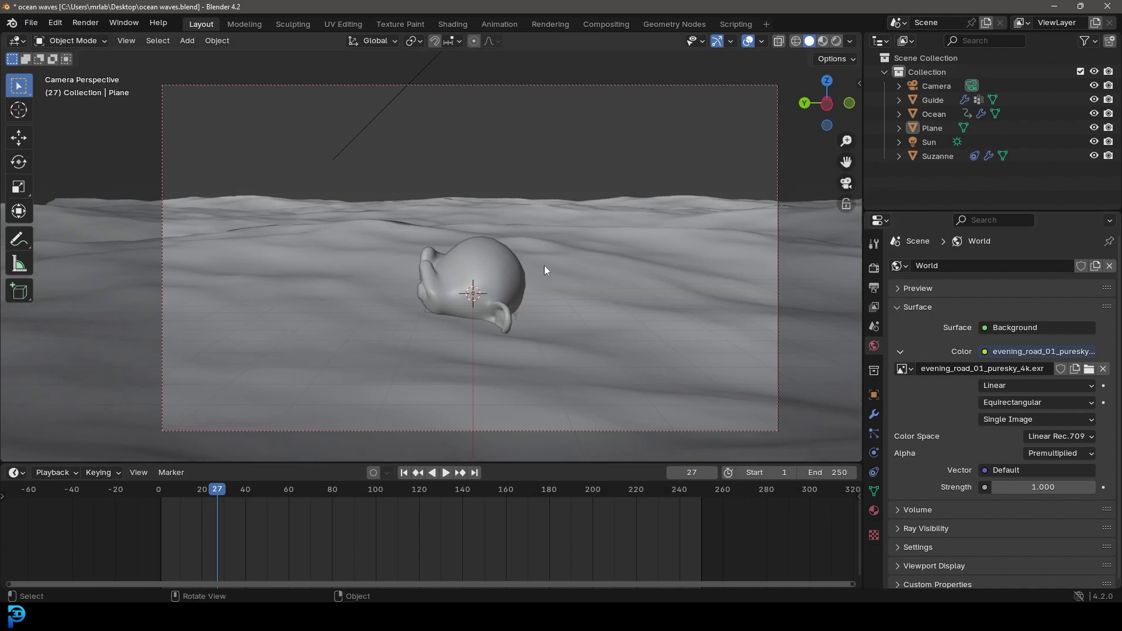
{"action": "key", "text": "z"}
{"action": "left_click", "coordinate": [637, 261]}
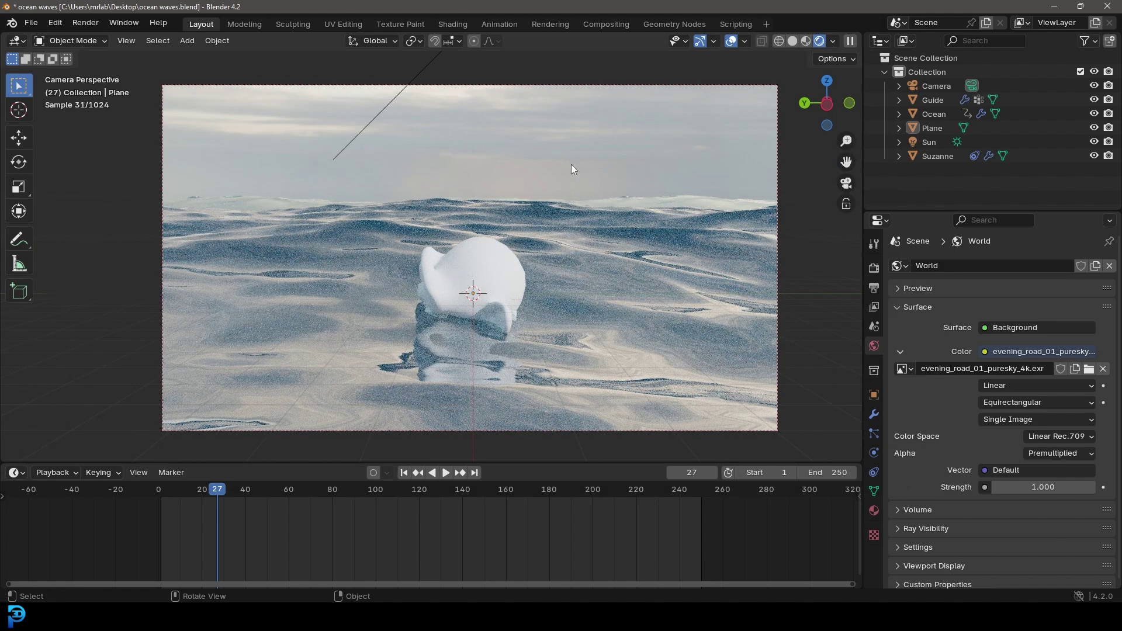
{"action": "key", "text": "ctrl+s"}
{"action": "key", "text": "z"}
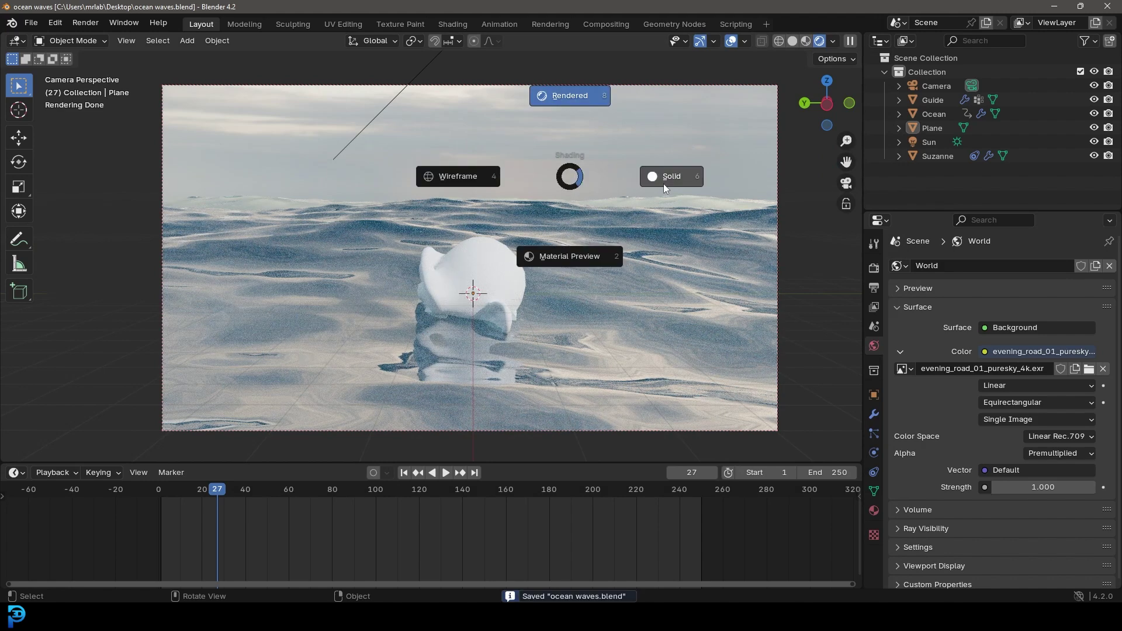
{"action": "left_click", "coordinate": [567, 173]}
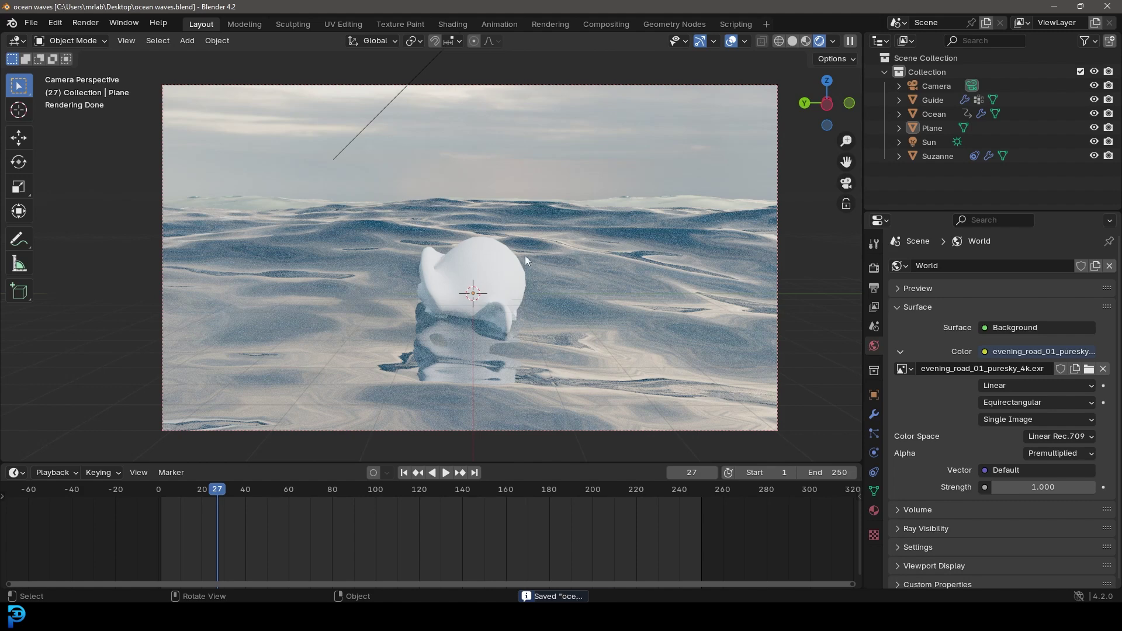
Step: Switch back to Solid shading, save again, and select the Ocean object
{"action": "key", "text": "z"}
{"action": "left_click", "coordinate": [681, 255]}
{"action": "key", "text": "ctrl+s"}
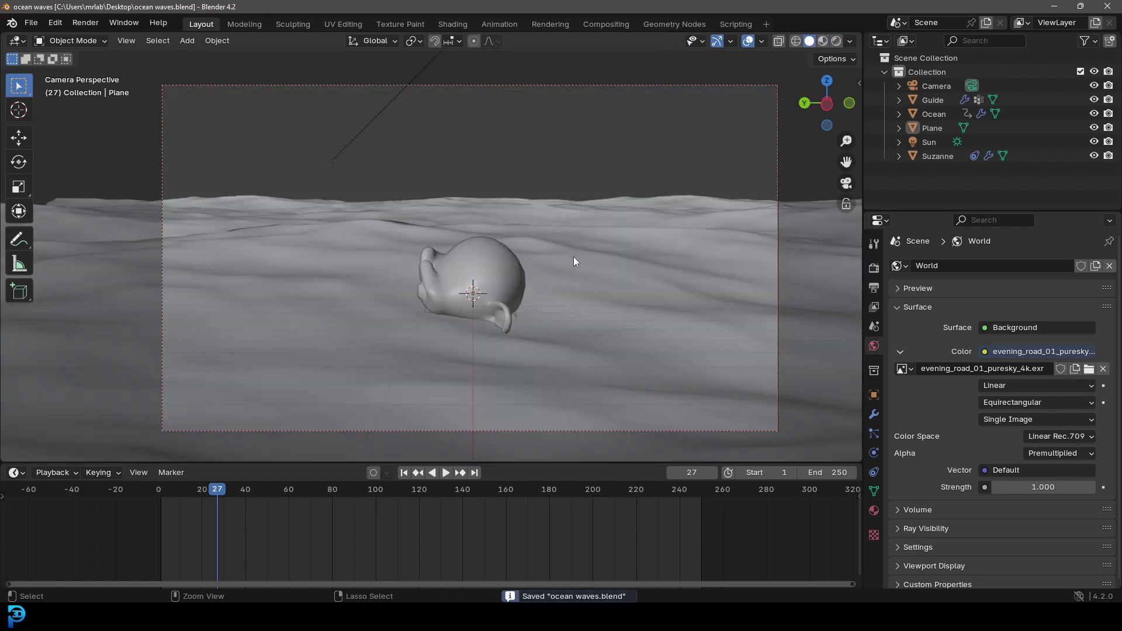
{"action": "left_click", "coordinate": [581, 227]}
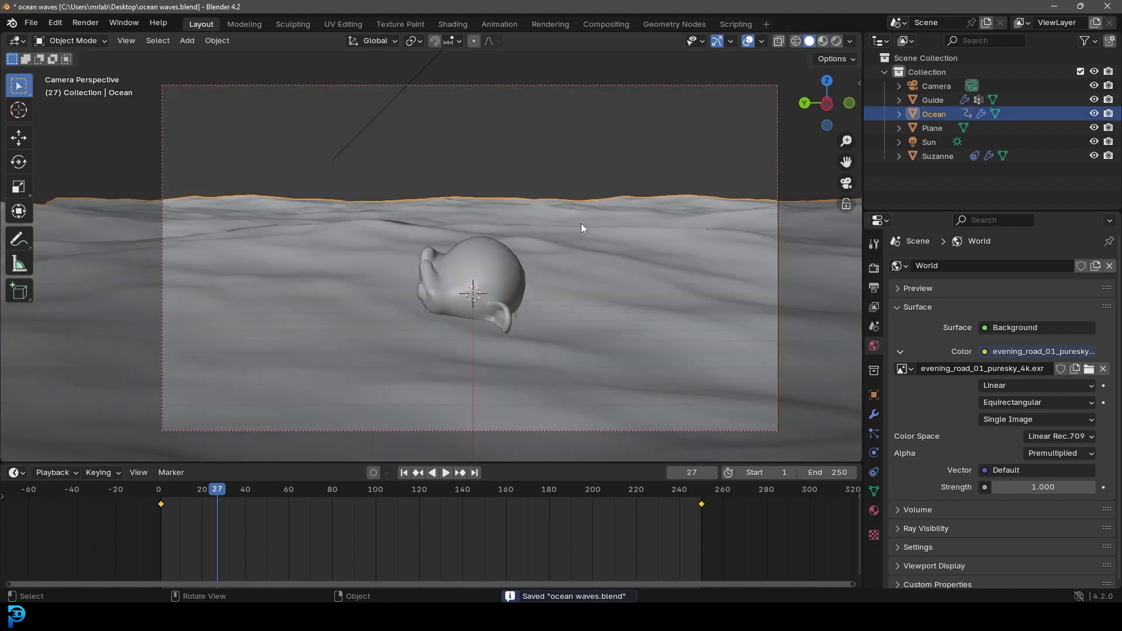
{"action": "left_click", "coordinate": [451, 24]}
Step: Show the camera view as a rendered preview beside the node editor
{"action": "key", "text": "KP_0"}
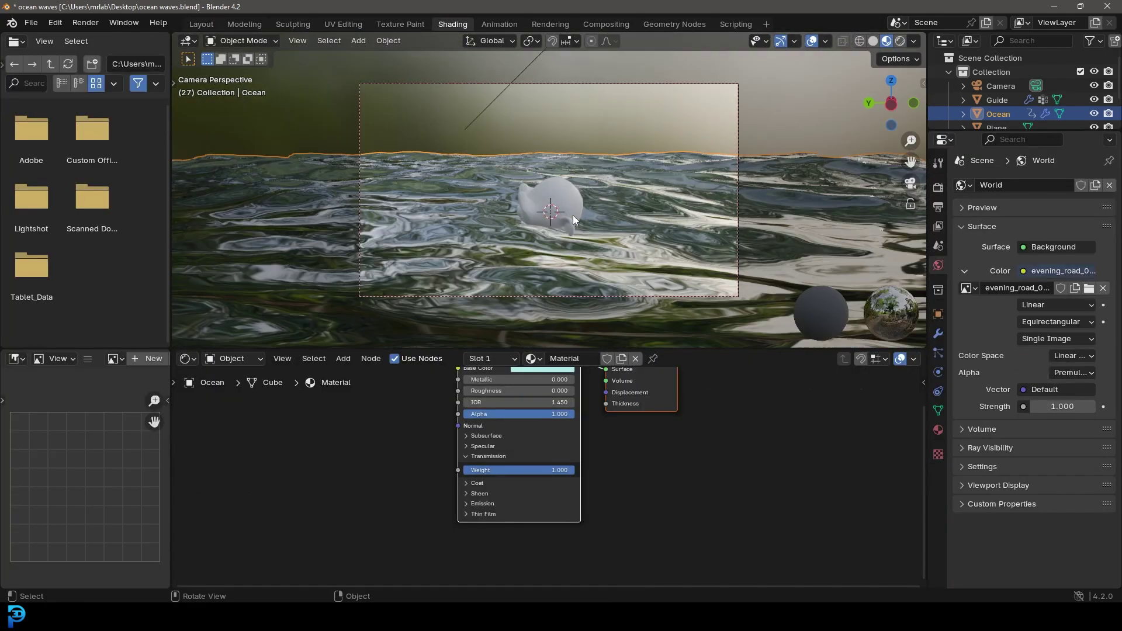
{"action": "key", "text": "z"}
{"action": "left_click", "coordinate": [650, 151]}
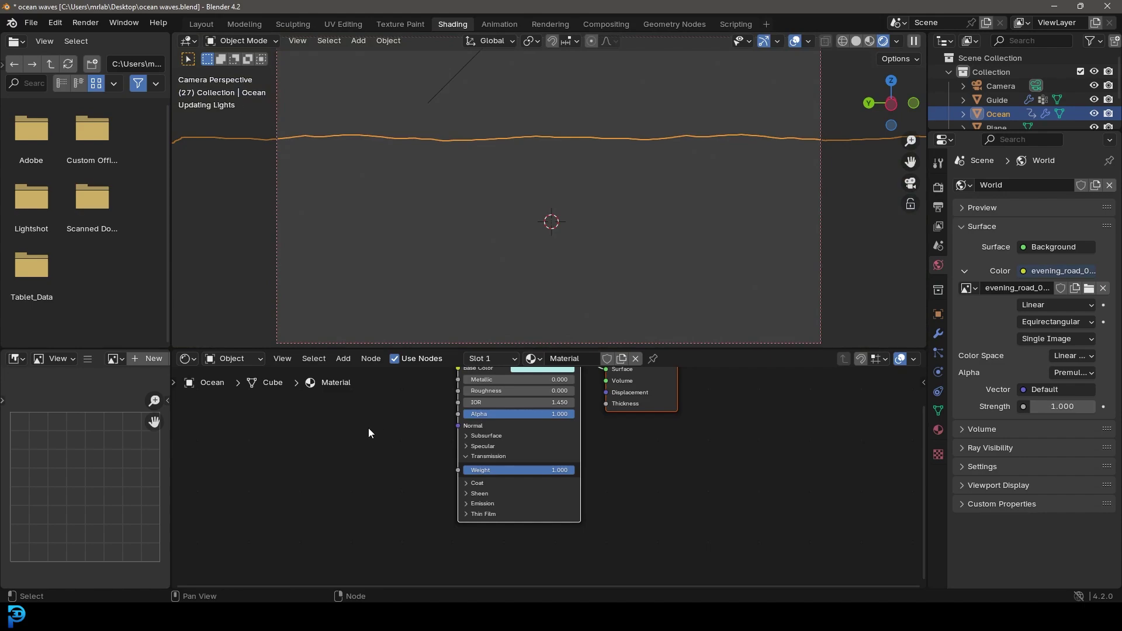
{"action": "middle_click_drag", "start_coordinate": [370, 430], "coordinate": [450, 451]}
Step: Add a Wave Texture node and link its Color to the shader's Normal
{"action": "key", "text": "shift+a"}
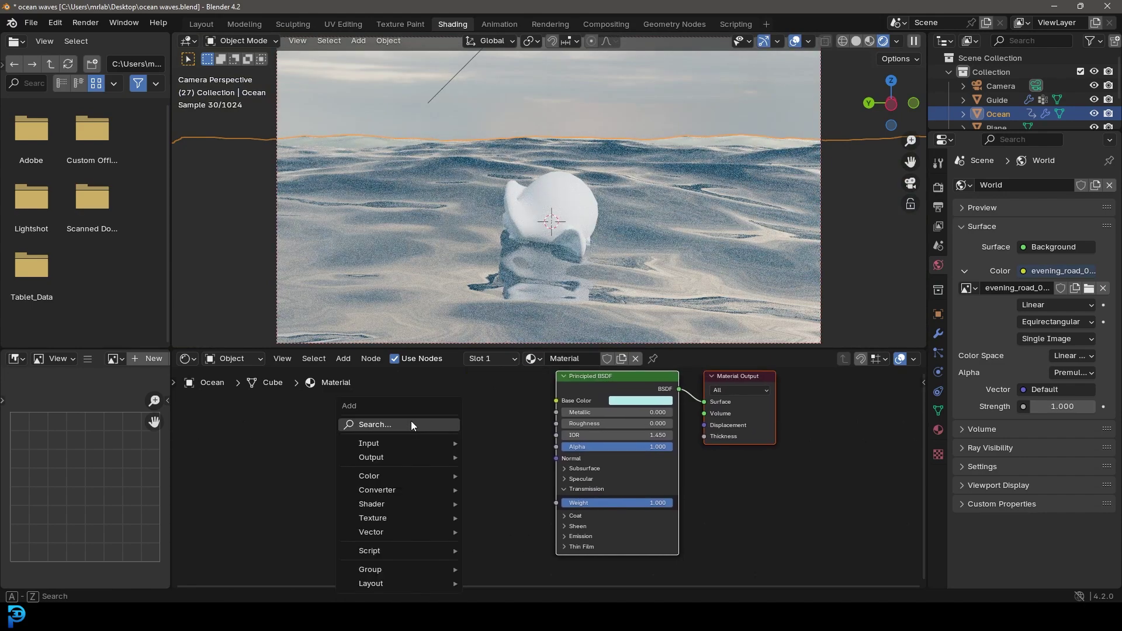
{"action": "left_click", "coordinate": [411, 423]}
{"action": "type", "text": "wave"}
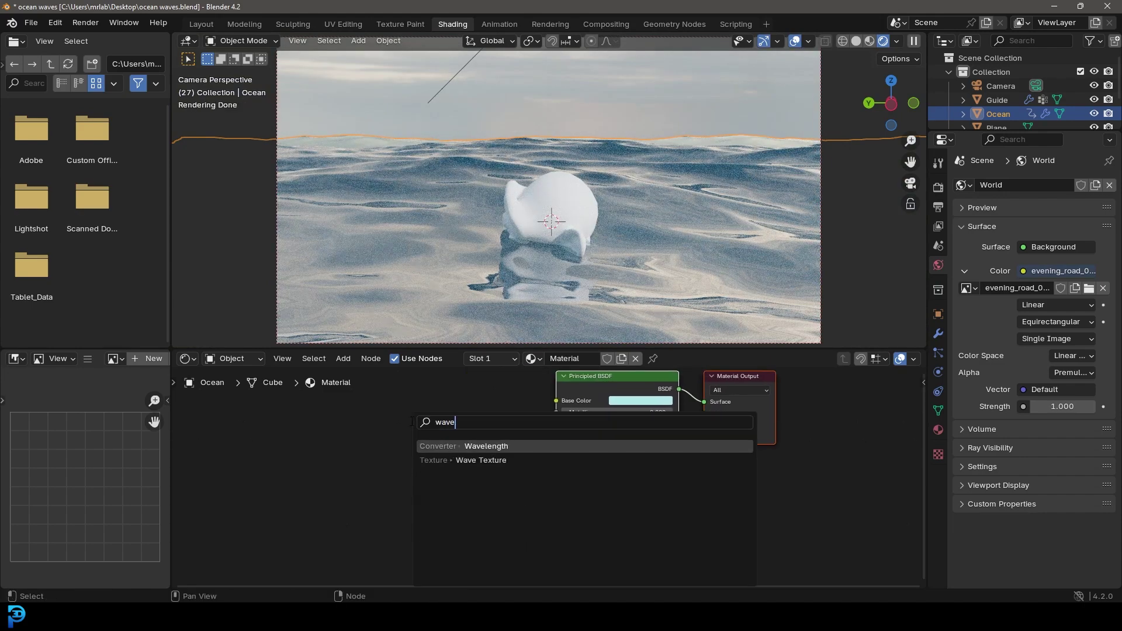
{"action": "key", "text": "Down"}
{"action": "key", "text": "Return"}
{"action": "left_click", "coordinate": [427, 434]}
{"action": "left_click_drag", "start_coordinate": [388, 424], "coordinate": [541, 464]}
{"action": "key", "text": "Home"}
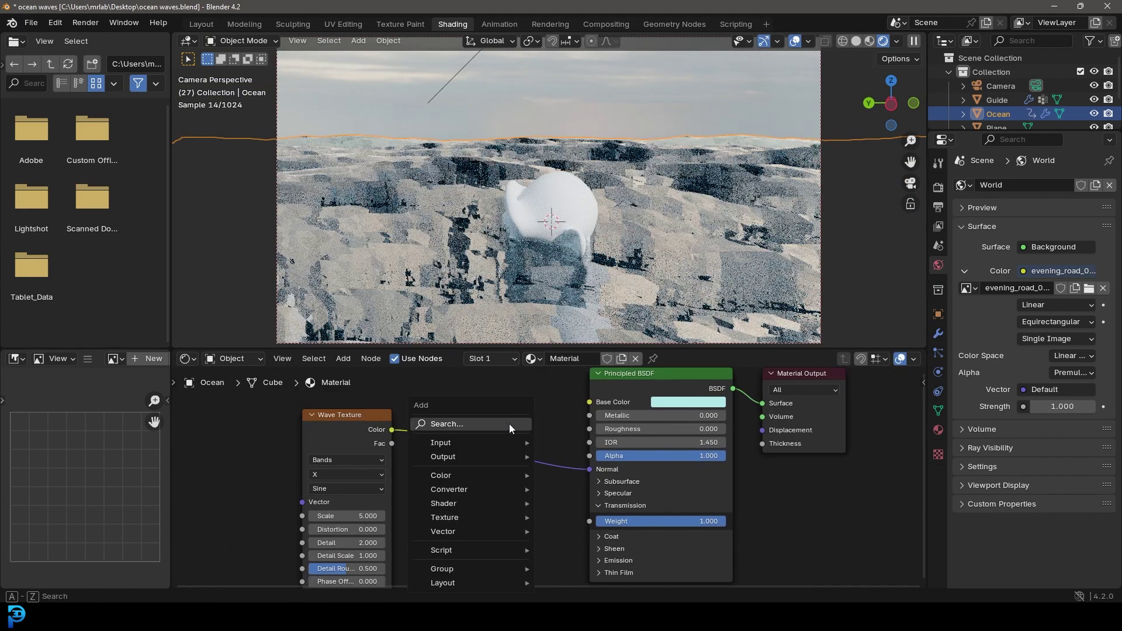
Step: Insert a Color Ramp node on the link between Wave Texture and shader
{"action": "key", "text": "shift+a"}
{"action": "type", "text": "color"}
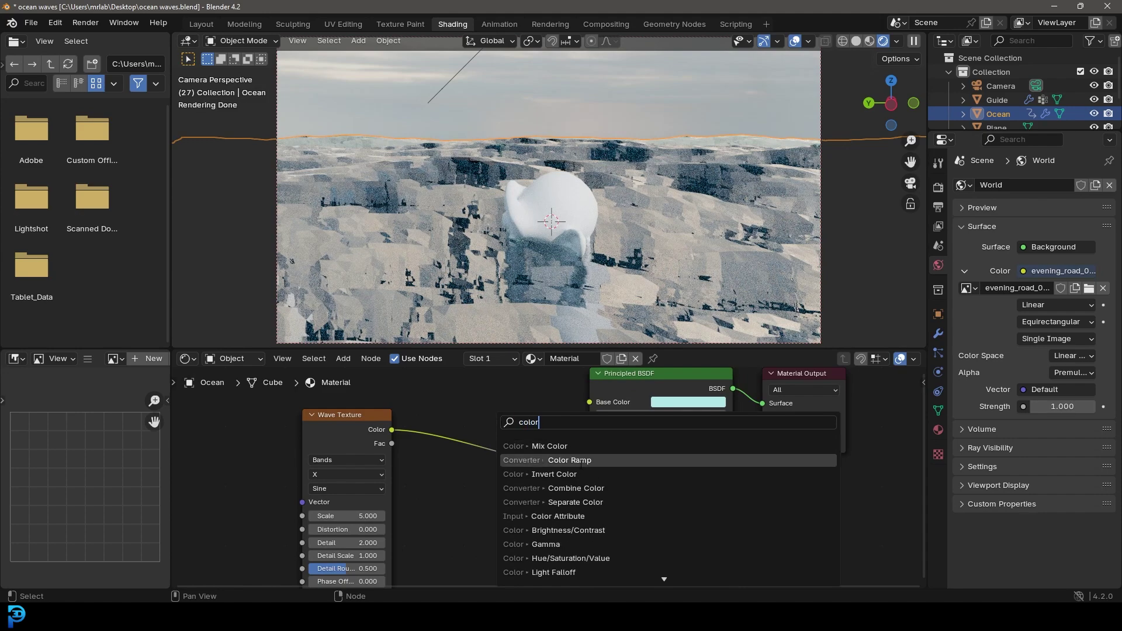
{"action": "left_click", "coordinate": [588, 461]}
{"action": "left_click", "coordinate": [537, 439]}
{"action": "left_click_drag", "start_coordinate": [234, 405], "coordinate": [345, 502]}
Step: Add a Bump node fed by the Color Ramp into the Normal, strength 0.05
{"action": "key", "text": "shift+a"}
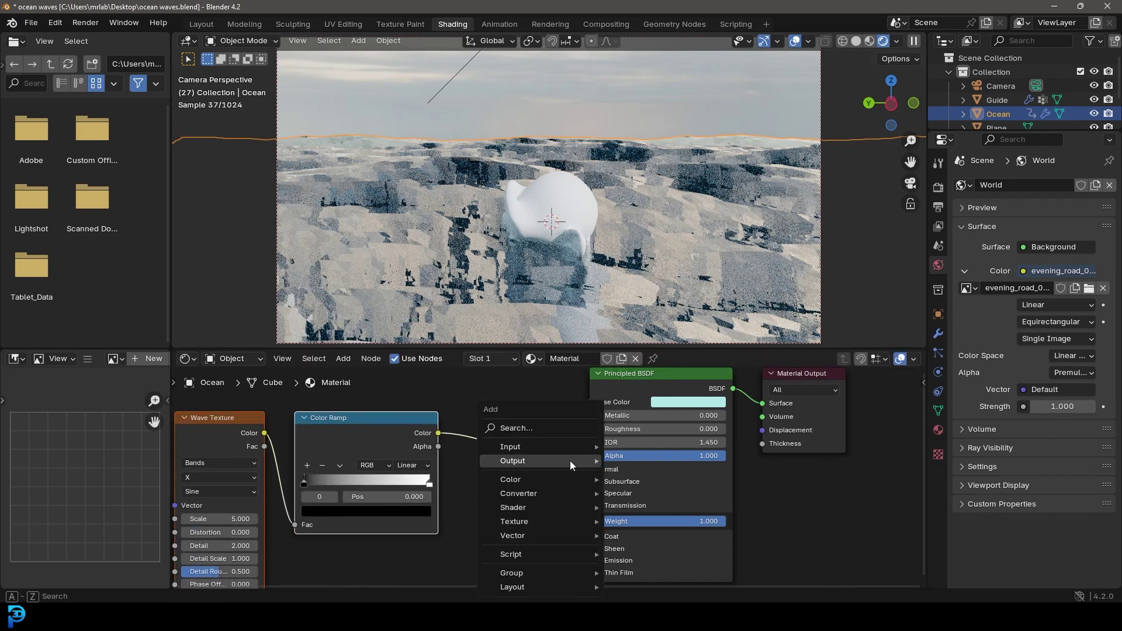
{"action": "left_click", "coordinate": [535, 430]}
{"action": "type", "text": "bump"}
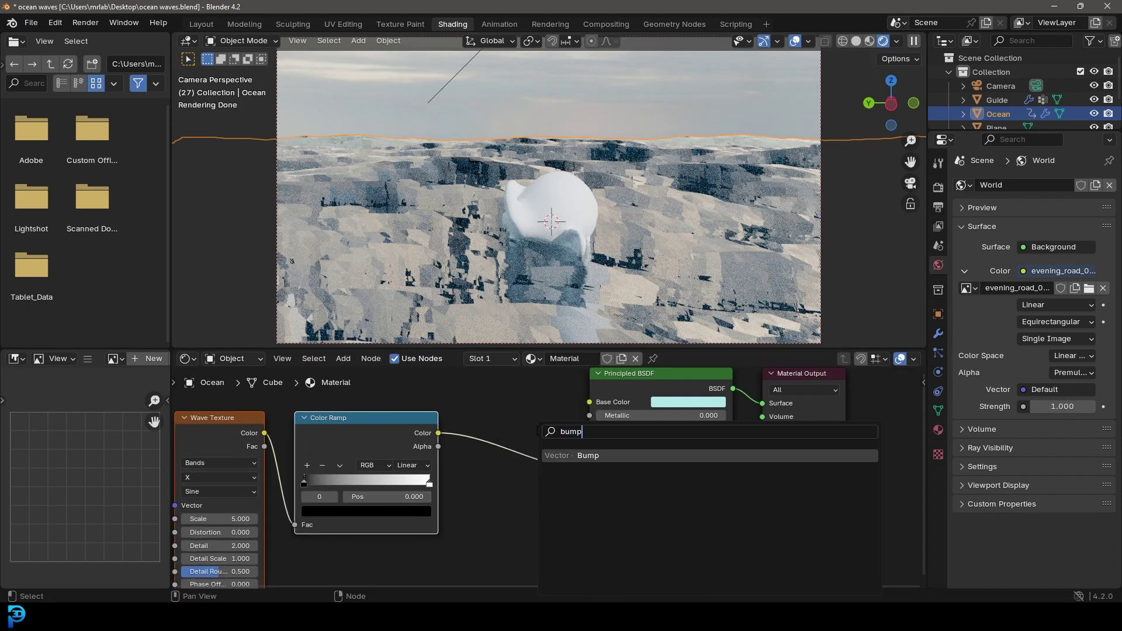
{"action": "left_click", "coordinate": [595, 458]}
{"action": "left_click", "coordinate": [467, 502]}
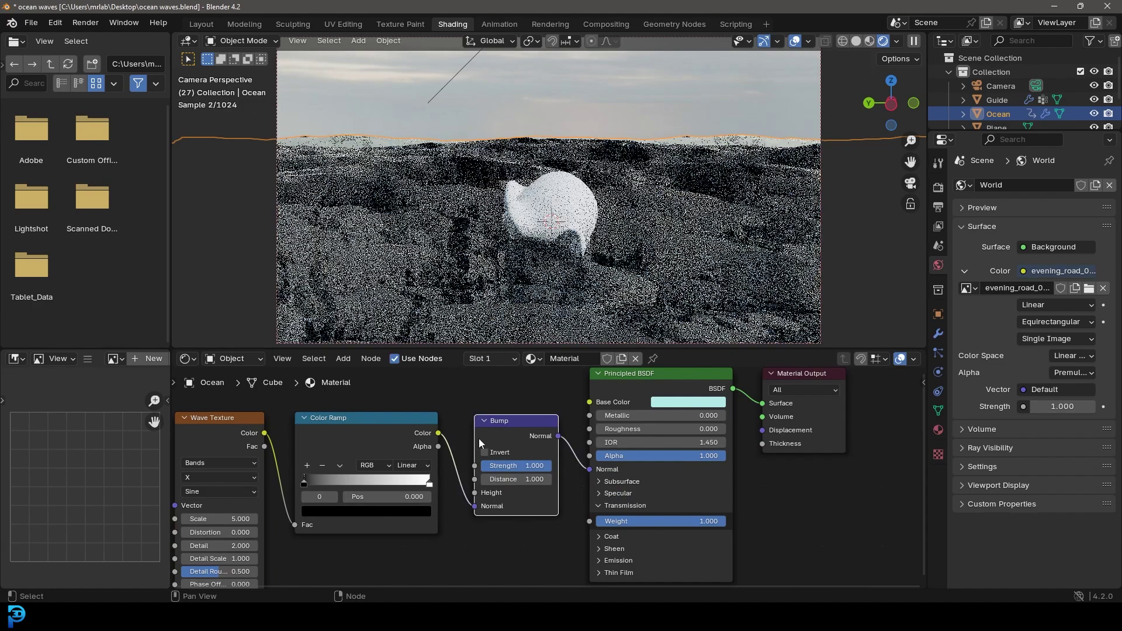
{"action": "left_click_drag", "start_coordinate": [467, 503], "coordinate": [474, 493]}
{"action": "double_click", "coordinate": [518, 466]}
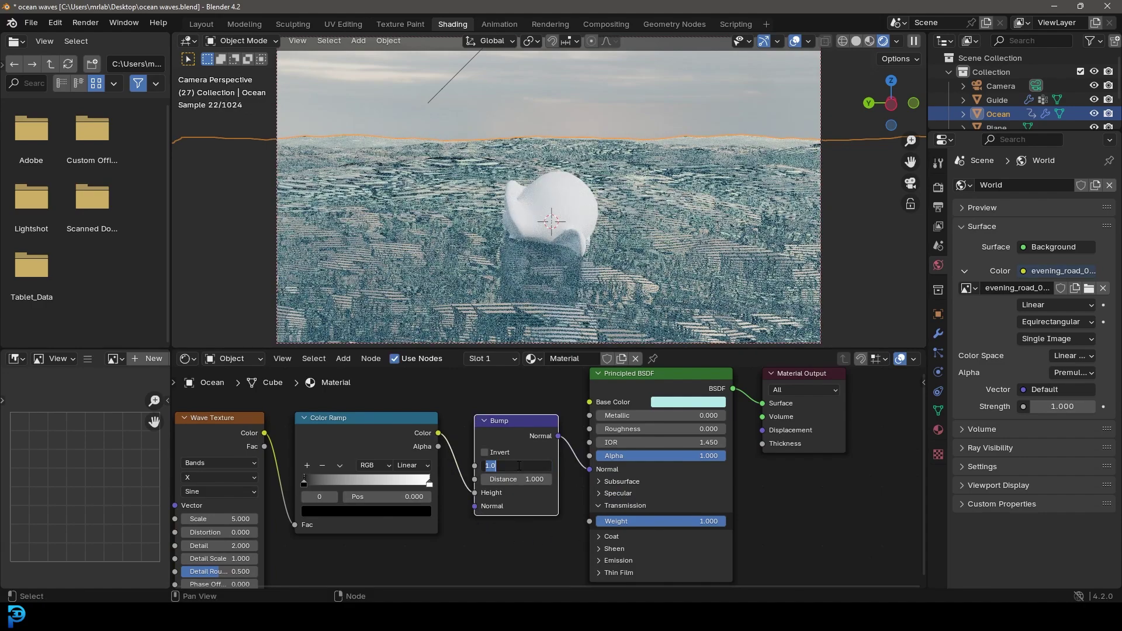
{"action": "type", "text": "0.05"}
{"action": "key", "text": "Return"}
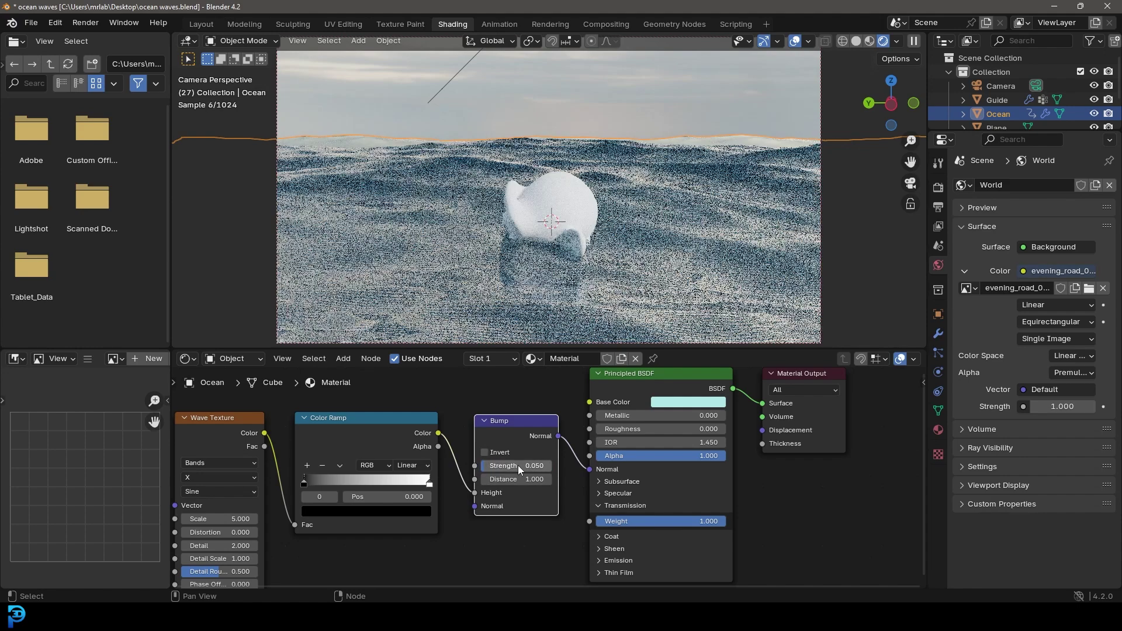
{"action": "middle_click_drag", "start_coordinate": [440, 407], "coordinate": [570, 392]}
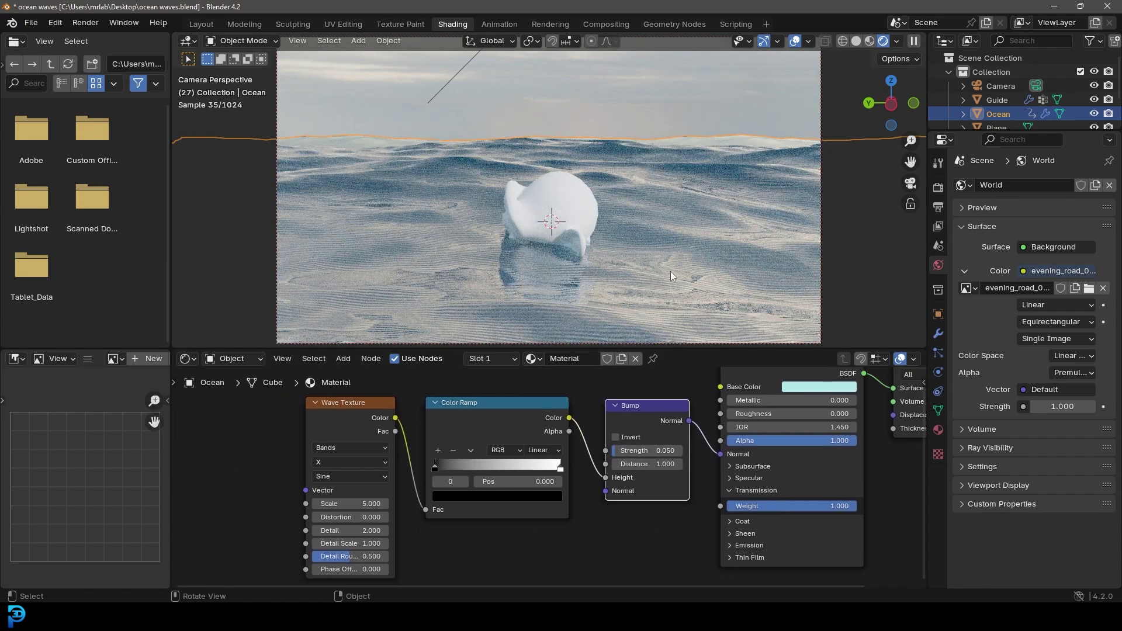
Step: Set the Wave Texture Distortion to 9 and Detail to 5
{"action": "scroll", "coordinate": [409, 489], "scroll_direction": "up", "scroll_amount": 2}
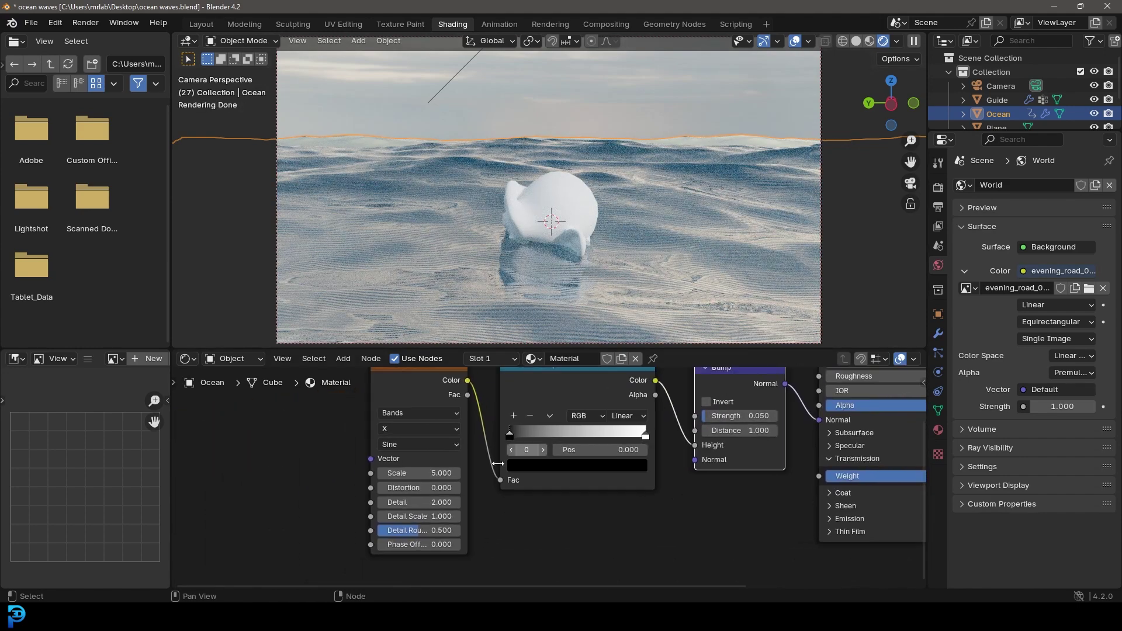
{"action": "left_click", "coordinate": [401, 489]}
{"action": "type", "text": "9"}
{"action": "key", "text": "Return"}
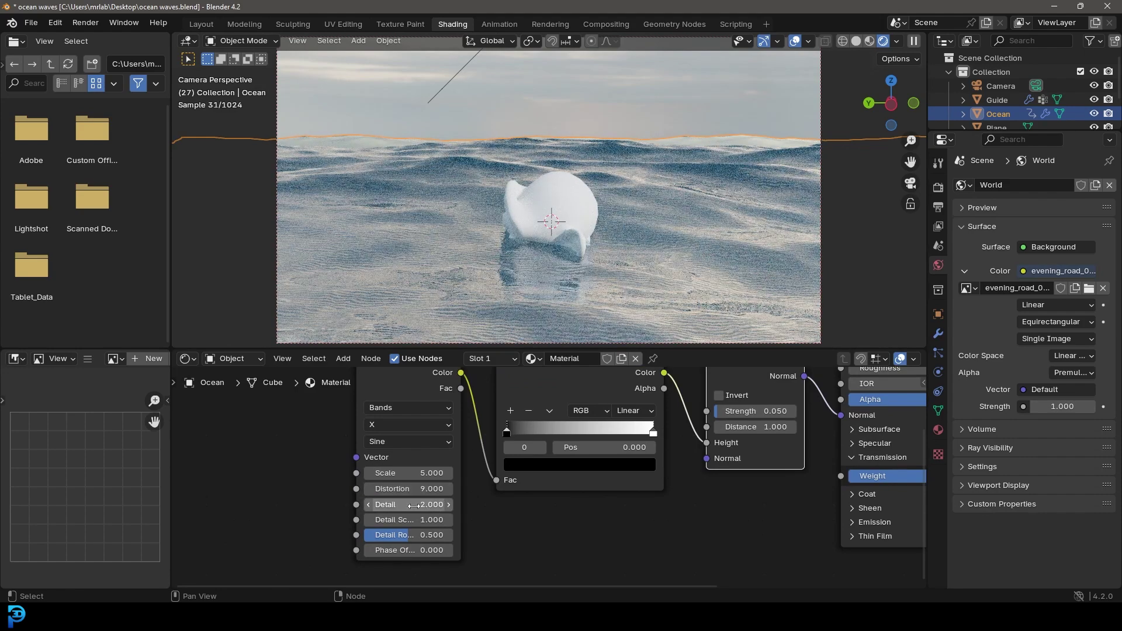
{"action": "double_click", "coordinate": [414, 505]}
{"action": "type", "text": "5"}
{"action": "key", "text": "Return"}
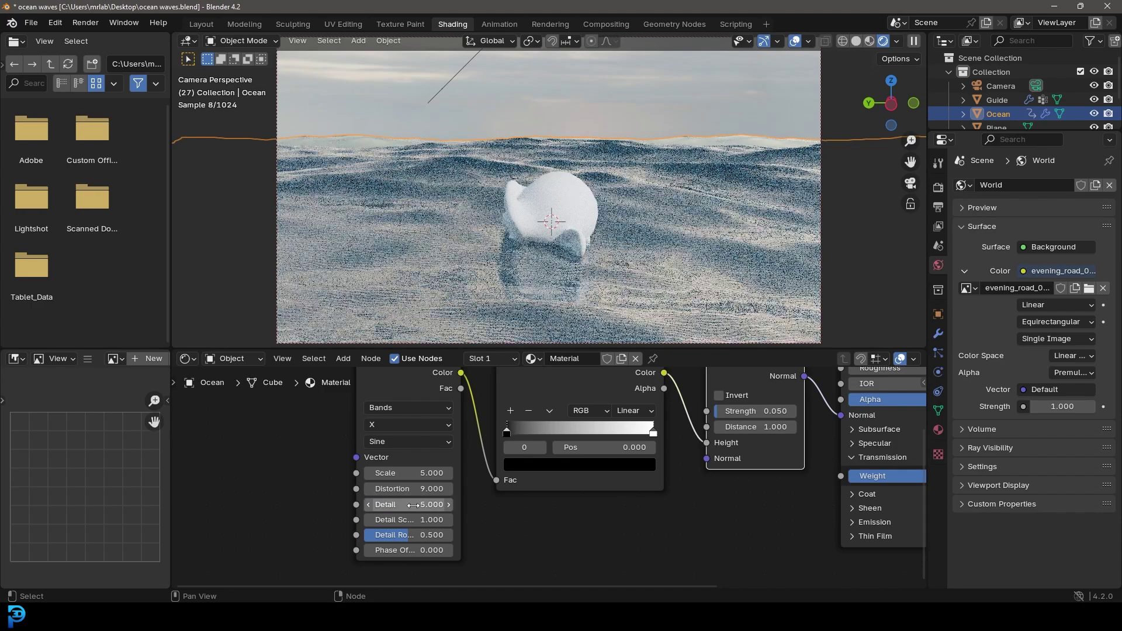
Step: Adjust the Bump strength, trying 0.01 and settling on 0.03
{"action": "middle_click_drag", "start_coordinate": [565, 529], "coordinate": [434, 544]}
{"action": "double_click", "coordinate": [634, 424]}
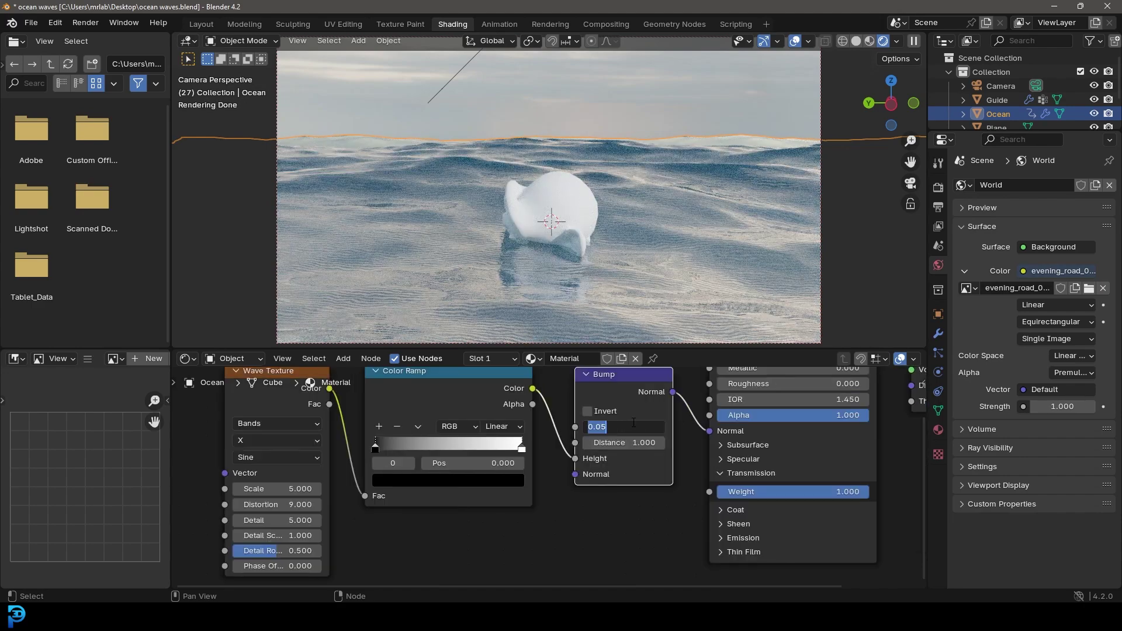
{"action": "type", "text": "0.01"}
{"action": "key", "text": "Return"}
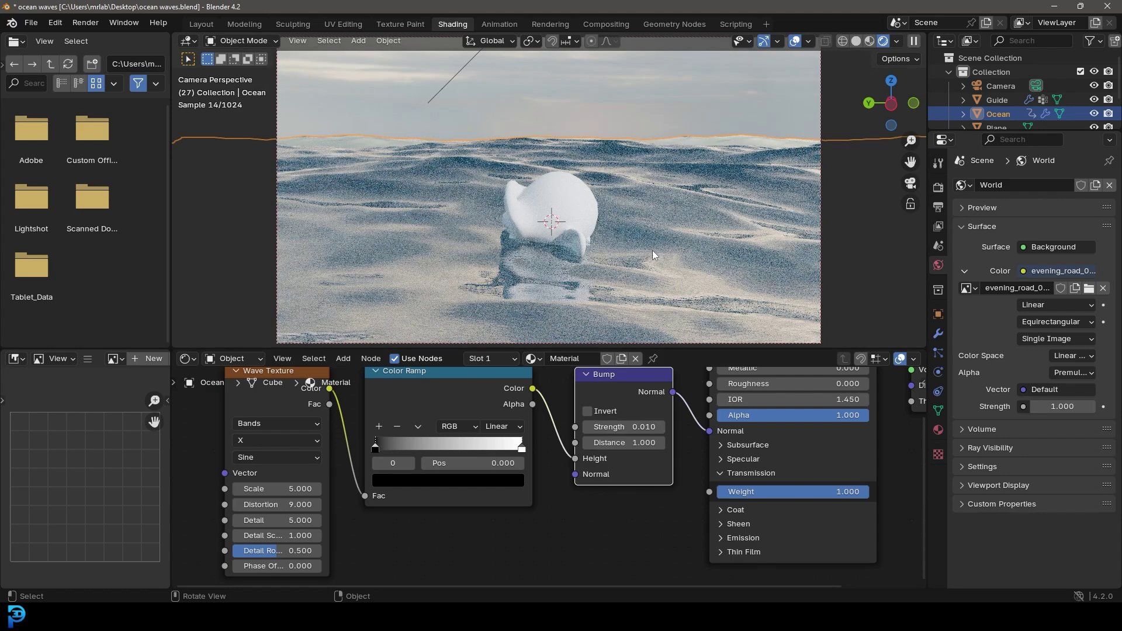
{"action": "double_click", "coordinate": [628, 426]}
{"action": "type", "text": "0.03"}
{"action": "key", "text": "Return"}
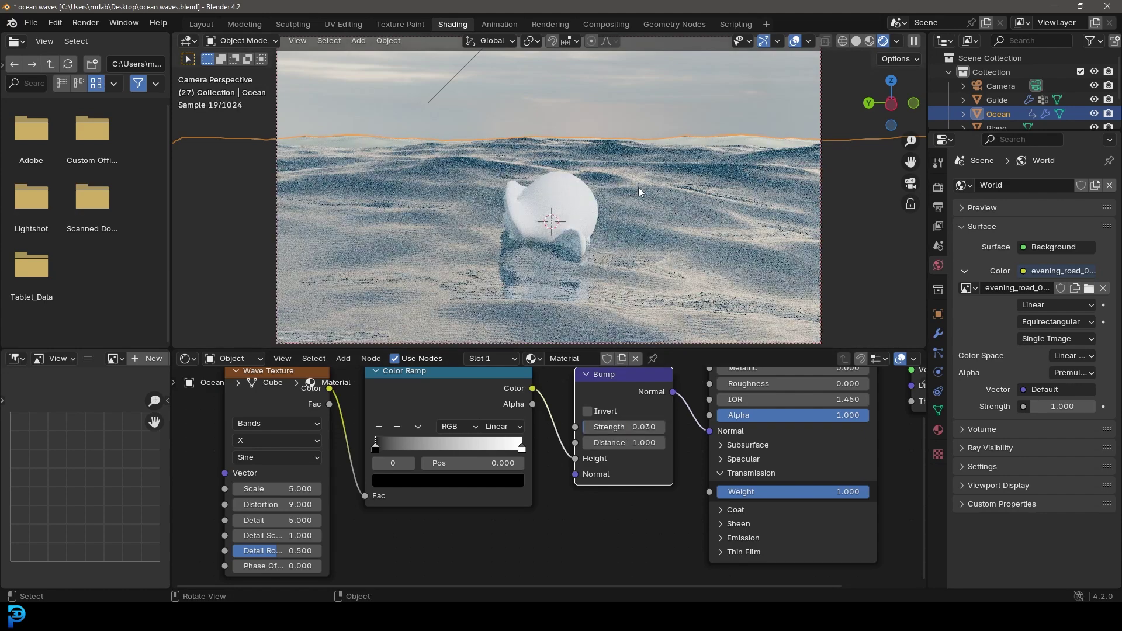
Step: Deselect the Ocean, save the file, and select the Sun lamp
{"action": "key", "text": "alt+a"}
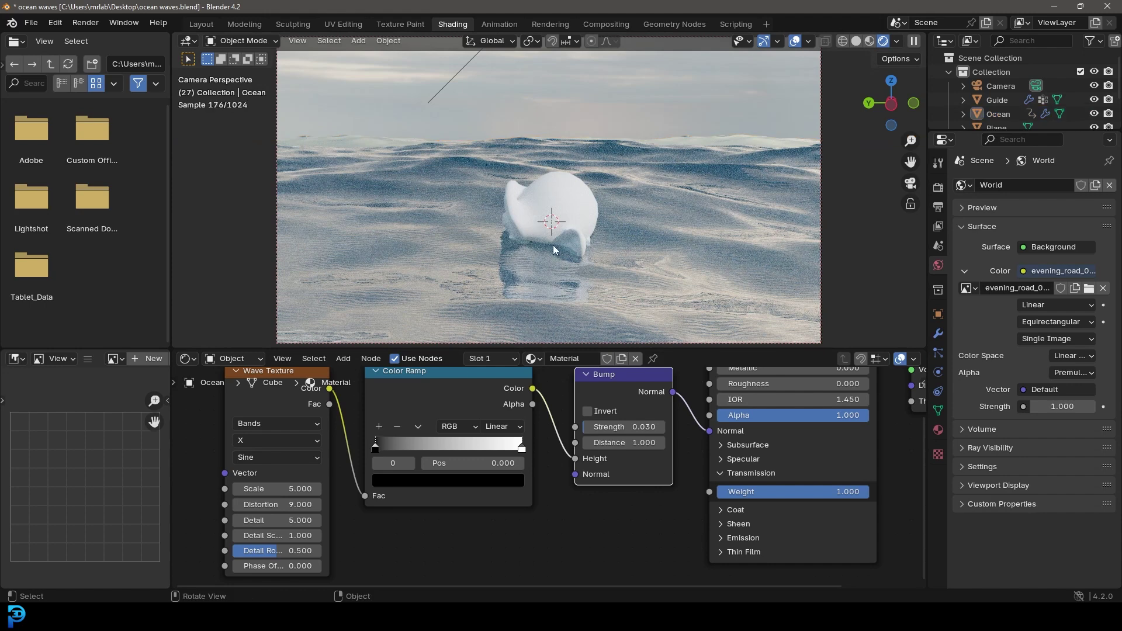
{"action": "key", "text": "ctrl+s"}
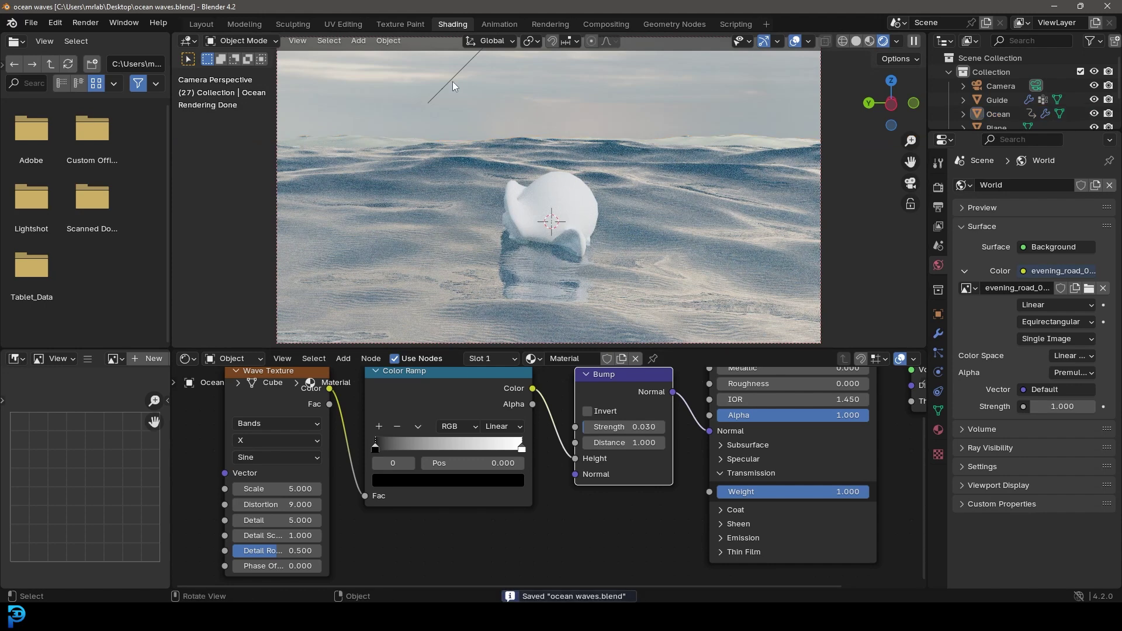
{"action": "left_click", "coordinate": [452, 82]}
Step: Lower the Sun light strength to 5 and save
{"action": "left_click", "coordinate": [937, 372]}
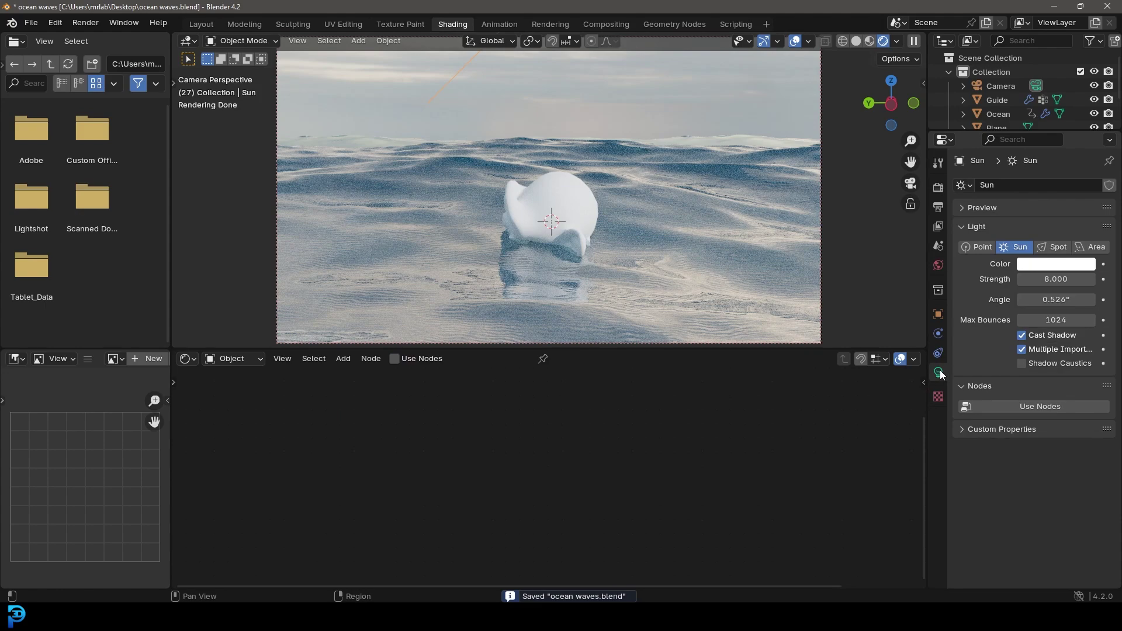
{"action": "left_click", "coordinate": [1061, 280]}
{"action": "type", "text": "5"}
{"action": "key", "text": "Return"}
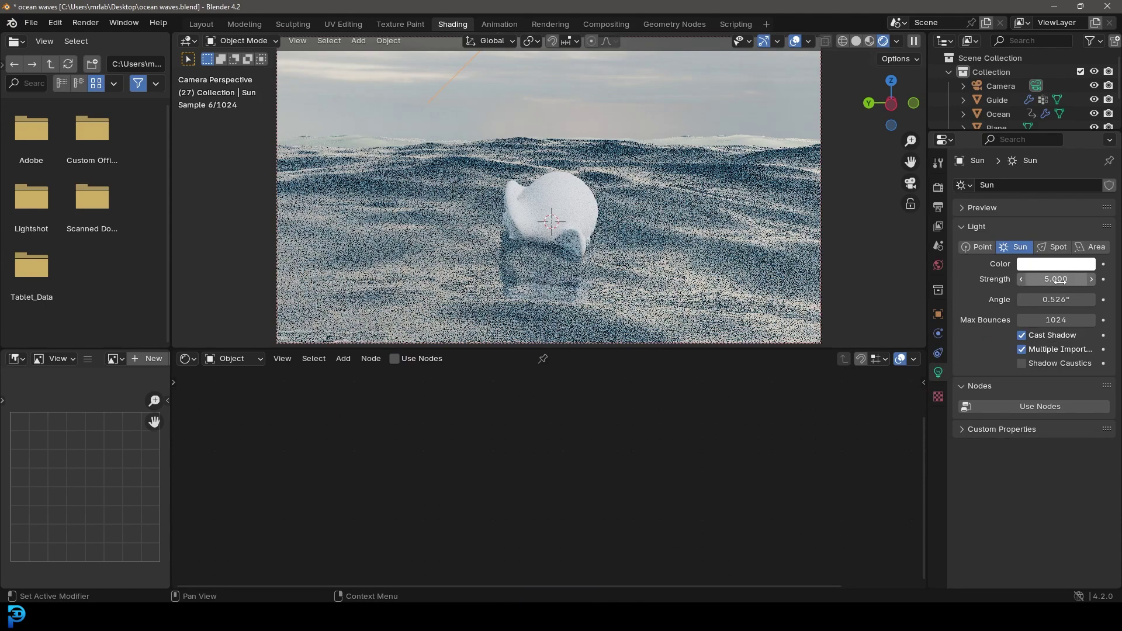
{"action": "key", "text": "ctrl+s"}
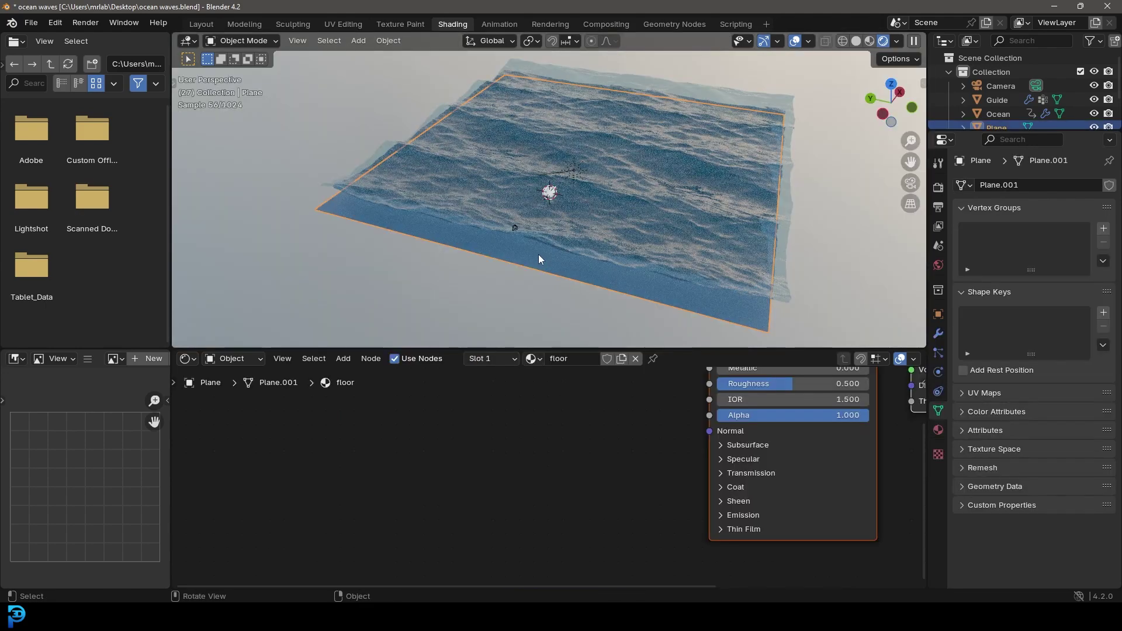
Step: Change the floor material's base colour to dark teal and save
{"action": "left_click", "coordinate": [707, 429]}
{"action": "left_click", "coordinate": [768, 314]}
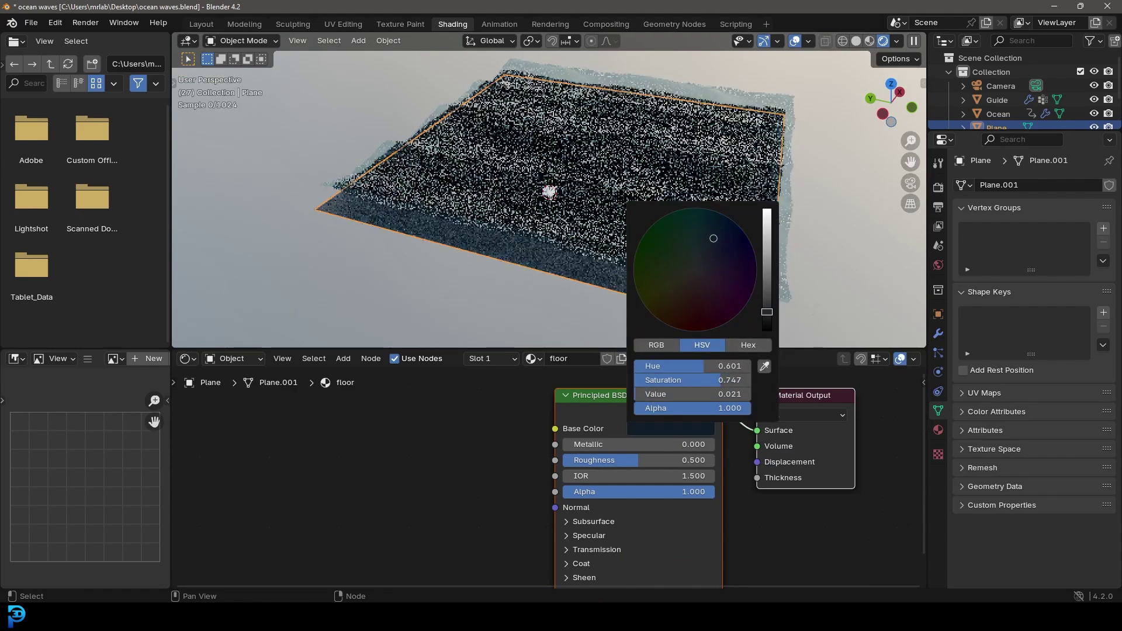
{"action": "key", "text": "KP_0"}
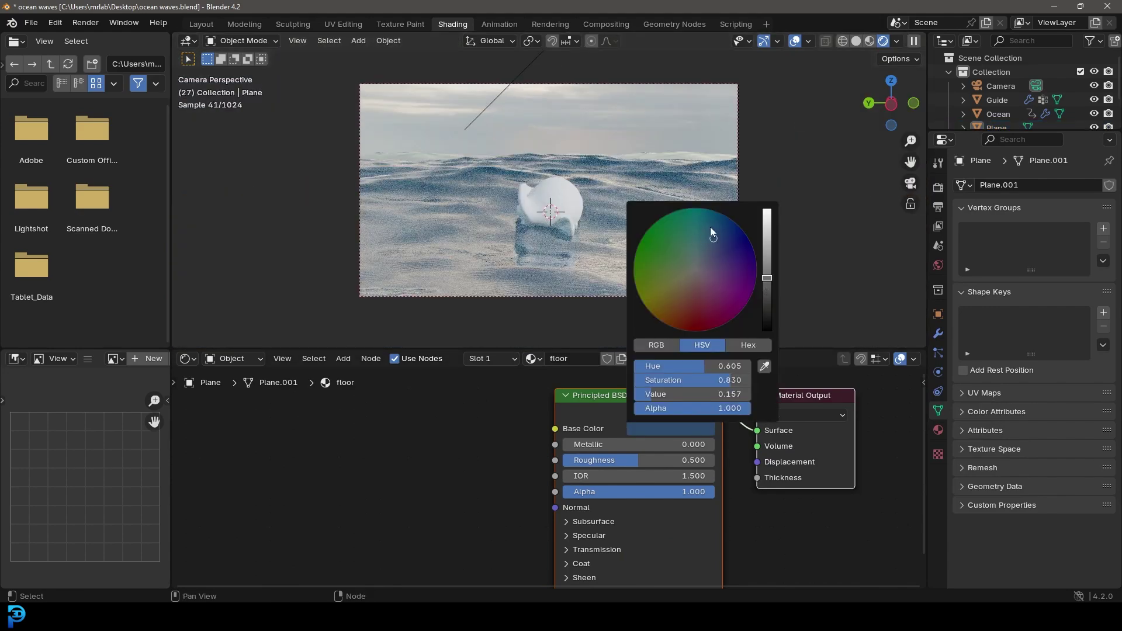
{"action": "left_click", "coordinate": [710, 227]}
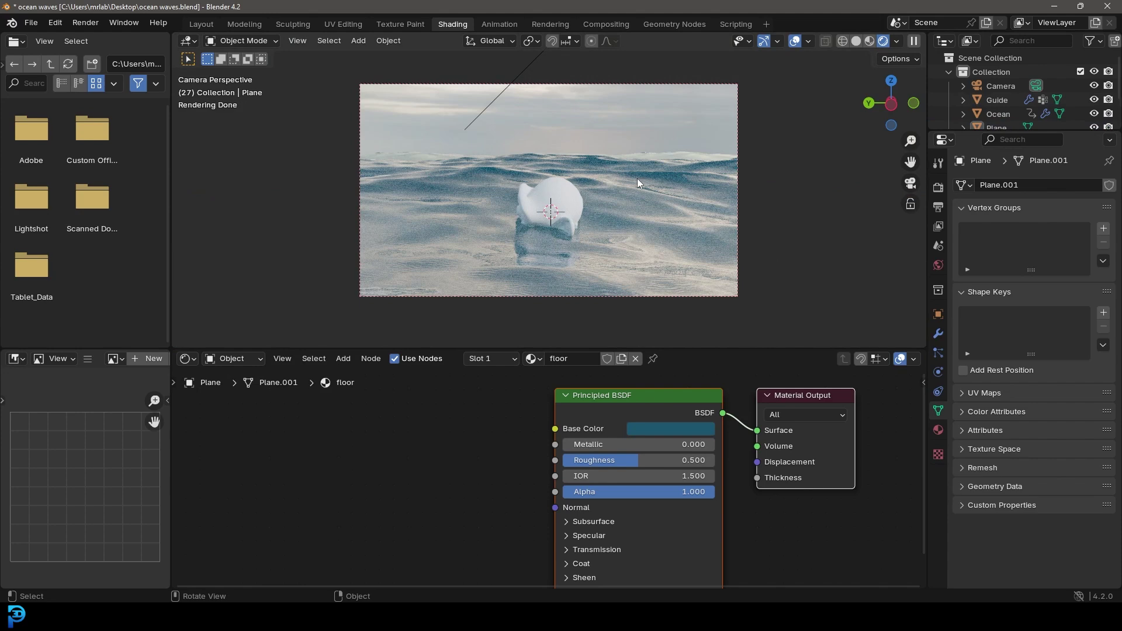
{"action": "key", "text": "ctrl+s"}
Step: Set the world lighting strength to 0.5 and save
{"action": "left_click", "coordinate": [937, 264]}
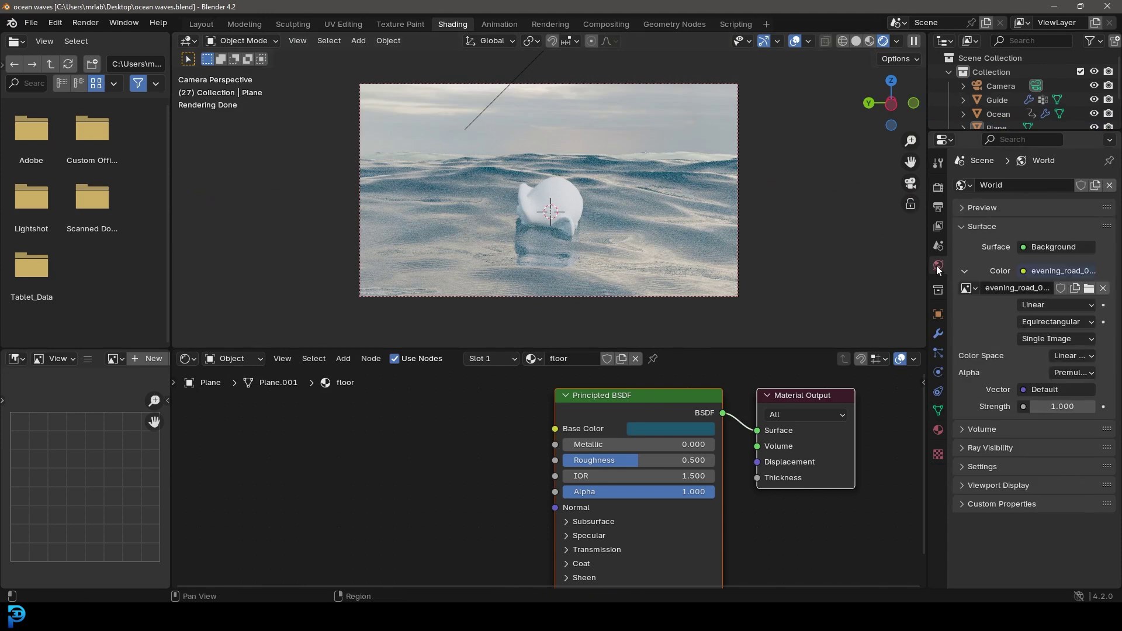
{"action": "left_click", "coordinate": [1062, 406]}
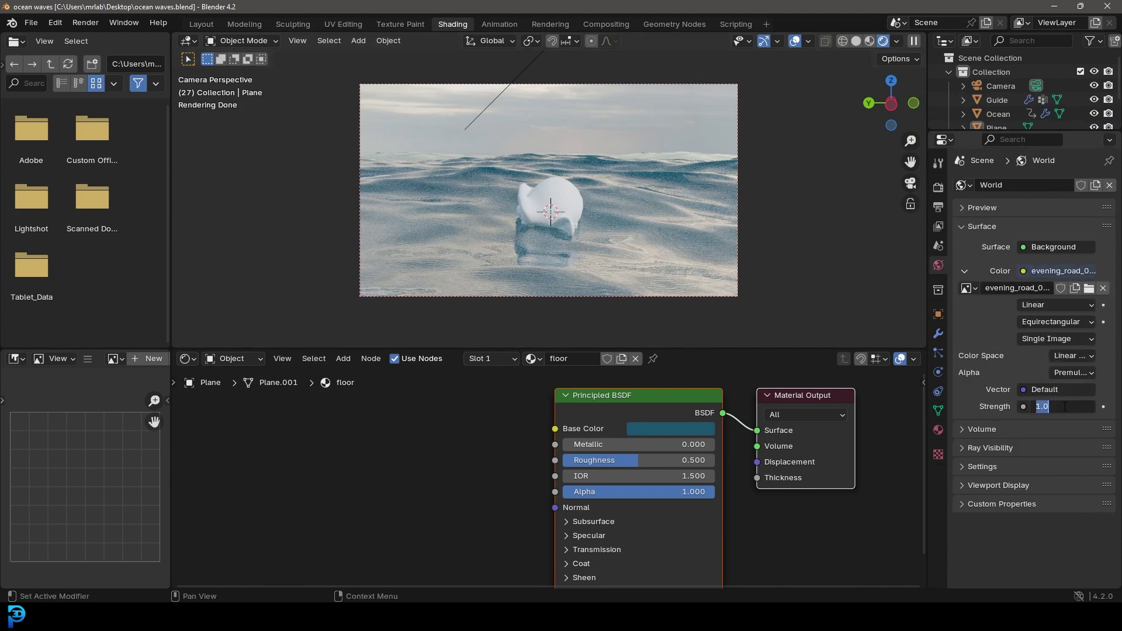
{"action": "key", "text": "Return"}
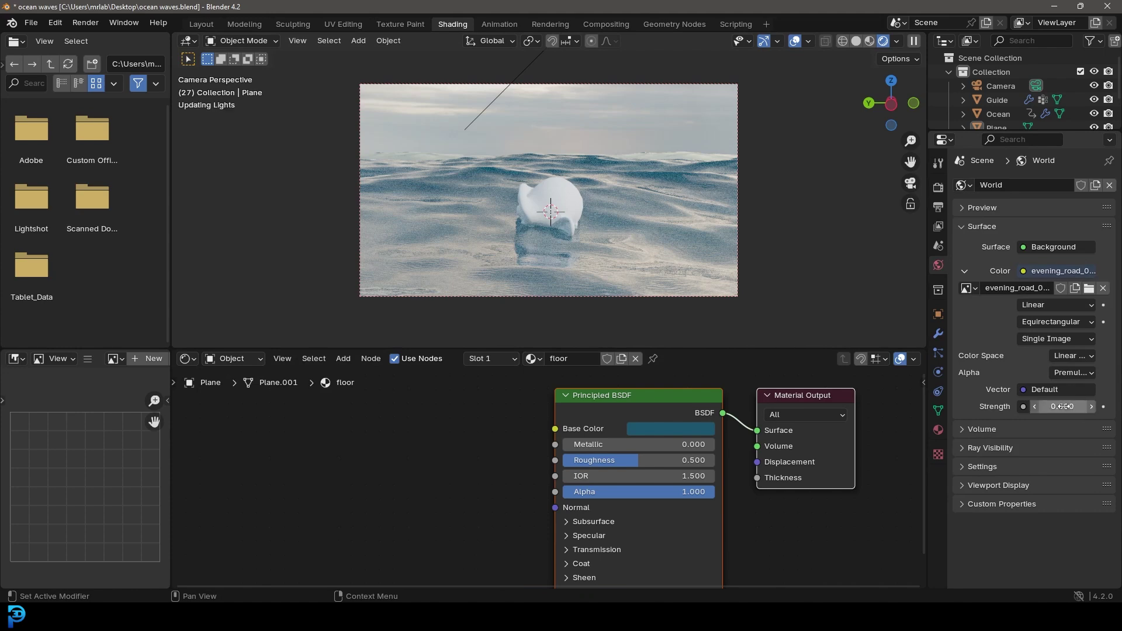
{"action": "key", "text": "ctrl+s"}
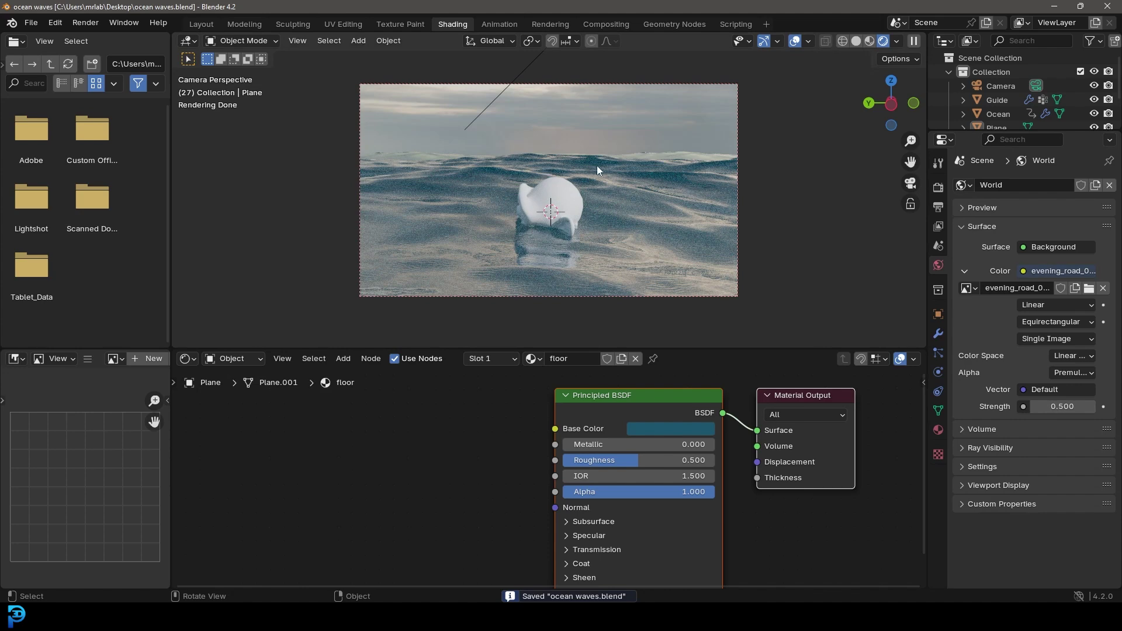
Step: Save the file and switch the viewport from rendered preview back to solid shading
{"action": "key", "text": "z"}
{"action": "scroll", "coordinate": [650, 173], "scroll_direction": "up", "scroll_amount": 3}
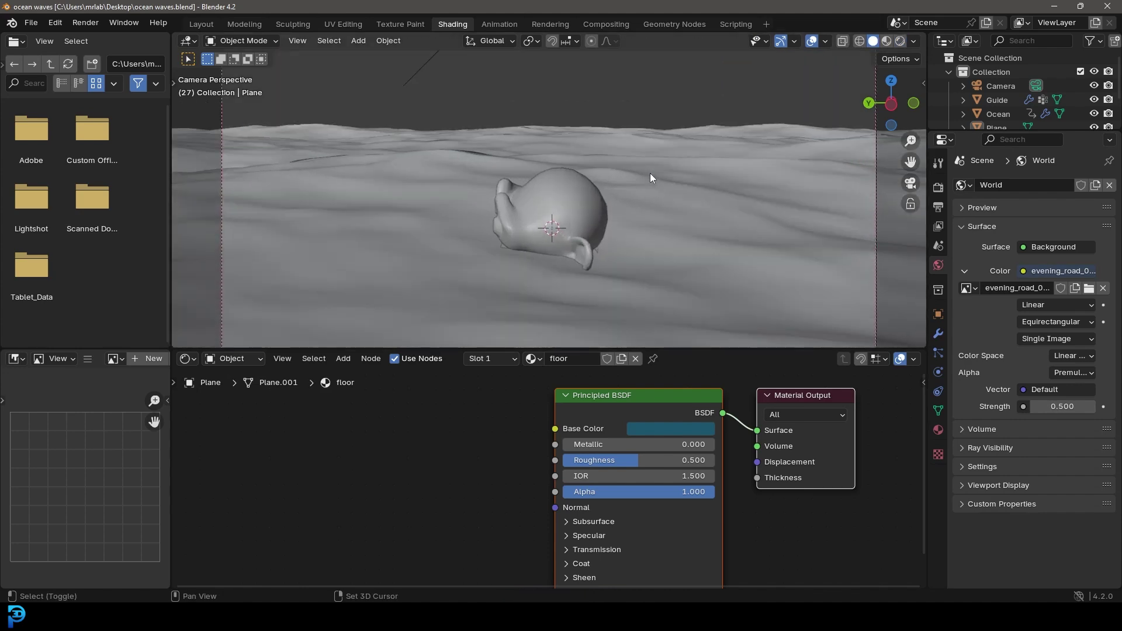
{"action": "scroll", "coordinate": [647, 180], "scroll_direction": "down", "scroll_amount": 1}
{"action": "key", "text": "ctrl+s"}
{"action": "key", "text": "z"}
{"action": "left_click", "coordinate": [641, 109]}
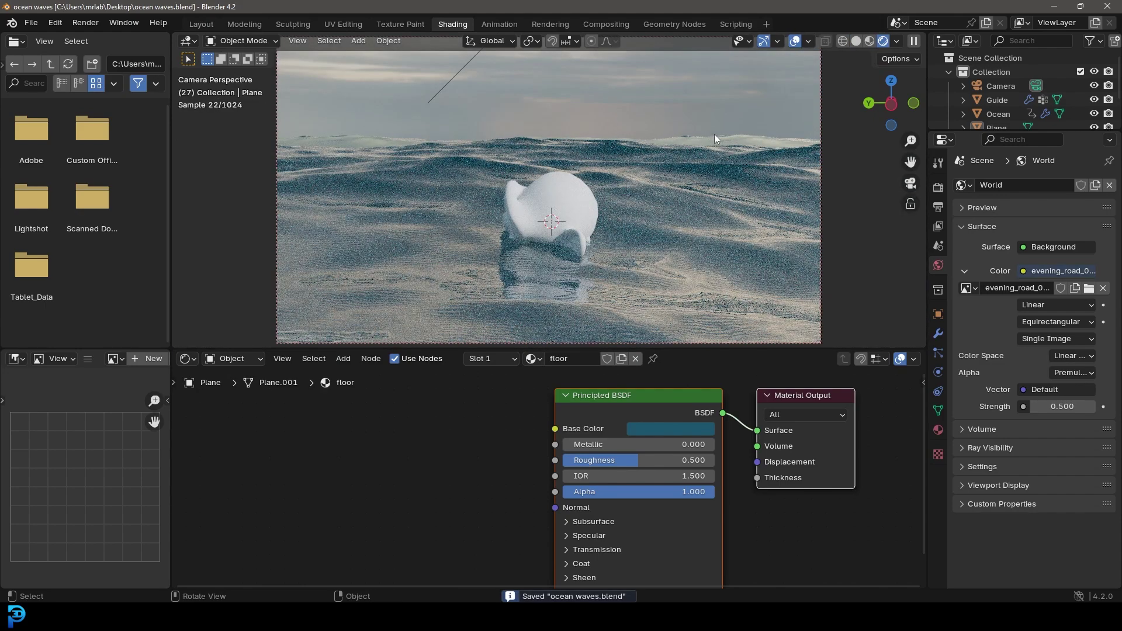
{"action": "key", "text": "z"}
{"action": "left_click", "coordinate": [672, 128]}
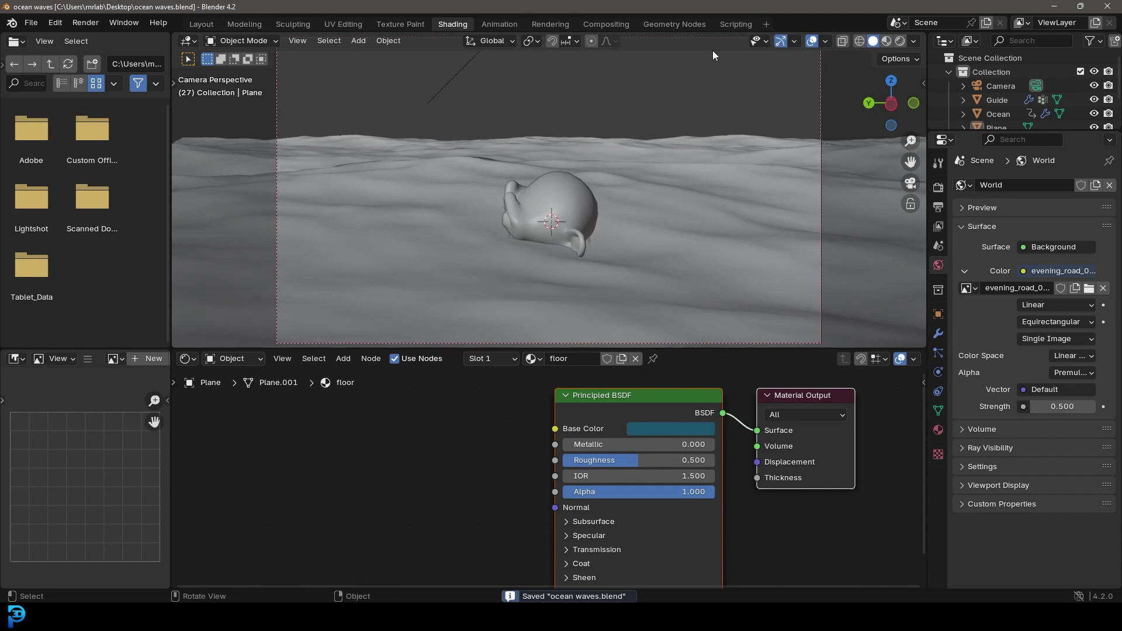
Step: Enable the Mist render pass and expand the World's Mist Pass settings
{"action": "left_click", "coordinate": [939, 227]}
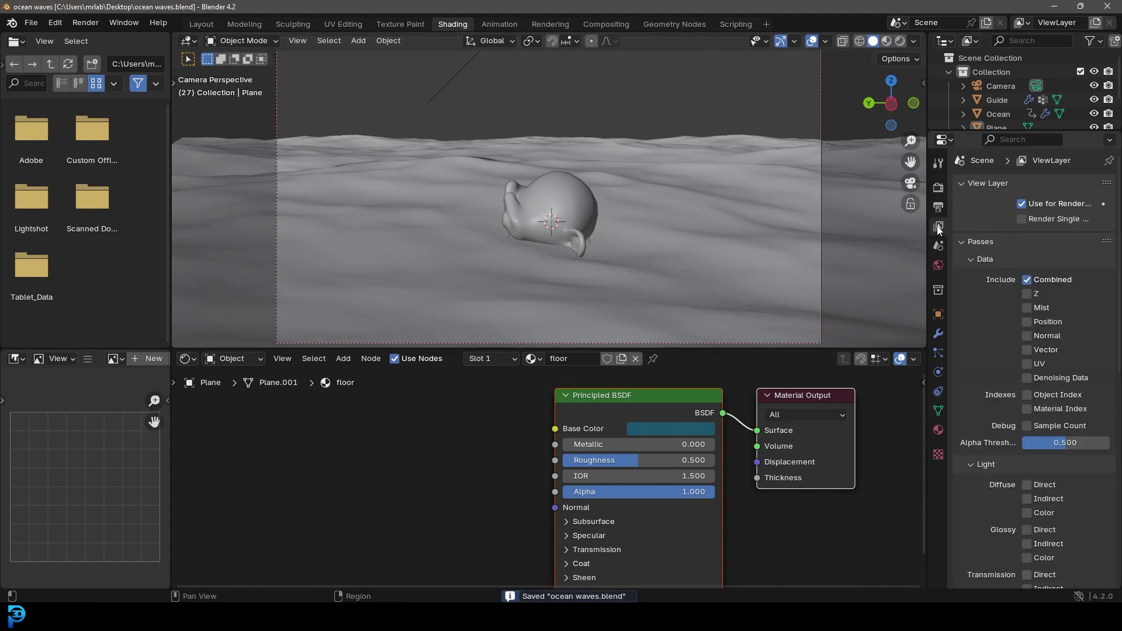
{"action": "left_click", "coordinate": [1026, 307]}
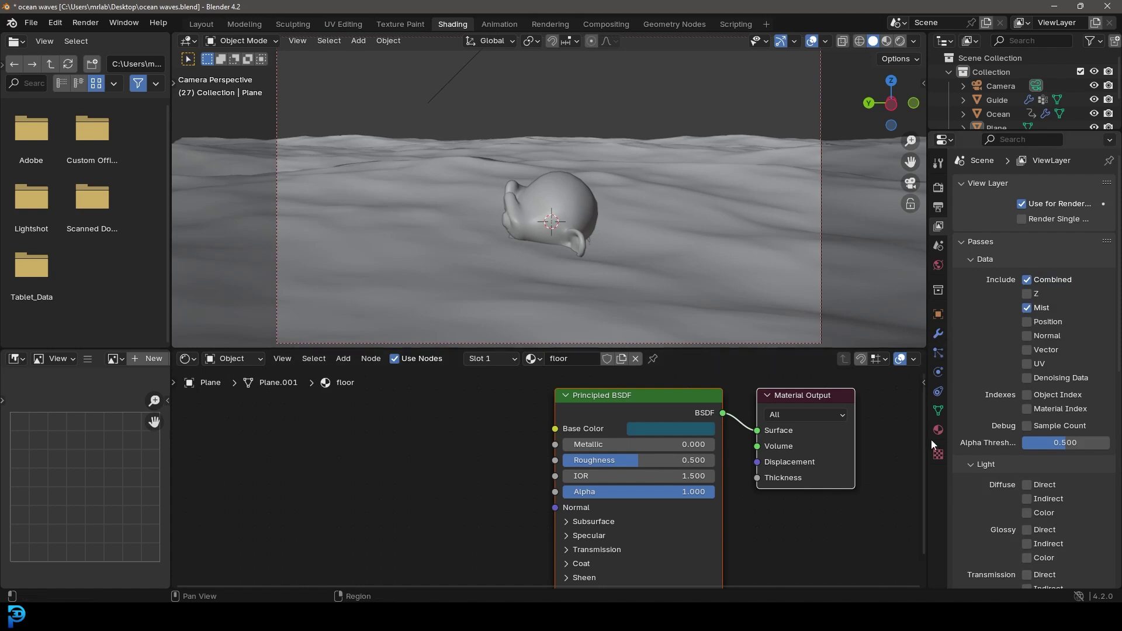
{"action": "left_click", "coordinate": [939, 266]}
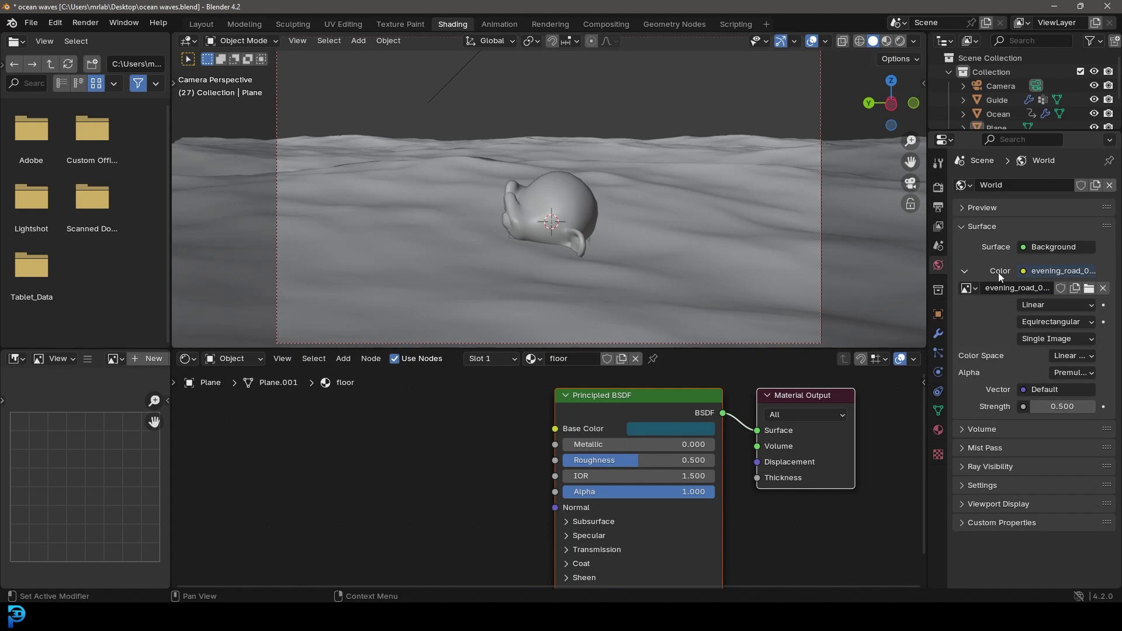
{"action": "left_click", "coordinate": [967, 450]}
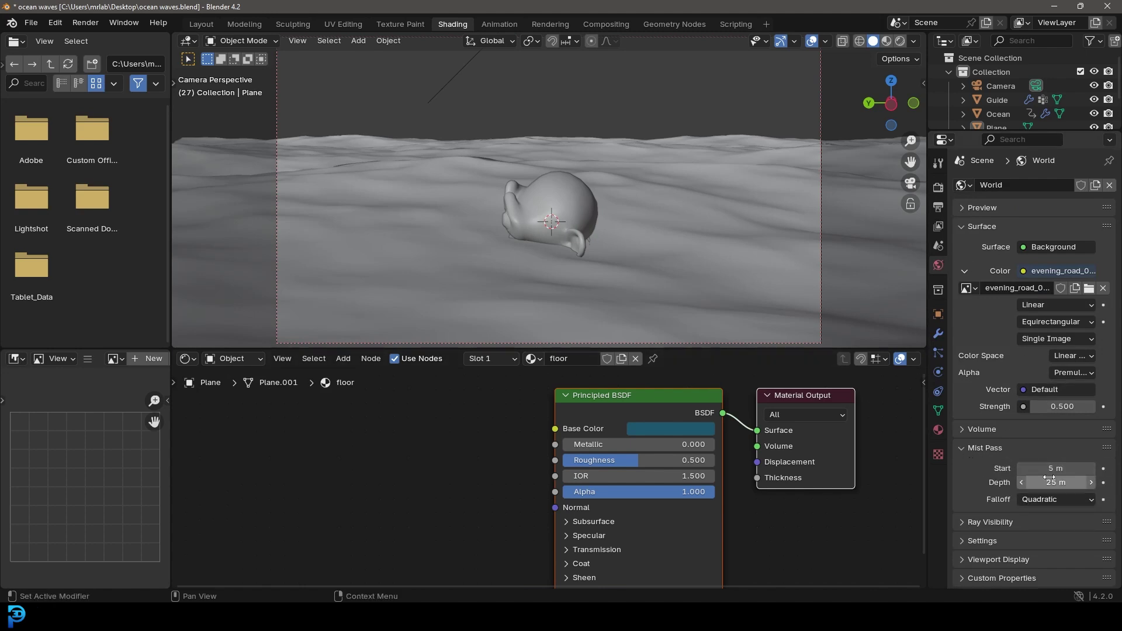
Step: Select the camera and expand its viewport display options to inspect the mist line
{"action": "middle_click_drag", "start_coordinate": [523, 184], "coordinate": [439, 250]}
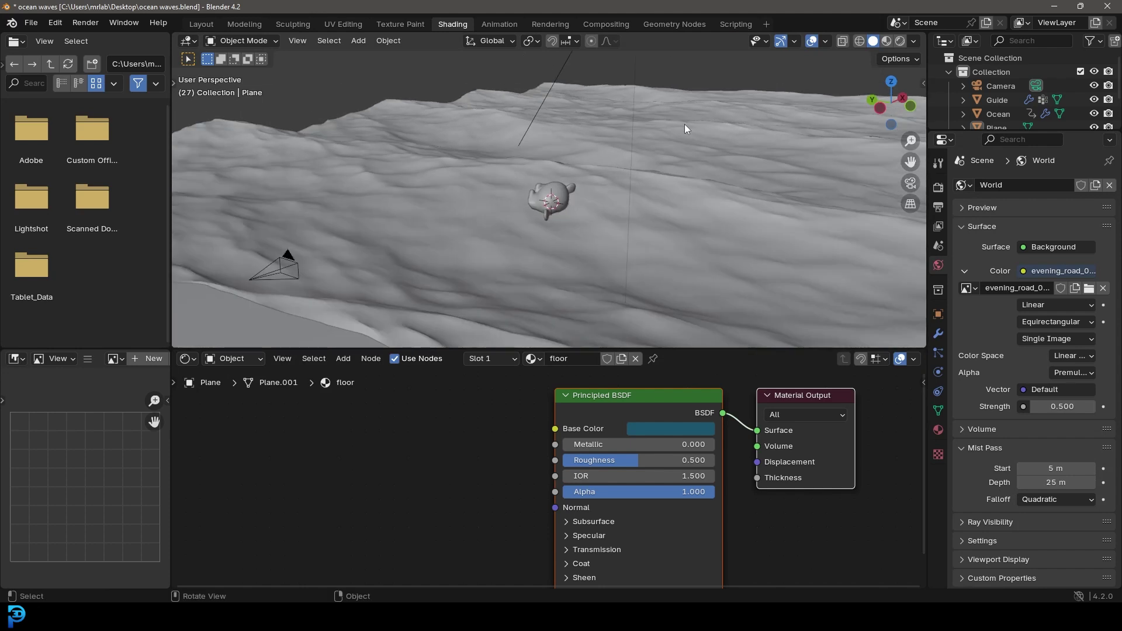
{"action": "left_click", "coordinate": [283, 270]}
{"action": "middle_click_drag", "start_coordinate": [284, 269], "coordinate": [332, 257]}
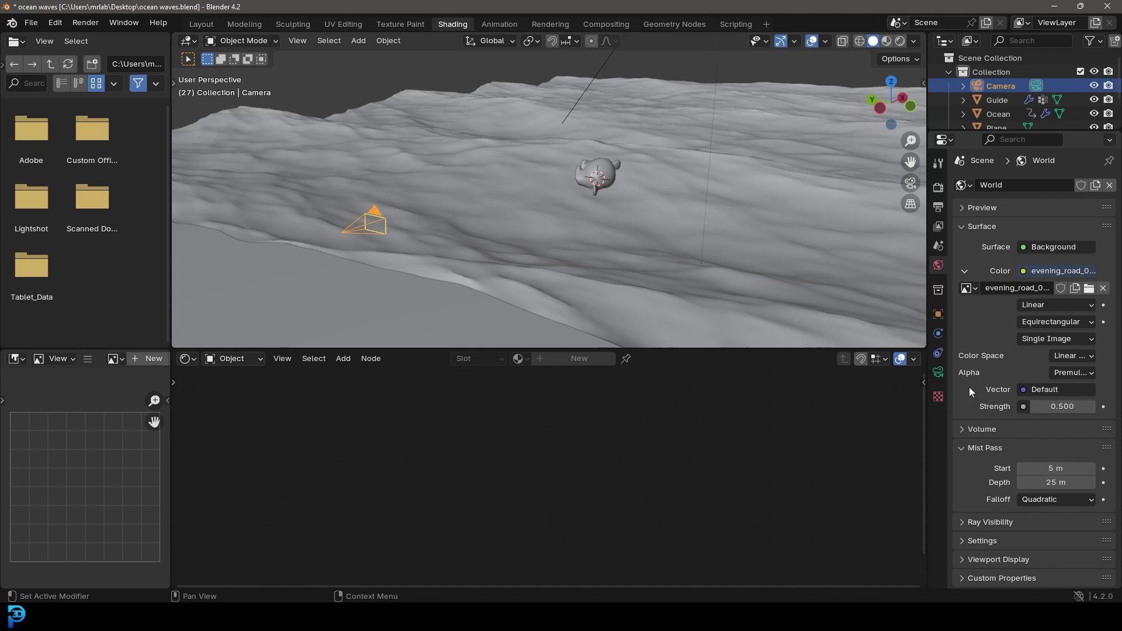
{"action": "left_click", "coordinate": [938, 372]}
{"action": "left_click", "coordinate": [962, 416]}
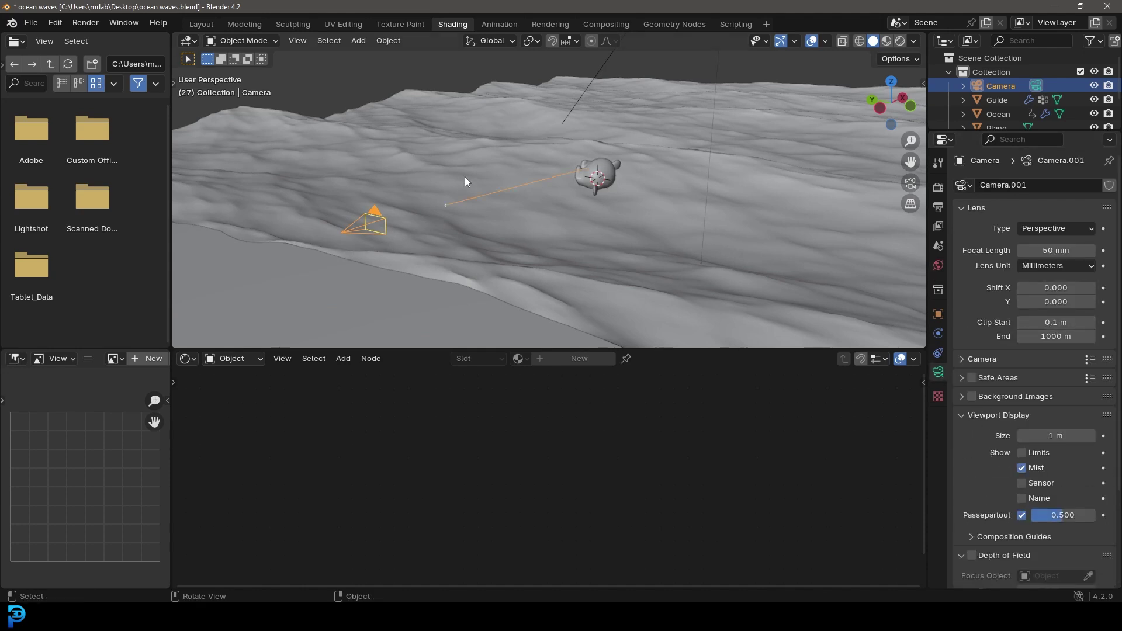
{"action": "middle_click_drag", "start_coordinate": [460, 178], "coordinate": [439, 189]}
{"action": "middle_click_drag", "start_coordinate": [517, 188], "coordinate": [479, 184]}
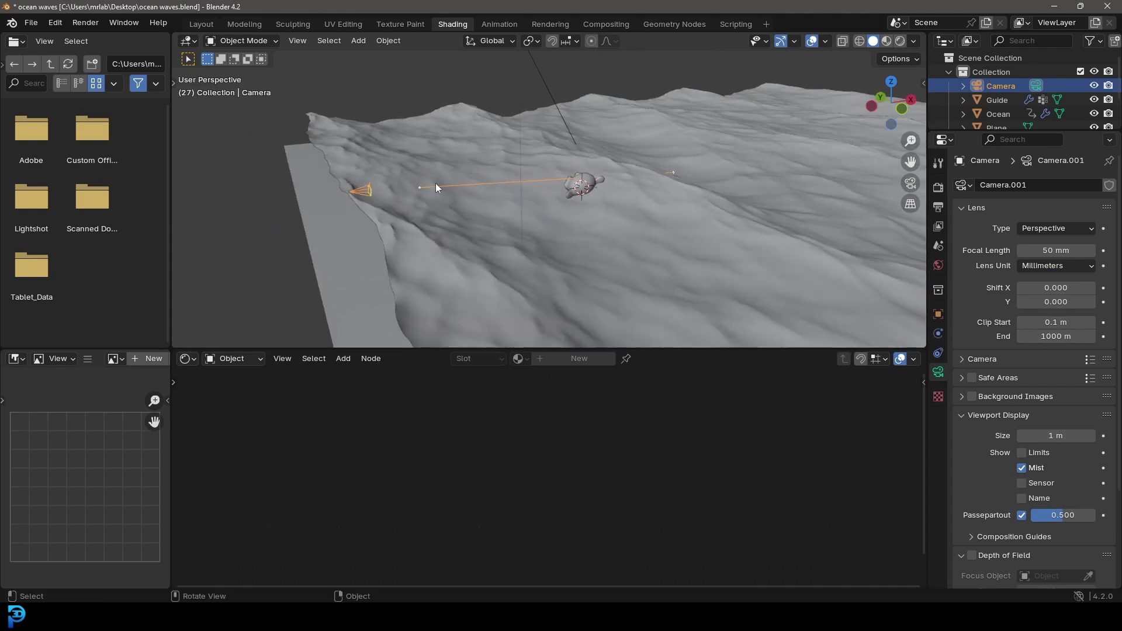
Step: Set the world mist start to 12 m and depth to 88 m, save, and view through the camera
{"action": "left_click", "coordinate": [939, 264]}
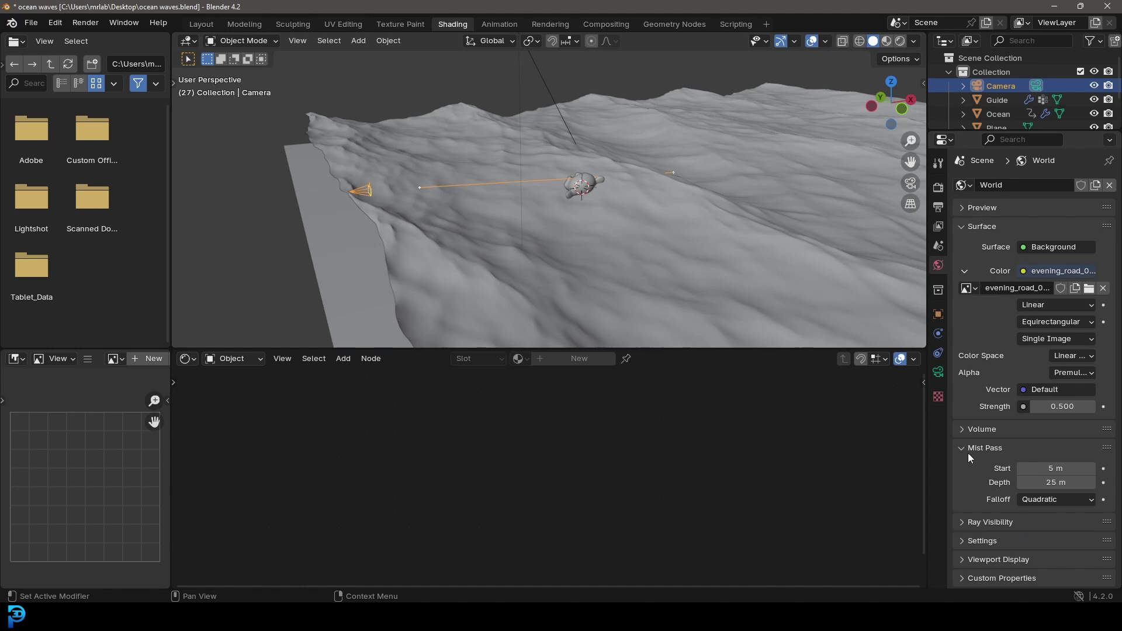
{"action": "scroll", "coordinate": [477, 190], "scroll_direction": "up", "scroll_amount": 1}
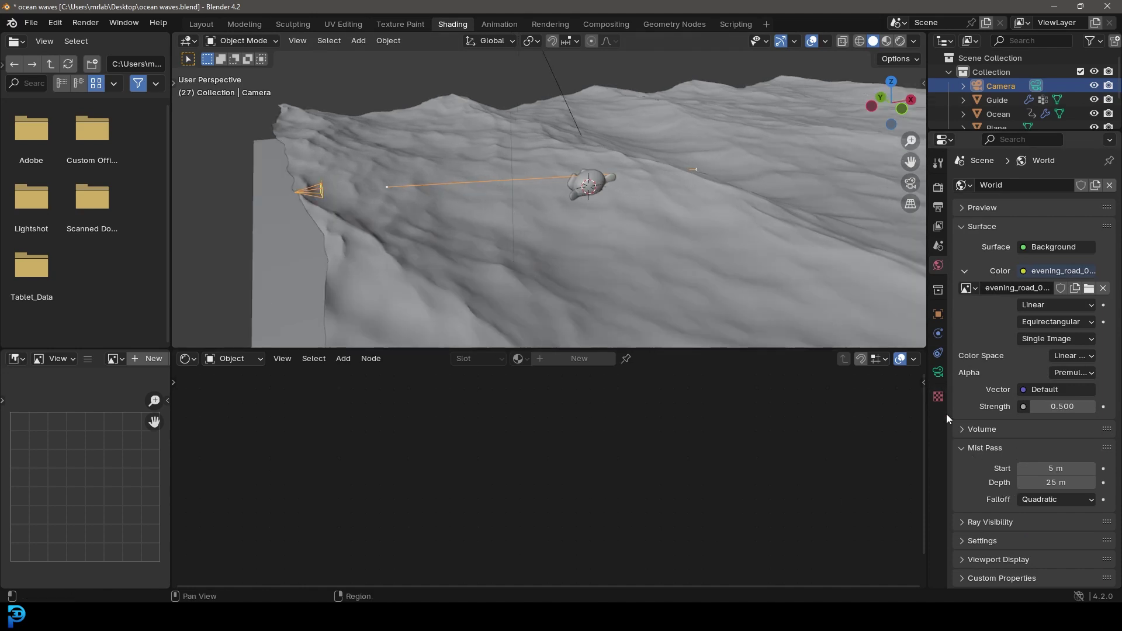
{"action": "left_click_drag", "start_coordinate": [1036, 468], "coordinate": [1051, 468]}
{"action": "scroll", "coordinate": [440, 177], "scroll_direction": "up", "scroll_amount": 1}
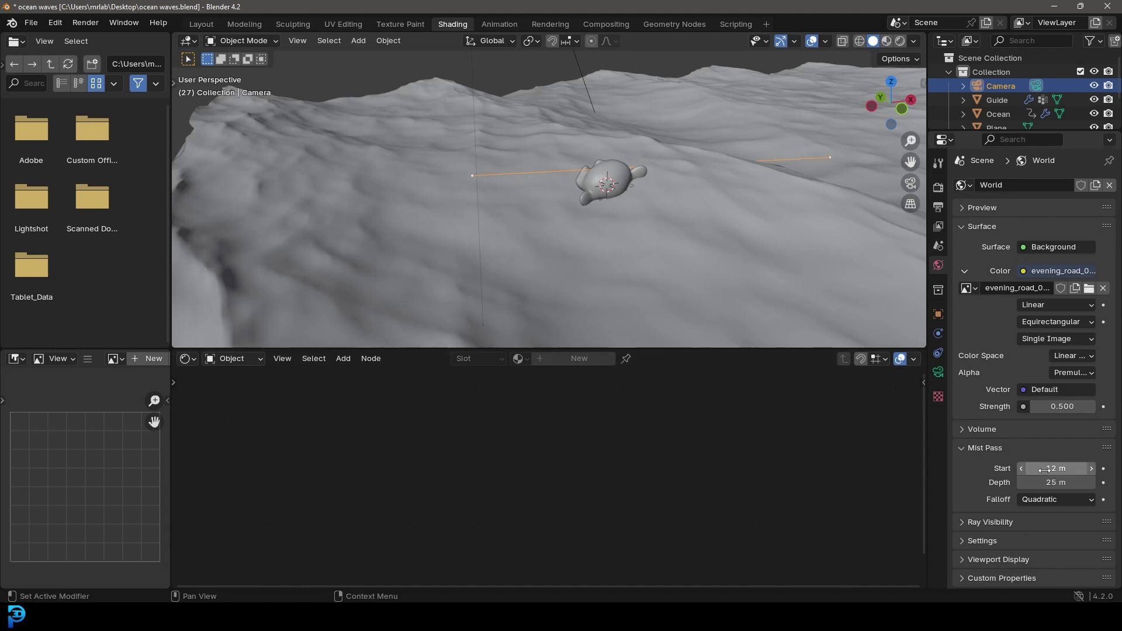
{"action": "scroll", "coordinate": [616, 211], "scroll_direction": "down", "scroll_amount": 3}
{"action": "middle_click_drag", "start_coordinate": [615, 211], "coordinate": [463, 231], "text": "shift"}
{"action": "scroll", "coordinate": [537, 180], "scroll_direction": "up", "scroll_amount": 1}
{"action": "left_click_drag", "start_coordinate": [1064, 484], "coordinate": [1088, 484]}
{"action": "scroll", "coordinate": [620, 175], "scroll_direction": "down", "scroll_amount": 6}
{"action": "middle_click_drag", "start_coordinate": [626, 185], "coordinate": [595, 175]}
{"action": "left_click_drag", "start_coordinate": [1064, 482], "coordinate": [1047, 482]}
{"action": "key", "text": "ctrl+s"}
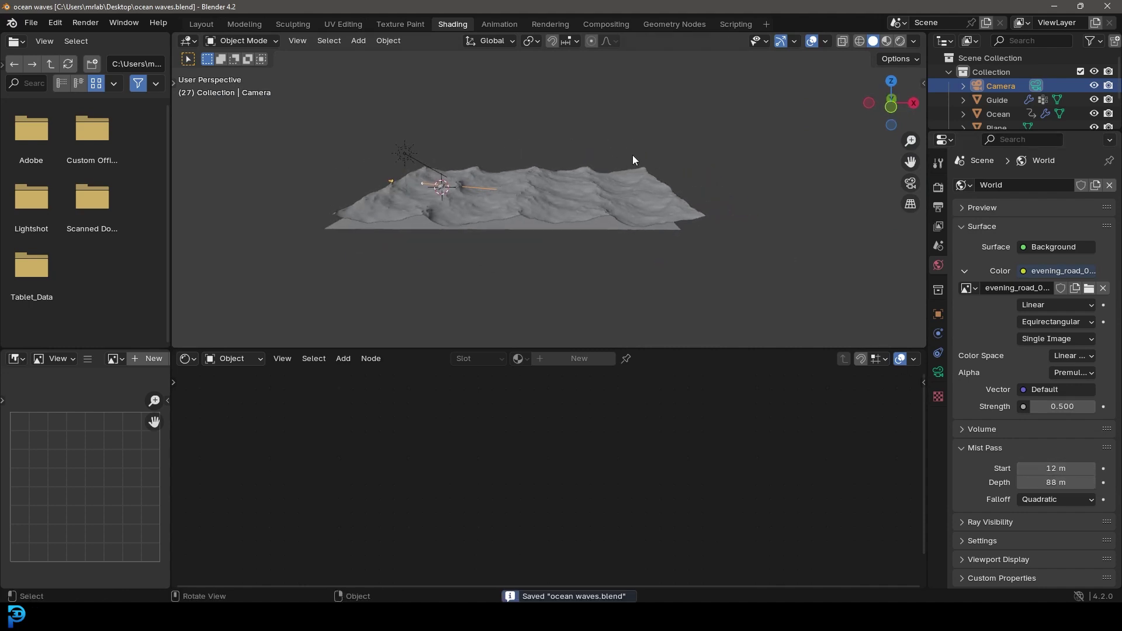
{"action": "key", "text": "KP_0"}
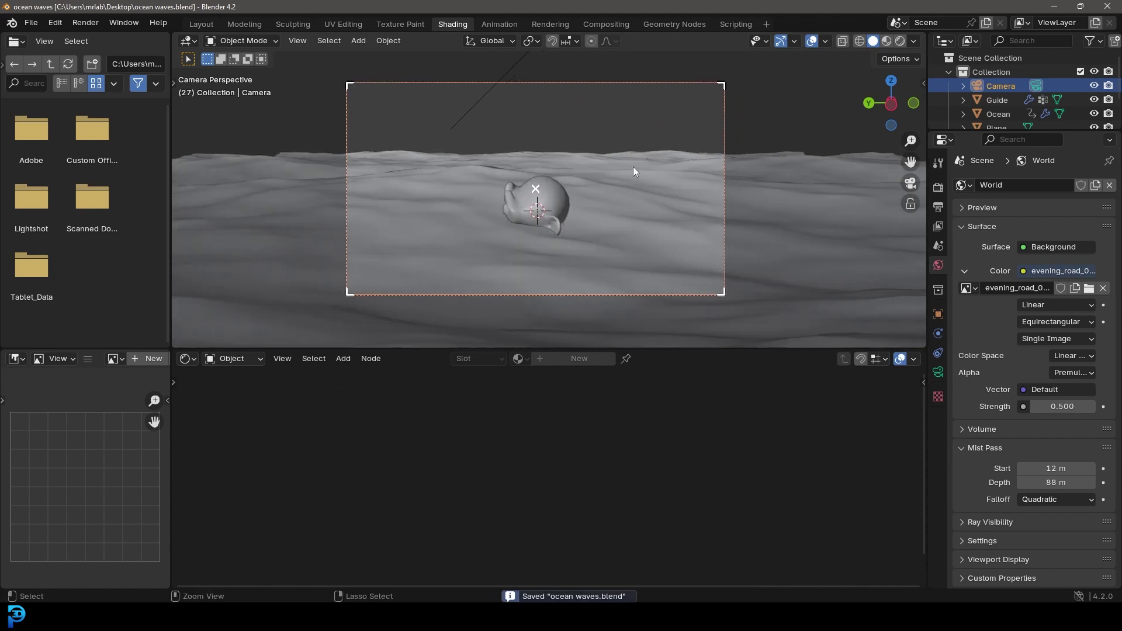
Step: Scale Suzanne up and set her Subdivision levels to 2 in the viewport and 3 for render
{"action": "scroll", "coordinate": [633, 167], "scroll_direction": "up", "scroll_amount": 3}
{"action": "left_click", "coordinate": [567, 191]}
{"action": "key", "text": "s"}
{"action": "left_click", "coordinate": [618, 228]}
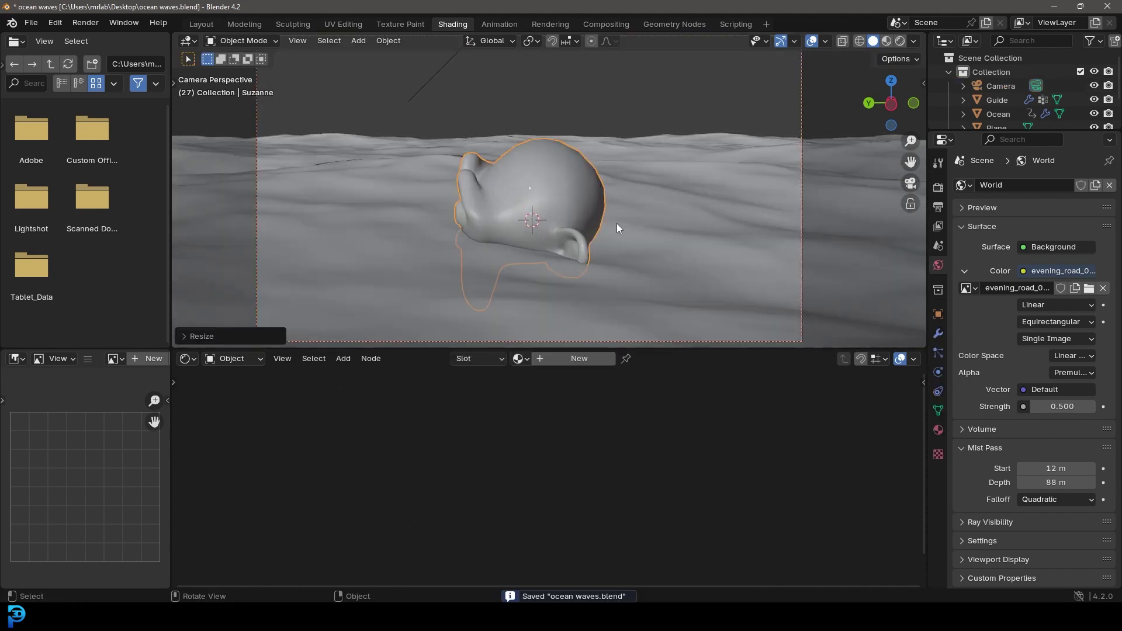
{"action": "left_click", "coordinate": [938, 333]}
{"action": "left_click", "coordinate": [1091, 246]}
{"action": "left_click", "coordinate": [1092, 260]}
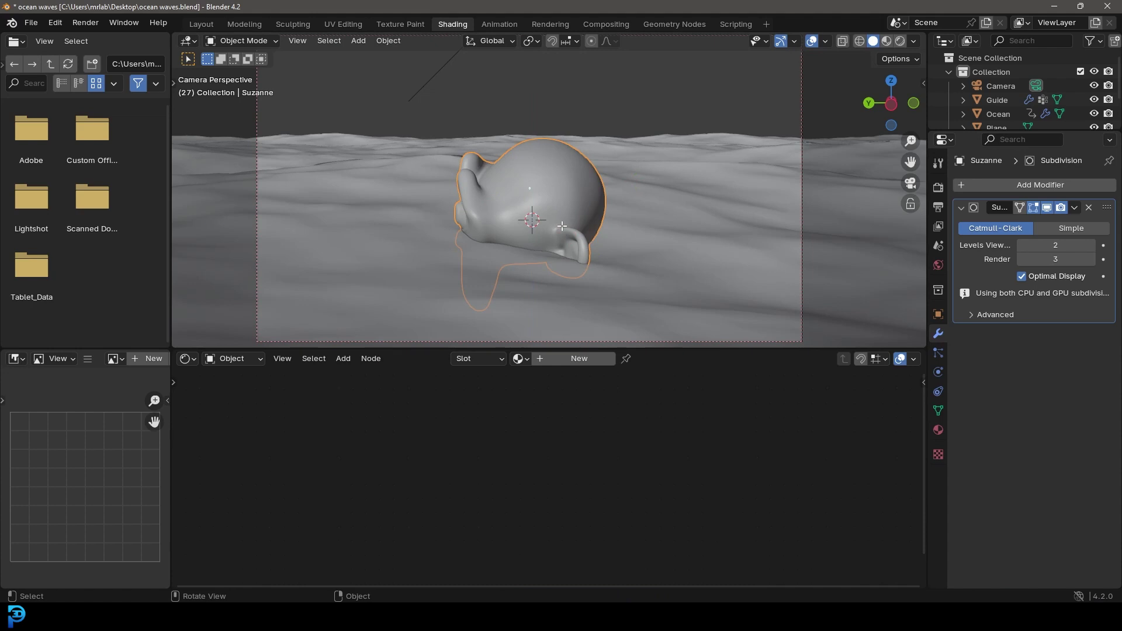
Step: Rotate Suzanne's mesh in Edit Mode to tilt her
{"action": "key", "text": "Tab"}
{"action": "key", "text": "r"}
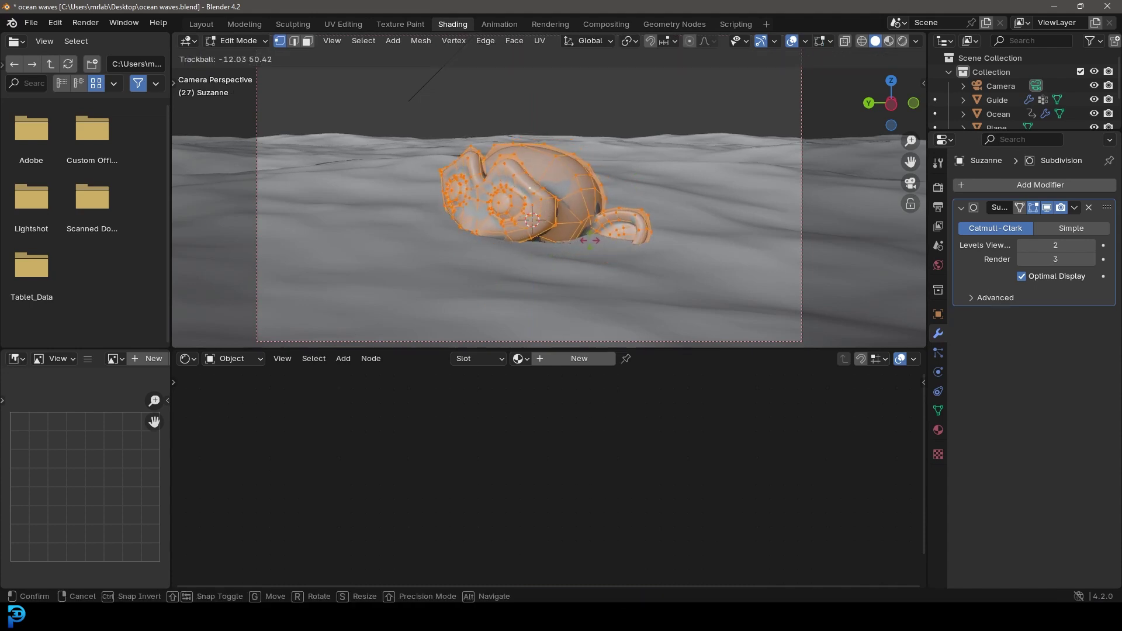
{"action": "left_click", "coordinate": [595, 239]}
{"action": "key", "text": "Tab"}
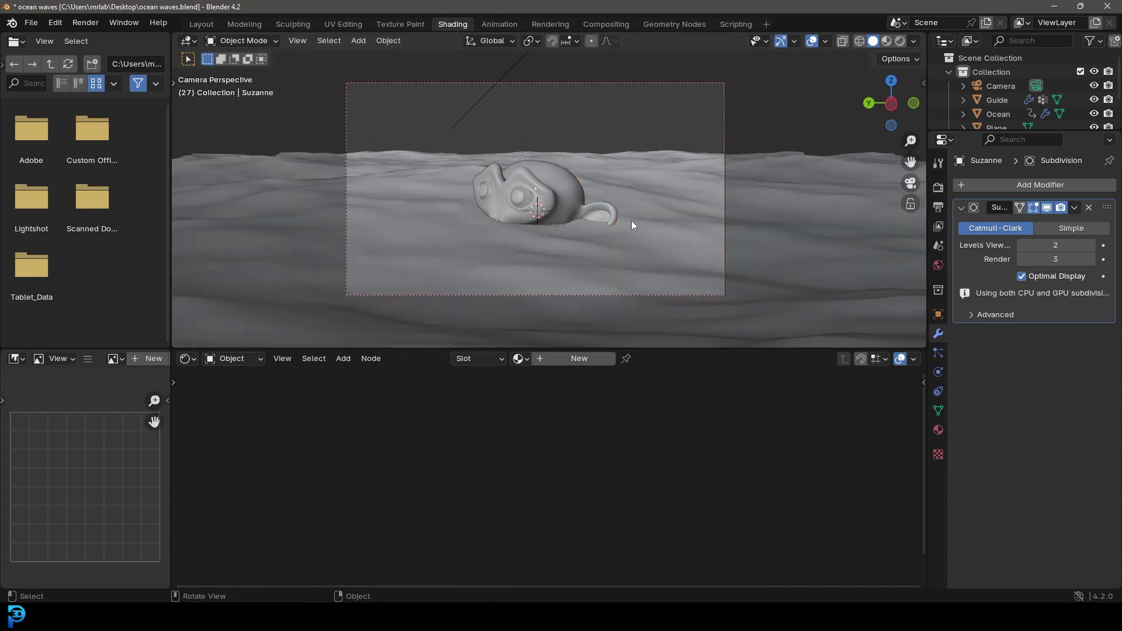
Step: Play to frame 62, save, render the frame, then go to the Compositing workspace
{"action": "key", "text": "space"}
{"action": "key", "text": "space"}
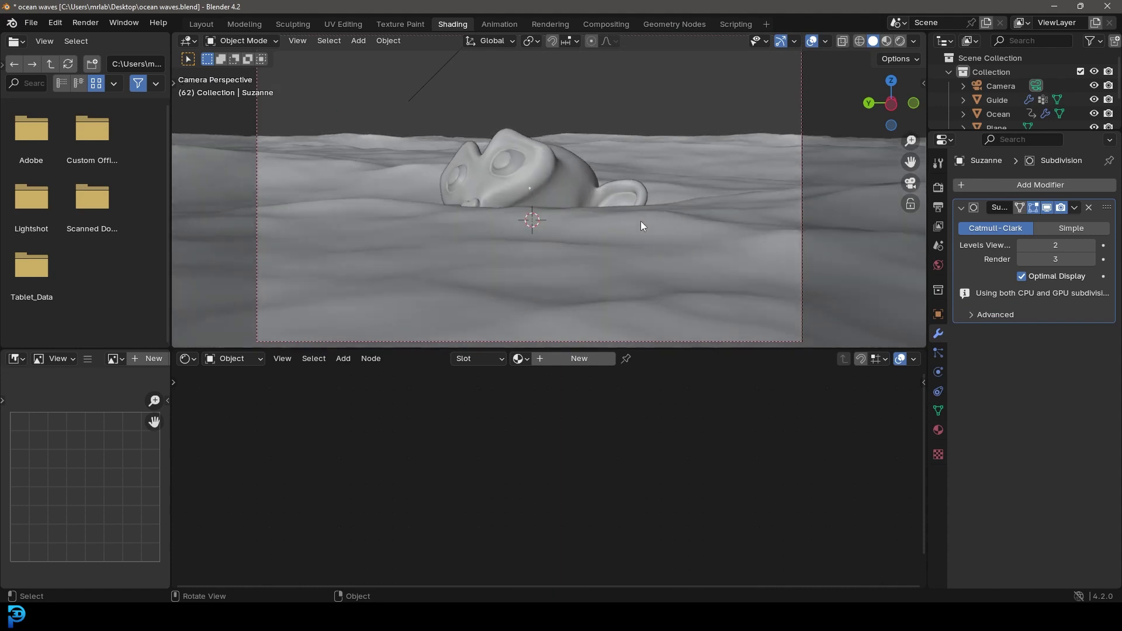
{"action": "key", "text": "ctrl+s"}
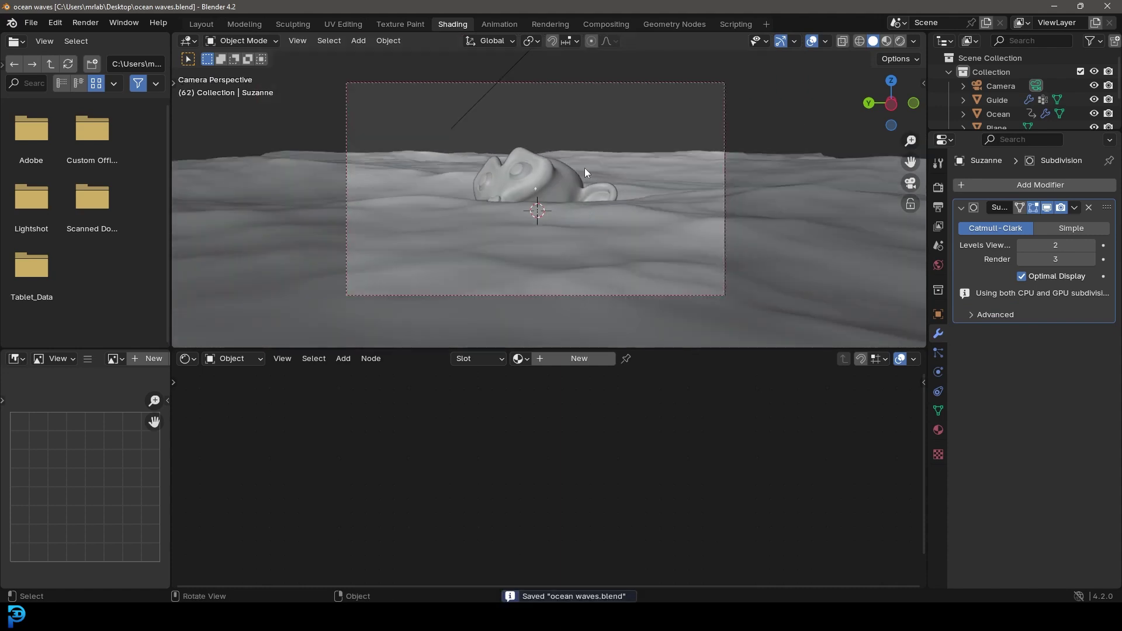
{"action": "left_click", "coordinate": [85, 23]}
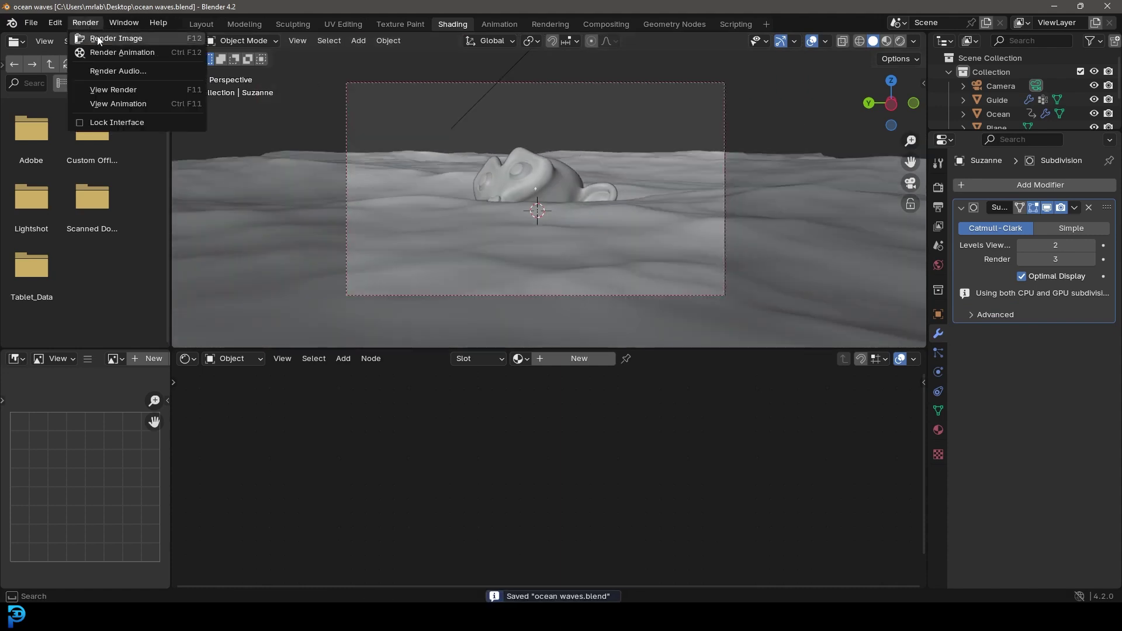
{"action": "left_click", "coordinate": [162, 38]}
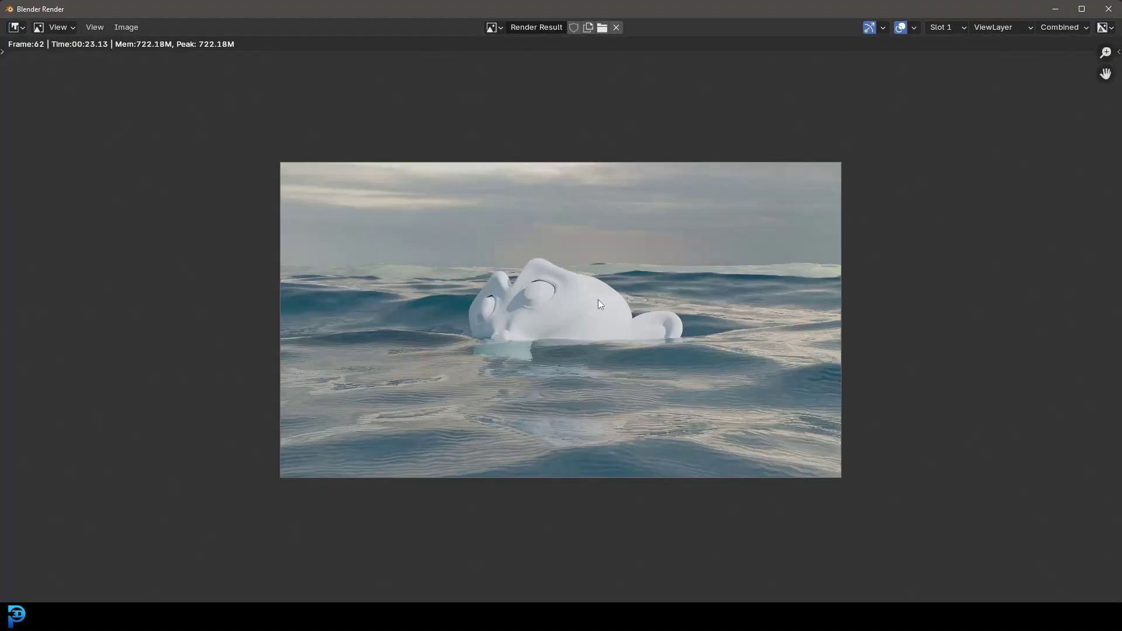
{"action": "scroll", "coordinate": [601, 313], "scroll_direction": "up", "scroll_amount": 1}
{"action": "left_click", "coordinate": [1113, 15]}
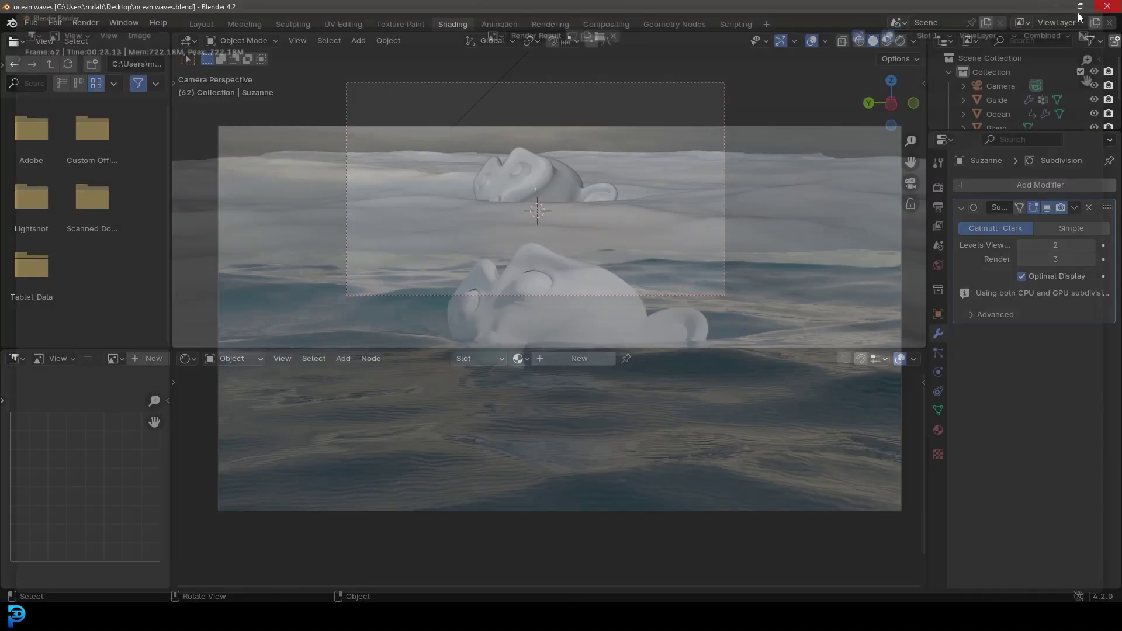
{"action": "left_click", "coordinate": [606, 25]}
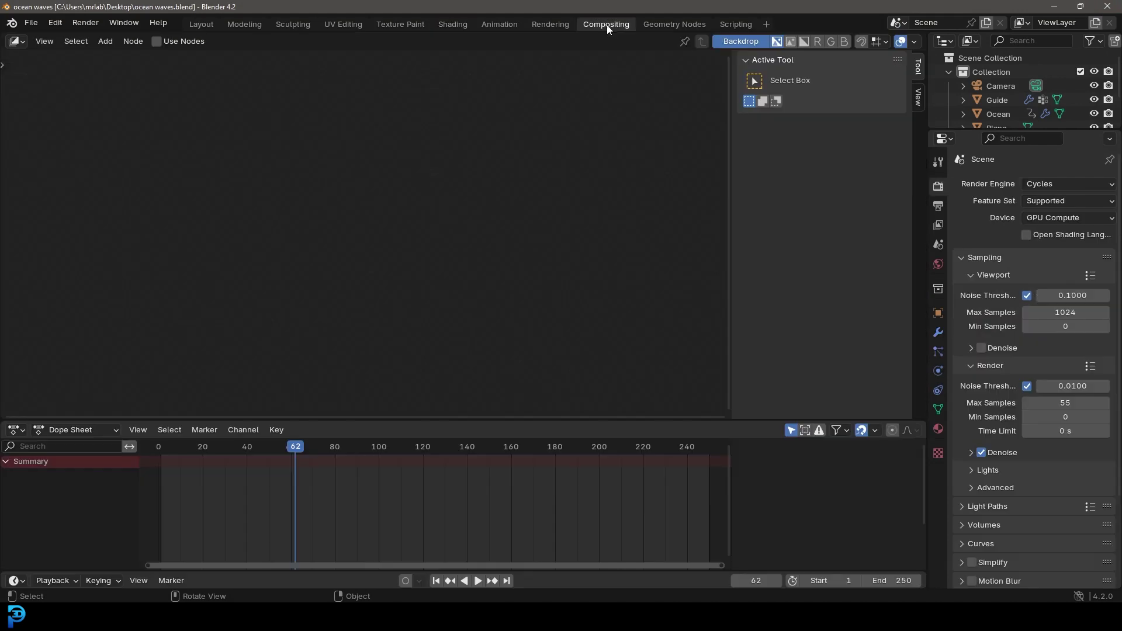
Step: Turn on compositing nodes and add a Viewer node beside the Render Layers node
{"action": "left_click", "coordinate": [156, 40]}
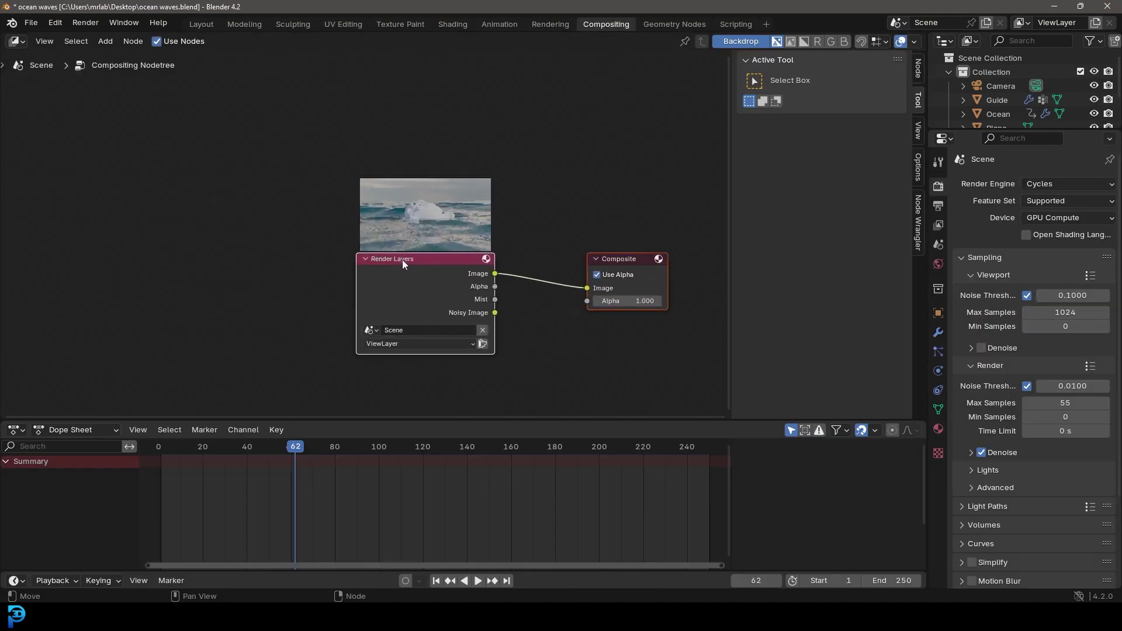
{"action": "left_click_drag", "start_coordinate": [407, 281], "coordinate": [193, 248]}
{"action": "key", "text": "shift+a"}
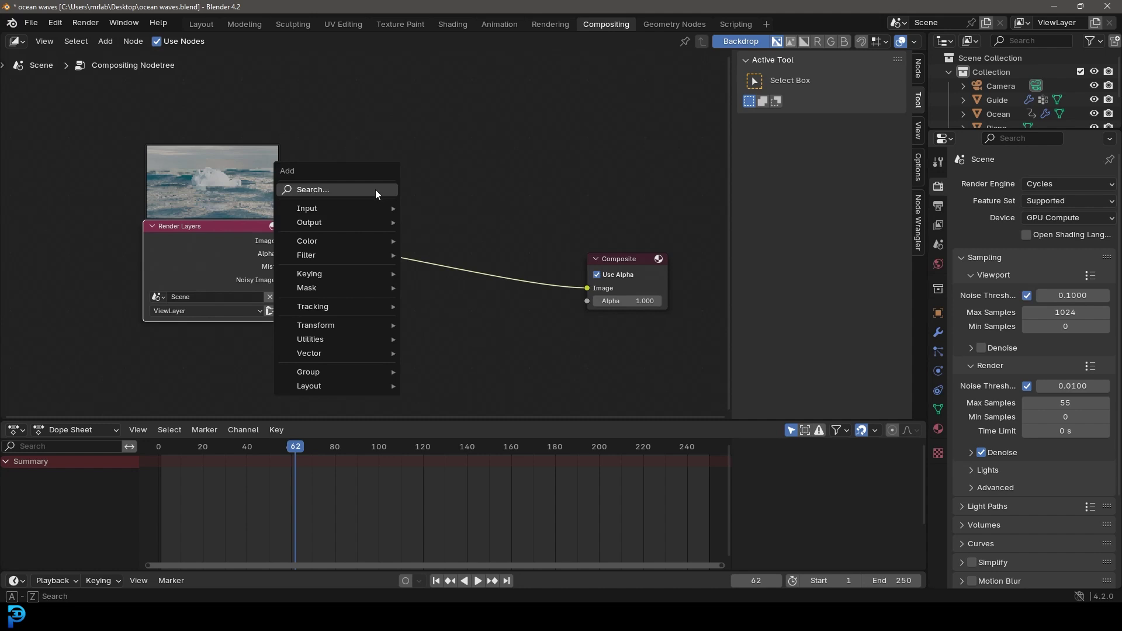
{"action": "left_click", "coordinate": [375, 189]}
{"action": "type", "text": "v"}
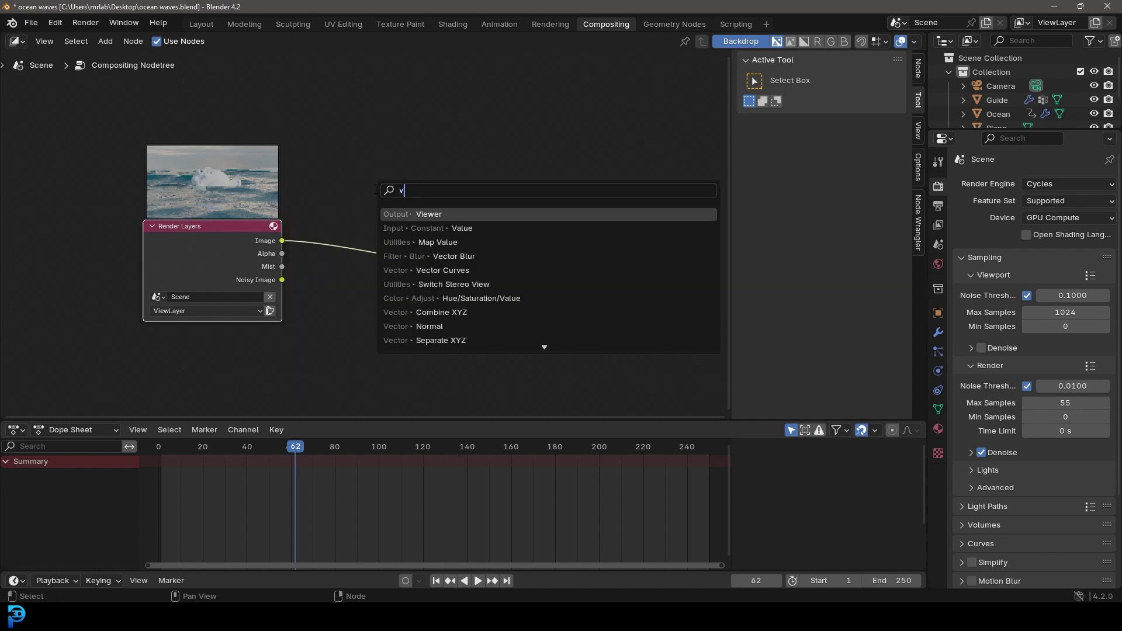
{"action": "type", "text": "iew"}
{"action": "key", "text": "Return"}
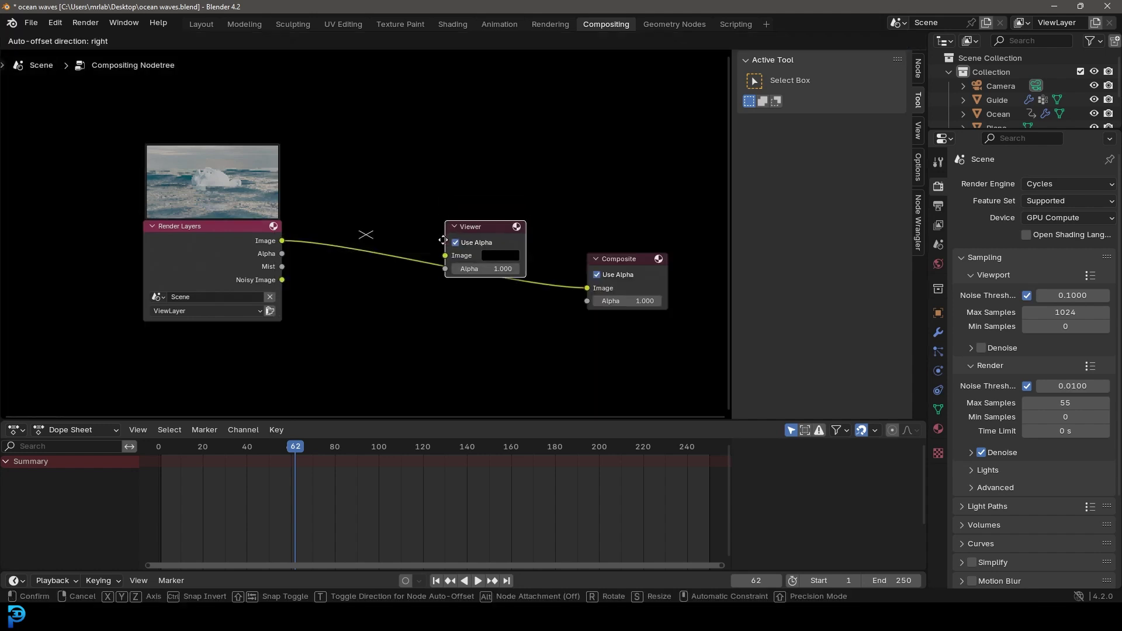
{"action": "left_click", "coordinate": [539, 345]}
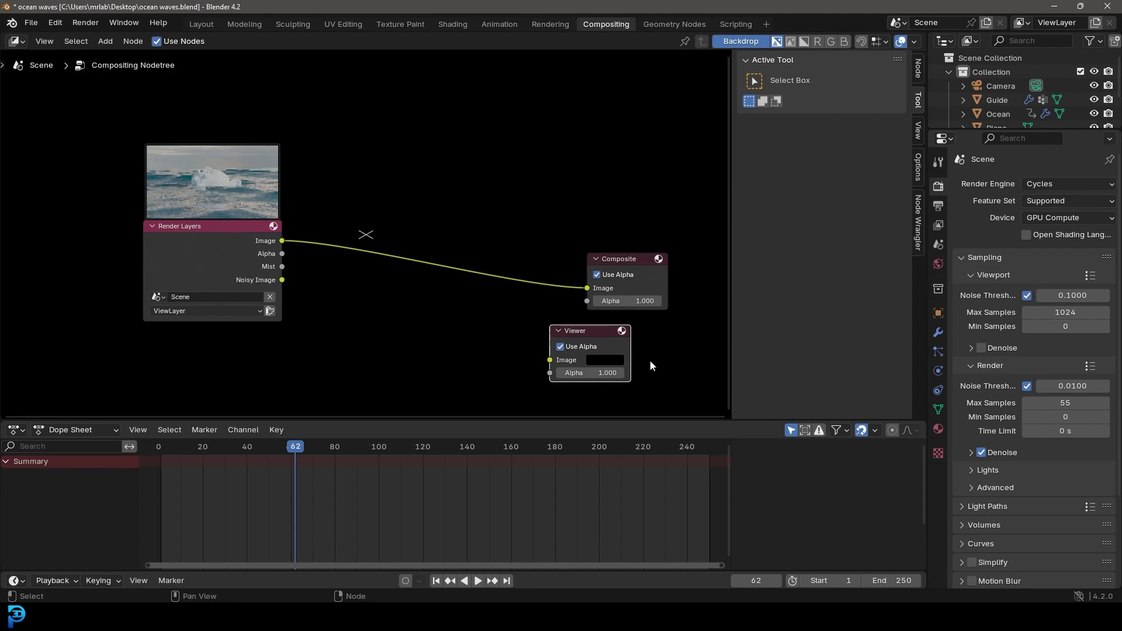
Step: Connect the Render Layers Image output to the Viewer node and tidy the node positions
{"action": "key", "text": "g"}
{"action": "left_click", "coordinate": [669, 363]}
{"action": "left_click_drag", "start_coordinate": [283, 241], "coordinate": [629, 331]}
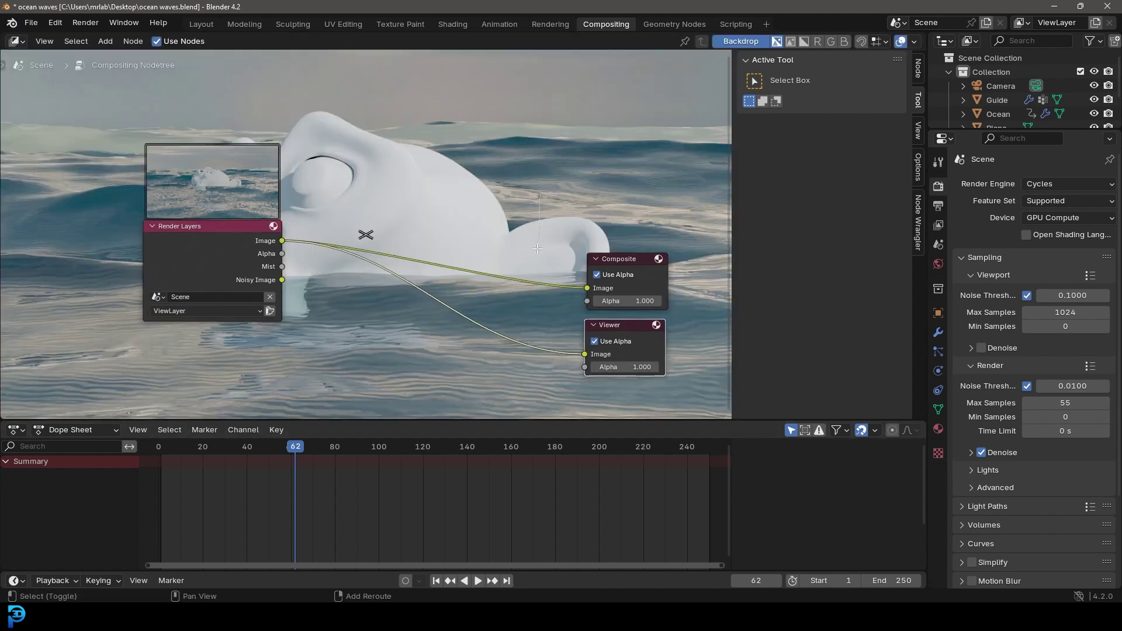
{"action": "right_click_drag", "start_coordinate": [522, 386], "coordinate": [521, 390], "text": "shift"}
{"action": "scroll", "coordinate": [374, 319], "scroll_direction": "down", "scroll_amount": 1}
{"action": "left_click_drag", "start_coordinate": [248, 255], "coordinate": [98, 326]}
Step: Resize the backdrop render preview with V and Alt+V and pan the node tree
{"action": "key", "text": "v"}
{"action": "key", "text": "v"}
{"action": "key", "text": "v"}
{"action": "key", "text": "v"}
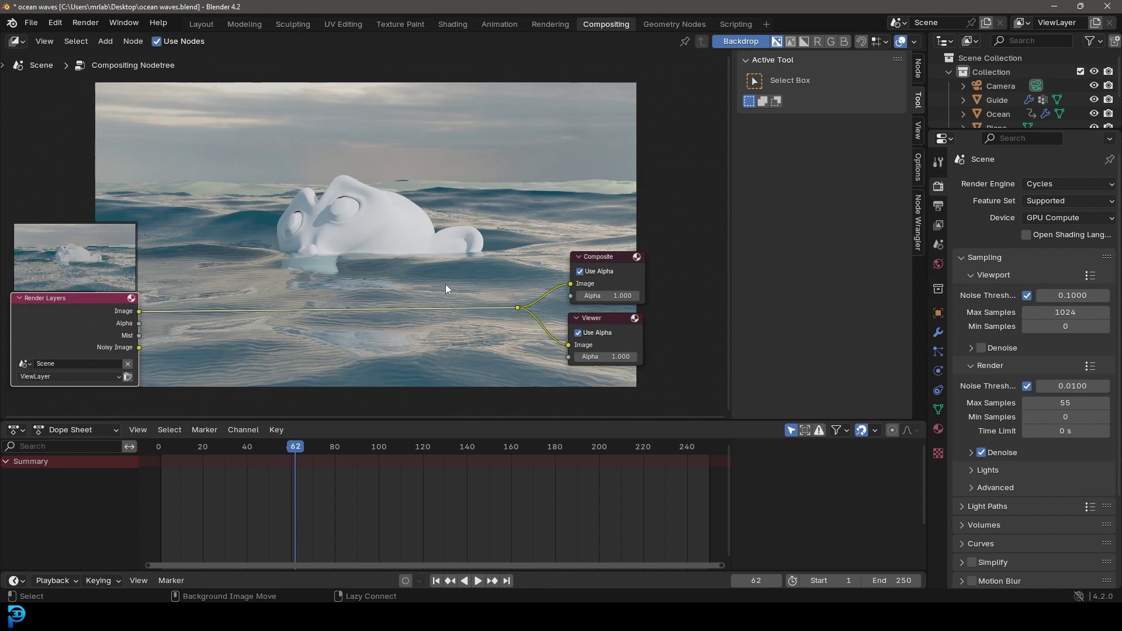
{"action": "key", "text": "alt+v"}
{"action": "key", "text": "alt+v"}
{"action": "key", "text": "alt+v"}
{"action": "key", "text": "v"}
{"action": "key", "text": "v"}
{"action": "key", "text": "v"}
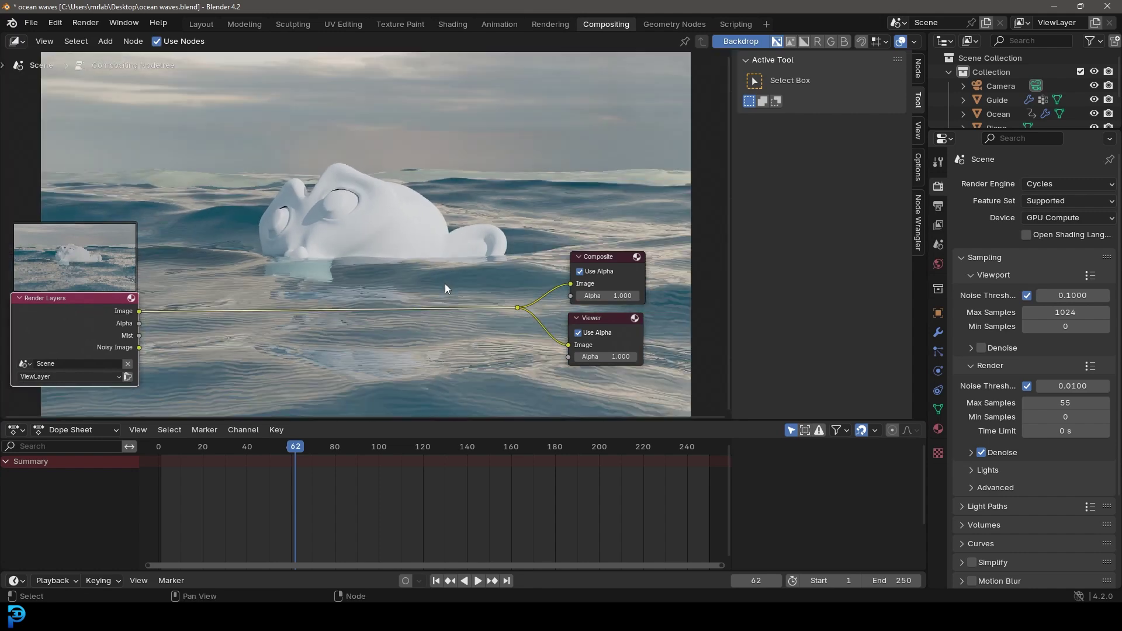
{"action": "middle_click_drag", "start_coordinate": [446, 282], "coordinate": [468, 254]}
{"action": "scroll", "coordinate": [384, 279], "scroll_direction": "up", "scroll_amount": 1}
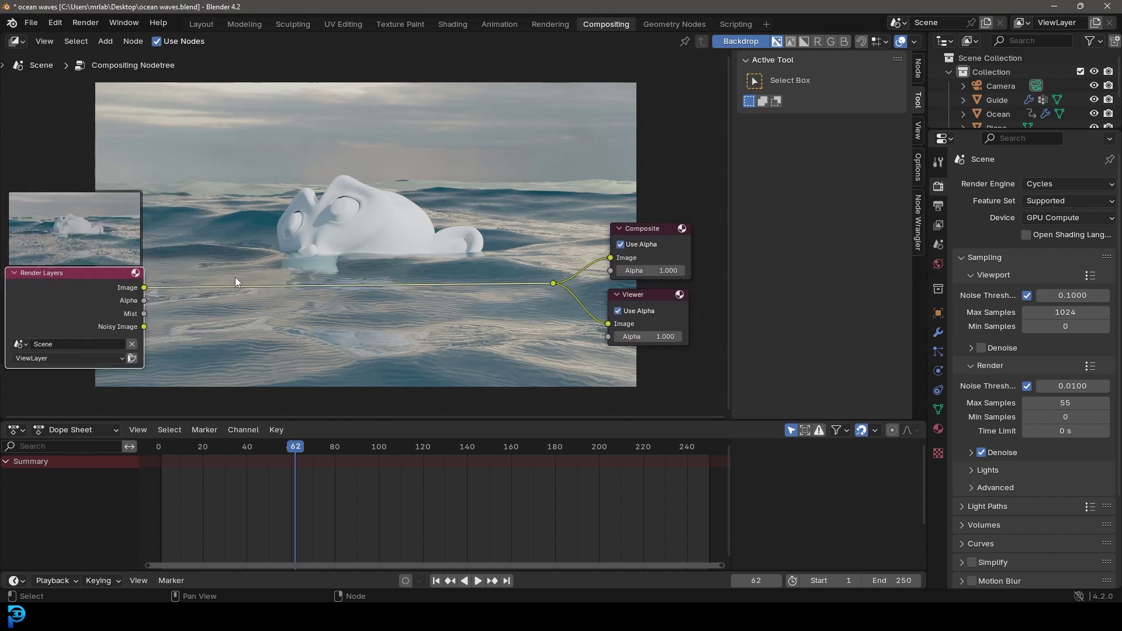
Step: Insert a Mix Color node on the render-to-Composite link and connect Mist to its Fac
{"action": "key", "text": "shift+a"}
{"action": "left_click", "coordinate": [314, 253]}
{"action": "type", "text": "mix"}
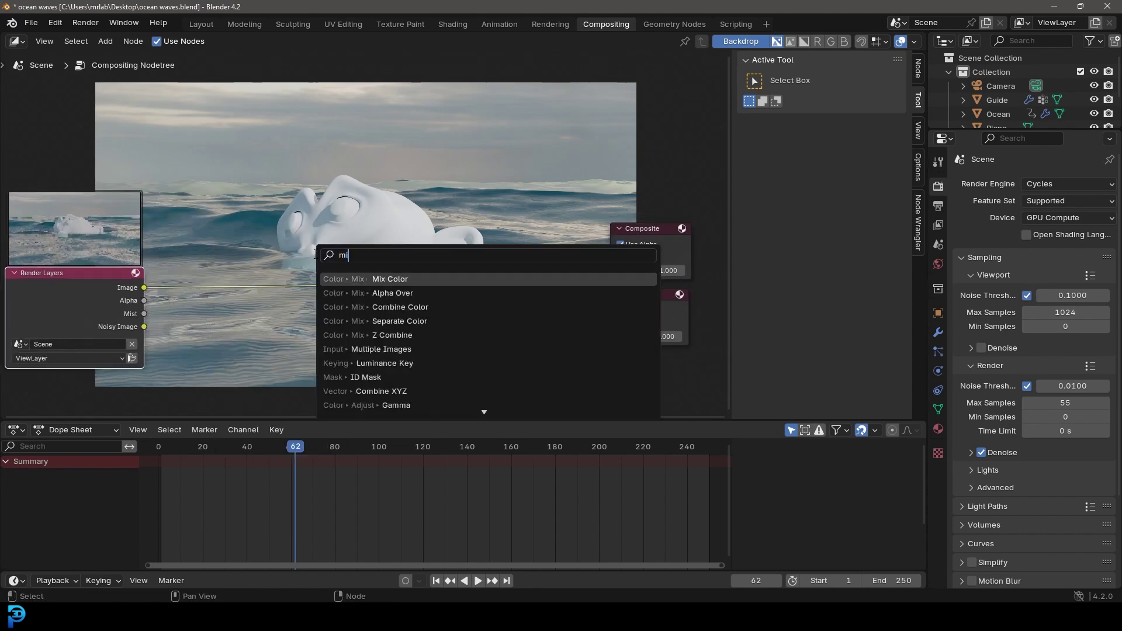
{"action": "left_click", "coordinate": [414, 280]}
{"action": "left_click", "coordinate": [409, 309]}
{"action": "left_click_drag", "start_coordinate": [141, 314], "coordinate": [343, 312]}
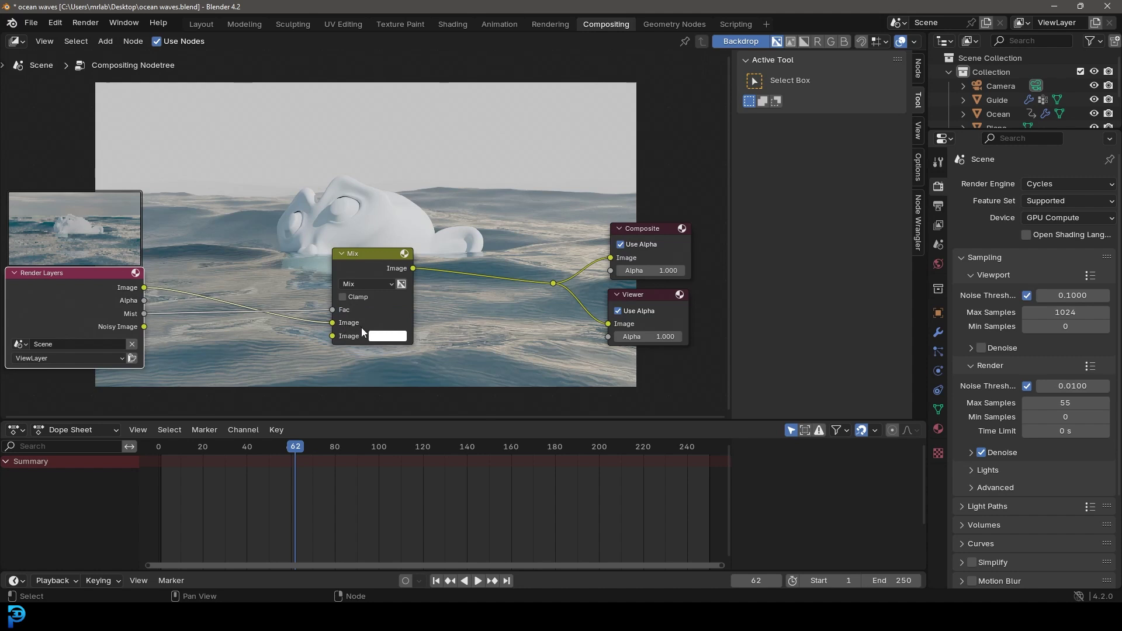
Step: Set the Mix node's second colour to near-white and move the Render Layers node left
{"action": "scroll", "coordinate": [361, 332], "scroll_direction": "up", "scroll_amount": 2}
{"action": "left_click", "coordinate": [403, 355]}
{"action": "left_click", "coordinate": [446, 160]}
{"action": "left_click", "coordinate": [460, 227]}
{"action": "left_click", "coordinate": [408, 251]}
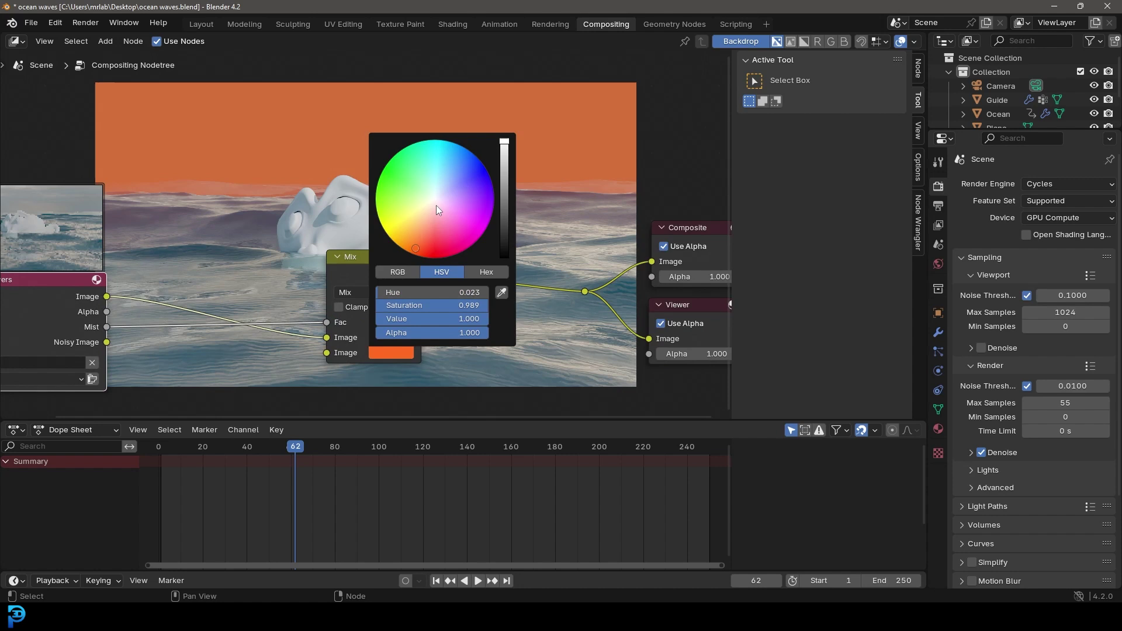
{"action": "left_click", "coordinate": [434, 205]}
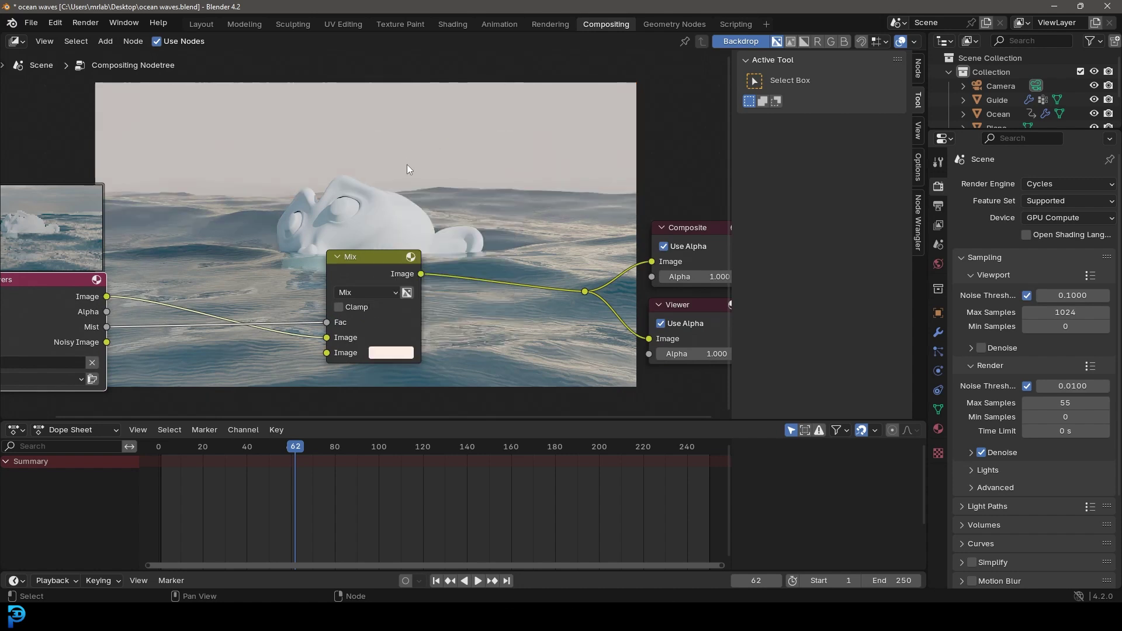
{"action": "middle_click_drag", "start_coordinate": [227, 313], "coordinate": [343, 263]}
{"action": "left_click_drag", "start_coordinate": [129, 259], "coordinate": [56, 257]}
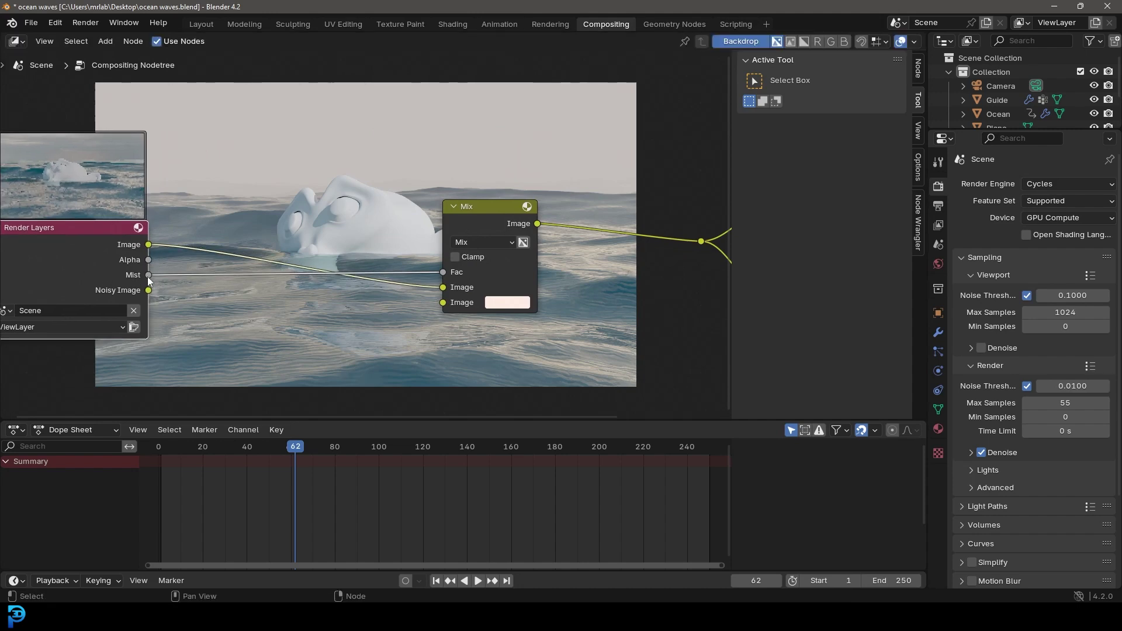
Step: Add a Color Ramp node between the Mist pass and the Mix factor
{"action": "key", "text": "shift+a"}
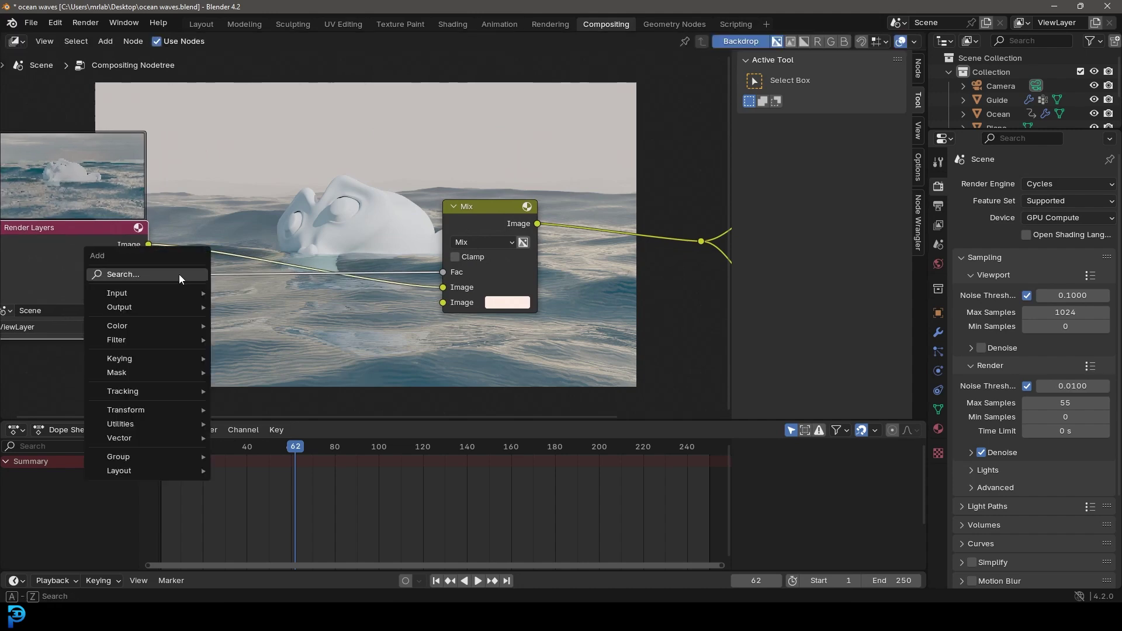
{"action": "left_click", "coordinate": [178, 274]}
{"action": "type", "text": "ramp"}
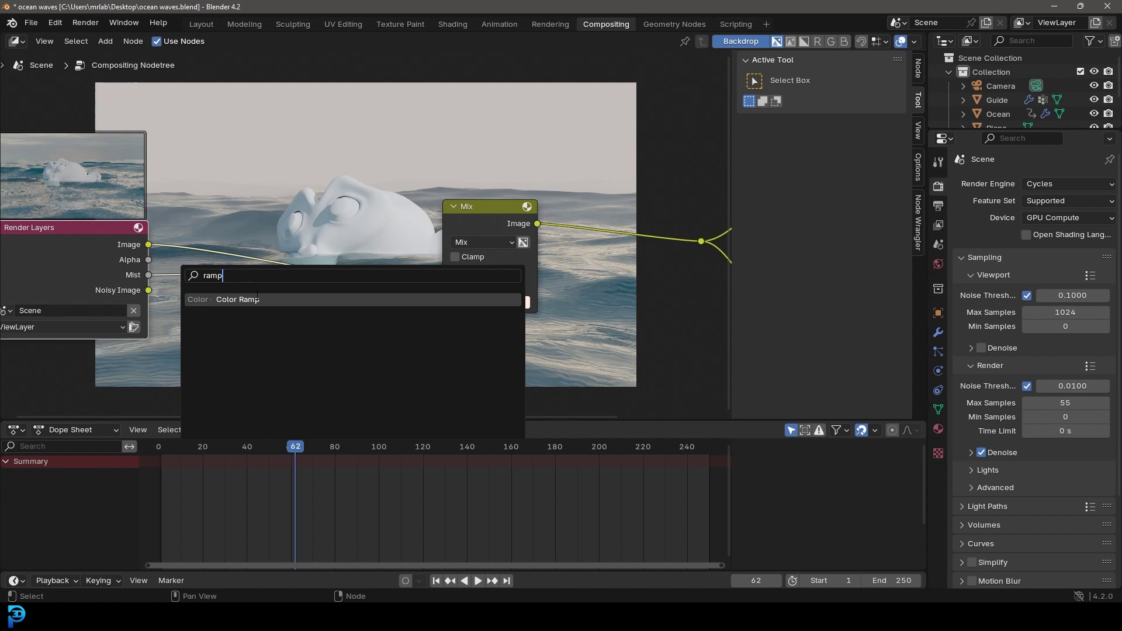
{"action": "left_click", "coordinate": [237, 300]}
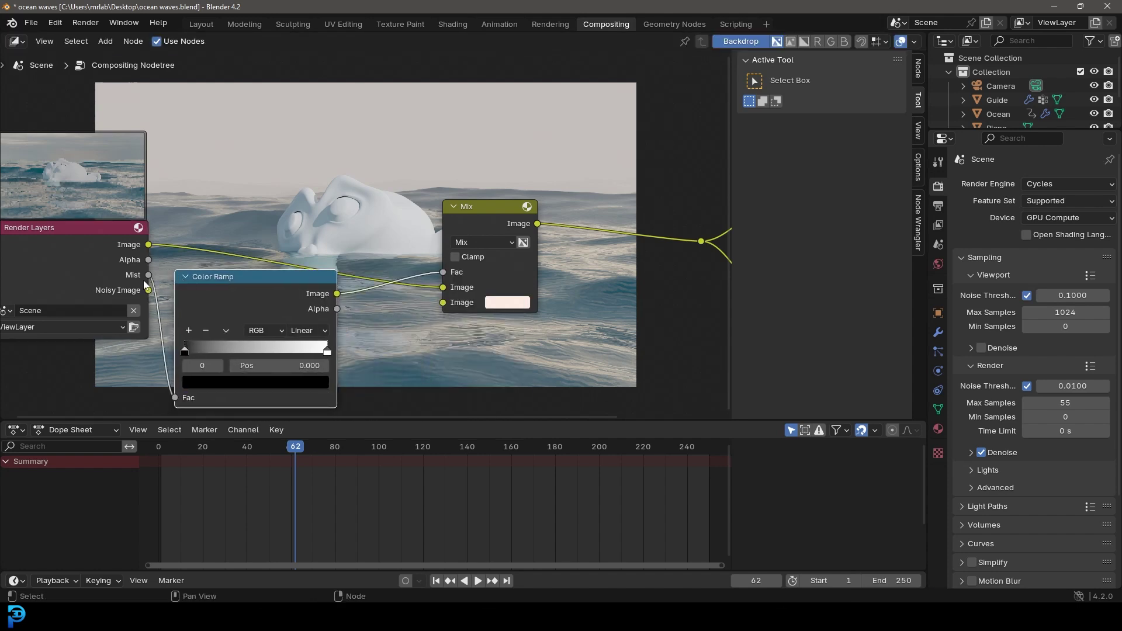
{"action": "left_click", "coordinate": [274, 286]}
Step: Move the ramp's white stop to 0.954 and dim its colour to grey
{"action": "scroll", "coordinate": [283, 330], "scroll_direction": "up", "scroll_amount": 2}
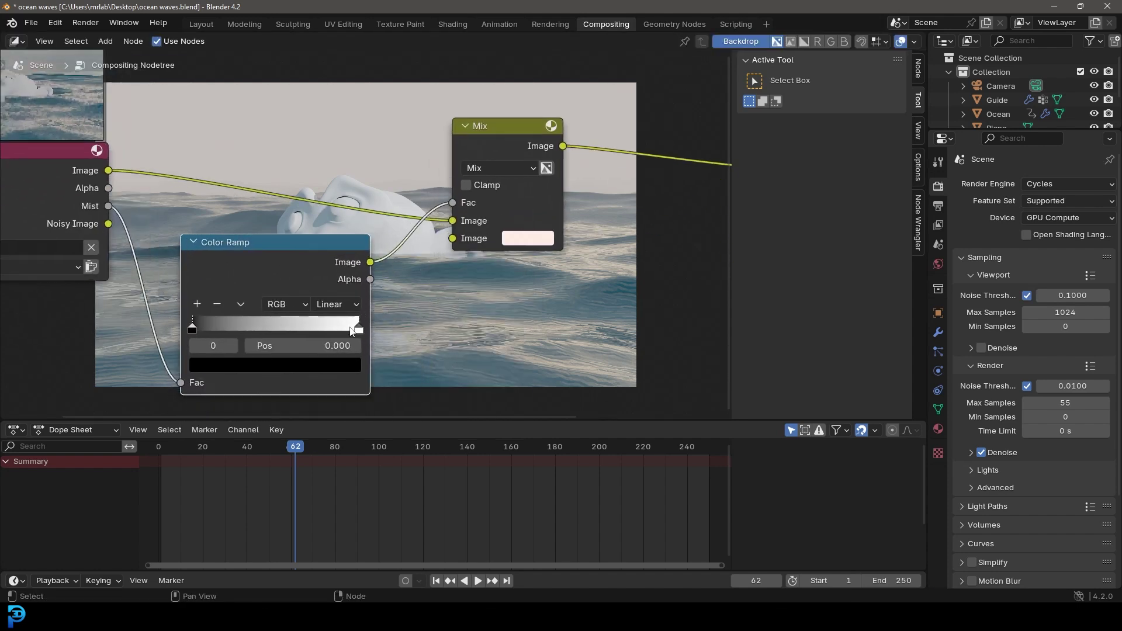
{"action": "left_click_drag", "start_coordinate": [320, 326], "coordinate": [394, 334]}
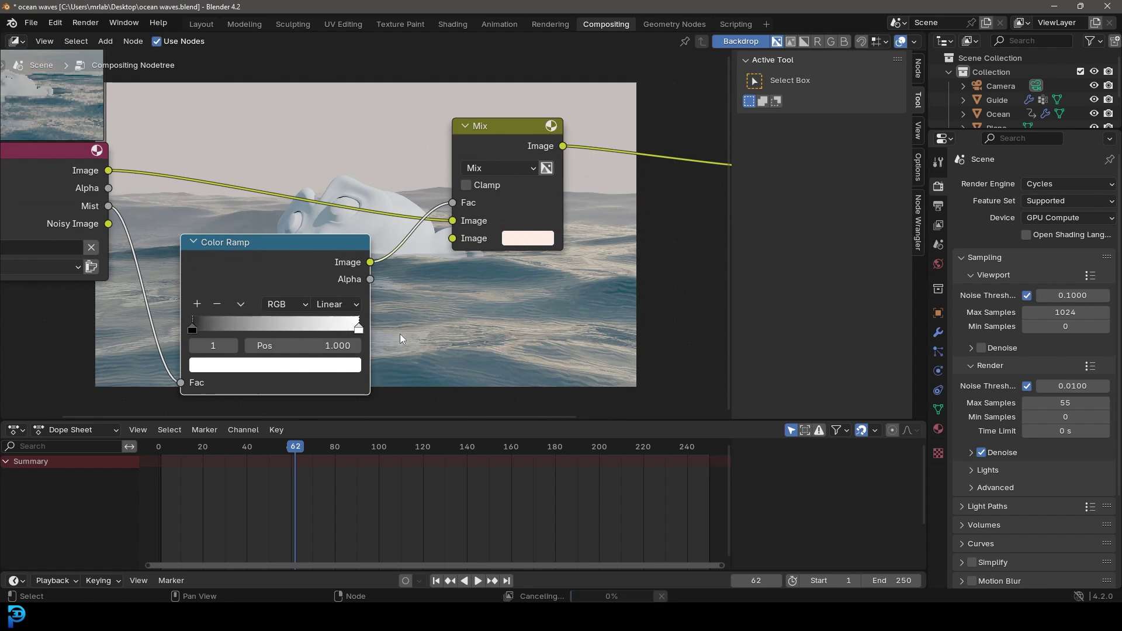
{"action": "mouse_move", "coordinate": [191, 325]}
{"action": "left_mouse_down"}
{"action": "mouse_move", "coordinate": [268, 337]}
{"action": "mouse_move", "coordinate": [191, 336]}
{"action": "left_mouse_up"}
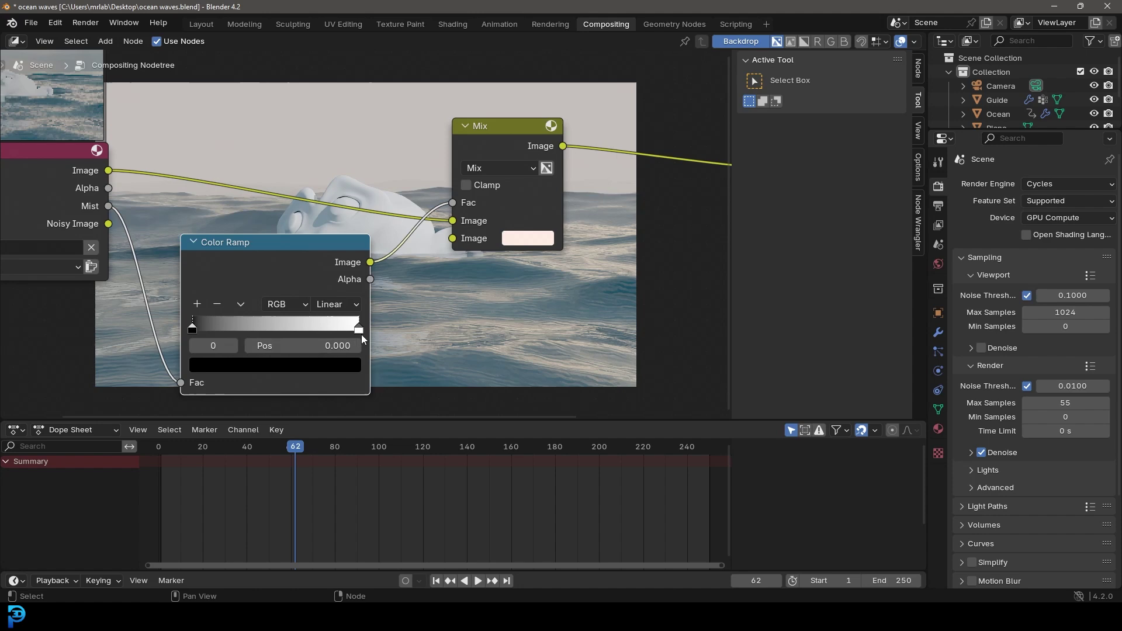
{"action": "left_click_drag", "start_coordinate": [360, 332], "coordinate": [351, 333]}
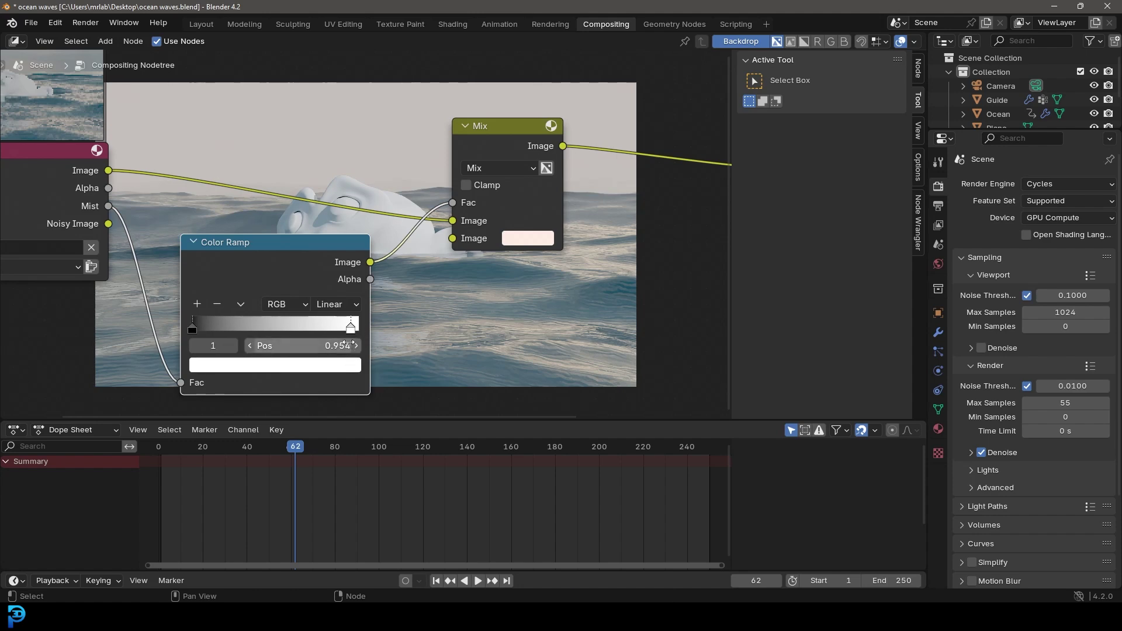
{"action": "left_click", "coordinate": [341, 365]}
{"action": "left_click", "coordinate": [346, 168]}
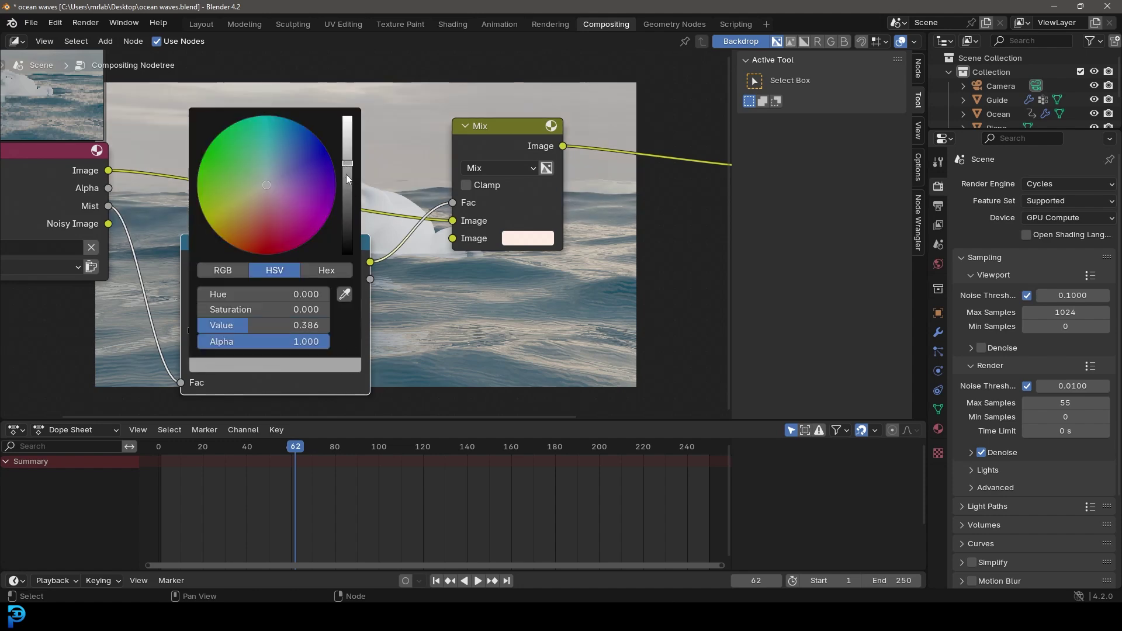
{"action": "scroll", "coordinate": [440, 298], "scroll_direction": "down", "scroll_amount": 3}
{"action": "scroll", "coordinate": [440, 295], "scroll_direction": "down", "scroll_amount": 3}
{"action": "middle_click_drag", "start_coordinate": [440, 295], "coordinate": [379, 374]}
Step: Maximize the node editor, resize the backdrop, and refine the white stop's brightness
{"action": "key", "text": "ctrl+space"}
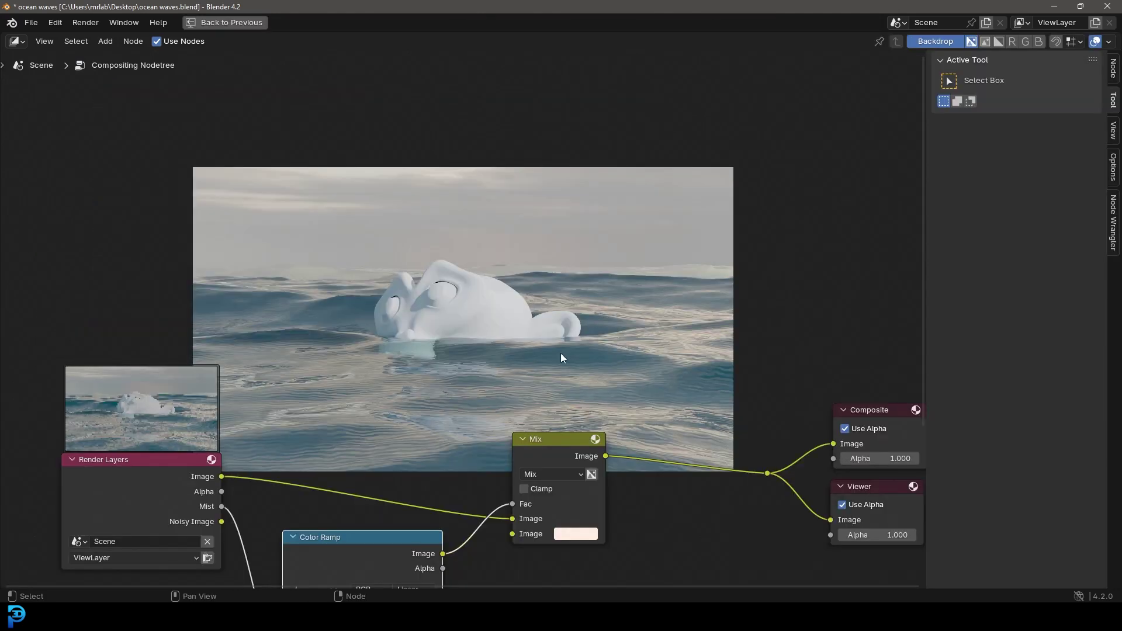
{"action": "key", "text": "v"}
{"action": "key", "text": "v"}
{"action": "key", "text": "alt+v"}
{"action": "key", "text": "alt+v"}
{"action": "key", "text": "alt+v"}
{"action": "key", "text": "alt+v"}
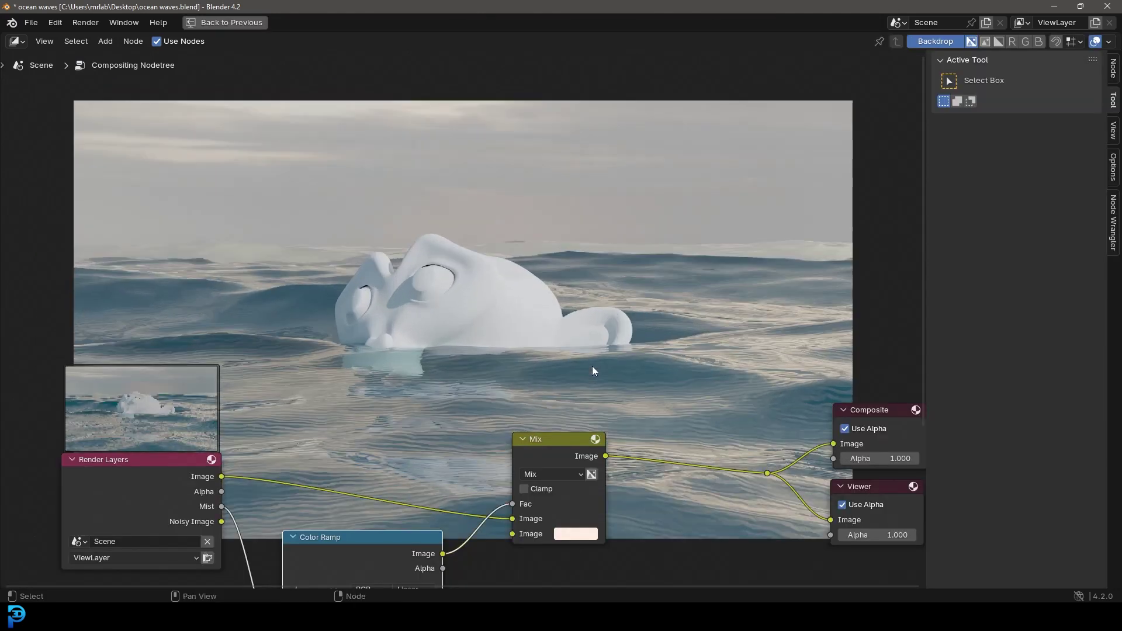
{"action": "scroll", "coordinate": [591, 366], "scroll_direction": "down", "scroll_amount": 3}
{"action": "scroll", "coordinate": [409, 467], "scroll_direction": "up", "scroll_amount": 2}
{"action": "left_click", "coordinate": [394, 493]}
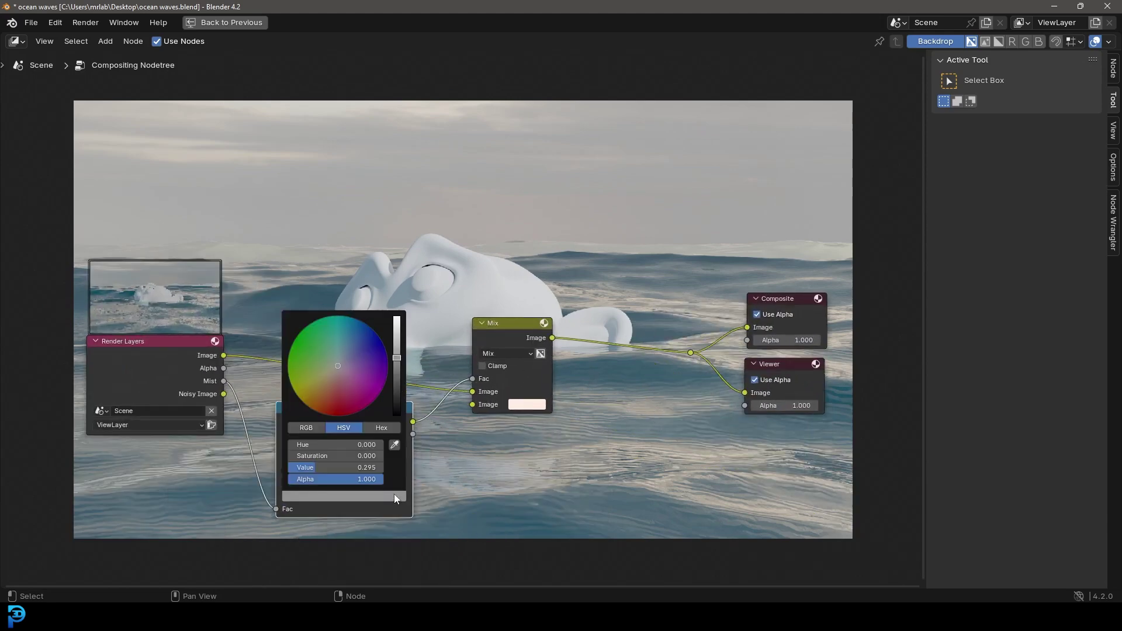
{"action": "scroll", "coordinate": [480, 391], "scroll_direction": "down", "scroll_amount": 1}
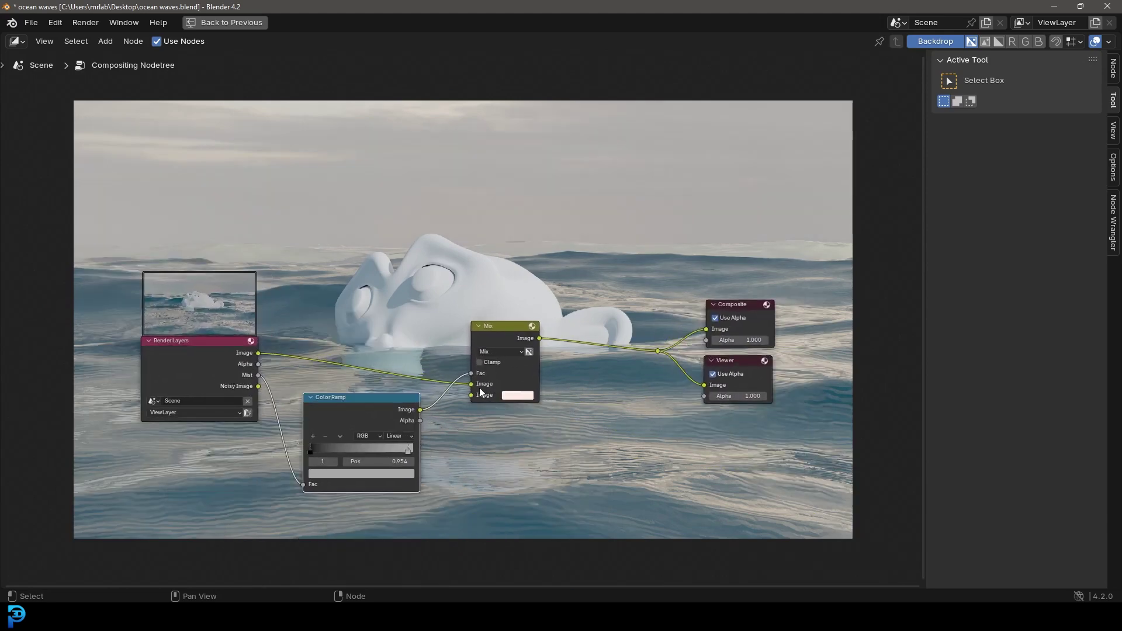
{"action": "scroll", "coordinate": [481, 391], "scroll_direction": "up", "scroll_amount": 1}
Step: Compare the raw render and Mix output in the Viewer, then place Viewer beside Composite
{"action": "left_click", "coordinate": [189, 362], "text": "ctrl+shift"}
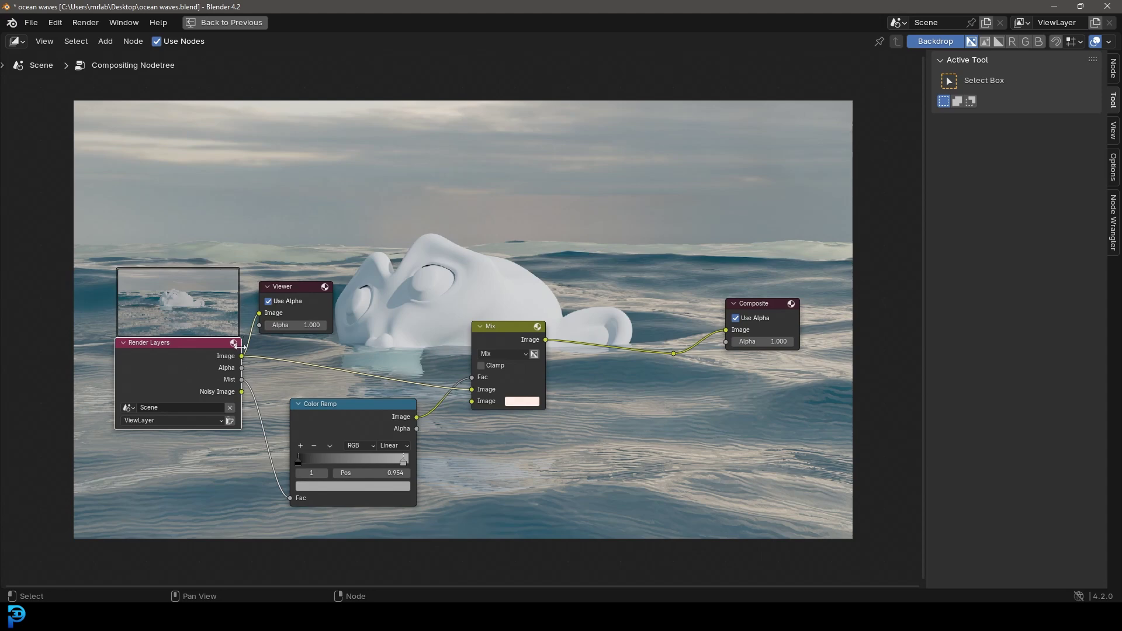
{"action": "left_click", "coordinate": [529, 340], "text": "ctrl+shift"}
{"action": "left_click_drag", "start_coordinate": [601, 277], "coordinate": [760, 359]}
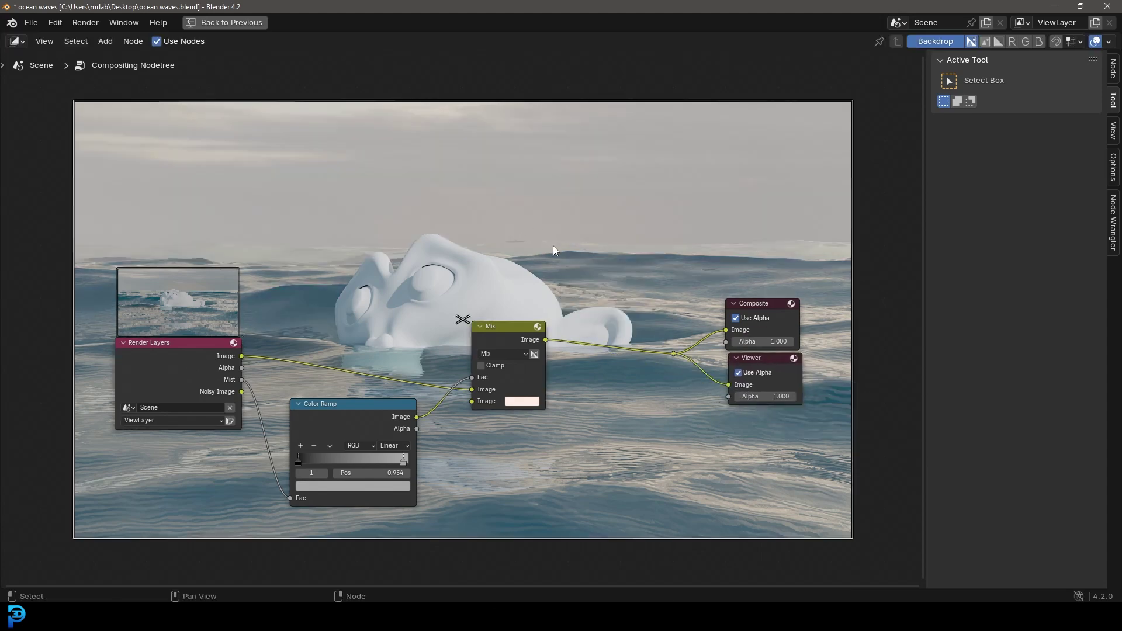
{"action": "scroll", "coordinate": [526, 254], "scroll_direction": "down", "scroll_amount": 1}
{"action": "scroll", "coordinate": [513, 257], "scroll_direction": "up", "scroll_amount": 2}
{"action": "left_click_drag", "start_coordinate": [760, 451], "coordinate": [503, 259]}
Step: Move the output nodes right and insert a Lens Distortion node on the Mix-to-Composite link
{"action": "key", "text": "g"}
{"action": "left_click", "coordinate": [614, 240]}
{"action": "scroll", "coordinate": [555, 277], "scroll_direction": "up", "scroll_amount": 1}
{"action": "key", "text": "shift+a"}
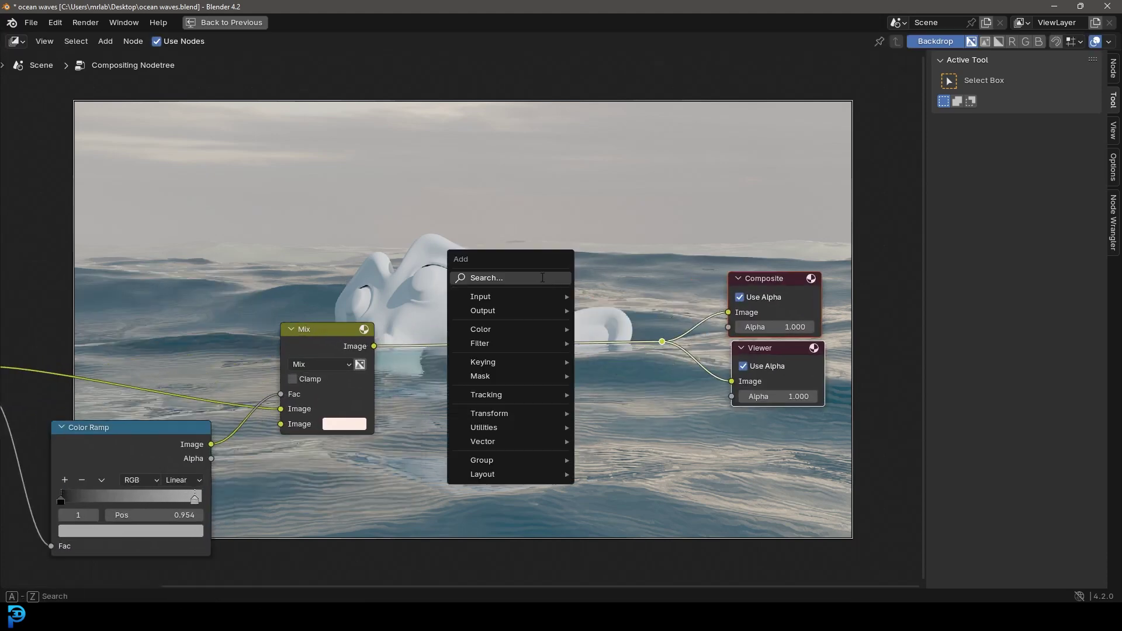
{"action": "left_click", "coordinate": [542, 279]}
{"action": "type", "text": "lens"}
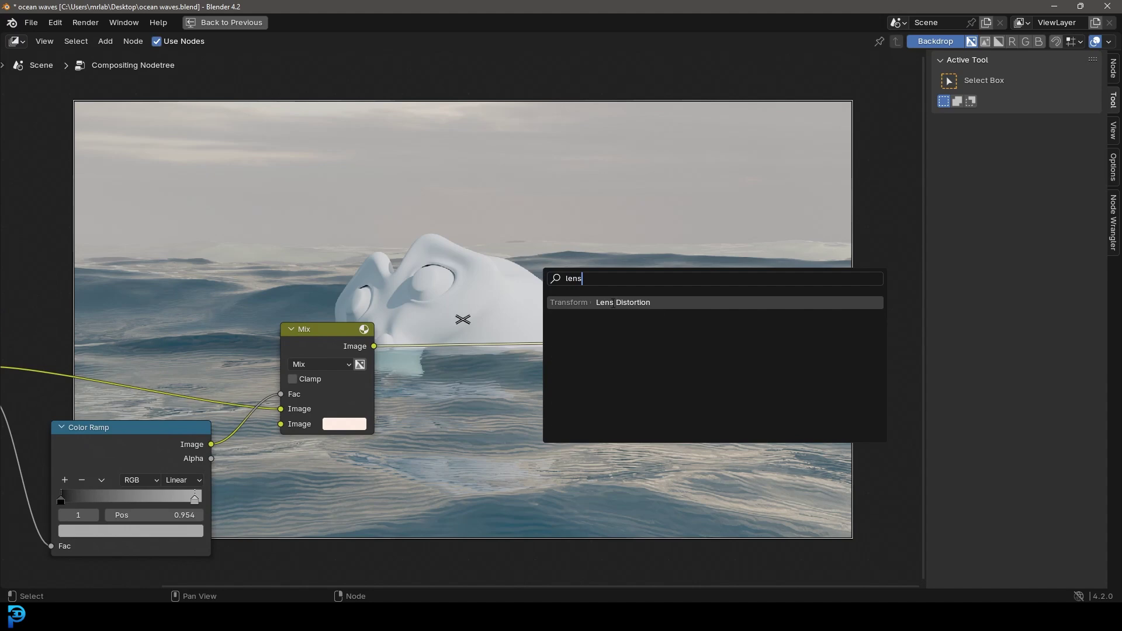
{"action": "left_click", "coordinate": [613, 303]}
{"action": "left_click", "coordinate": [514, 357]}
Step: Set Lens Distortion to Distortion 0.02 and Dispersion 0.02 with Fit enabled
{"action": "left_click", "coordinate": [518, 403]}
{"action": "type", "text": ".02"}
{"action": "key", "text": "Return"}
{"action": "left_click", "coordinate": [507, 419]}
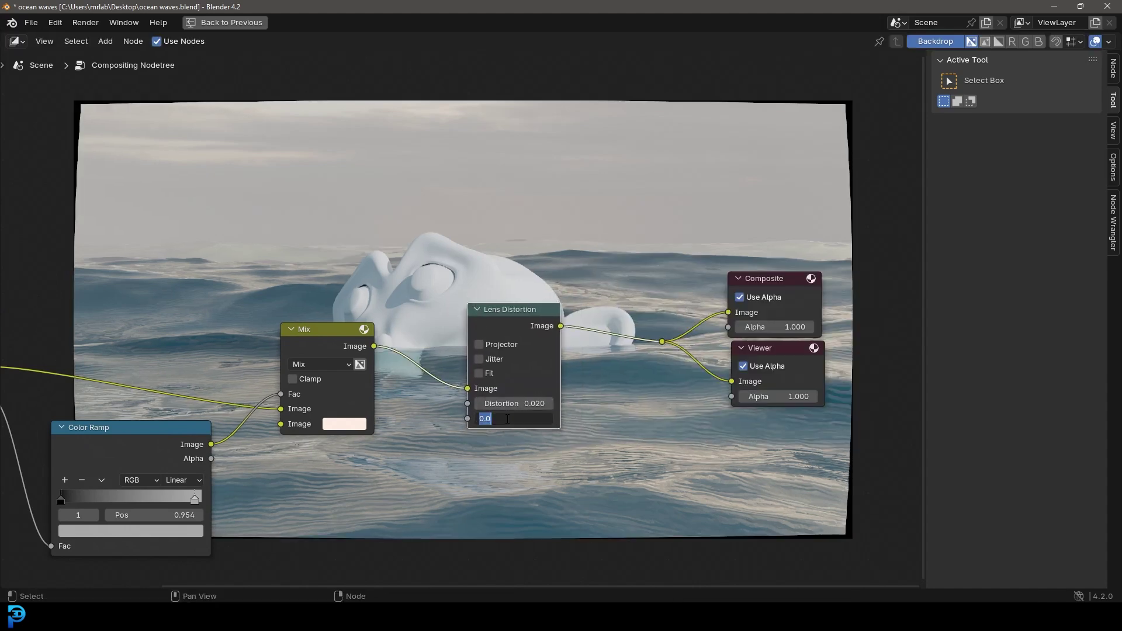
{"action": "type", "text": ".02"}
{"action": "key", "text": "Return"}
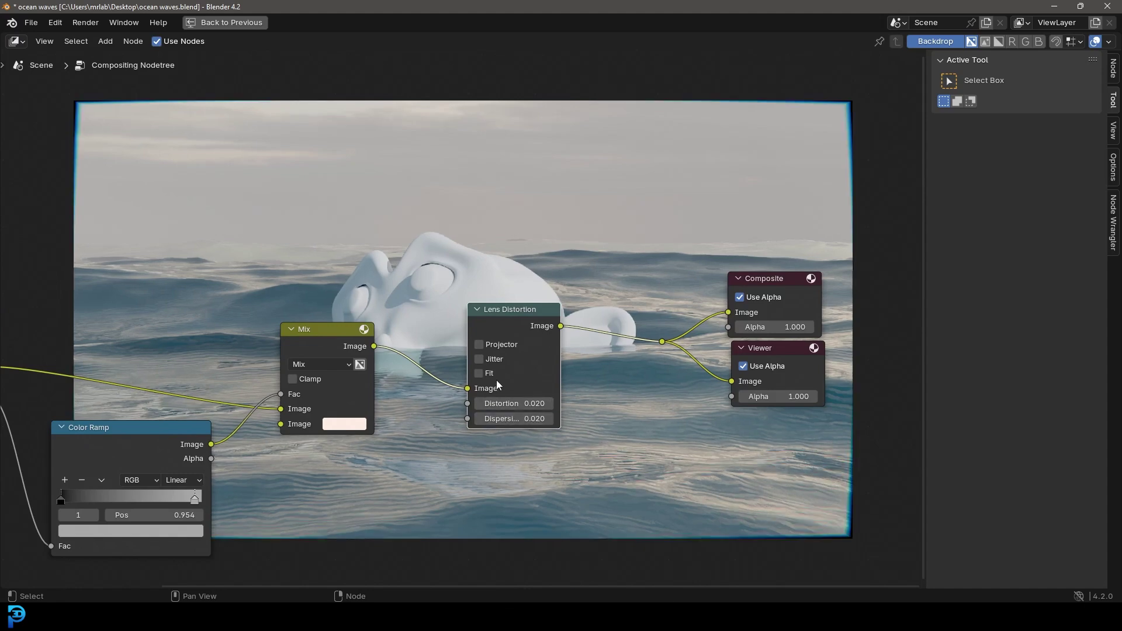
{"action": "left_click", "coordinate": [479, 373]}
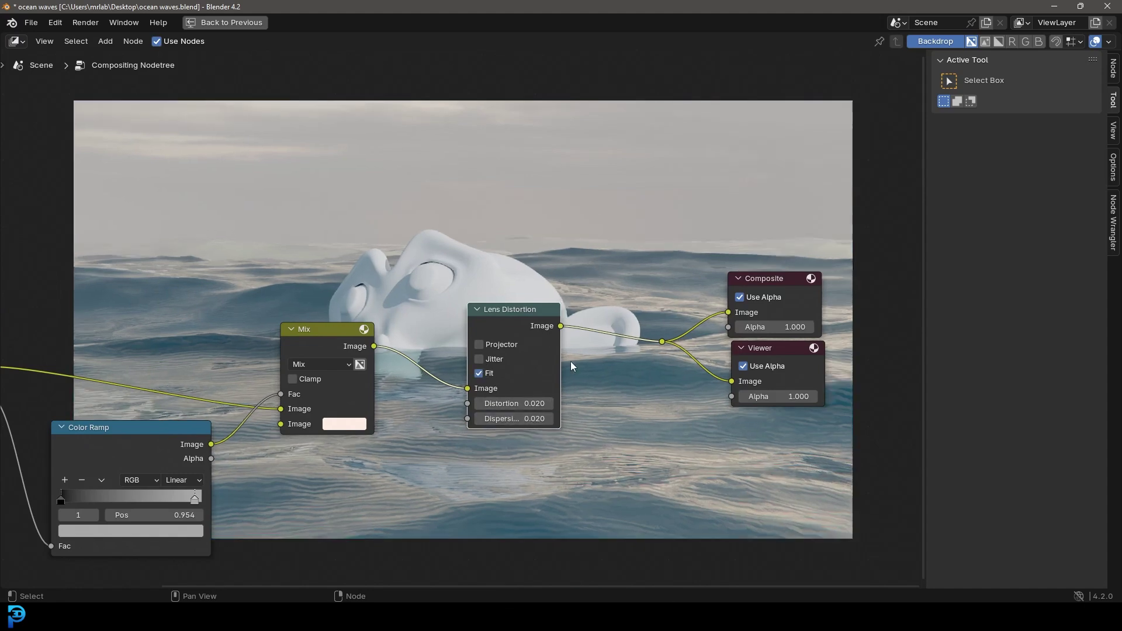
Step: Recentre the node tree and save ocean waves.blend
{"action": "scroll", "coordinate": [504, 339], "scroll_direction": "down", "scroll_amount": 2}
{"action": "scroll", "coordinate": [366, 301], "scroll_direction": "down", "scroll_amount": 2}
{"action": "middle_click_drag", "start_coordinate": [364, 316], "coordinate": [408, 347]}
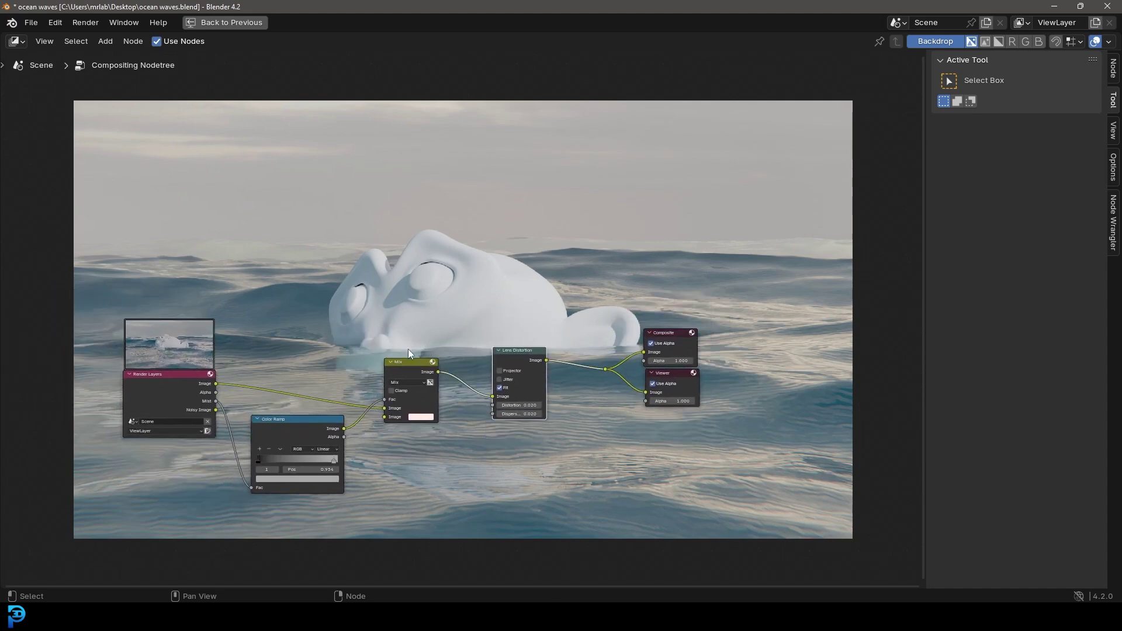
{"action": "key", "text": "ctrl+s"}
{"action": "scroll", "coordinate": [505, 300], "scroll_direction": "down", "scroll_amount": 2}
{"action": "middle_click_drag", "start_coordinate": [503, 307], "coordinate": [515, 361]}
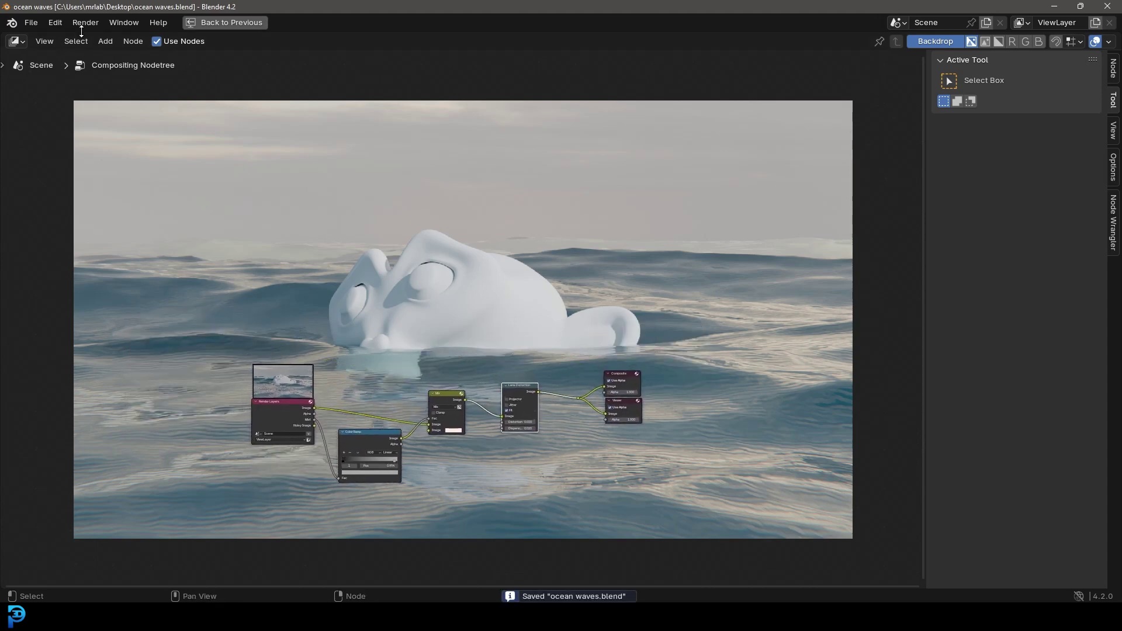
Step: In the Layout workspace, set the render output folder to the Desktop
{"action": "left_click", "coordinate": [250, 23]}
{"action": "left_click", "coordinate": [208, 23]}
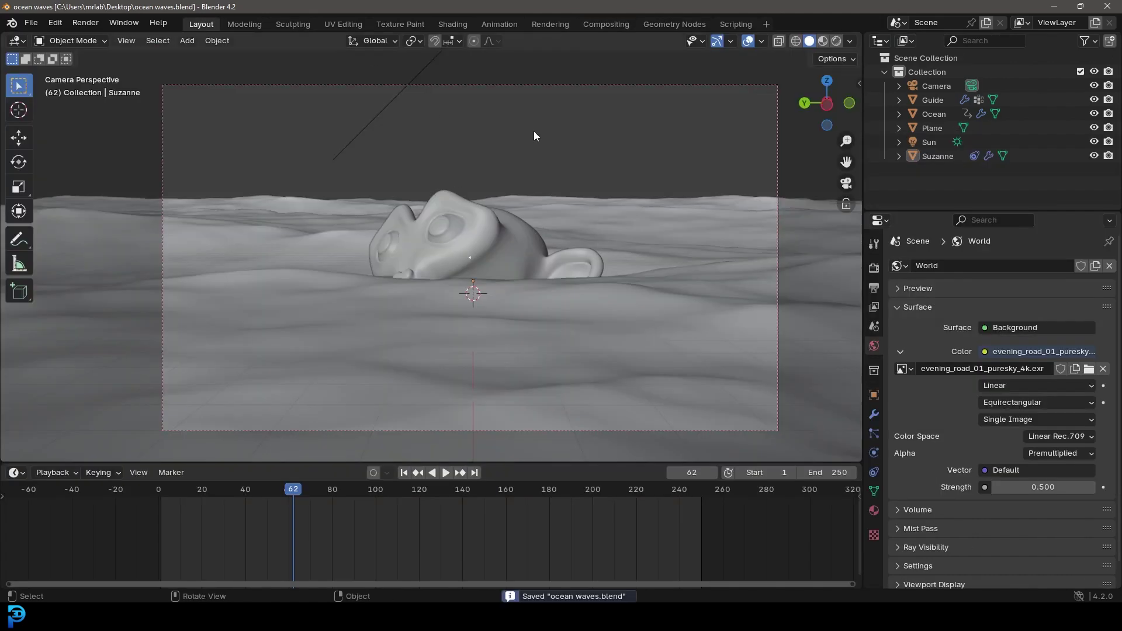
{"action": "left_click", "coordinate": [873, 287]}
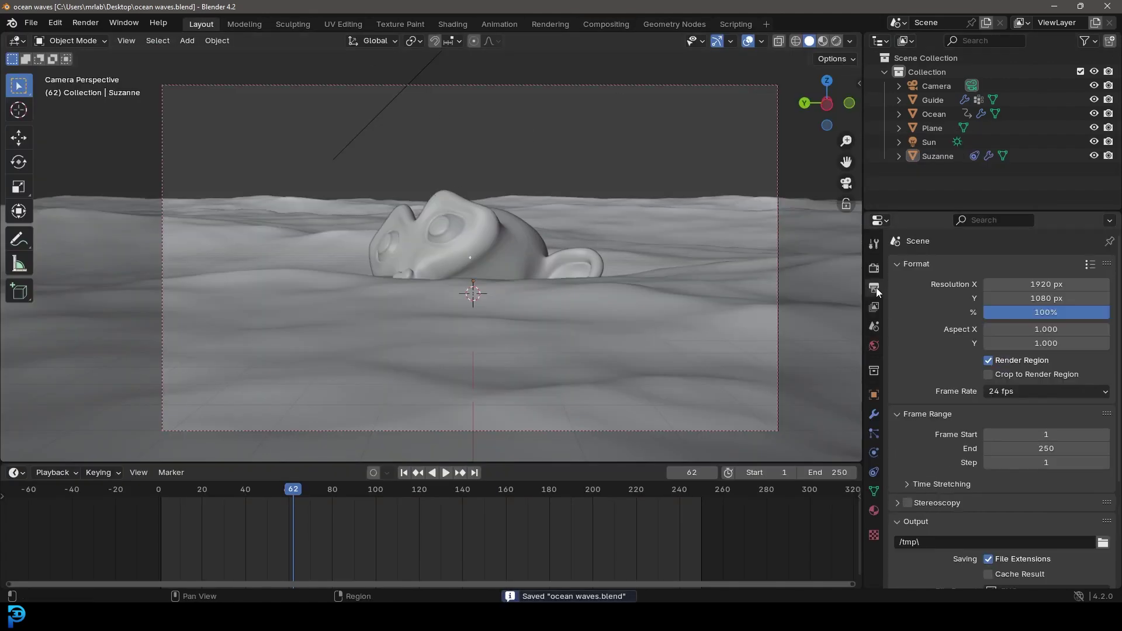
{"action": "scroll", "coordinate": [912, 500], "scroll_direction": "down", "scroll_amount": 2}
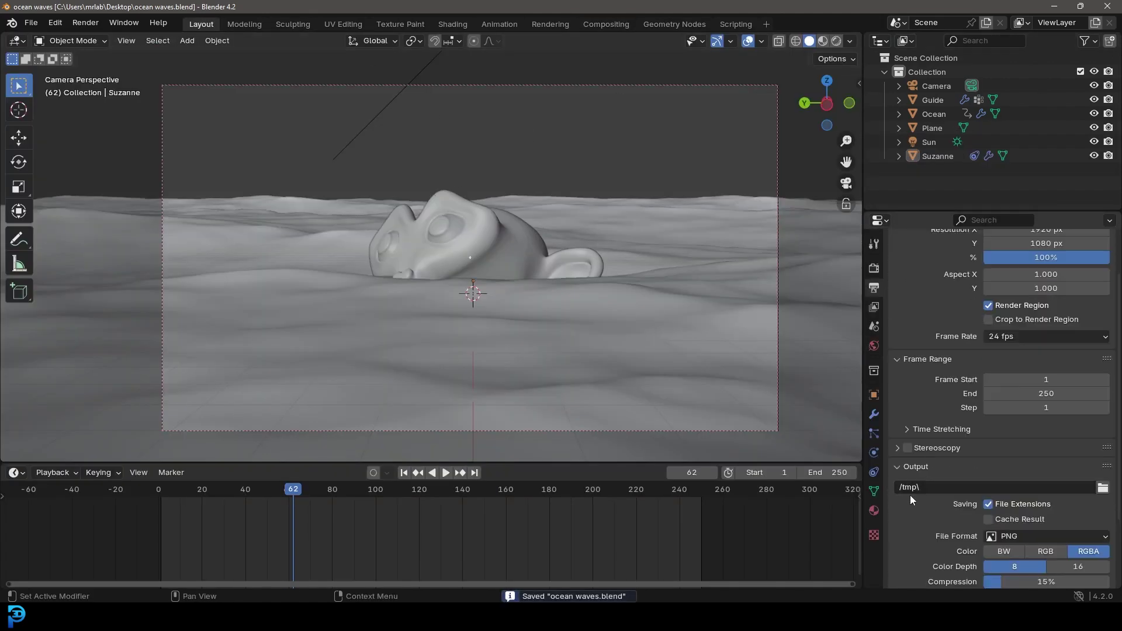
{"action": "left_click", "coordinate": [1102, 488]}
{"action": "left_click", "coordinate": [241, 295]}
{"action": "left_click", "coordinate": [780, 457]}
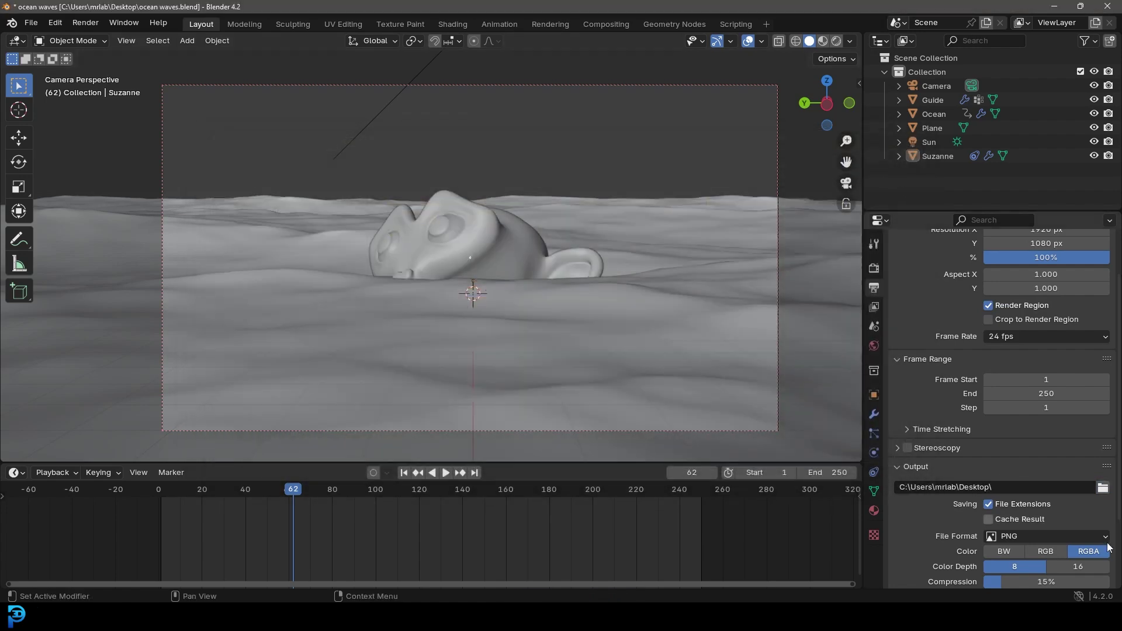
Step: Set the output file format to FFmpeg Video with an MPEG-4 container
{"action": "scroll", "coordinate": [1001, 538], "scroll_direction": "down", "scroll_amount": 3}
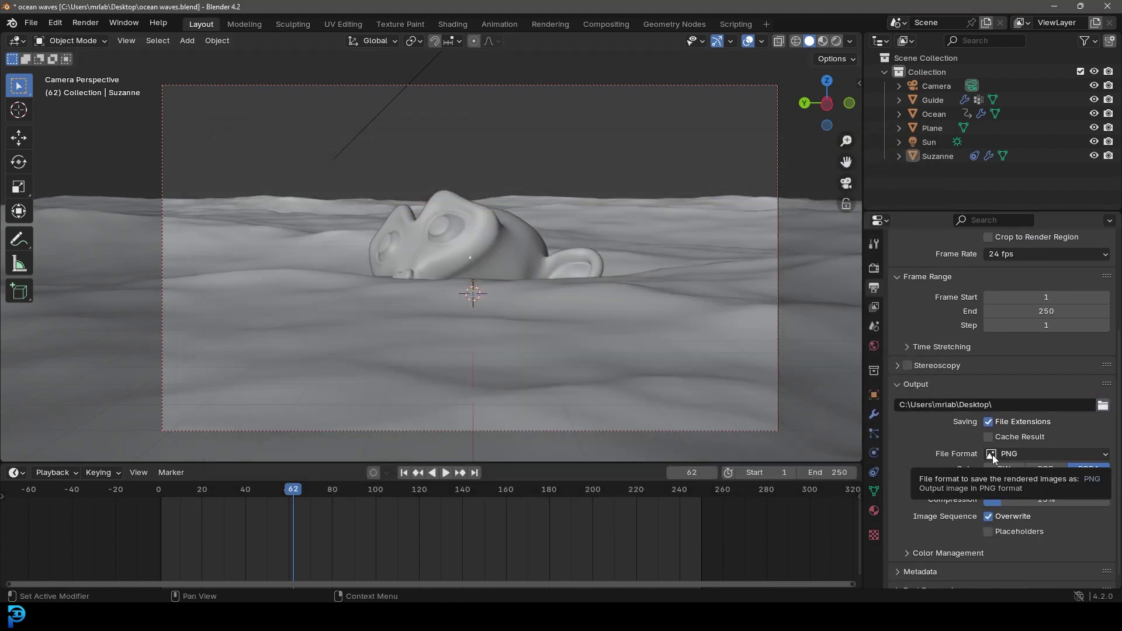
{"action": "left_click", "coordinate": [1041, 454]}
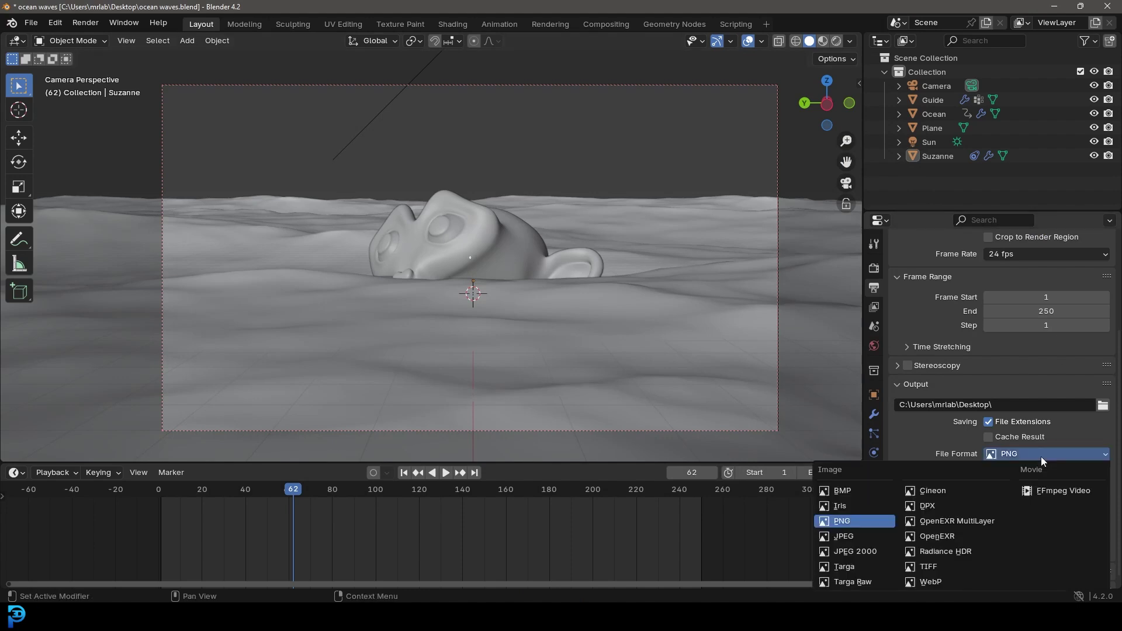
{"action": "left_click", "coordinate": [1040, 493]}
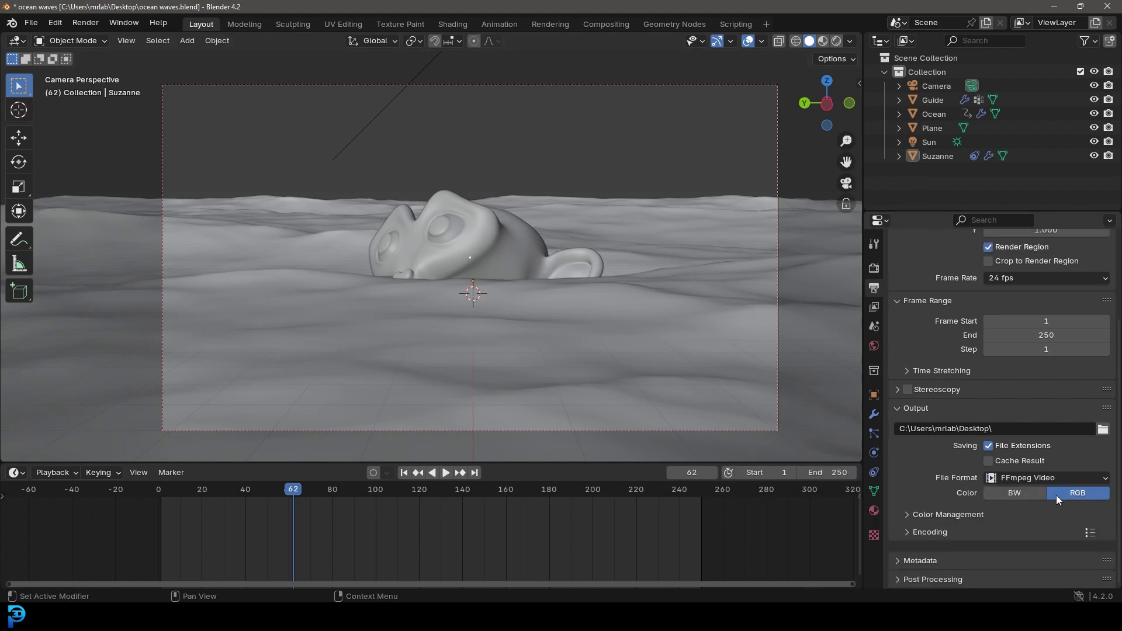
{"action": "left_click", "coordinate": [920, 542]}
{"action": "scroll", "coordinate": [985, 493], "scroll_direction": "down", "scroll_amount": 5}
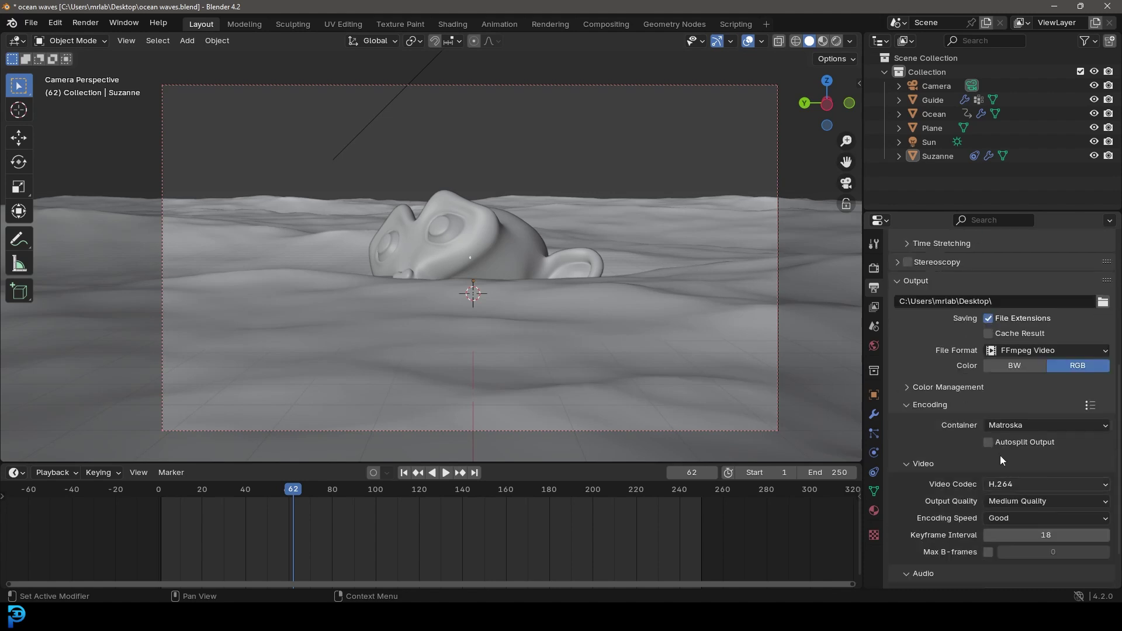
{"action": "left_click", "coordinate": [1011, 426]}
{"action": "left_click", "coordinate": [1017, 475]}
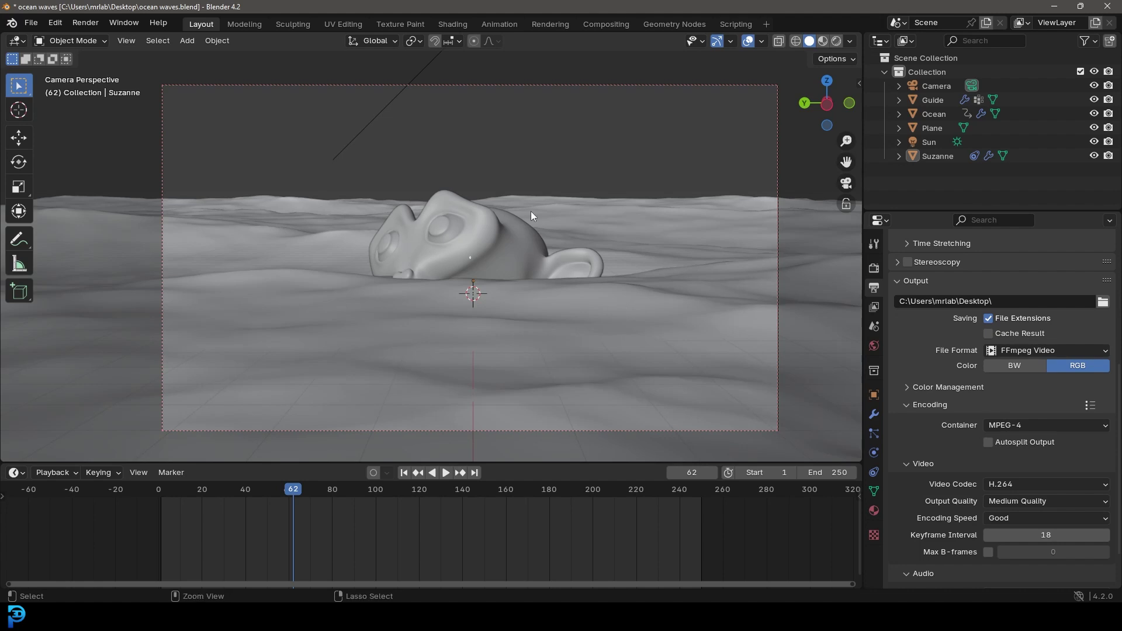
Step: Save the ocean waves file with Ctrl+S, select Suzanne, and bring the Appolo Module window over the scene
{"action": "key", "text": "ctrl+s"}
{"action": "left_click", "coordinate": [78, 25]}
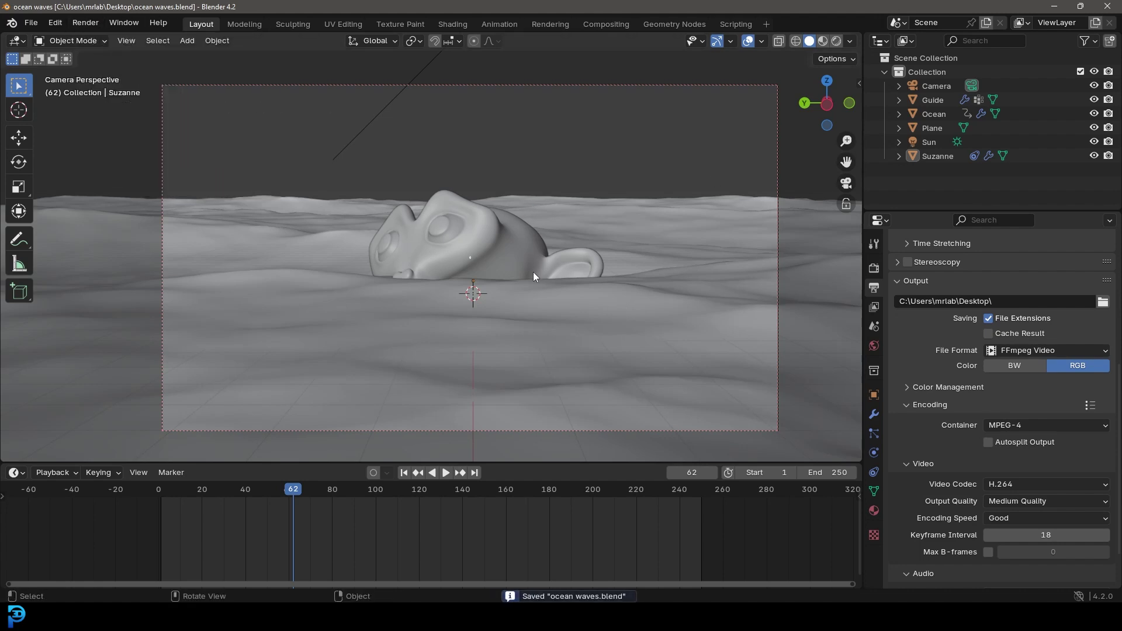
{"action": "scroll", "coordinate": [426, 219], "scroll_direction": "up", "scroll_amount": 2}
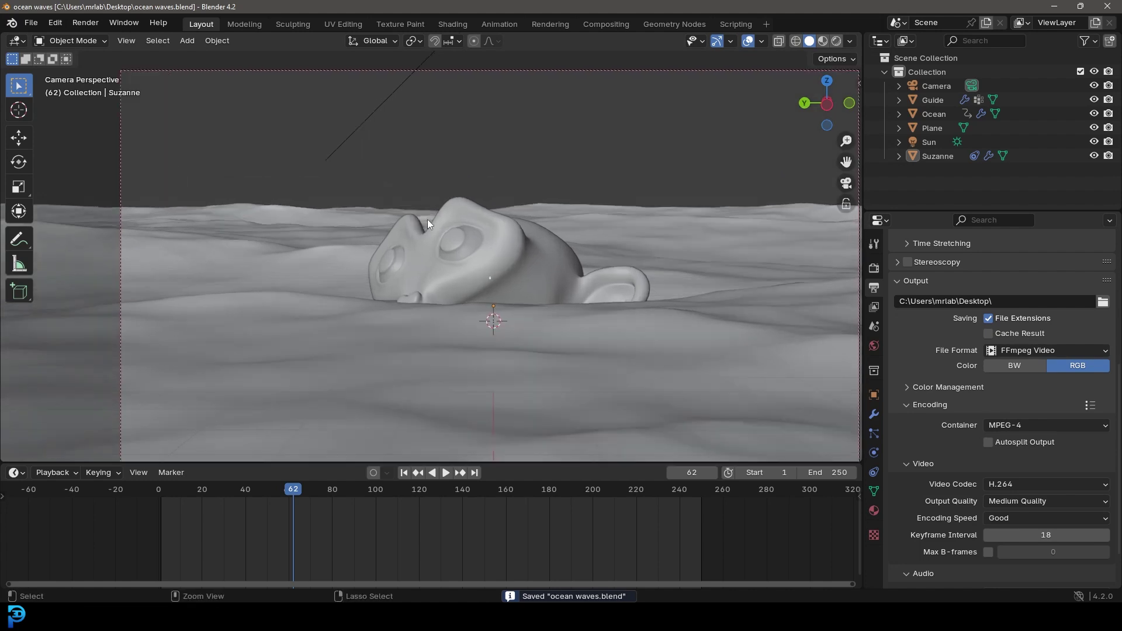
{"action": "left_click", "coordinate": [544, 230]}
{"action": "scroll", "coordinate": [513, 243], "scroll_direction": "down", "scroll_amount": 2}
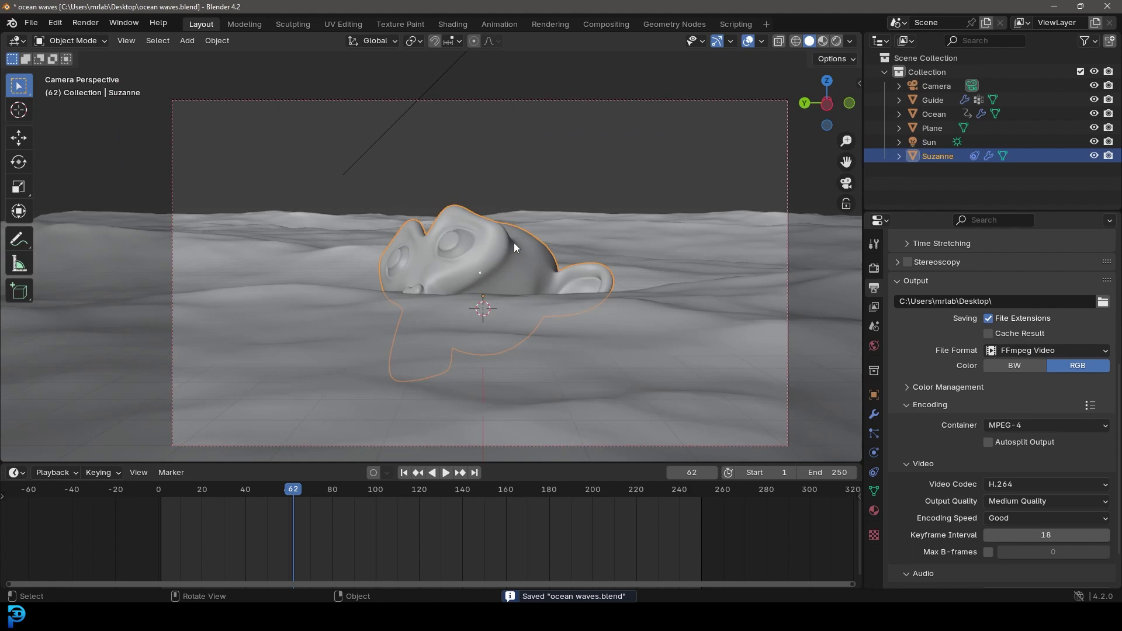
{"action": "left_click_drag", "start_coordinate": [718, 628], "coordinate": [666, 57]}
{"action": "left_click", "coordinate": [1029, 58]}
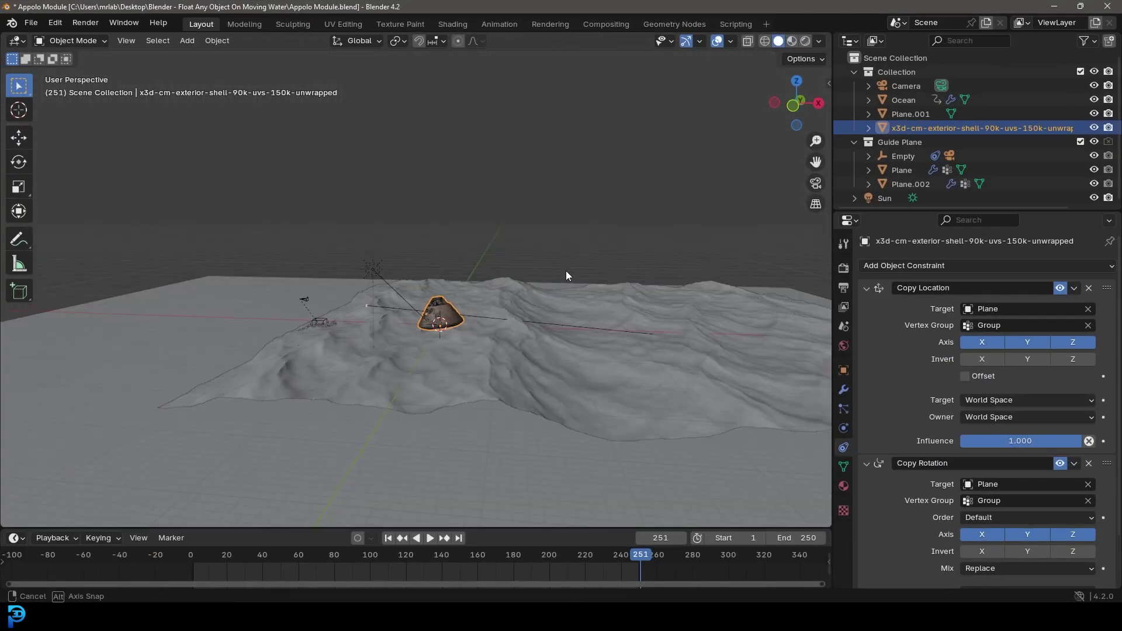
{"action": "key", "text": "KP_0"}
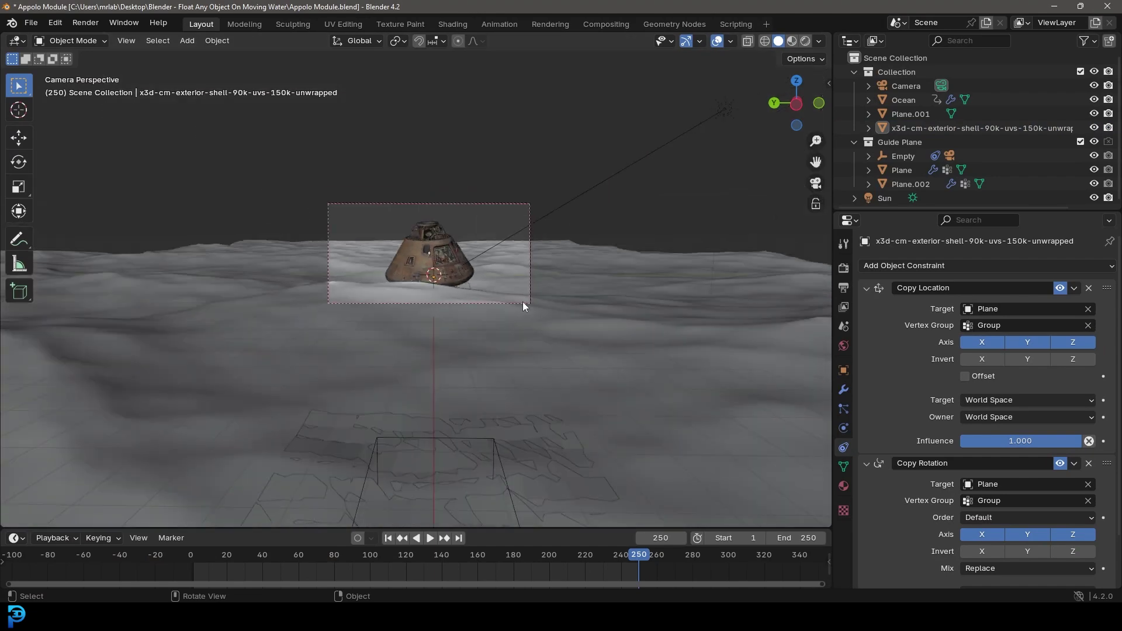
{"action": "middle_click_drag", "start_coordinate": [522, 301], "coordinate": [120, 305]}
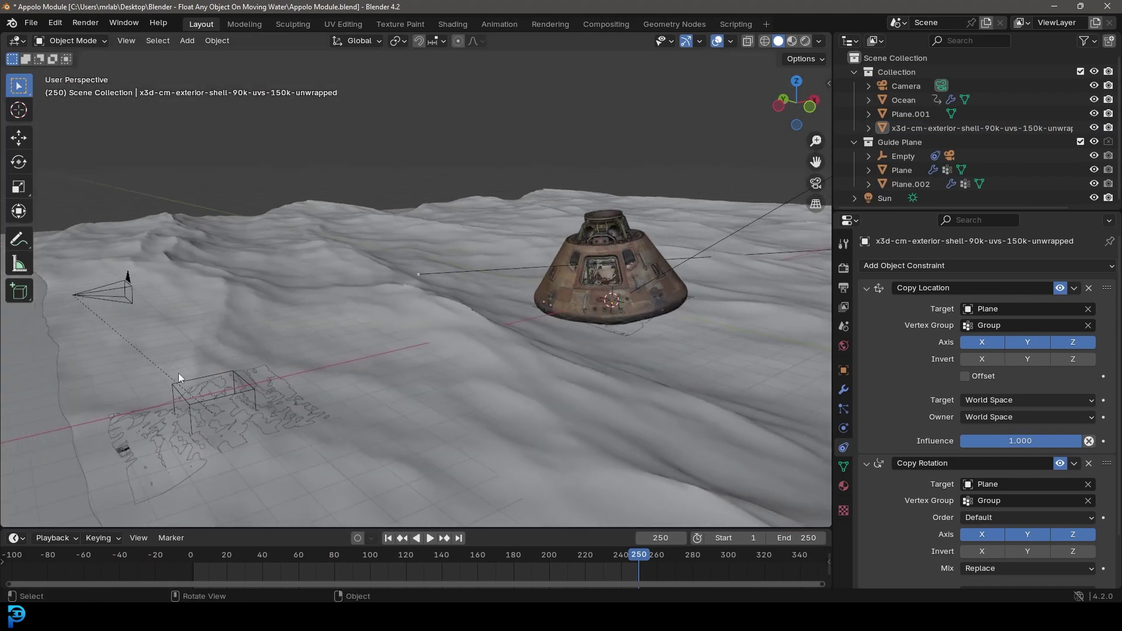
{"action": "key", "text": "space"}
{"action": "key", "text": "space"}
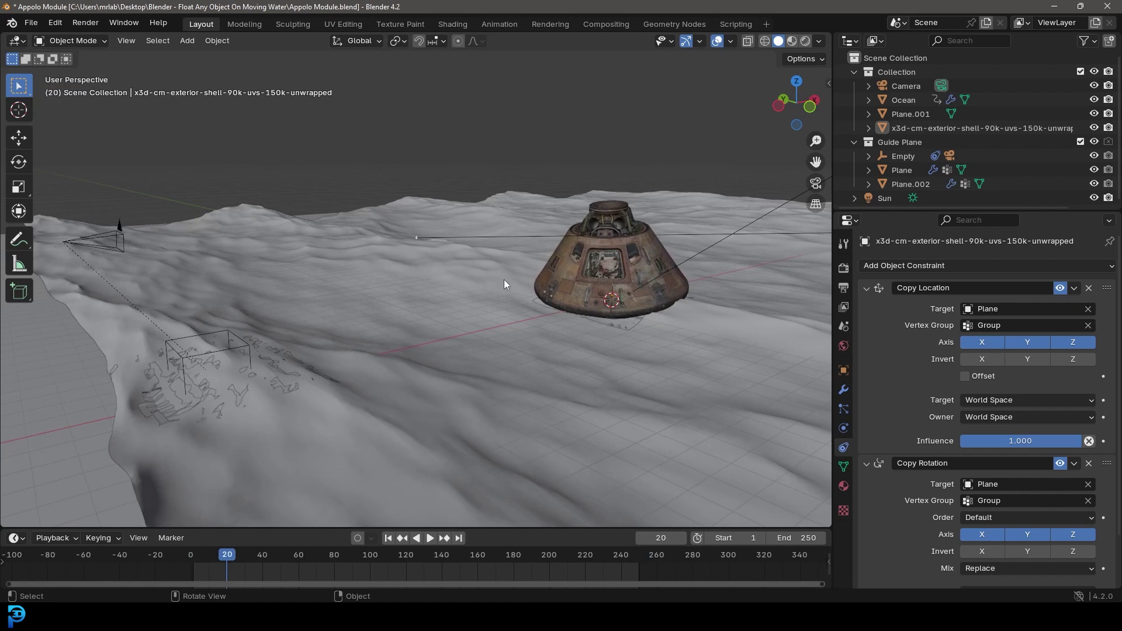
{"action": "key", "text": "KP_0"}
{"action": "key", "text": "ctrl+s"}
{"action": "scroll", "coordinate": [500, 261], "scroll_direction": "up", "scroll_amount": 3}
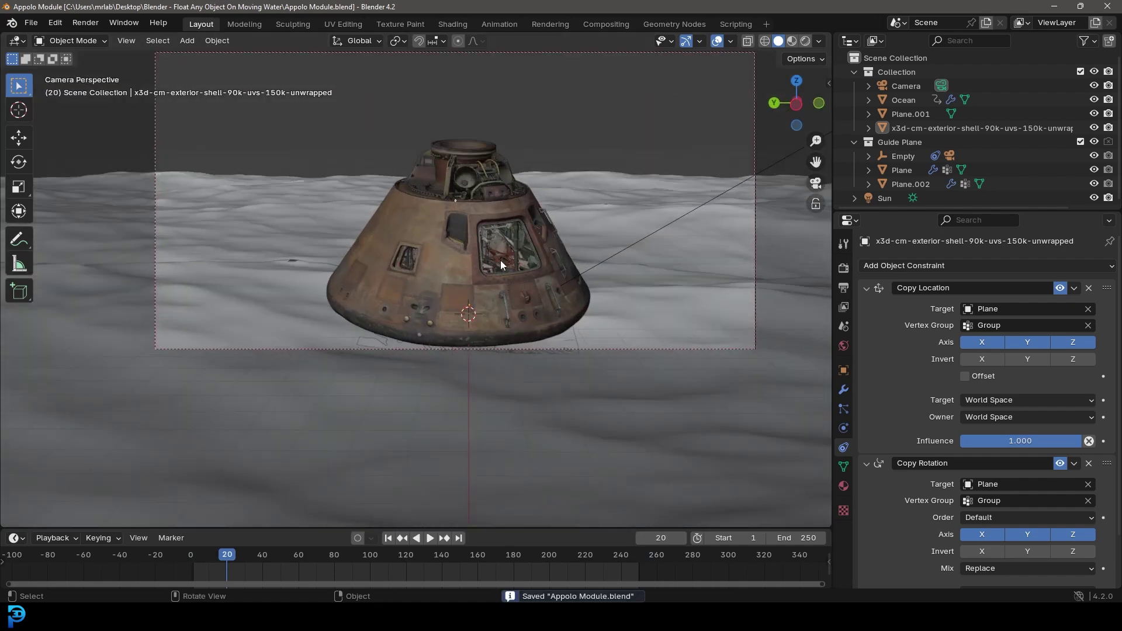
{"action": "left_click", "coordinate": [495, 202]}
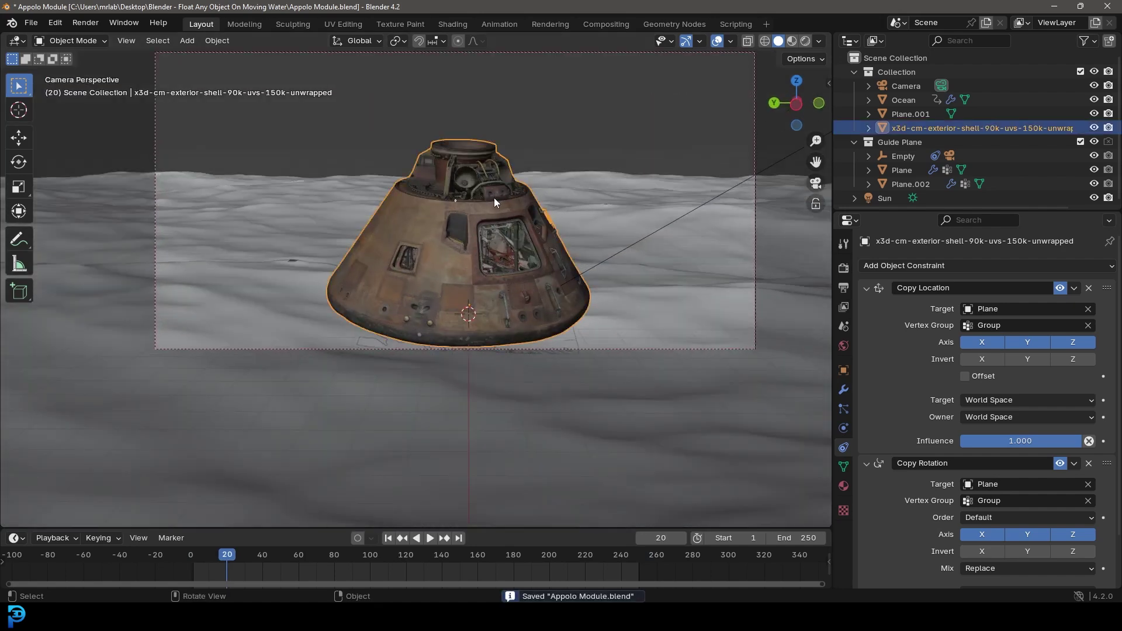
{"action": "scroll", "coordinate": [494, 198], "scroll_direction": "up", "scroll_amount": 5}
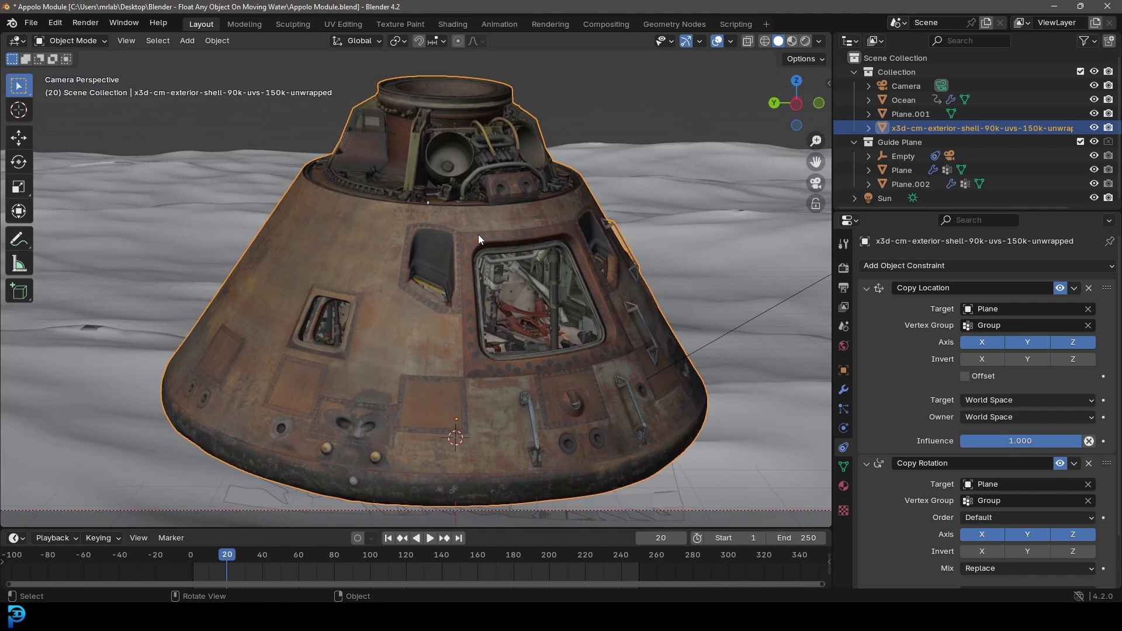
{"action": "scroll", "coordinate": [458, 240], "scroll_direction": "down", "scroll_amount": 4}
{"action": "key", "text": "ctrl+s"}
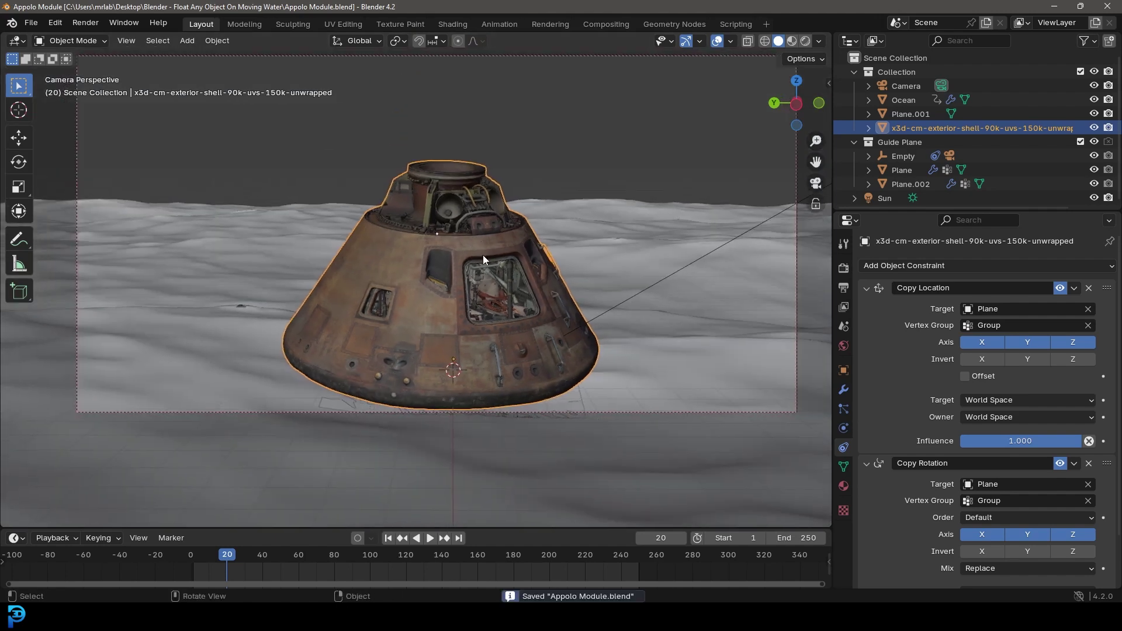
{"action": "middle_click_drag", "start_coordinate": [439, 276], "coordinate": [453, 297], "text": "shift"}
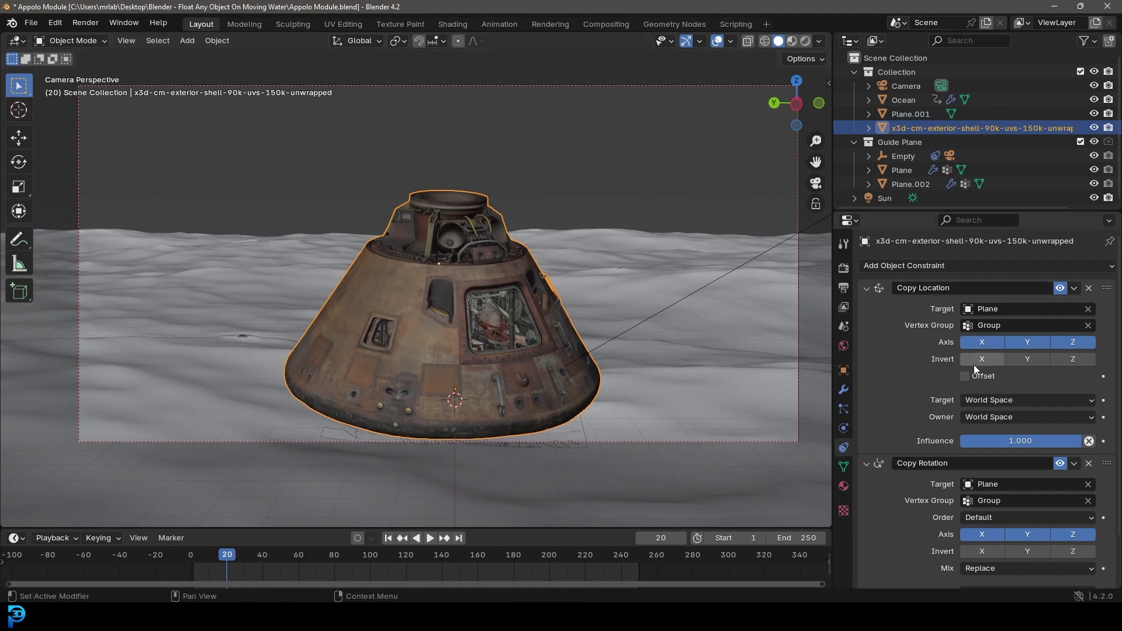
{"action": "scroll", "coordinate": [549, 231], "scroll_direction": "down", "scroll_amount": 3}
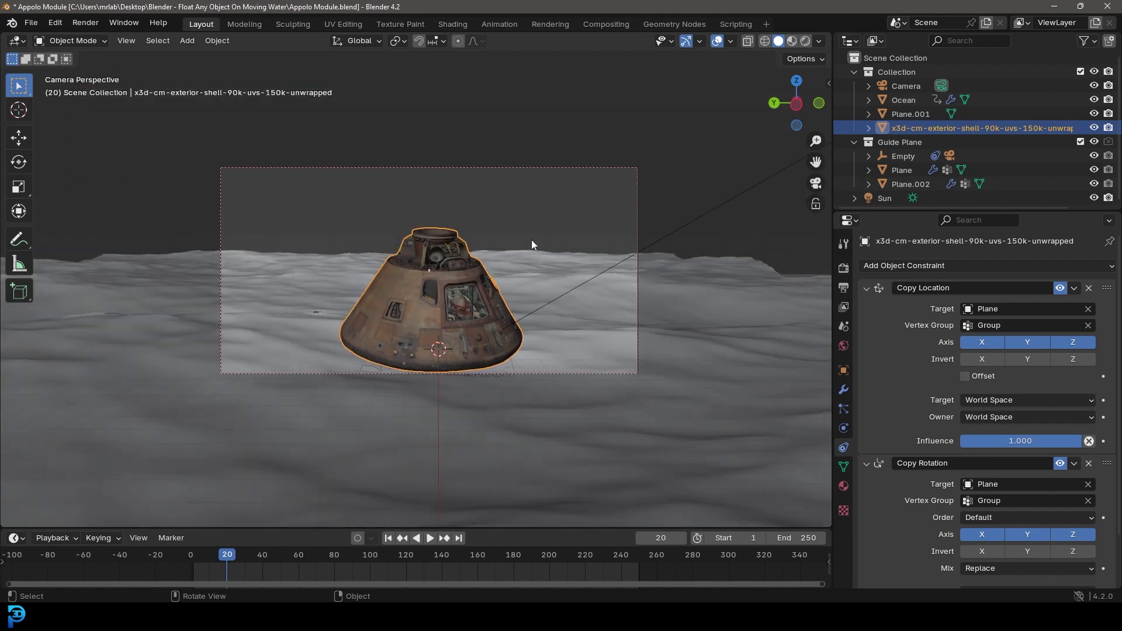
{"action": "left_click", "coordinate": [528, 266]}
{"action": "scroll", "coordinate": [527, 261], "scroll_direction": "up", "scroll_amount": 2}
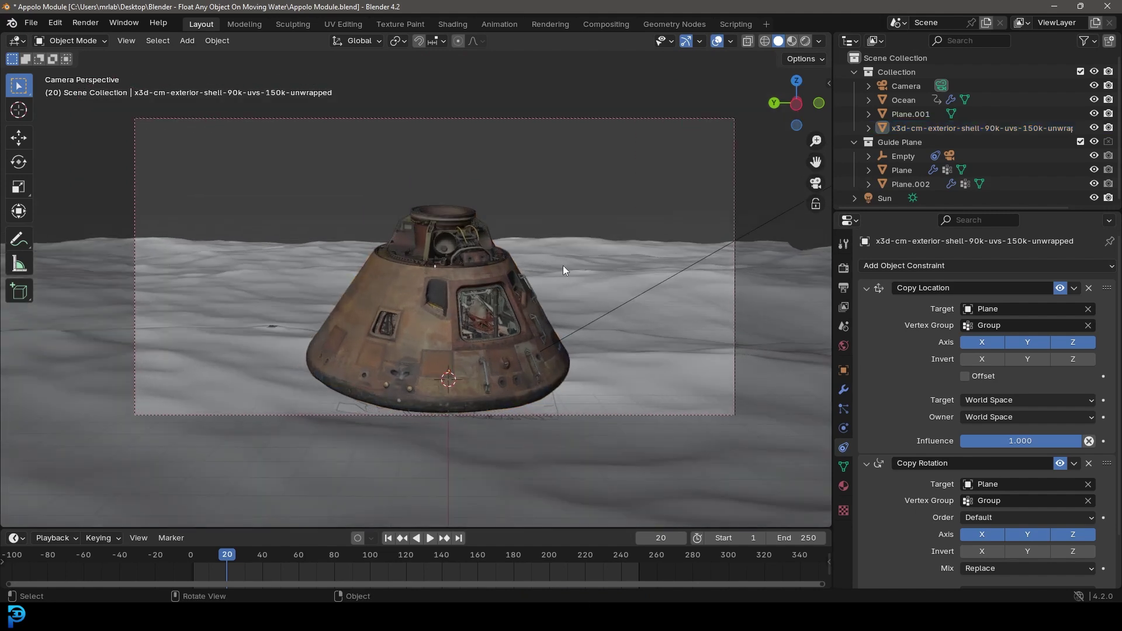
{"action": "key", "text": "space"}
{"action": "scroll", "coordinate": [568, 267], "scroll_direction": "up", "scroll_amount": 2}
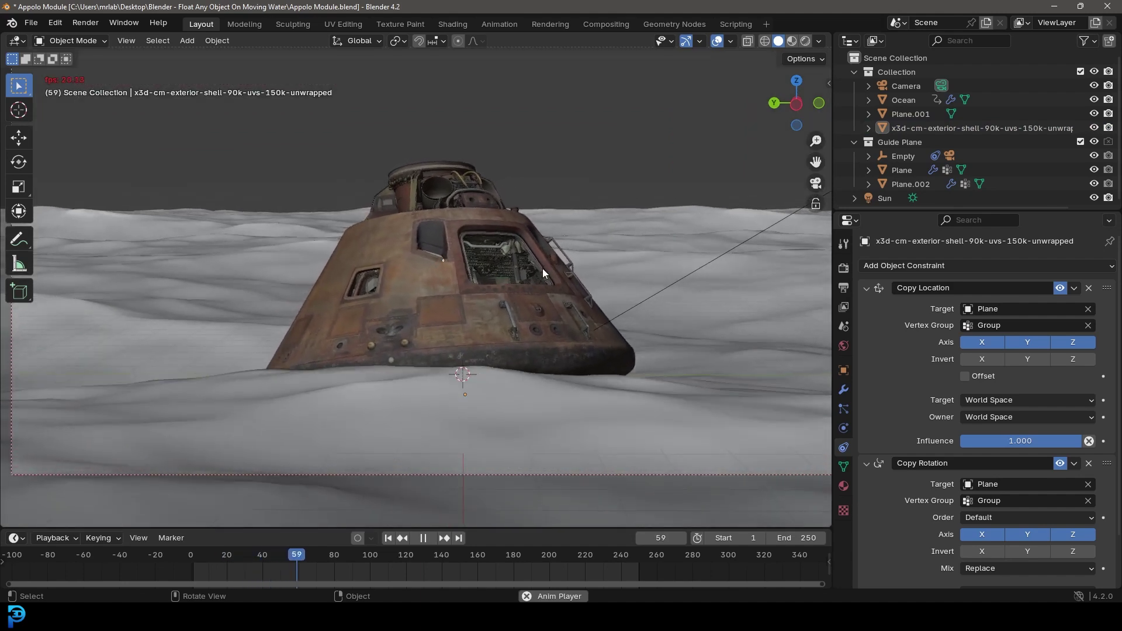
{"action": "scroll", "coordinate": [539, 270], "scroll_direction": "down", "scroll_amount": 3}
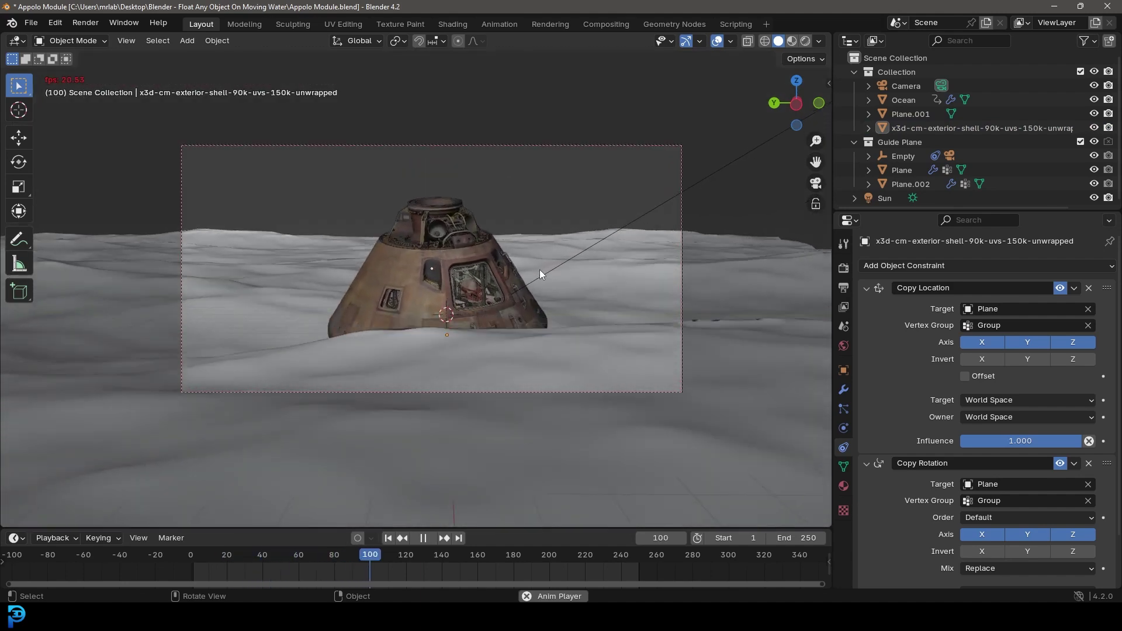
{"action": "key", "text": "space"}
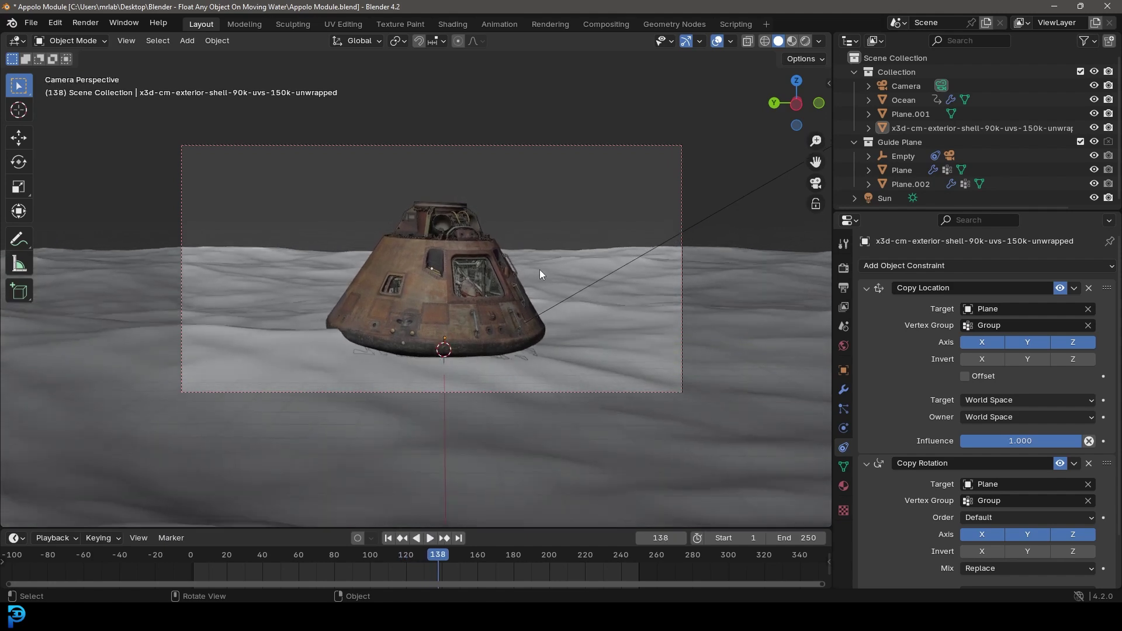
{"action": "scroll", "coordinate": [539, 269], "scroll_direction": "up", "scroll_amount": 1}
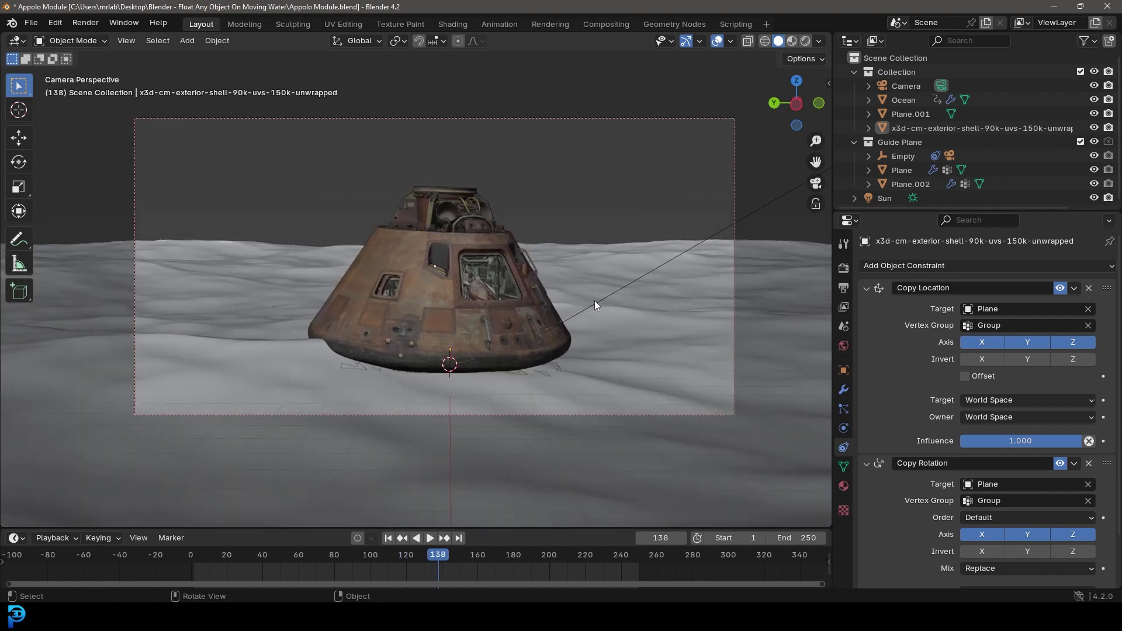